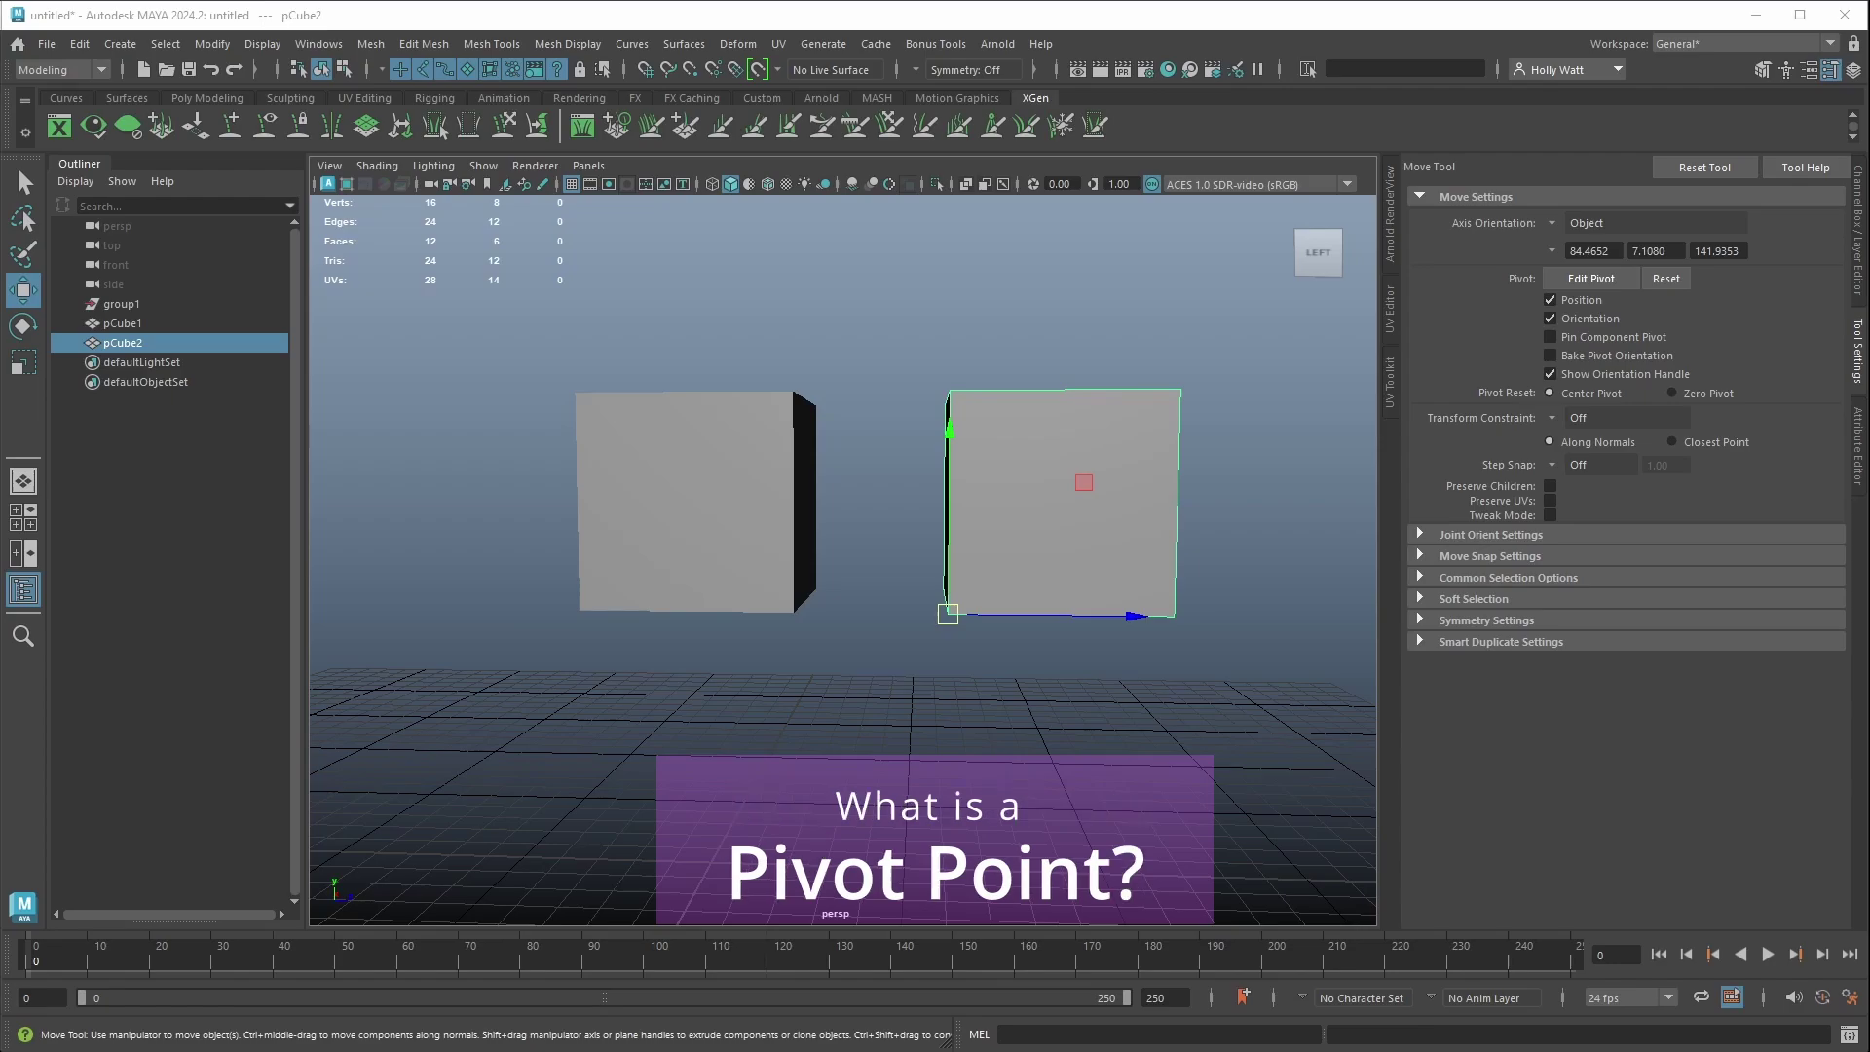
# - Try rotating and scaling the first cube, pCube1, about its central pivot, undo both changes and return to the Move tool
pyautogui.click(686, 501)
pyautogui.press('e')
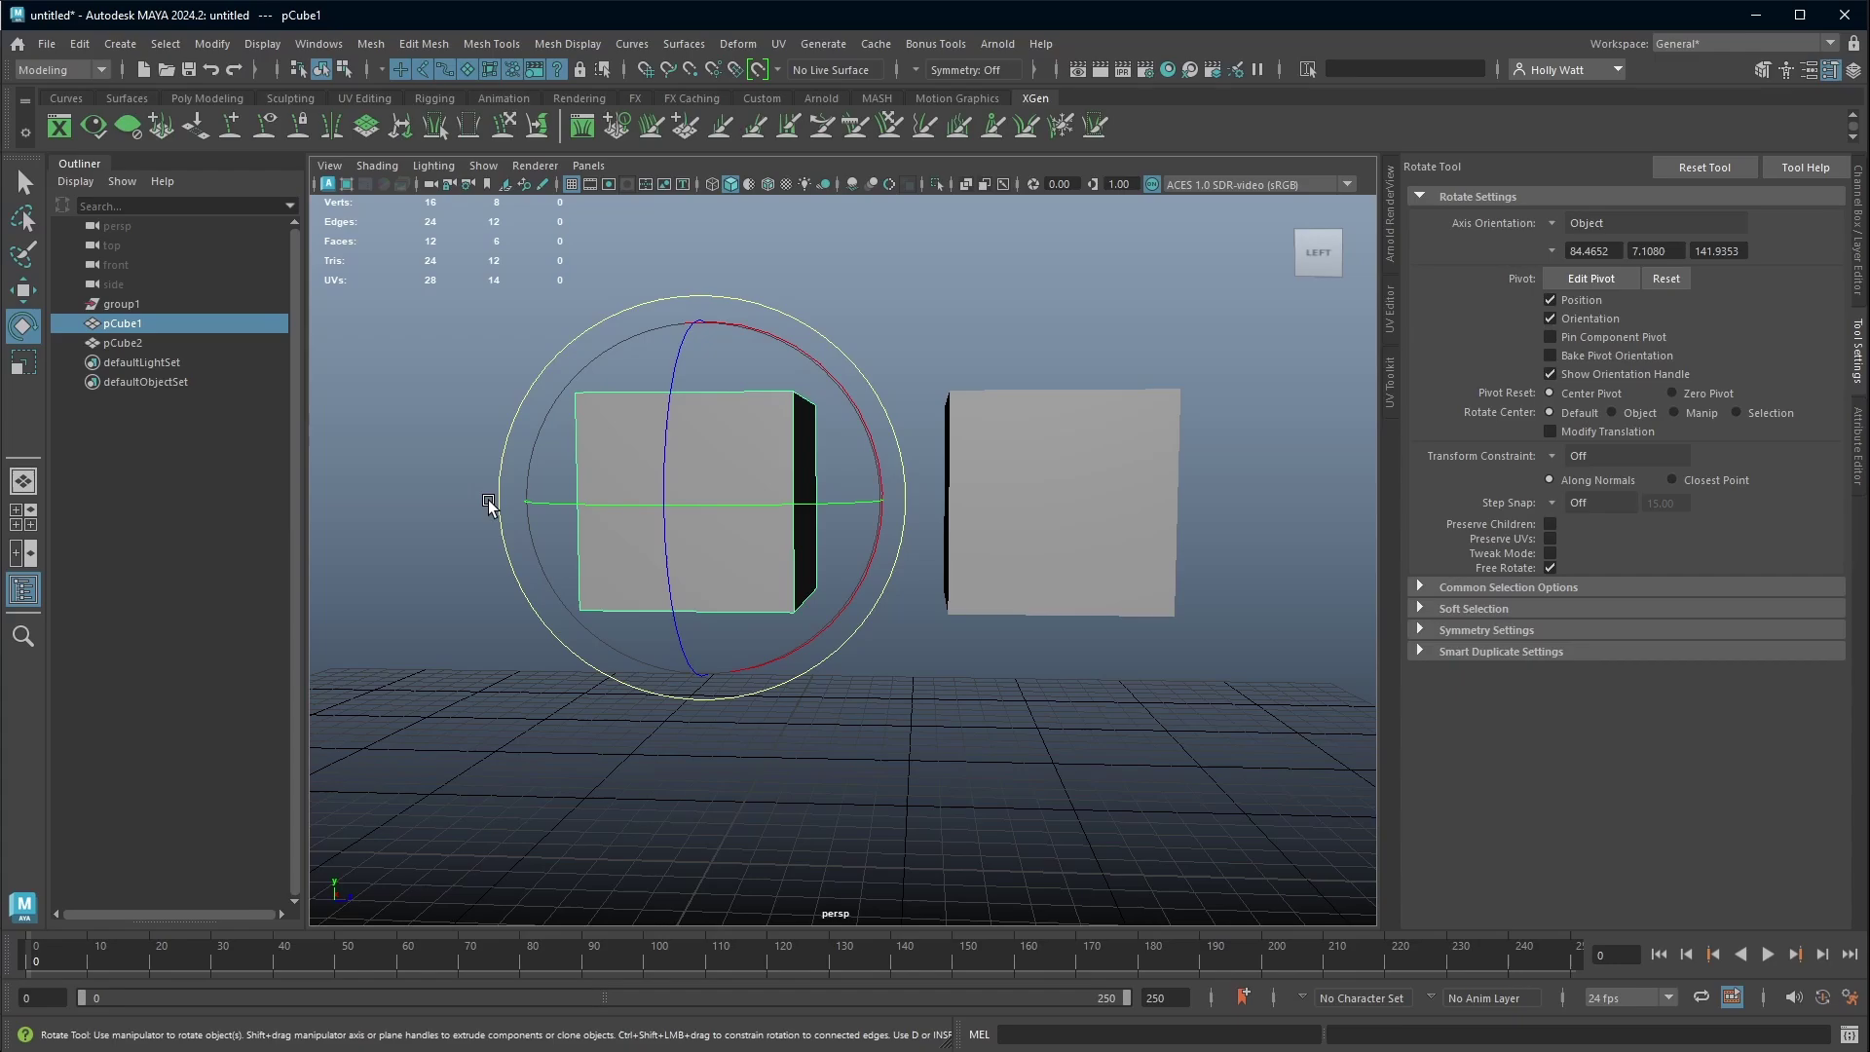
pyautogui.moveTo(760, 447); pyautogui.dragTo(740, 534)
pyautogui.hotkey('ctrl', 'z')
pyautogui.press('r')
pyautogui.hotkey('ctrl', 'z')
pyautogui.press('w')
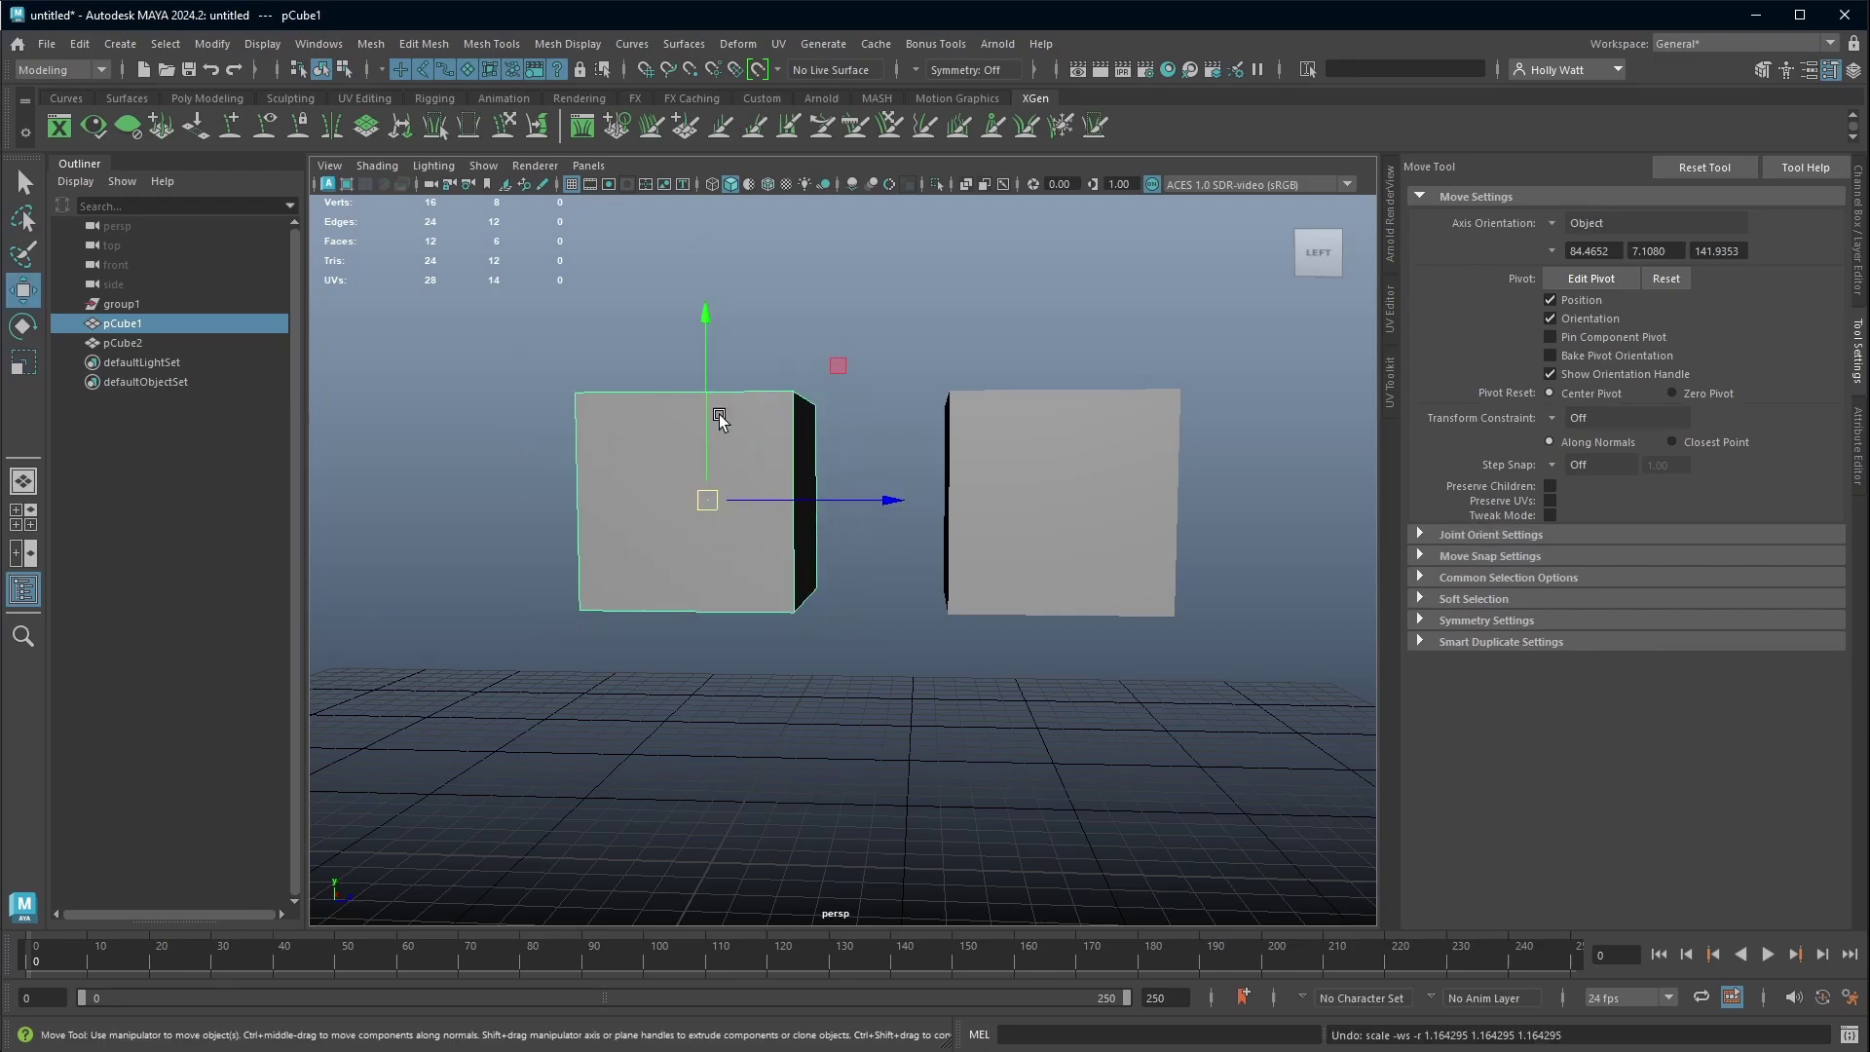
# - Examine the pivot positions of pCube1 and pCube2 from several viewing angles, switching the selection between the cubes
pyautogui.keyDown('alt'); pyautogui.moveTo(727, 526); pyautogui.dragTo(905, 589); pyautogui.keyUp('alt')
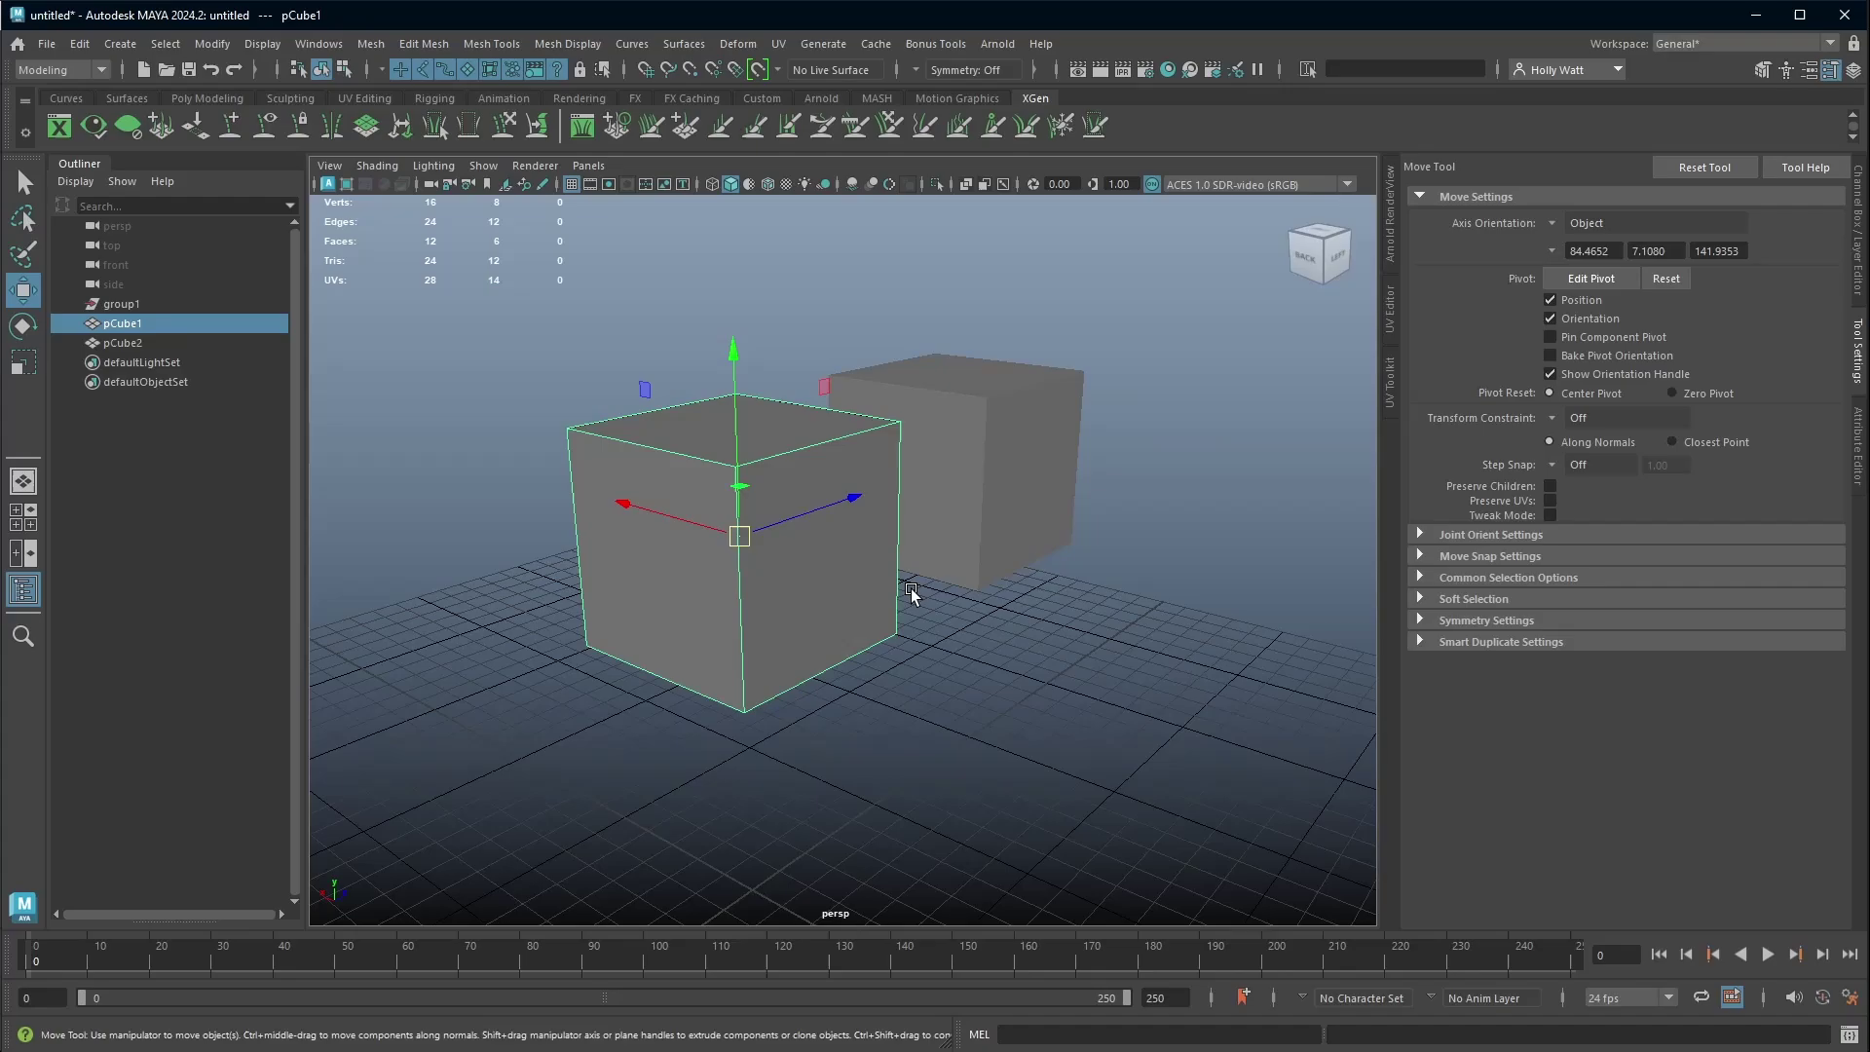
pyautogui.scroll(2, 722, 535)
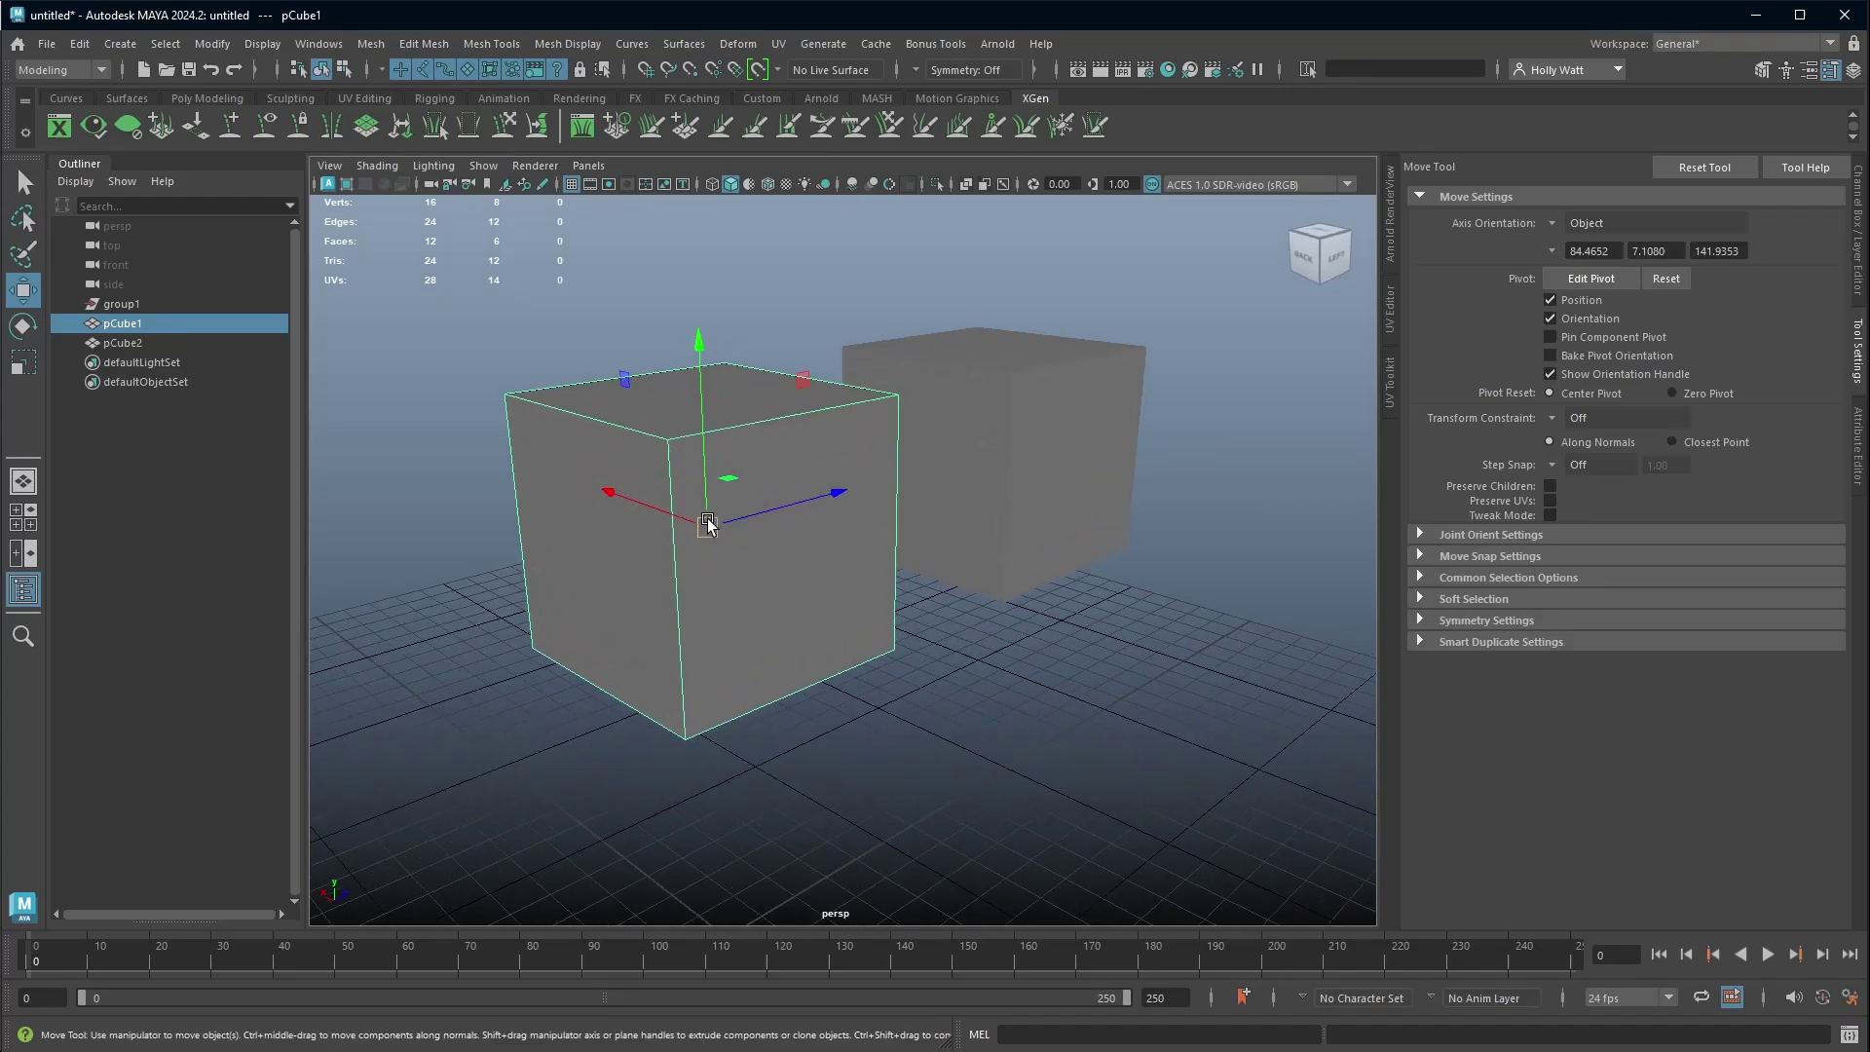
pyautogui.click(974, 565)
pyautogui.keyDown('alt'); pyautogui.moveTo(974, 564); pyautogui.dragTo(734, 551); pyautogui.keyUp('alt')
pyautogui.click(734, 551)
pyautogui.keyDown('alt'); pyautogui.moveTo(1064, 617); pyautogui.dragTo(990, 567); pyautogui.keyUp('alt')
pyautogui.scroll(4, 990, 618)
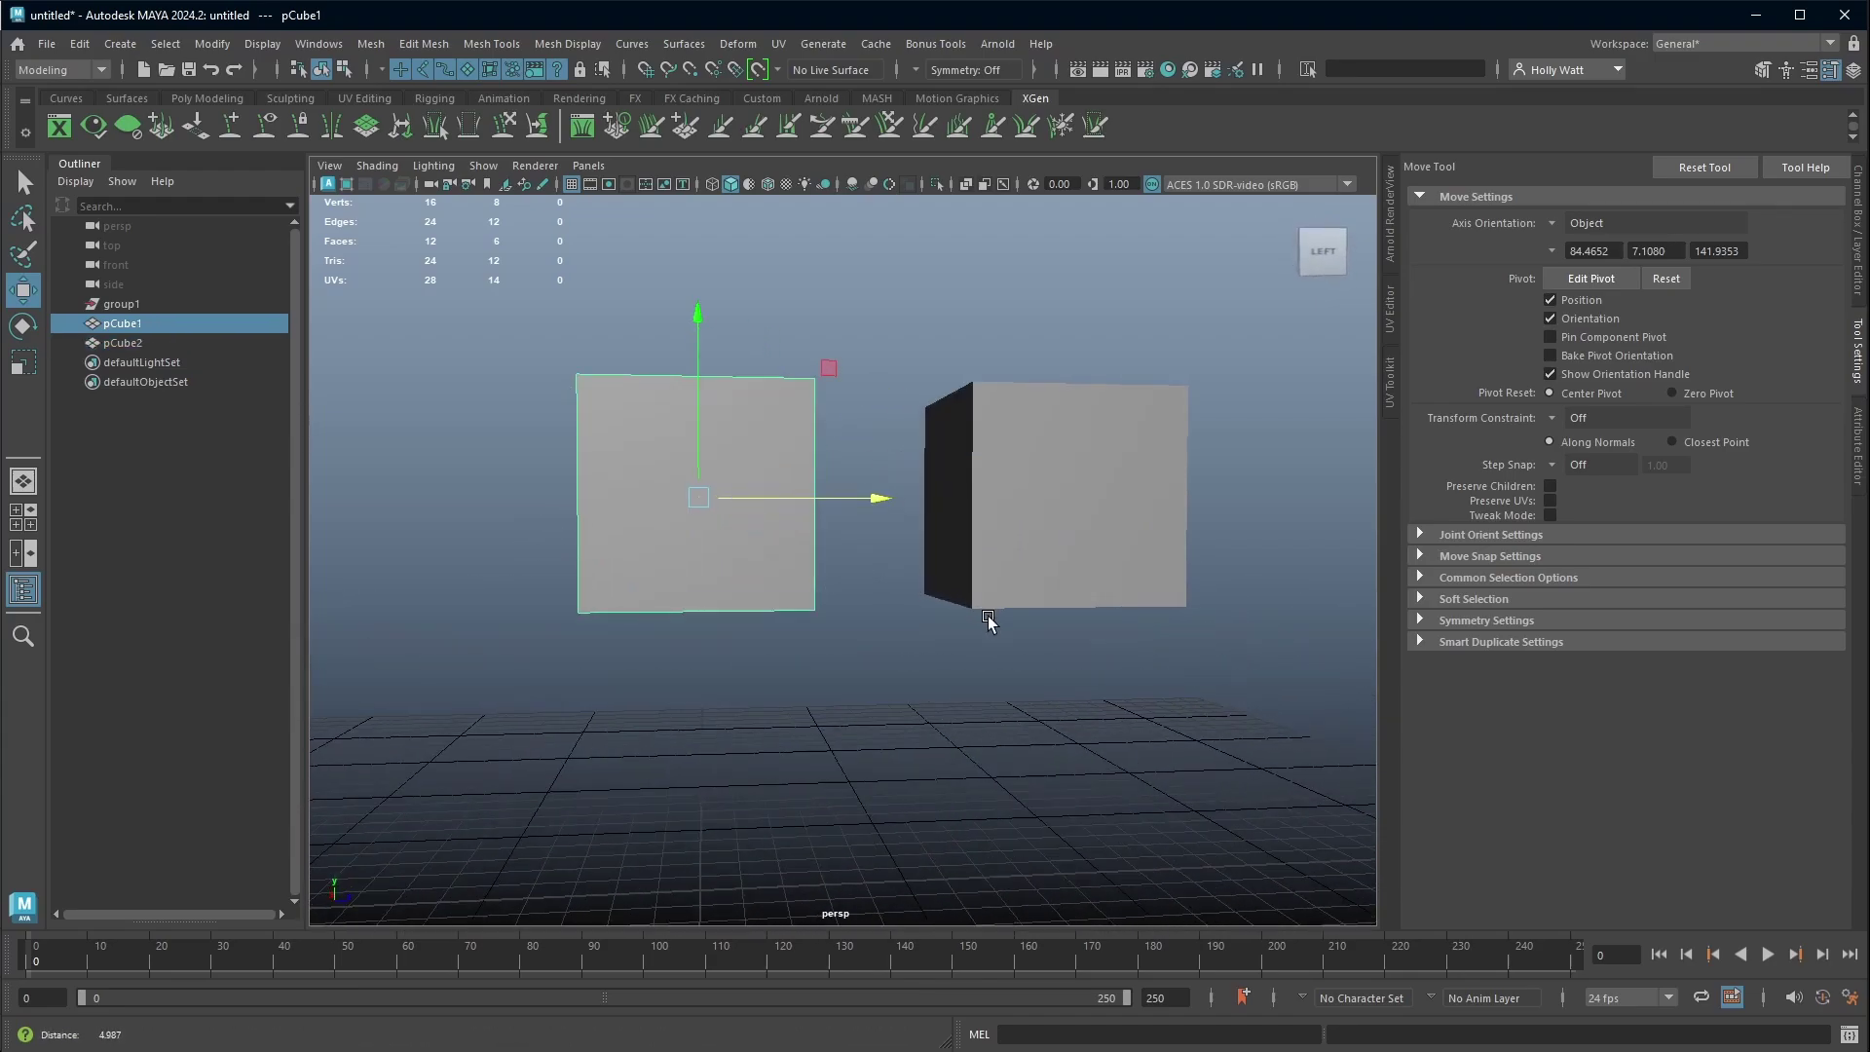
pyautogui.keyDown('alt'); pyautogui.moveTo(833, 616); pyautogui.dragTo(1170, 544); pyautogui.keyUp('alt')
pyautogui.click(1182, 544)
# - Rotate pCube1 freely around its central pivot
pyautogui.click(847, 559)
pyautogui.press('e')
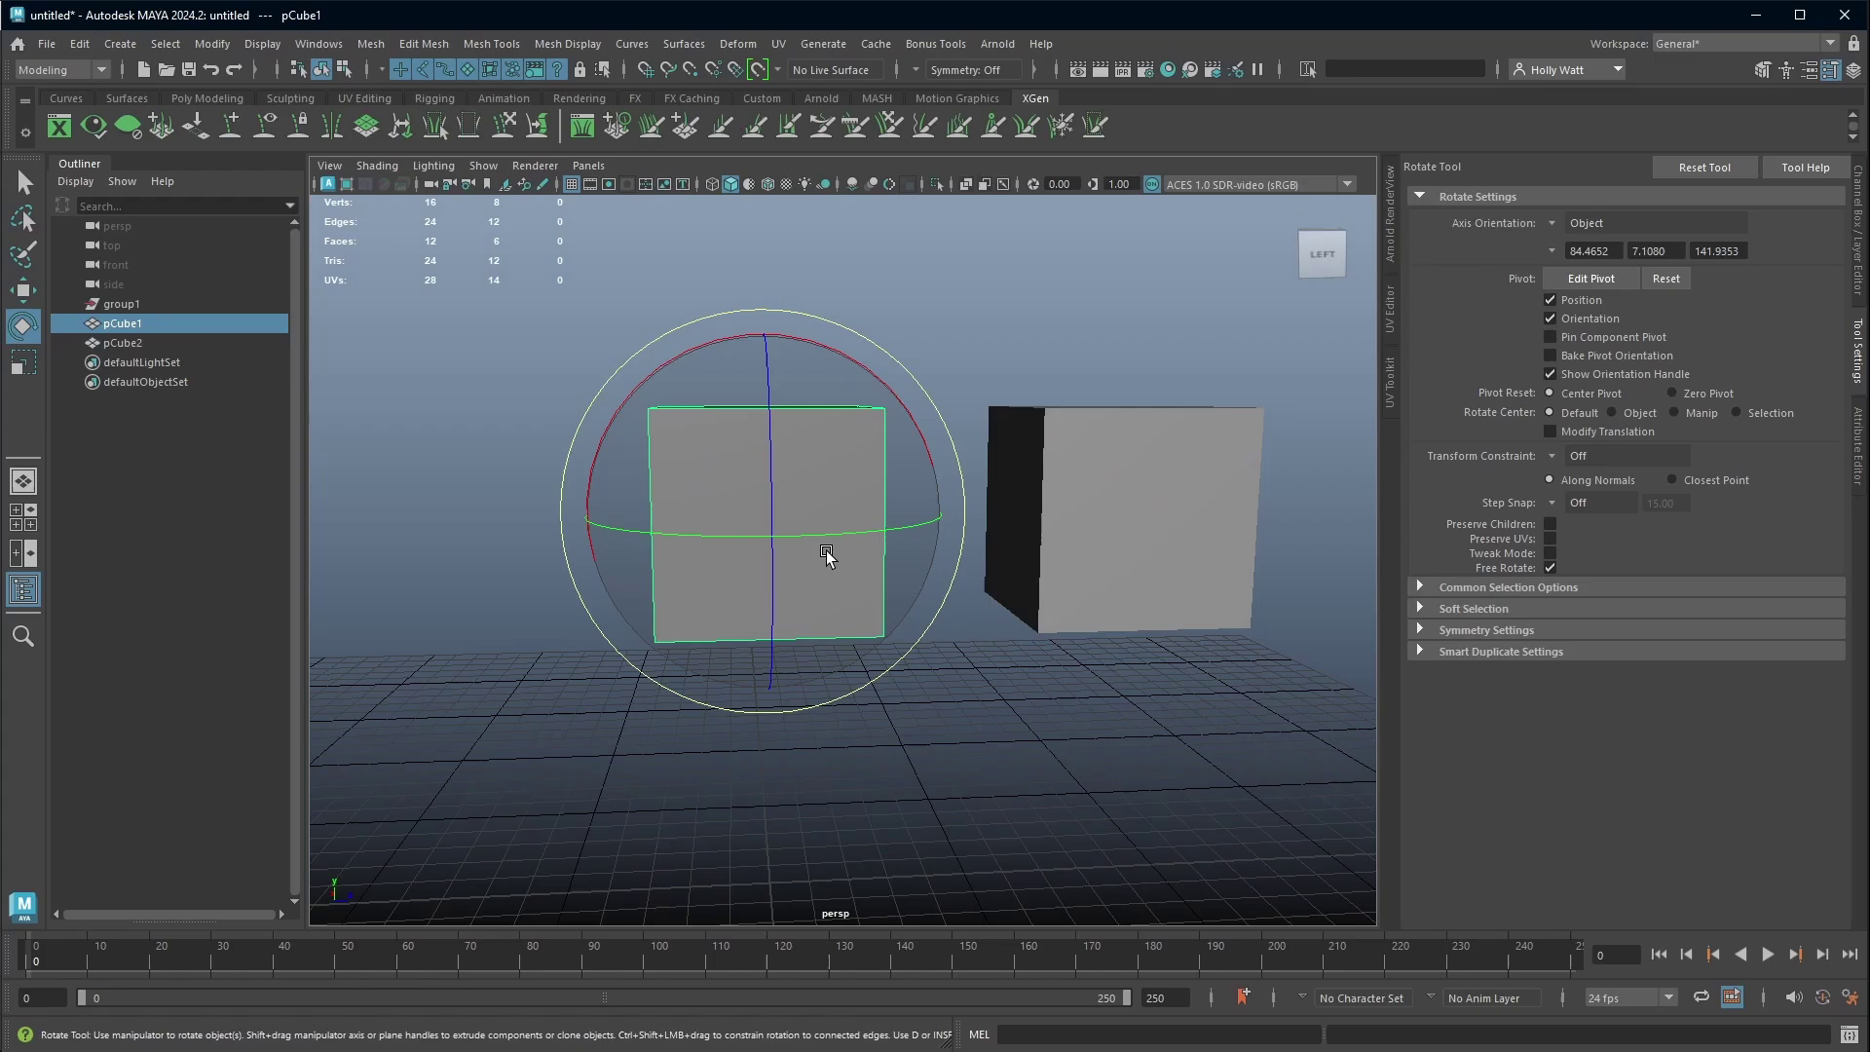
pyautogui.moveTo(831, 559); pyautogui.dragTo(798, 414)
# - Rotate pCube2 freely around its corner pivot, and undo the test rotations of both cubes
pyautogui.click(1074, 489)
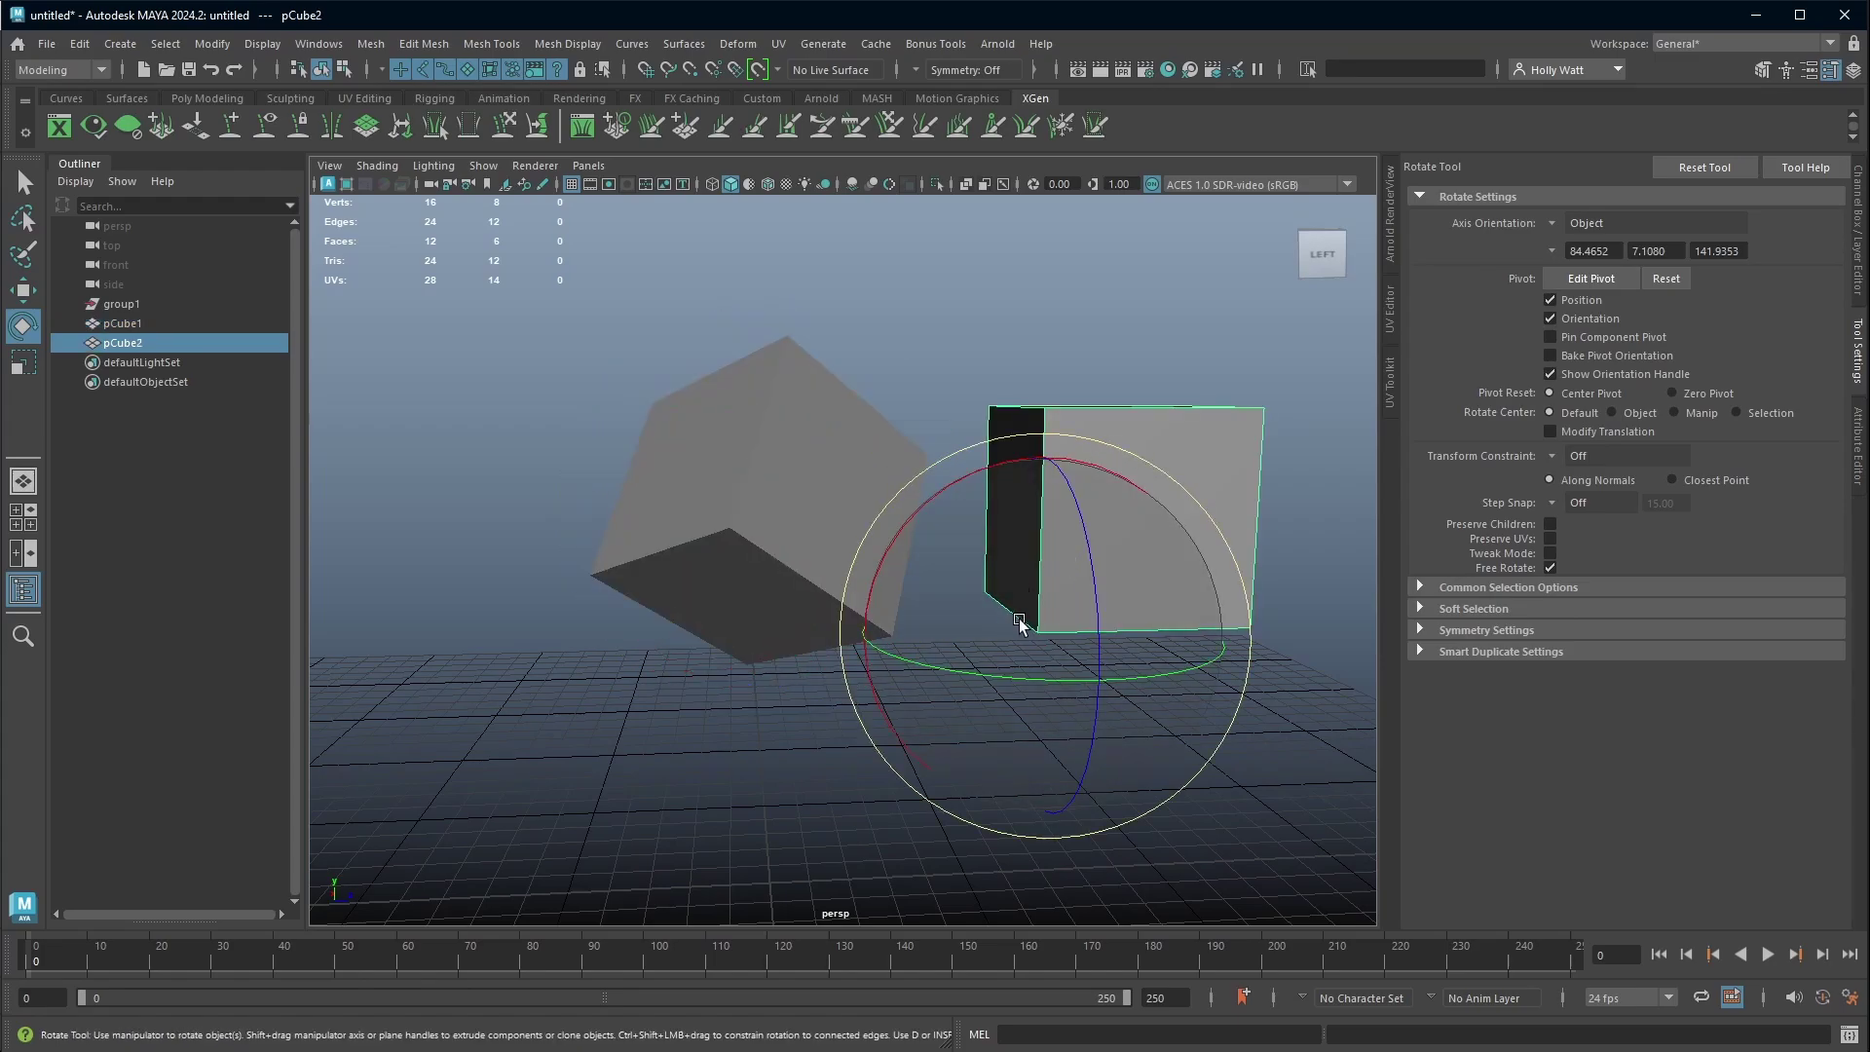
pyautogui.press('w')
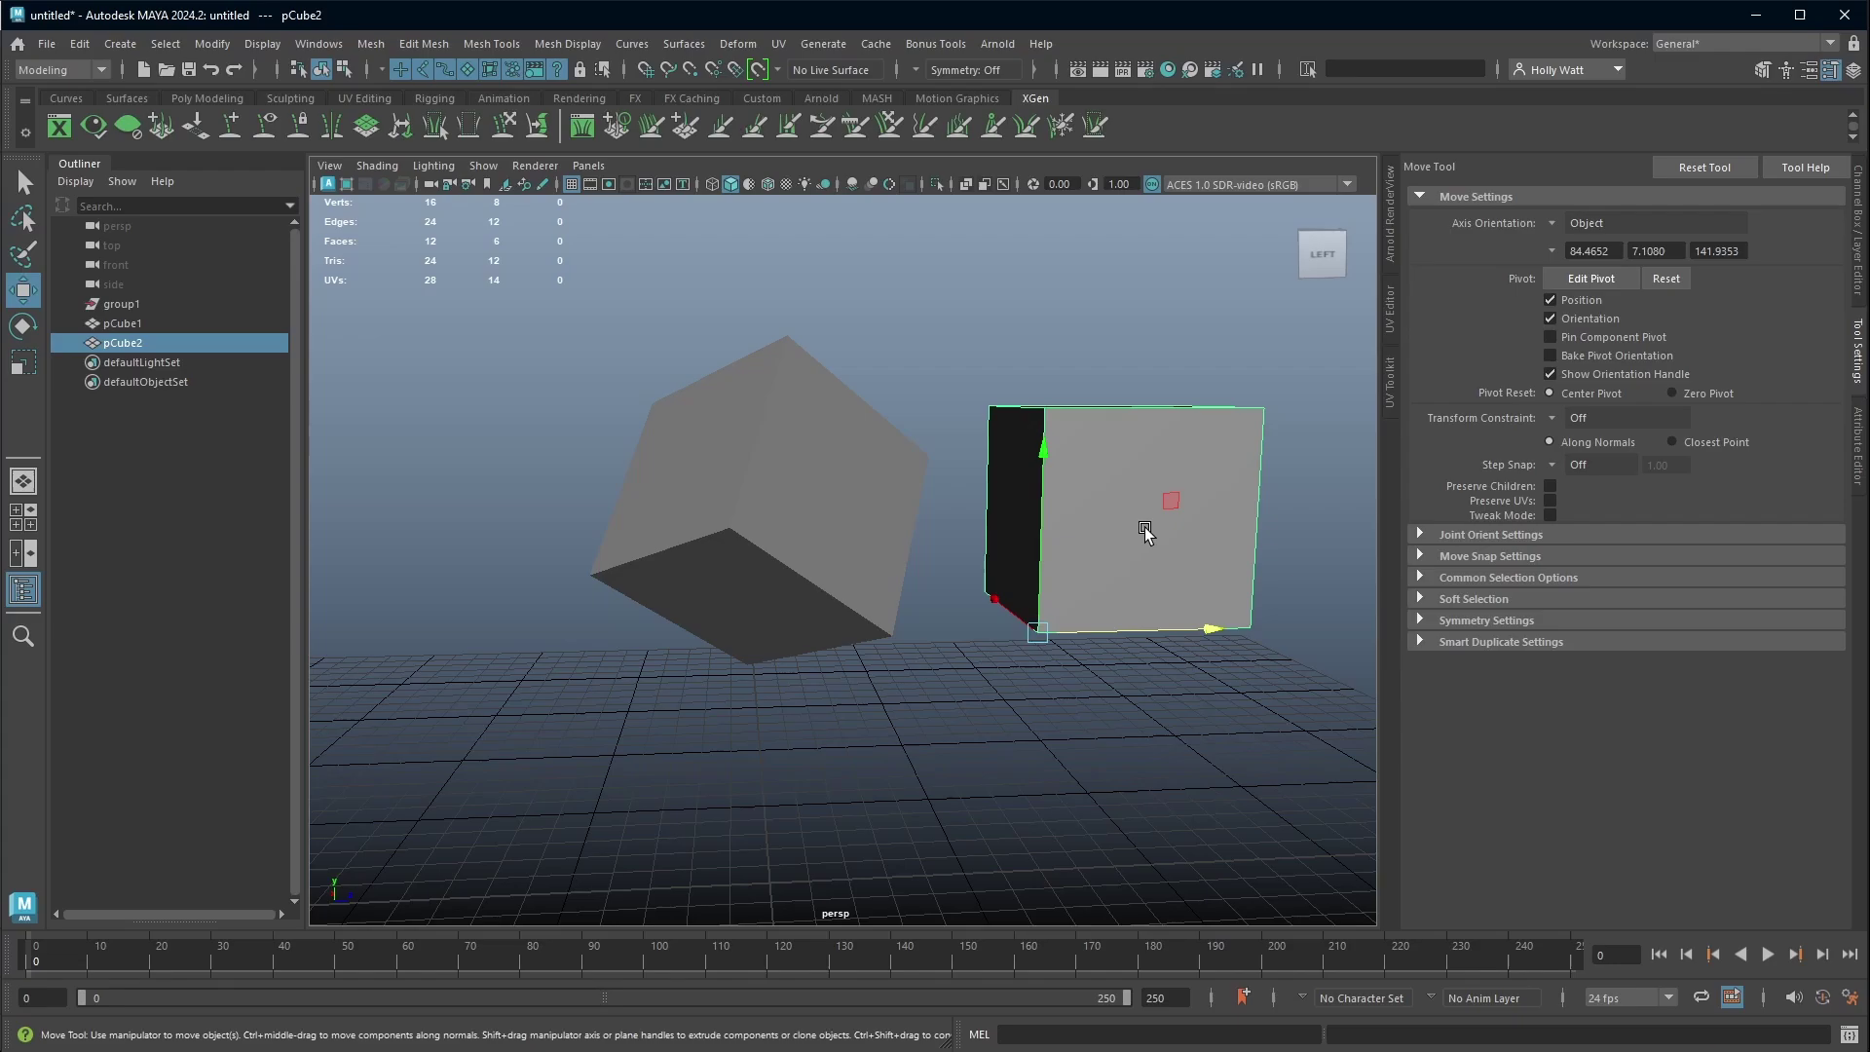
pyautogui.press('e')
pyautogui.moveTo(1135, 530); pyautogui.dragTo(1207, 643)
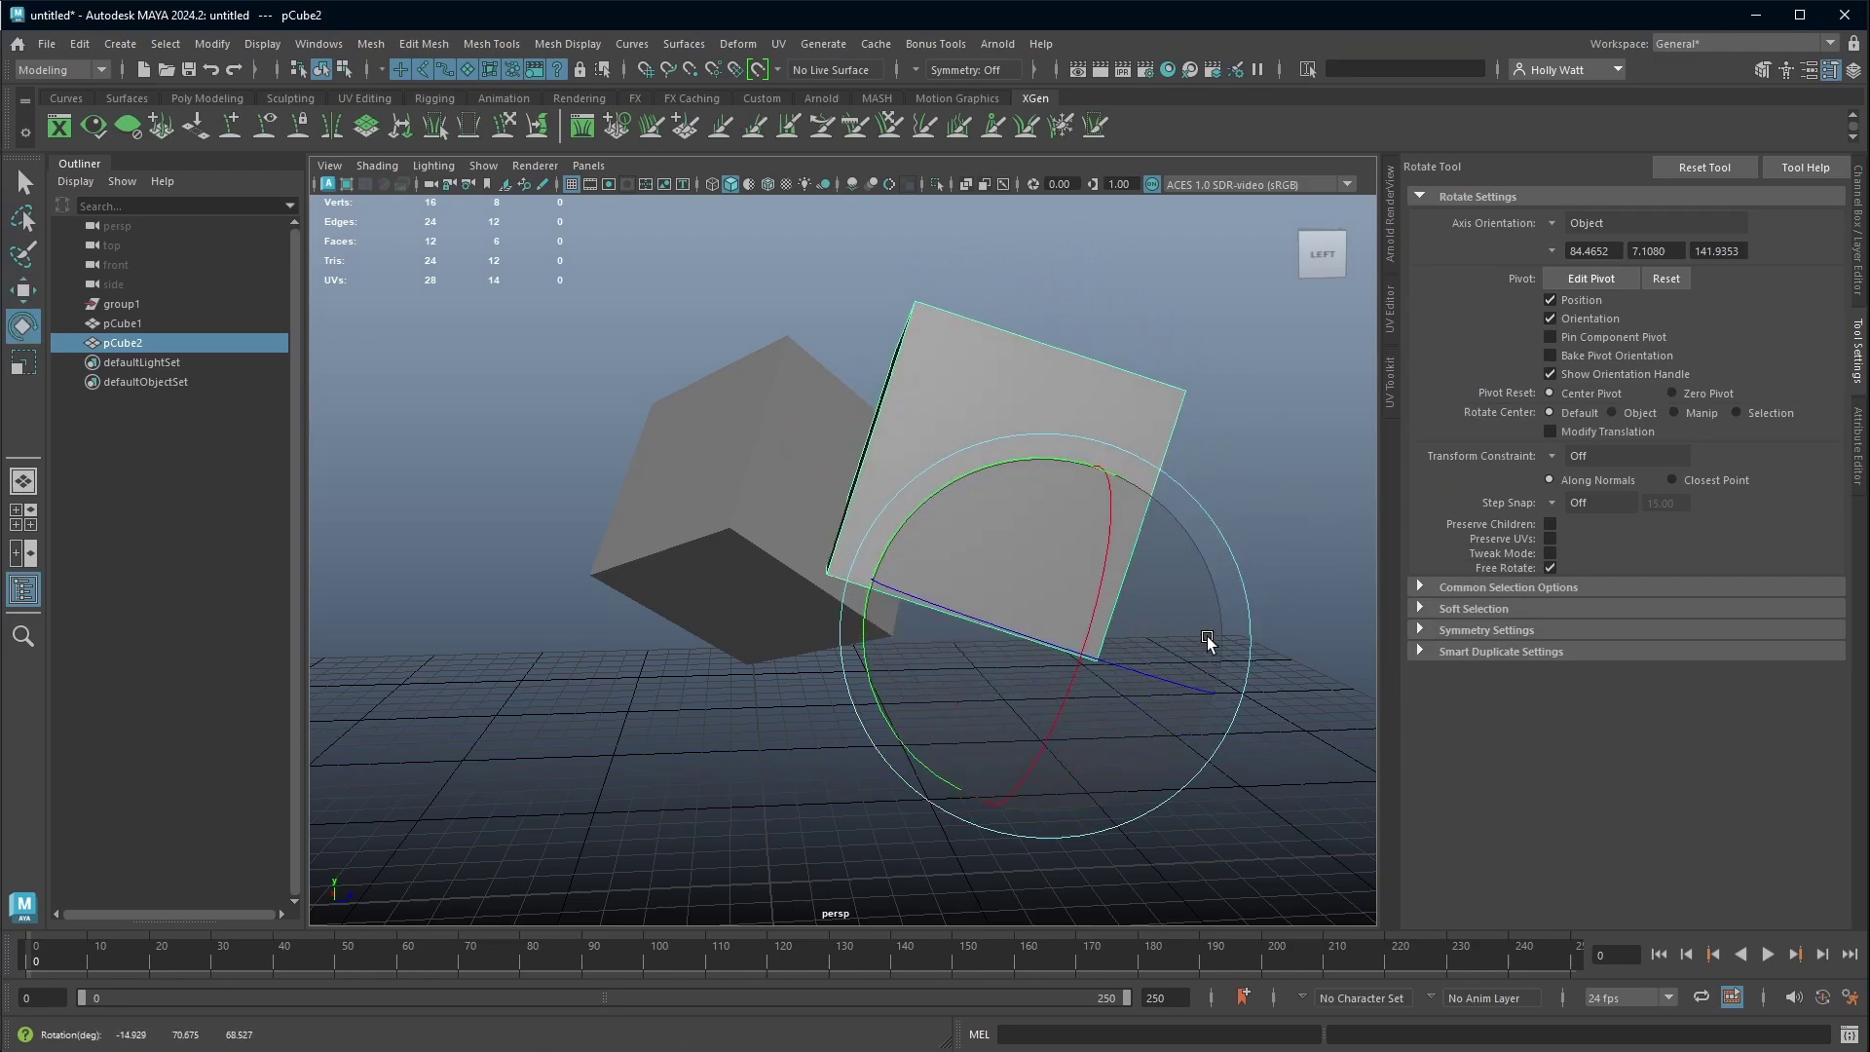
pyautogui.moveTo(989, 584); pyautogui.dragTo(1109, 487)
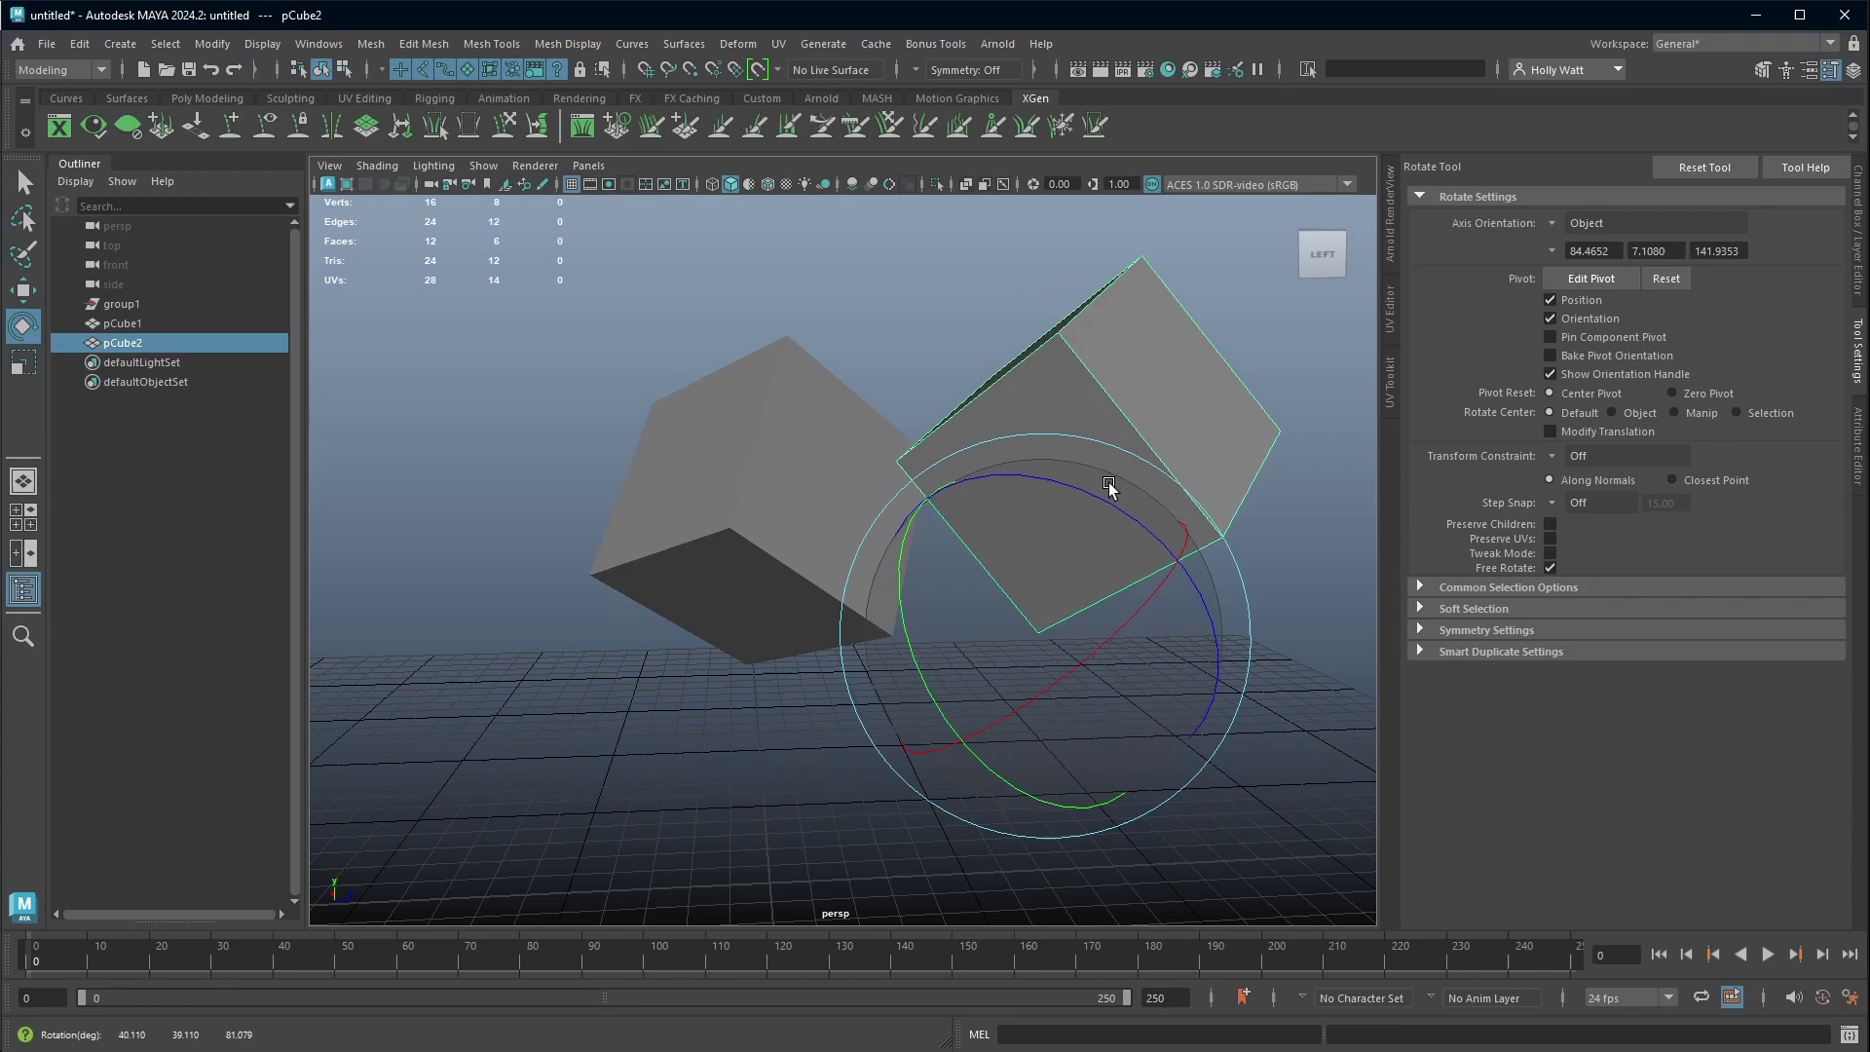
pyautogui.hotkey('ctrl', 'z')
pyautogui.hotkey('ctrl', 'z')
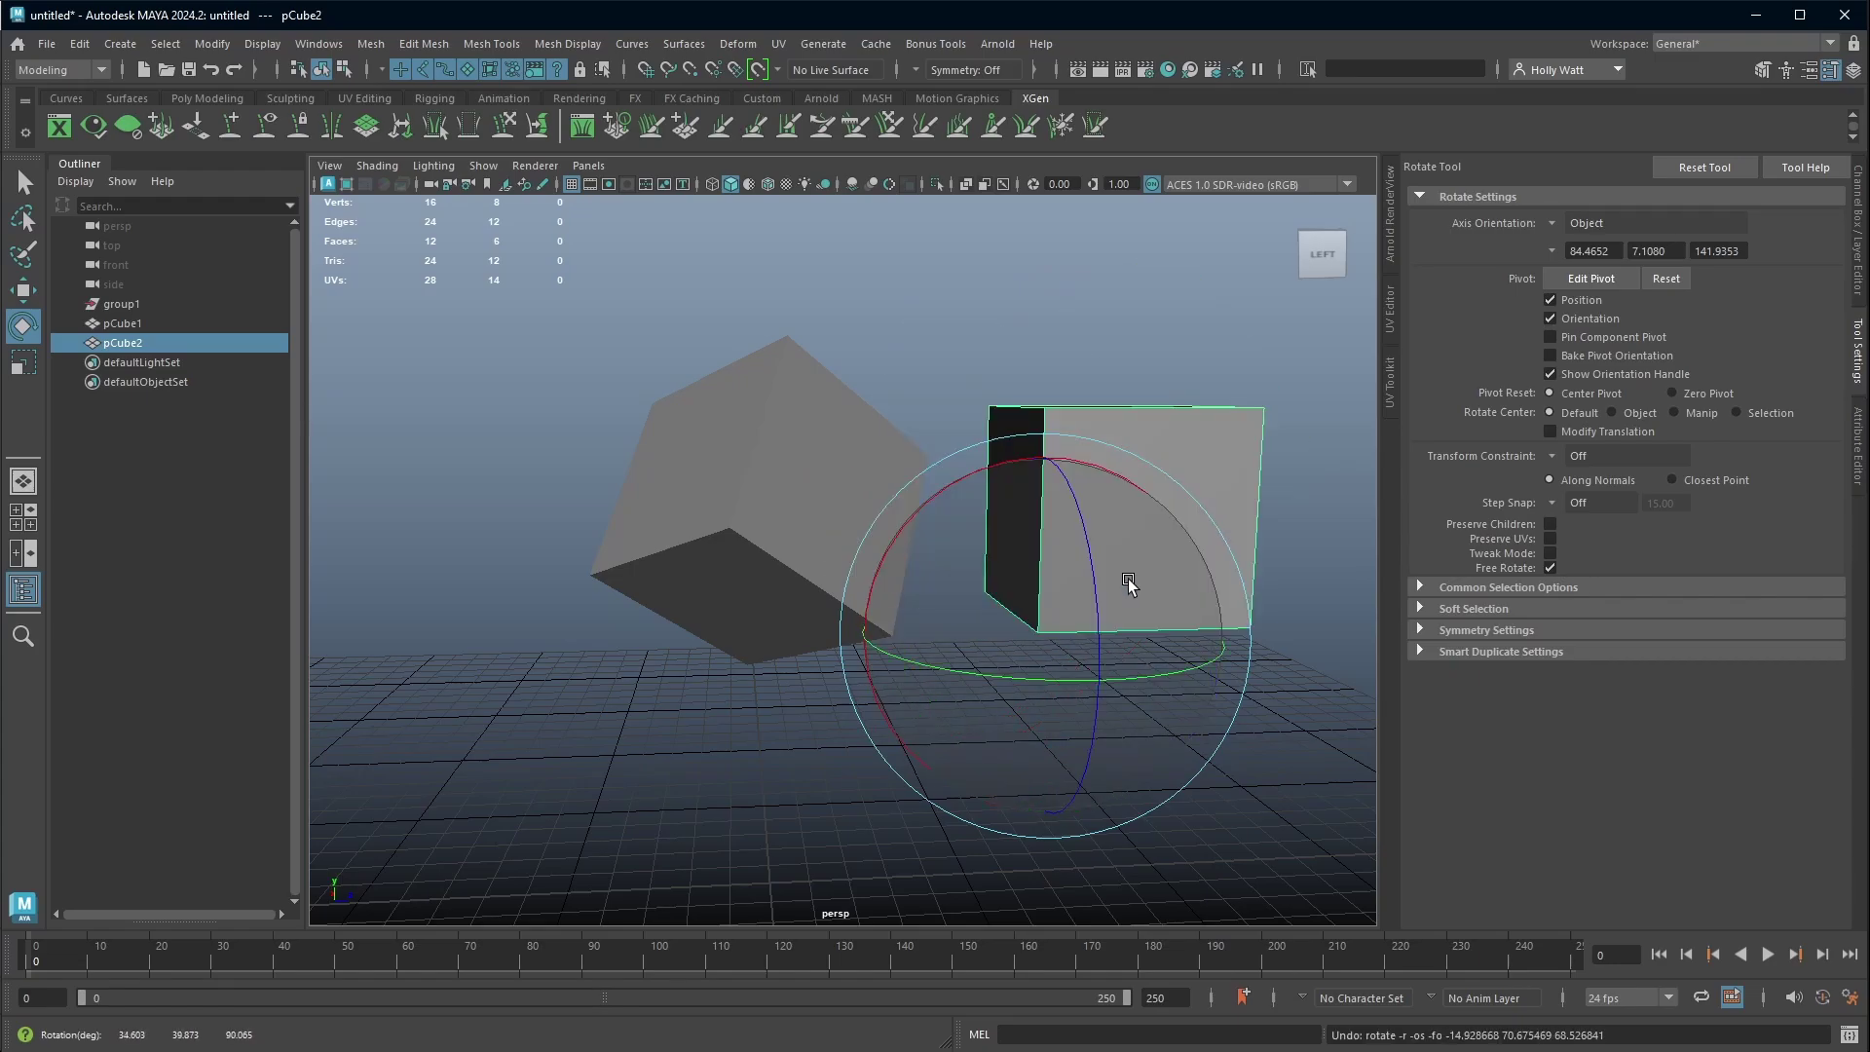
pyautogui.hotkey('ctrl', 'z')
pyautogui.hotkey('ctrl', 'z')
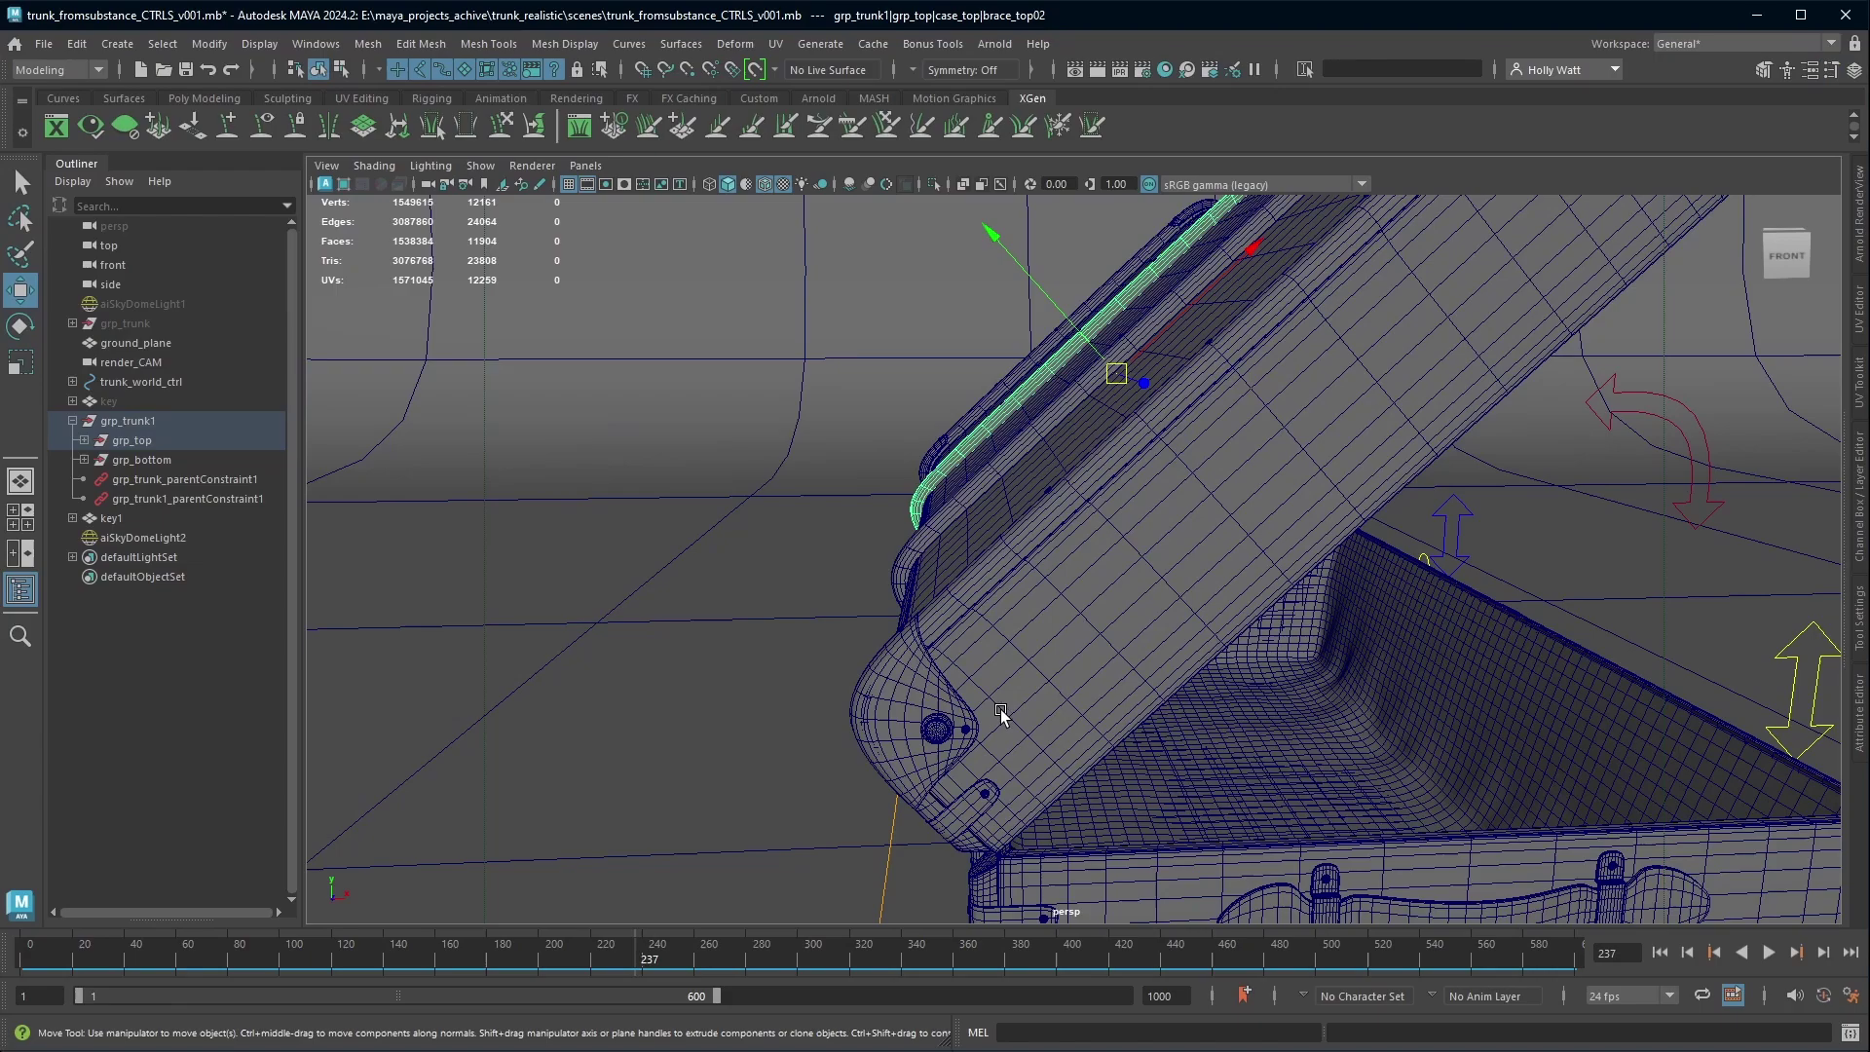
# - Examine how the trunk lid hinges open by scrubbing the animation around frame 235 and selecting the grp_top group
pyautogui.scroll(-5, 1490, 672)
pyautogui.keyDown('alt'); pyautogui.moveTo(1420, 564); pyautogui.dragTo(1158, 682); pyautogui.keyUp('alt')
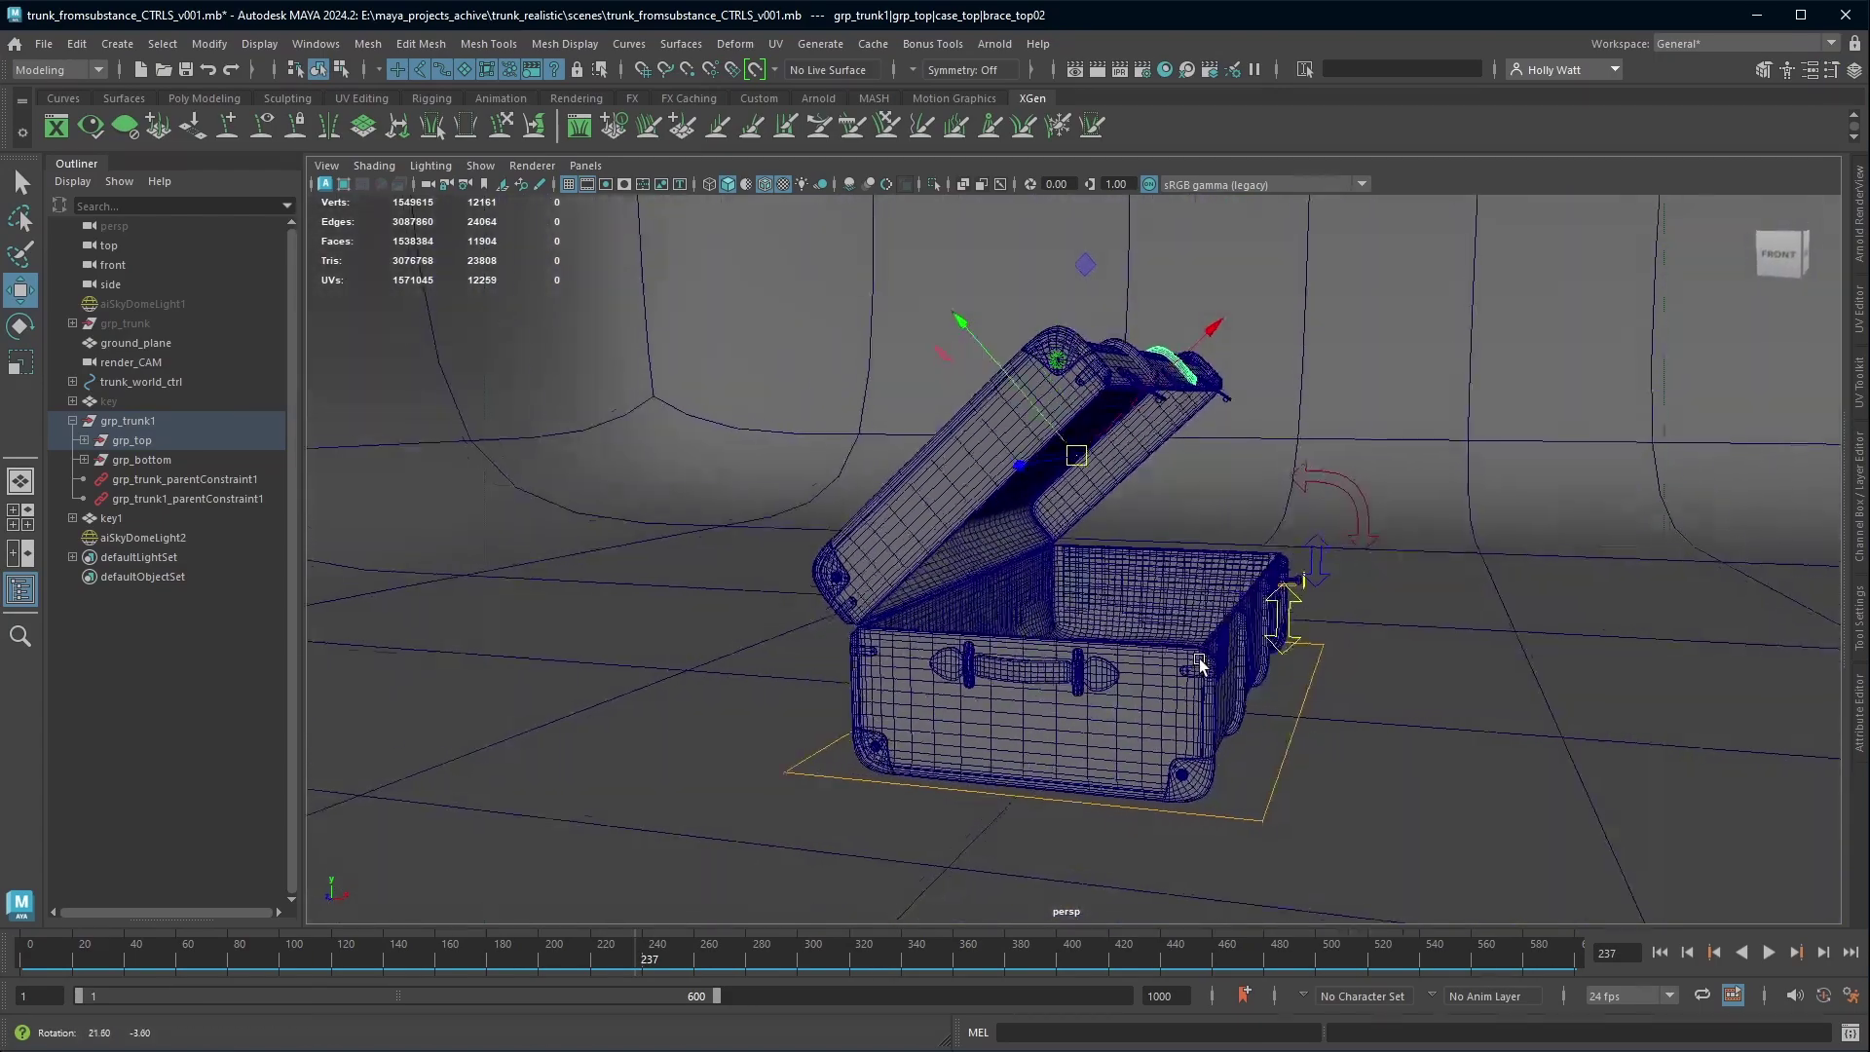
pyautogui.moveTo(425, 948); pyautogui.dragTo(629, 947)
pyautogui.keyDown('alt'); pyautogui.moveTo(926, 604); pyautogui.dragTo(756, 660); pyautogui.keyUp('alt')
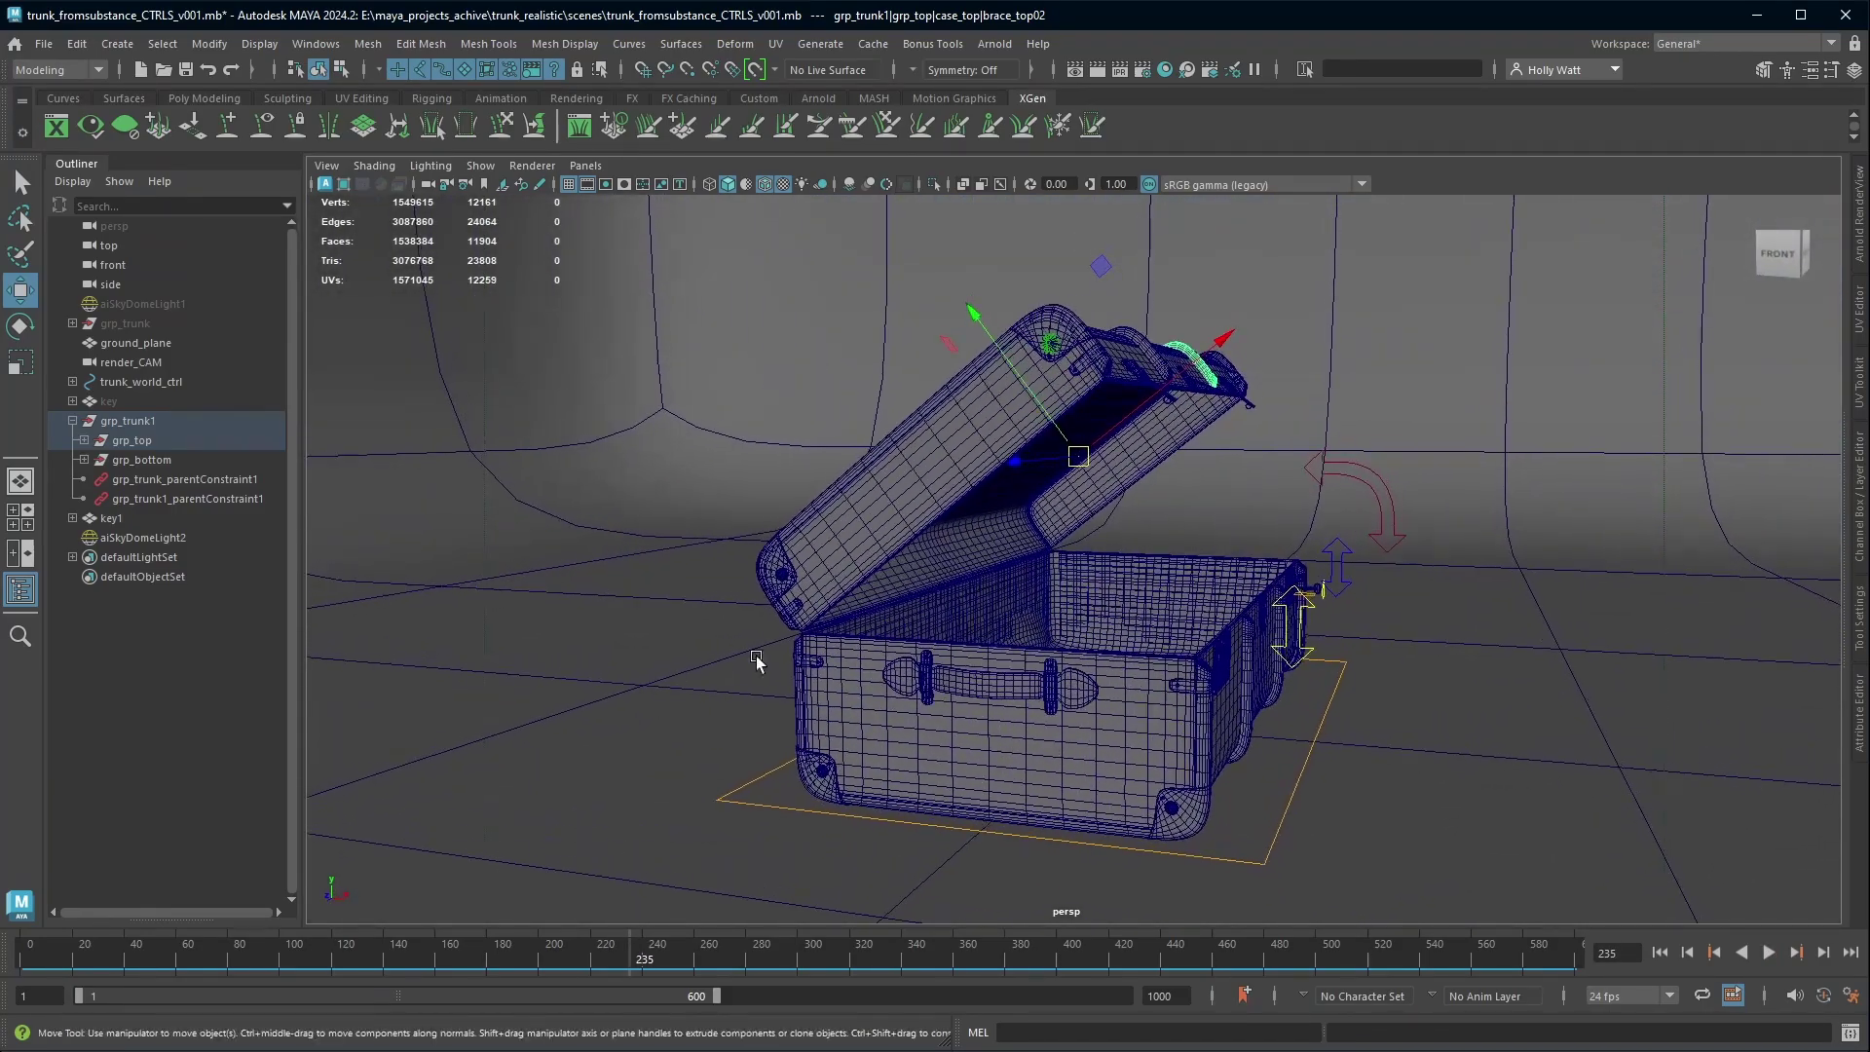
pyautogui.click(126, 440)
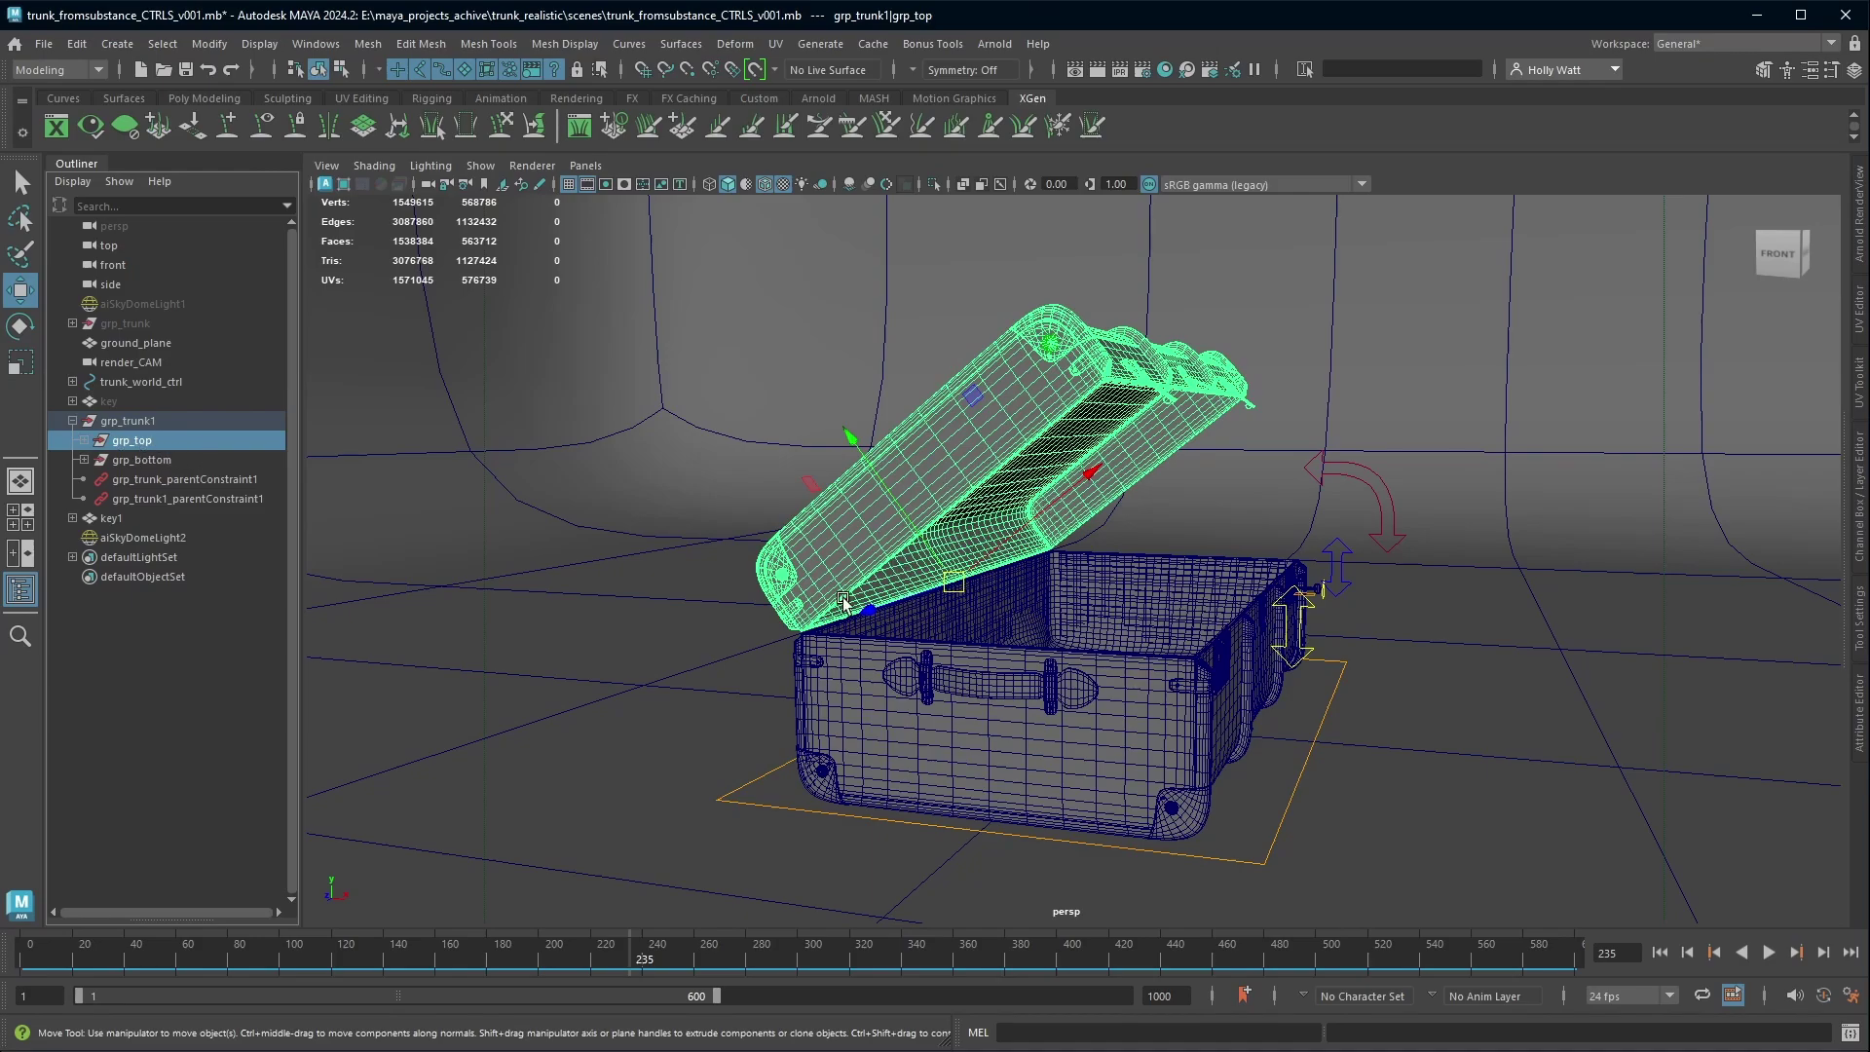
pyautogui.moveTo(633, 961)
pyautogui.mouseDown()
pyautogui.moveTo(602, 961)
pyautogui.moveTo(677, 962)
pyautogui.moveTo(638, 962)
pyautogui.mouseUp()
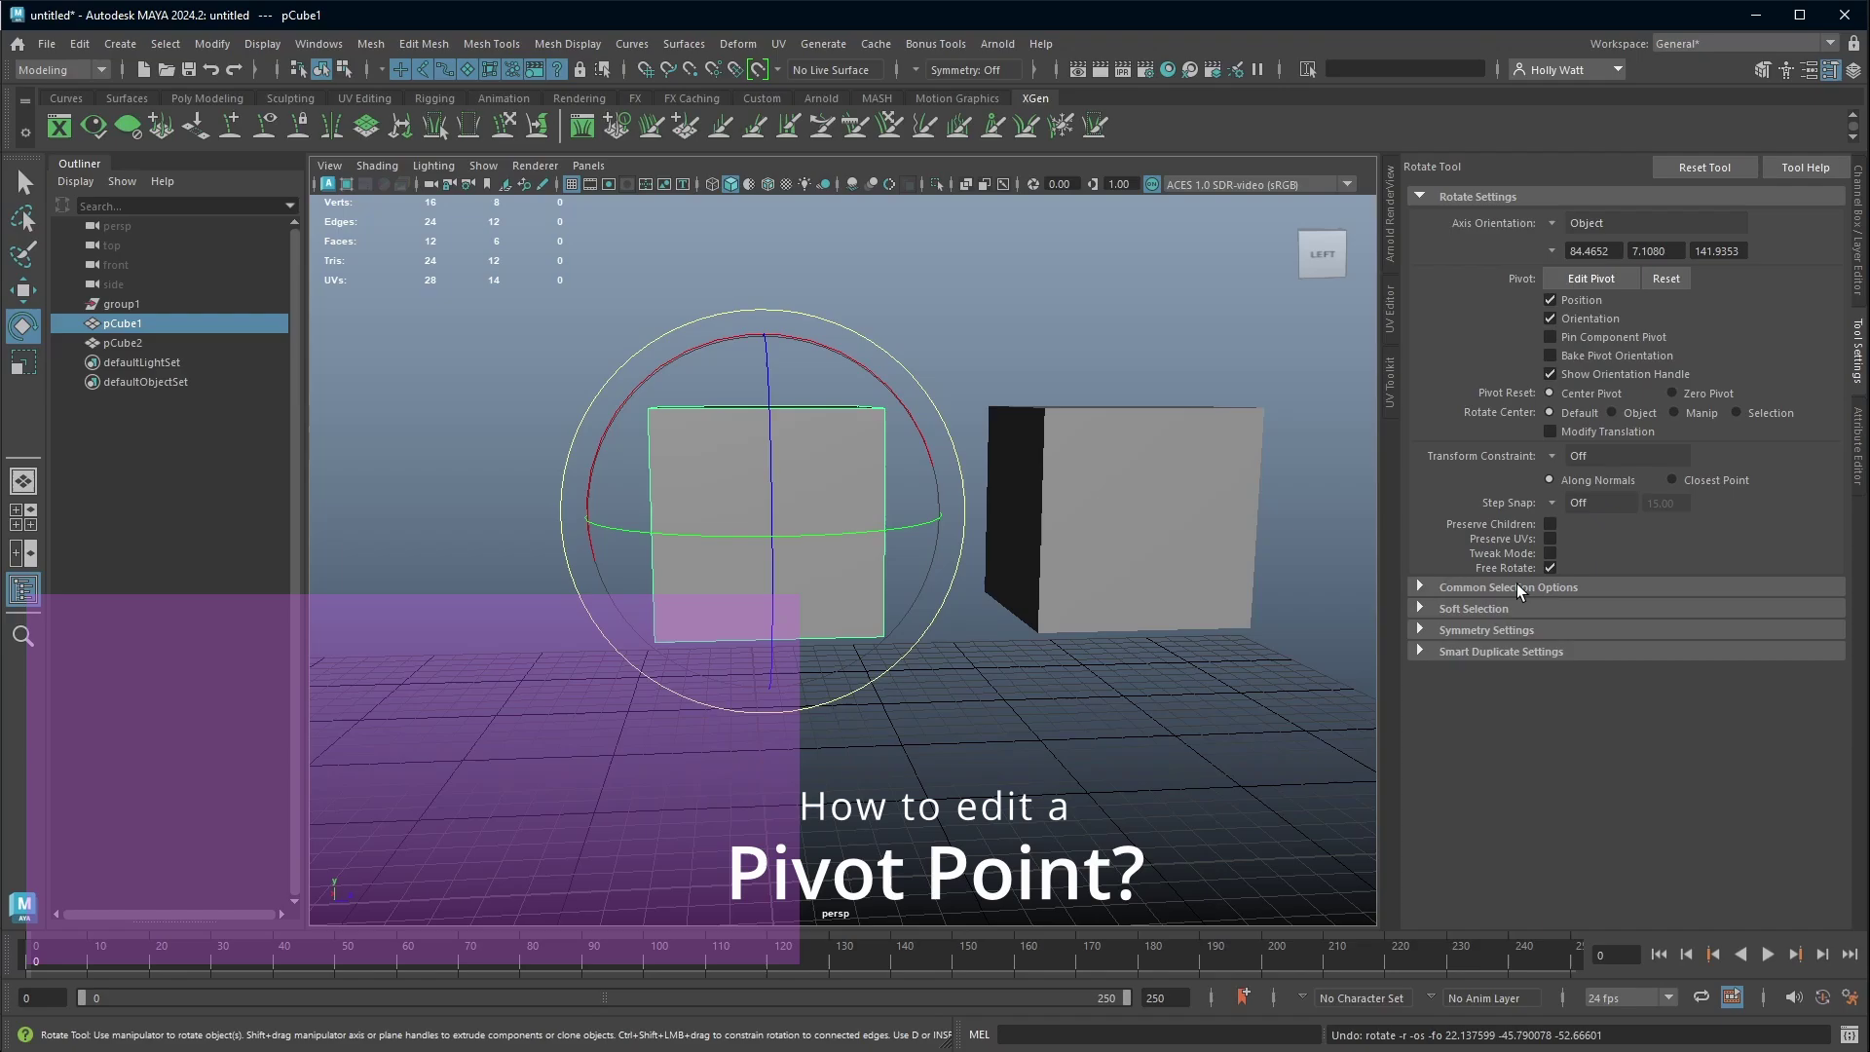
# - Delete pCube2 and select pCube1 with the Move tool
pyautogui.click(1079, 516)
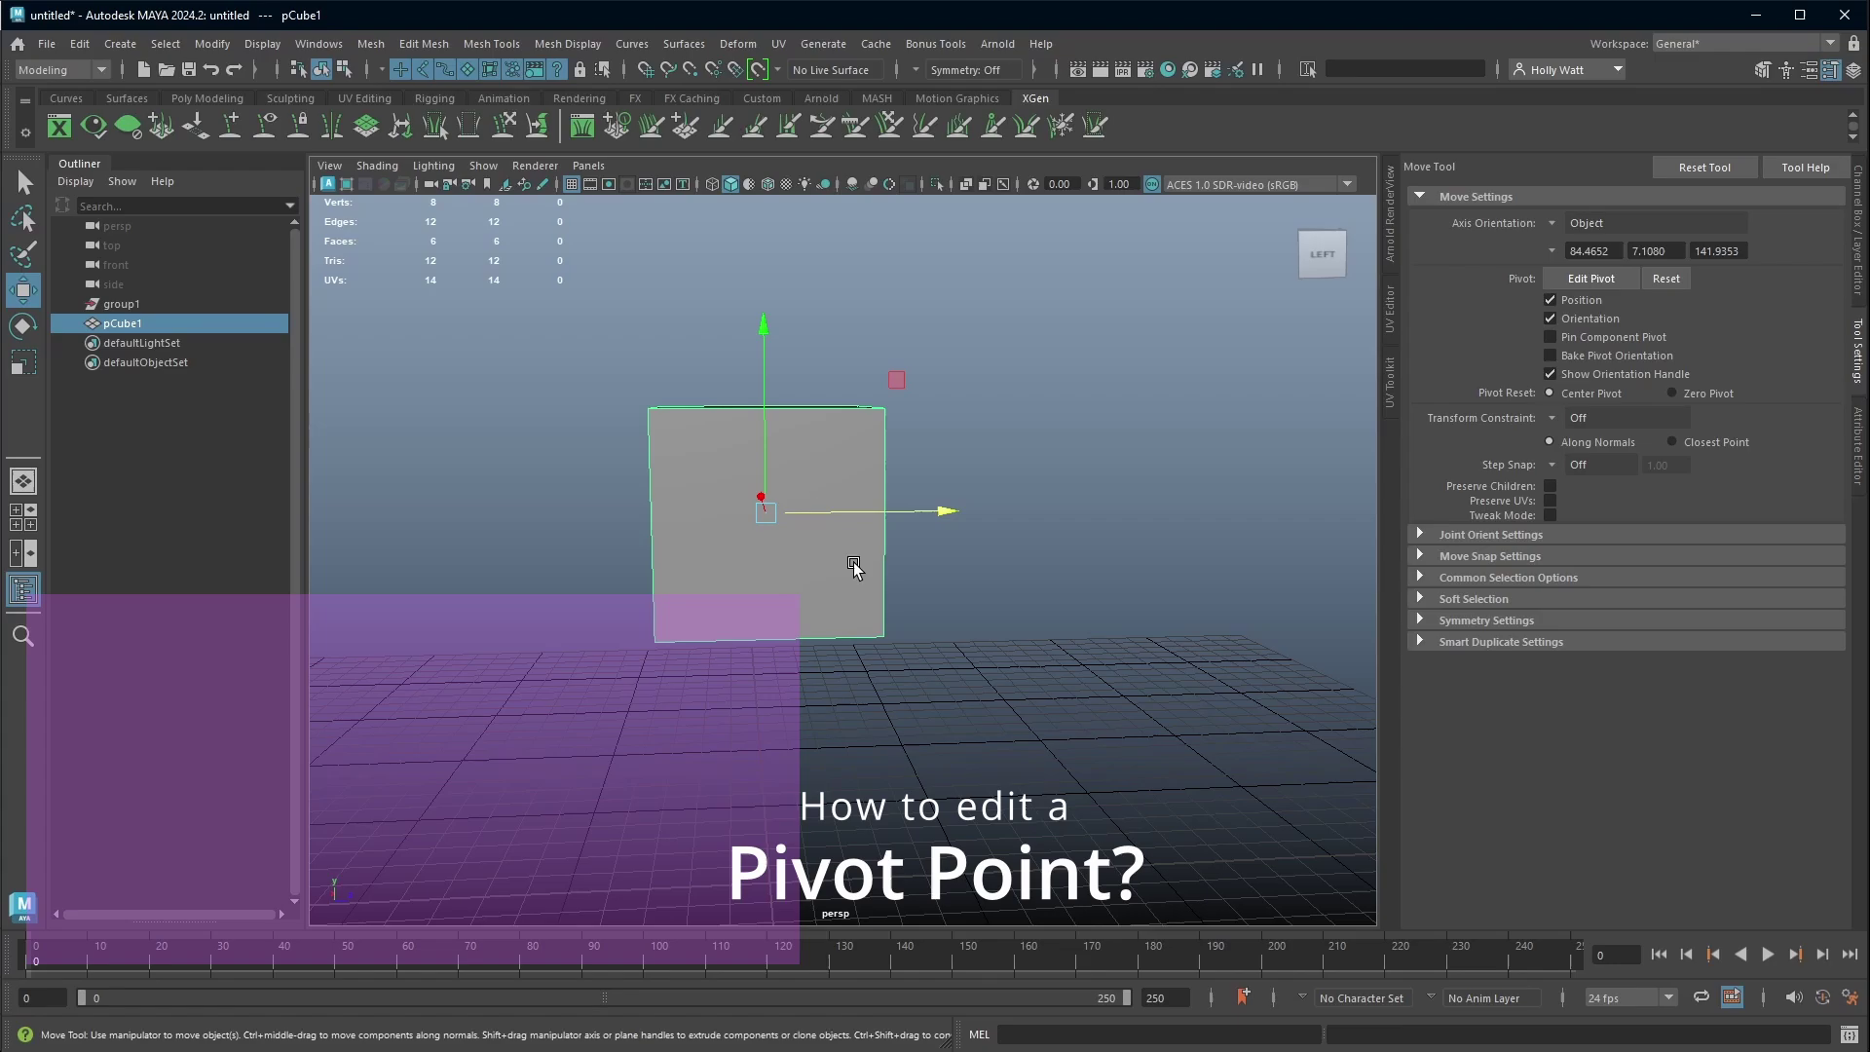
pyautogui.keyDown('alt'); pyautogui.moveTo(868, 576); pyautogui.dragTo(1110, 647, button='middle'); pyautogui.keyUp('alt')
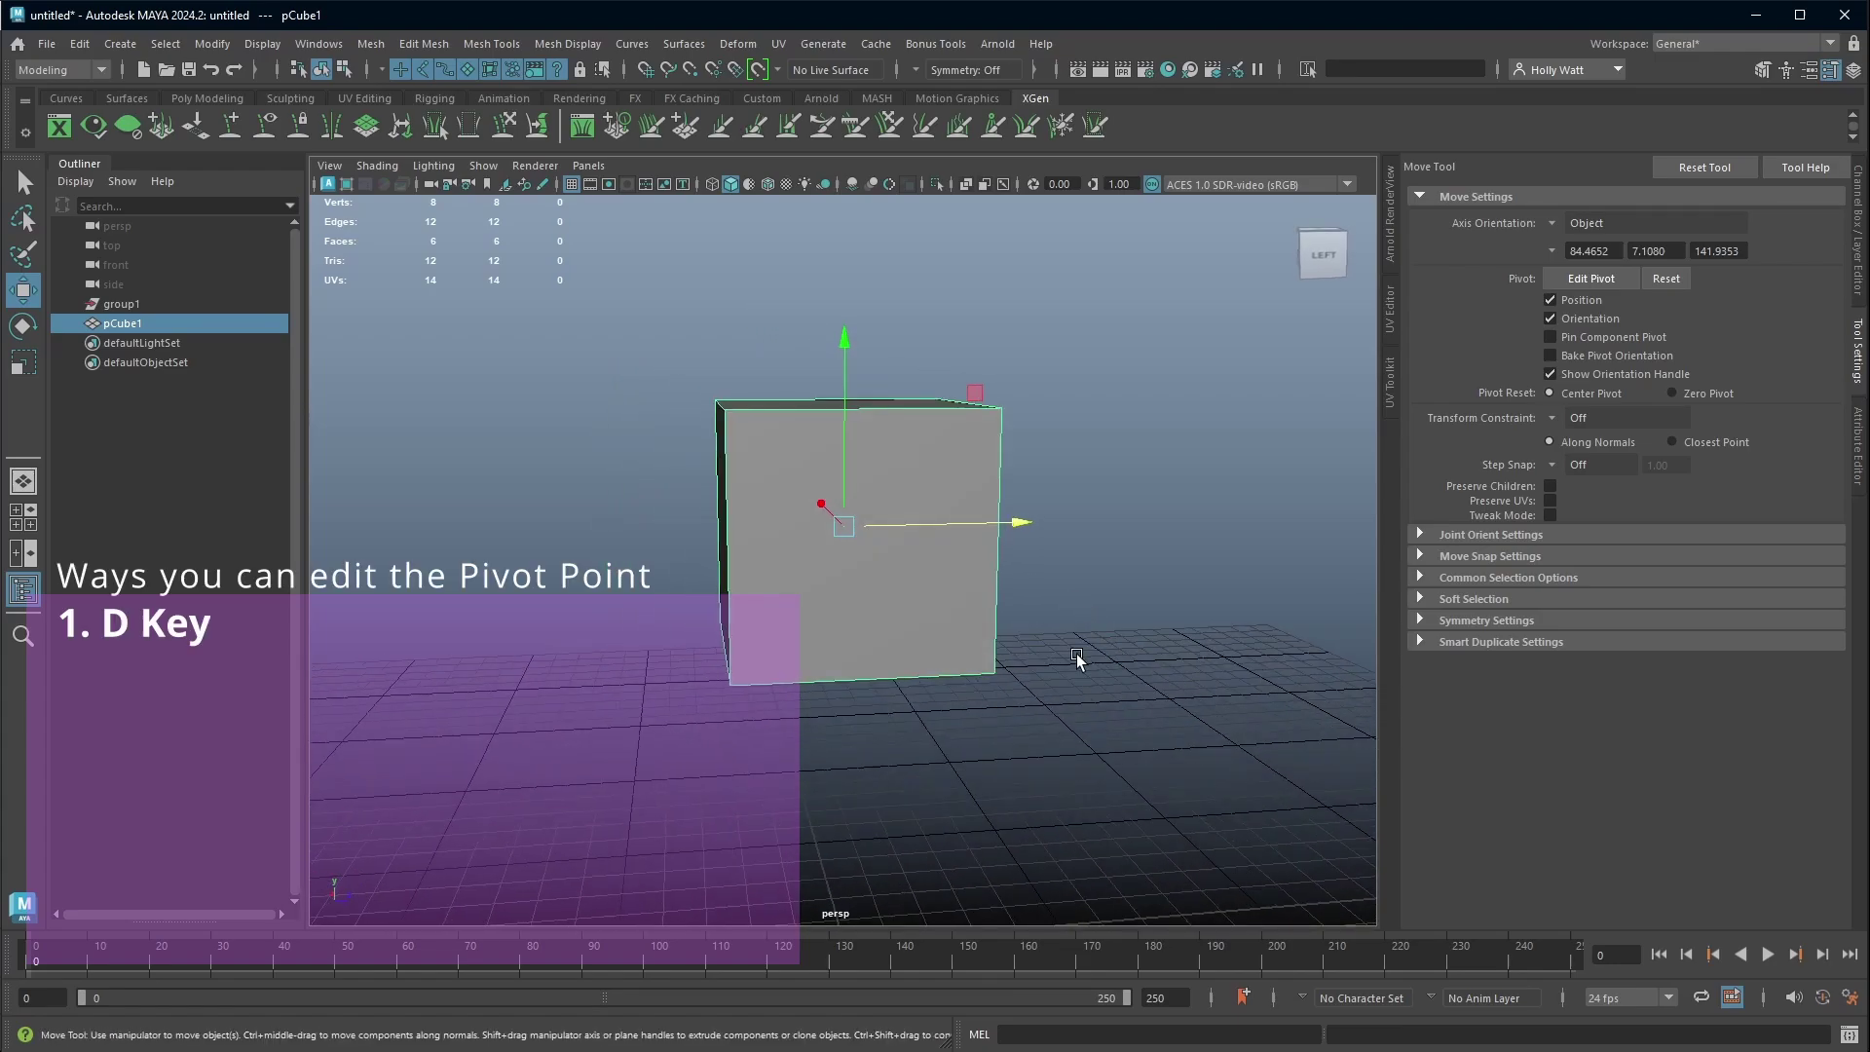
# - Toggle pivot editing on and off several times for pCube1, leaving it switched on
pyautogui.press('d')
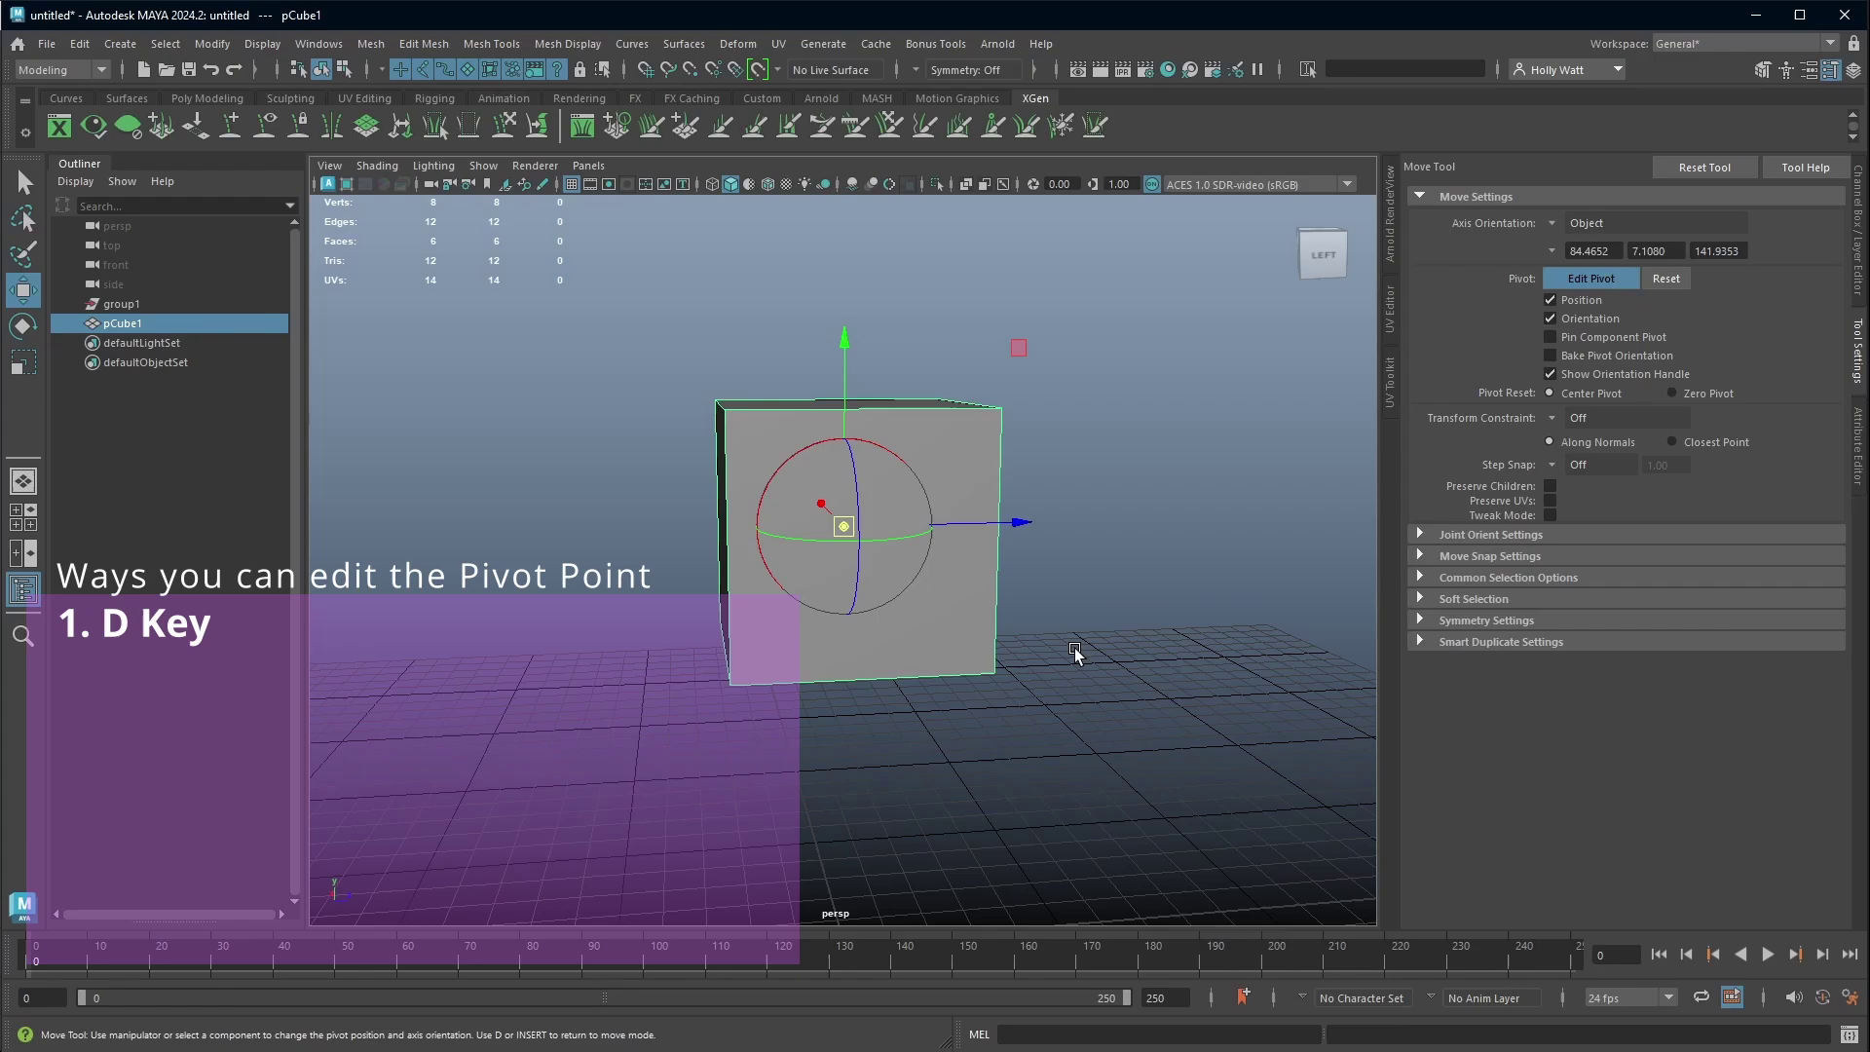
pyautogui.scroll(3, 1074, 647)
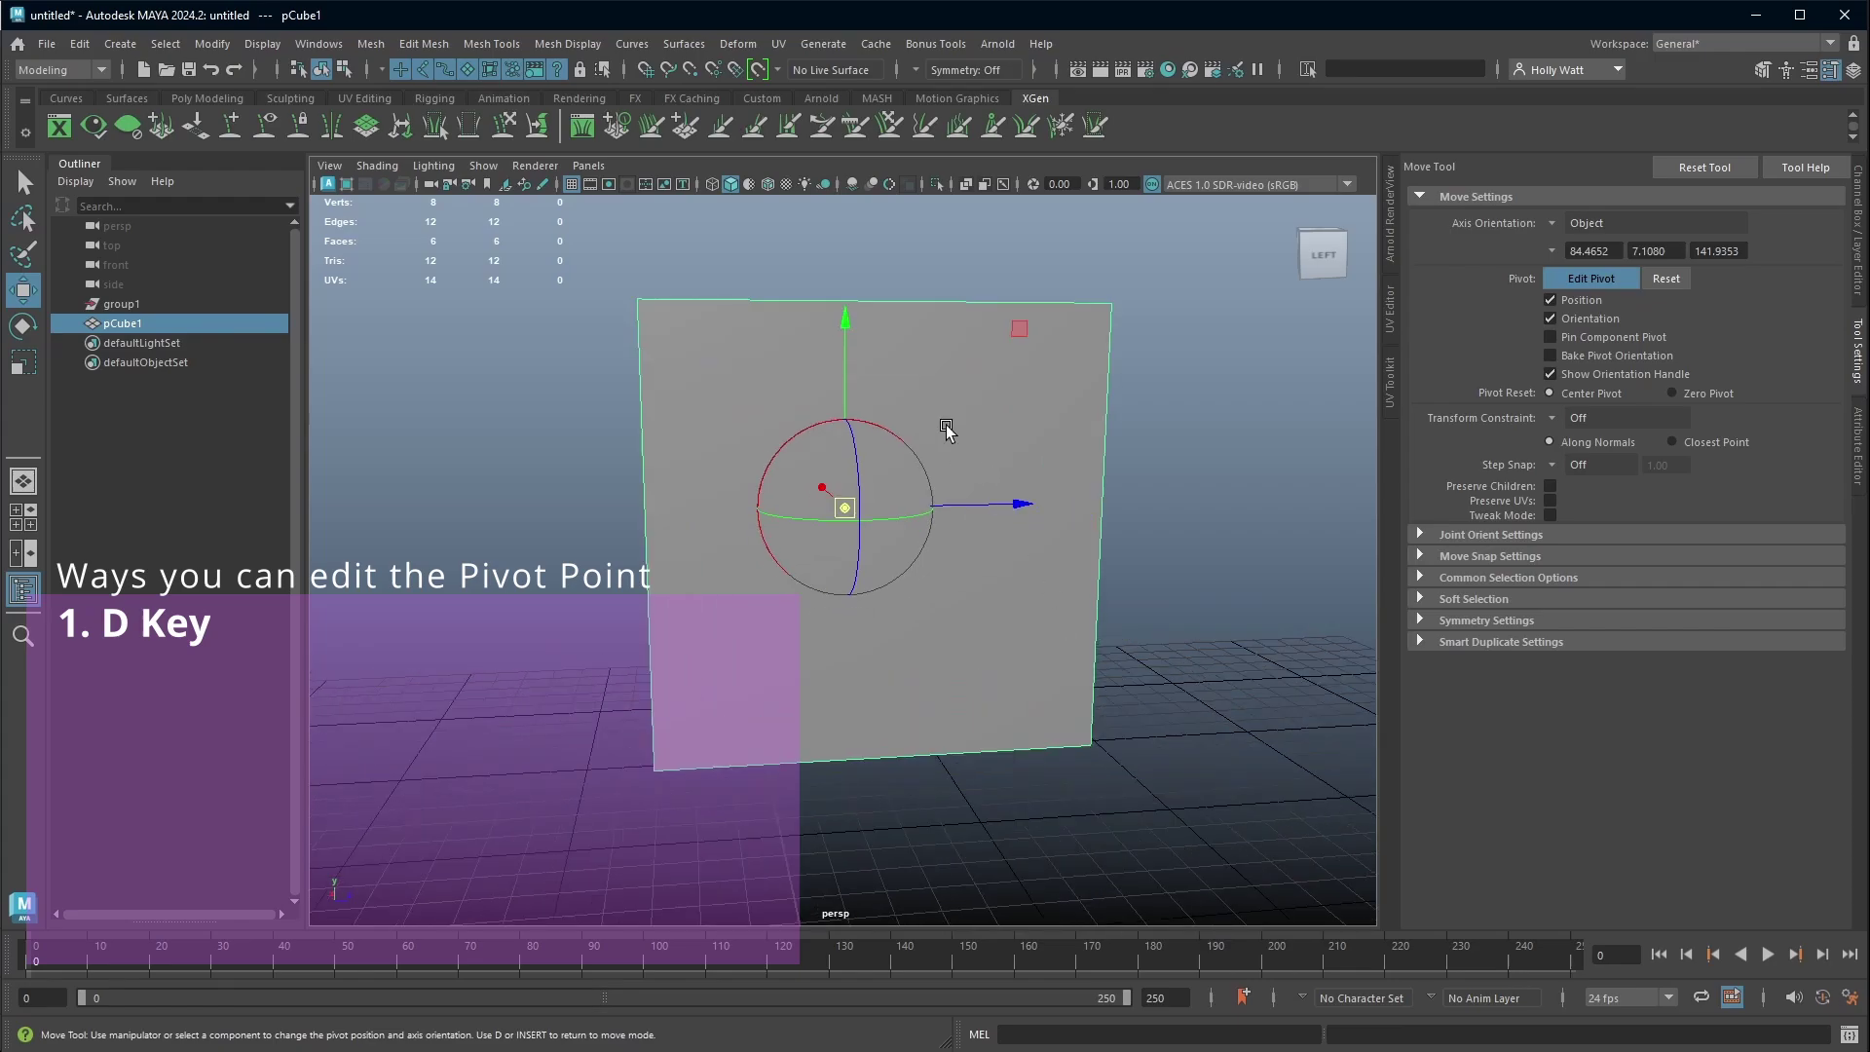
pyautogui.press('d')
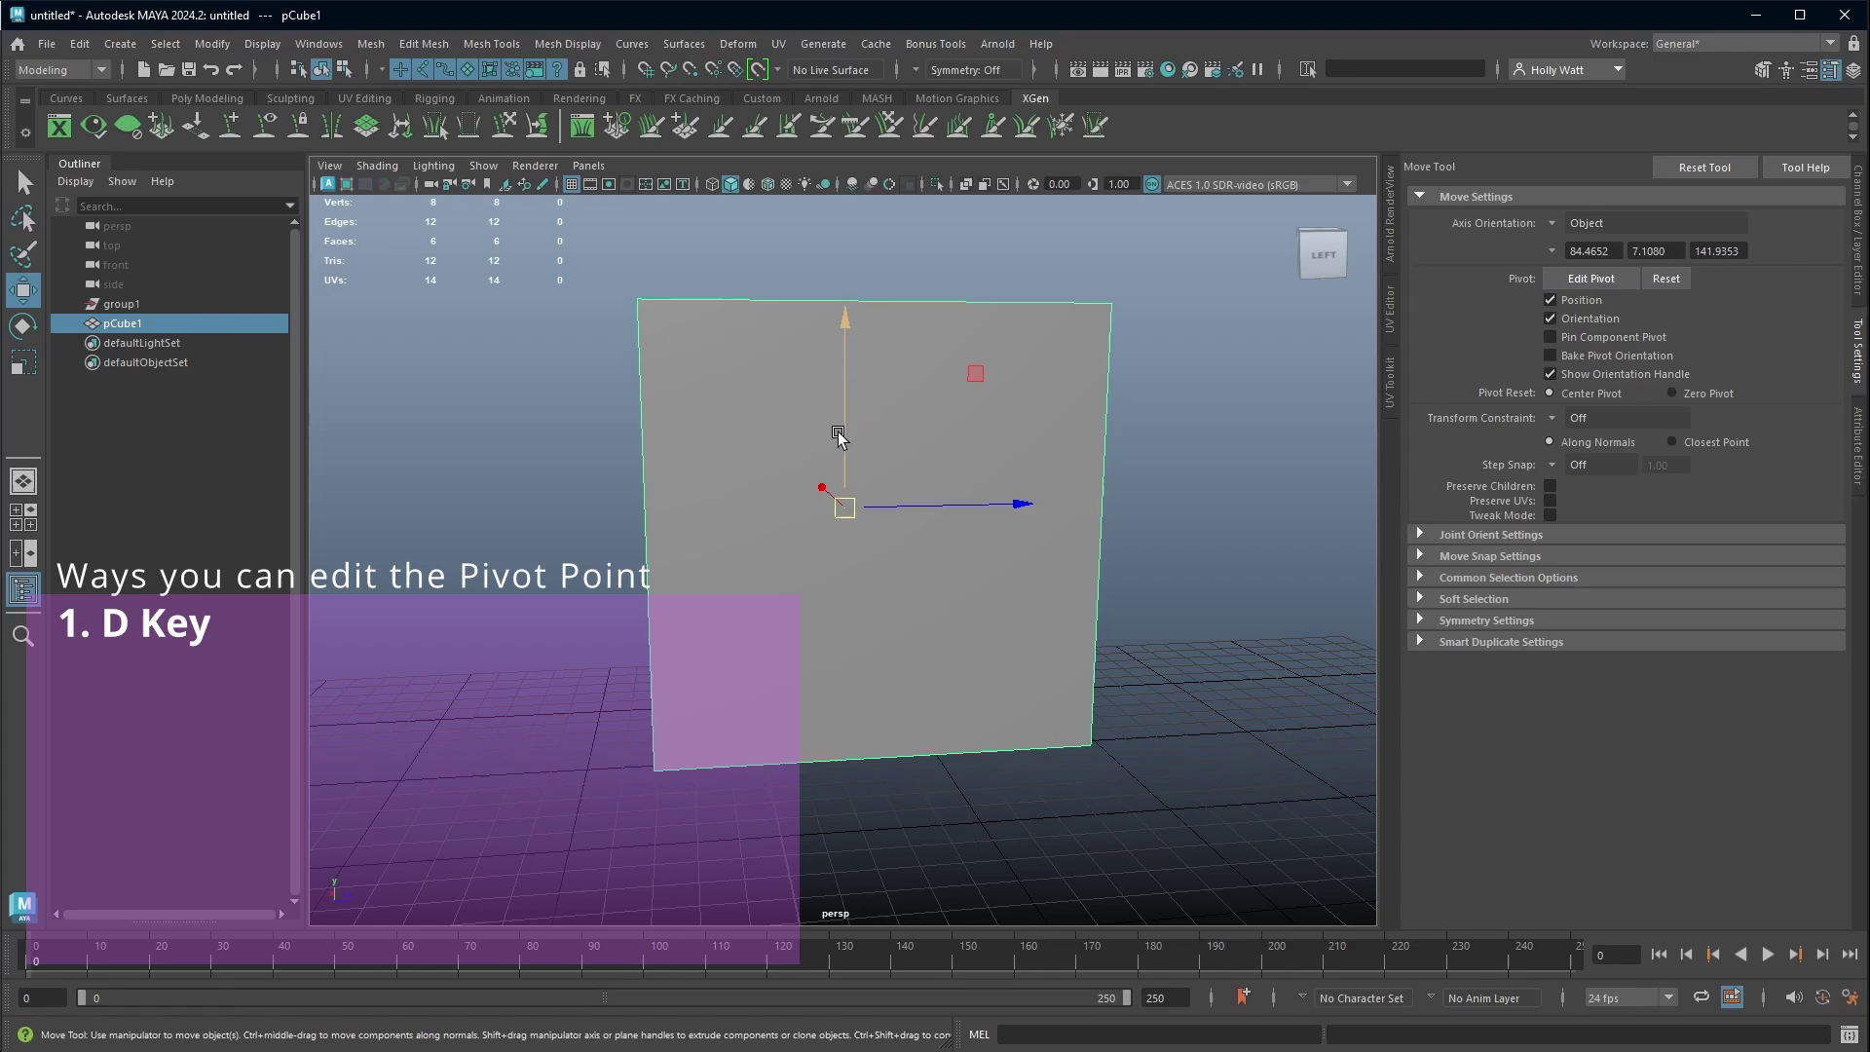
pyautogui.press('d')
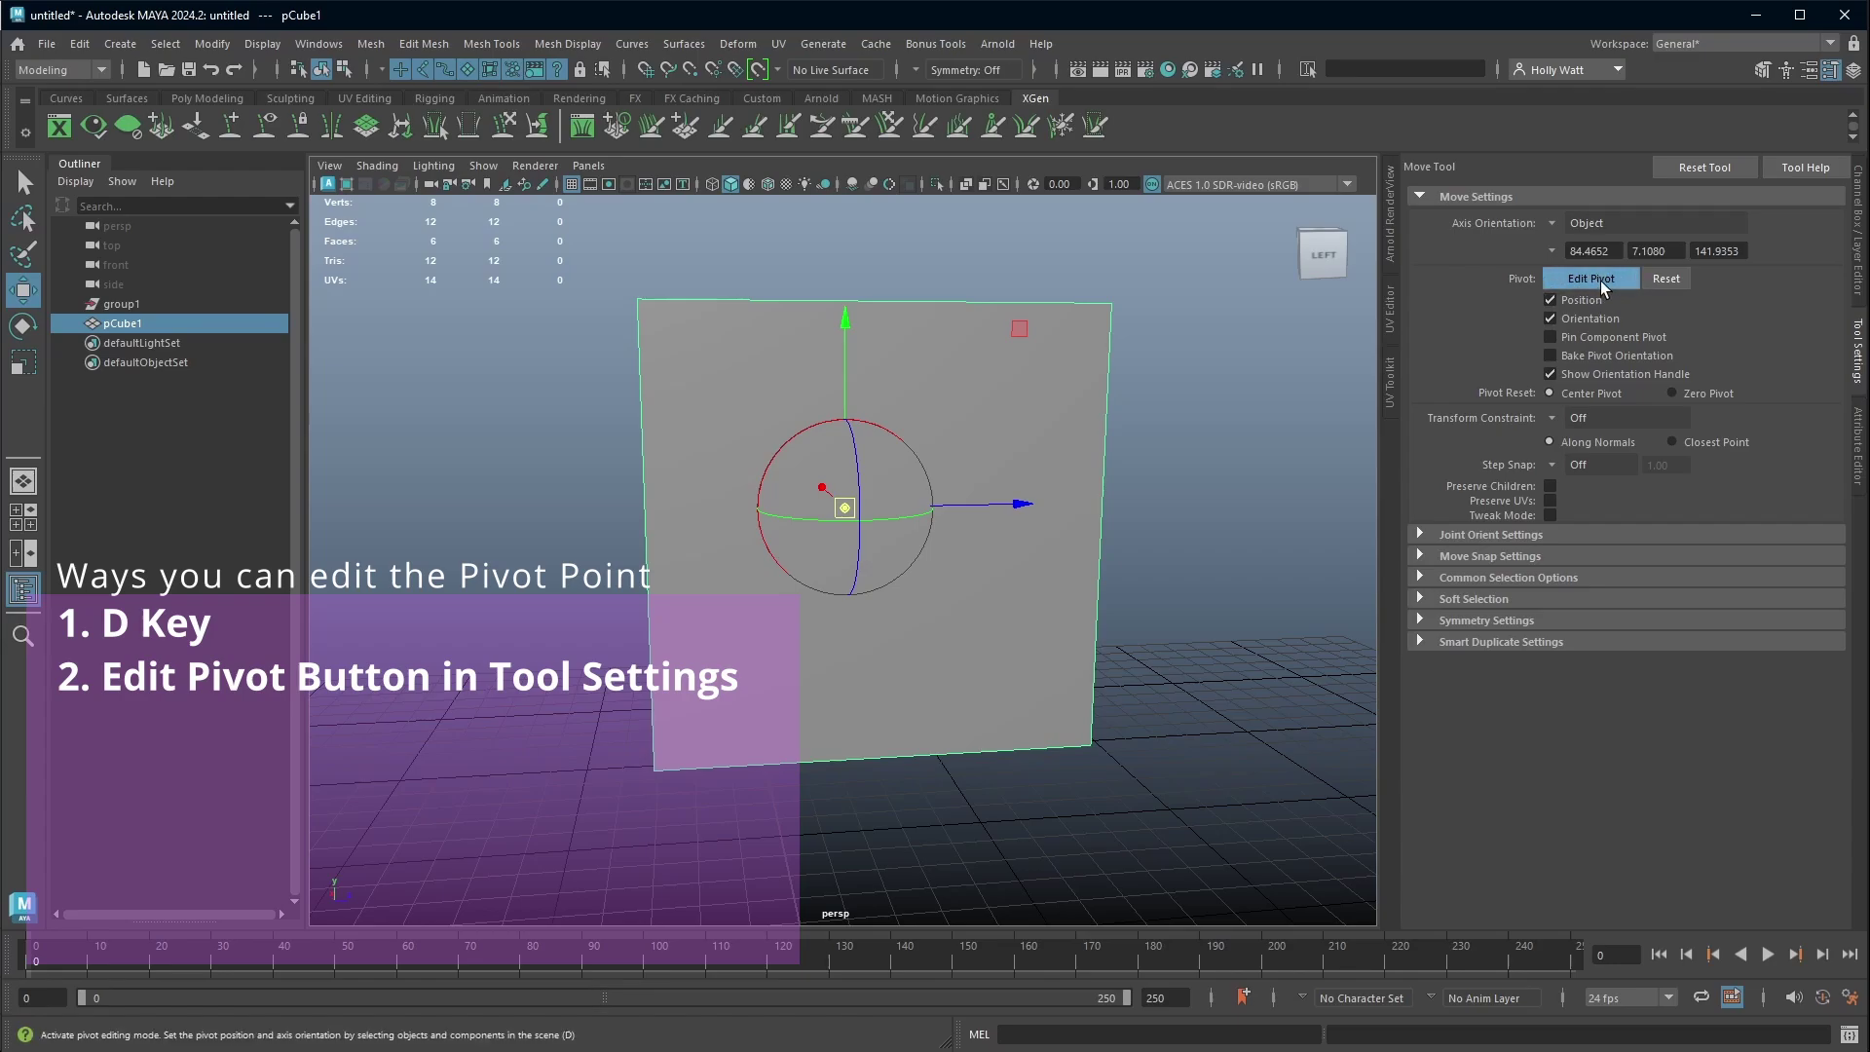
pyautogui.press('d')
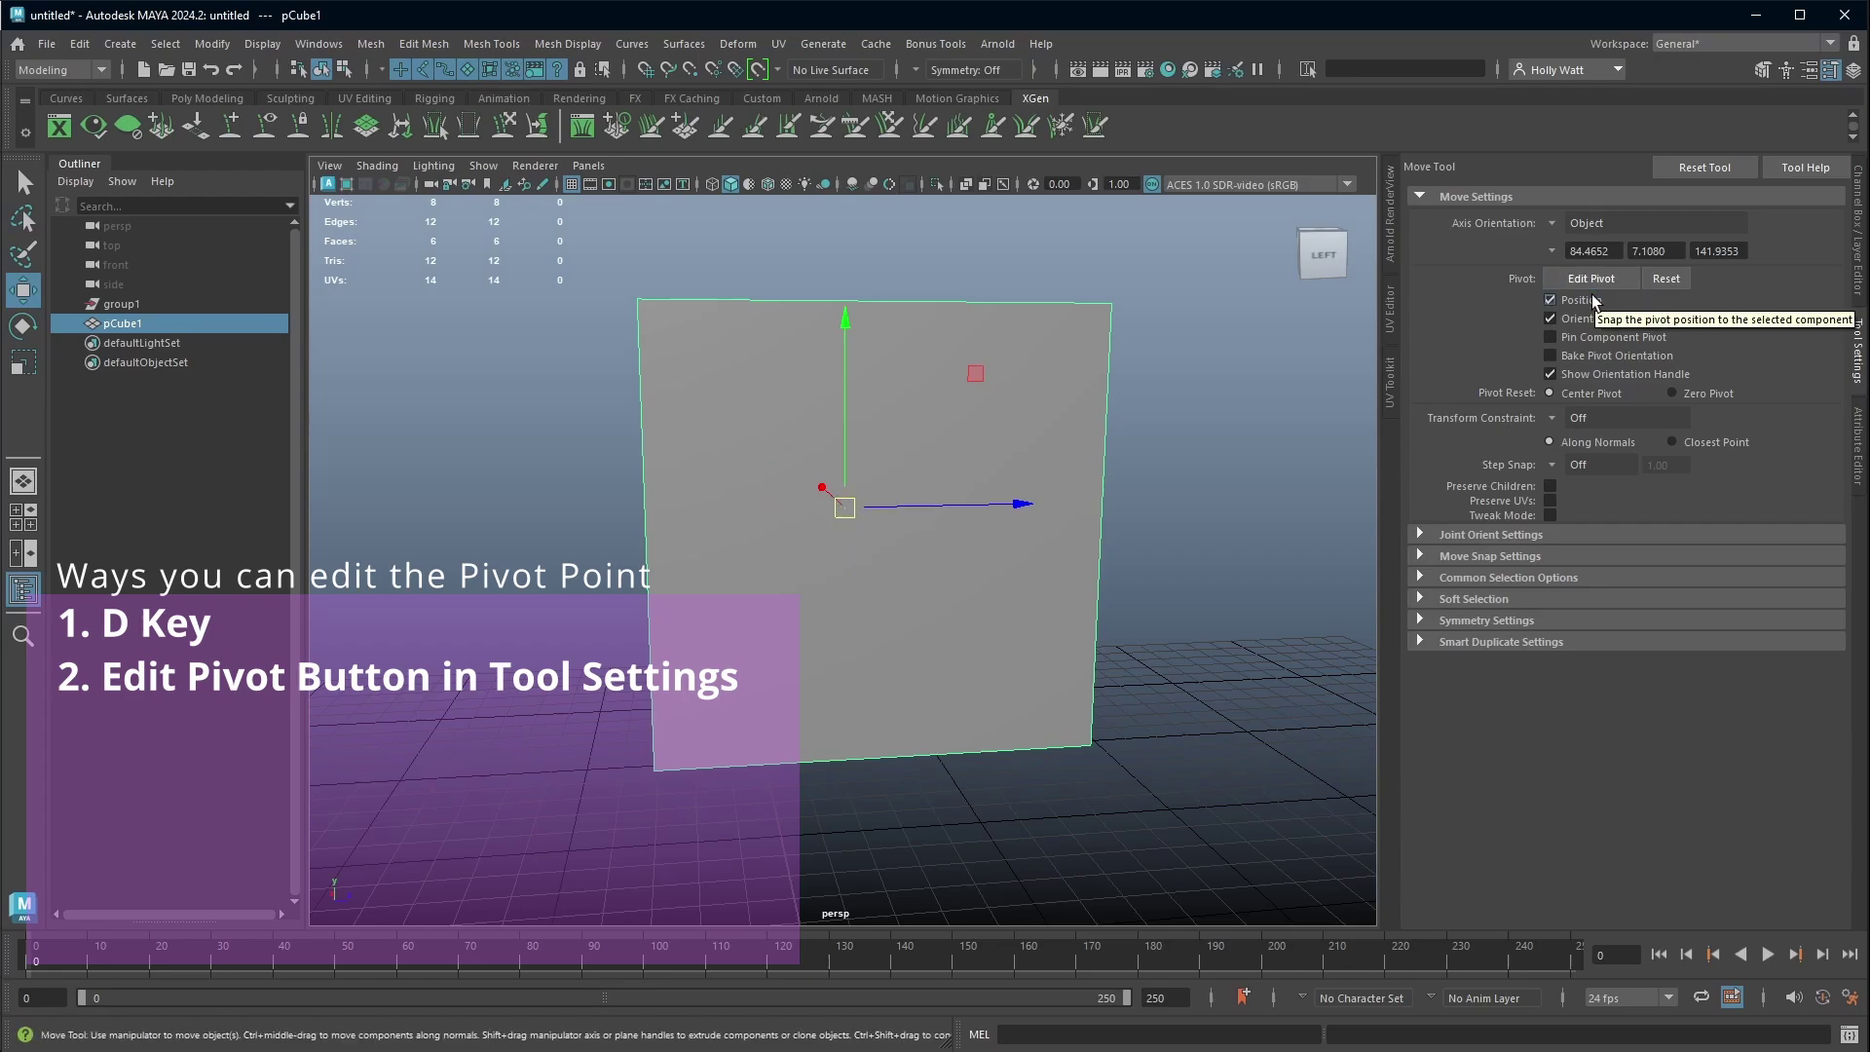
pyautogui.press('Insert')
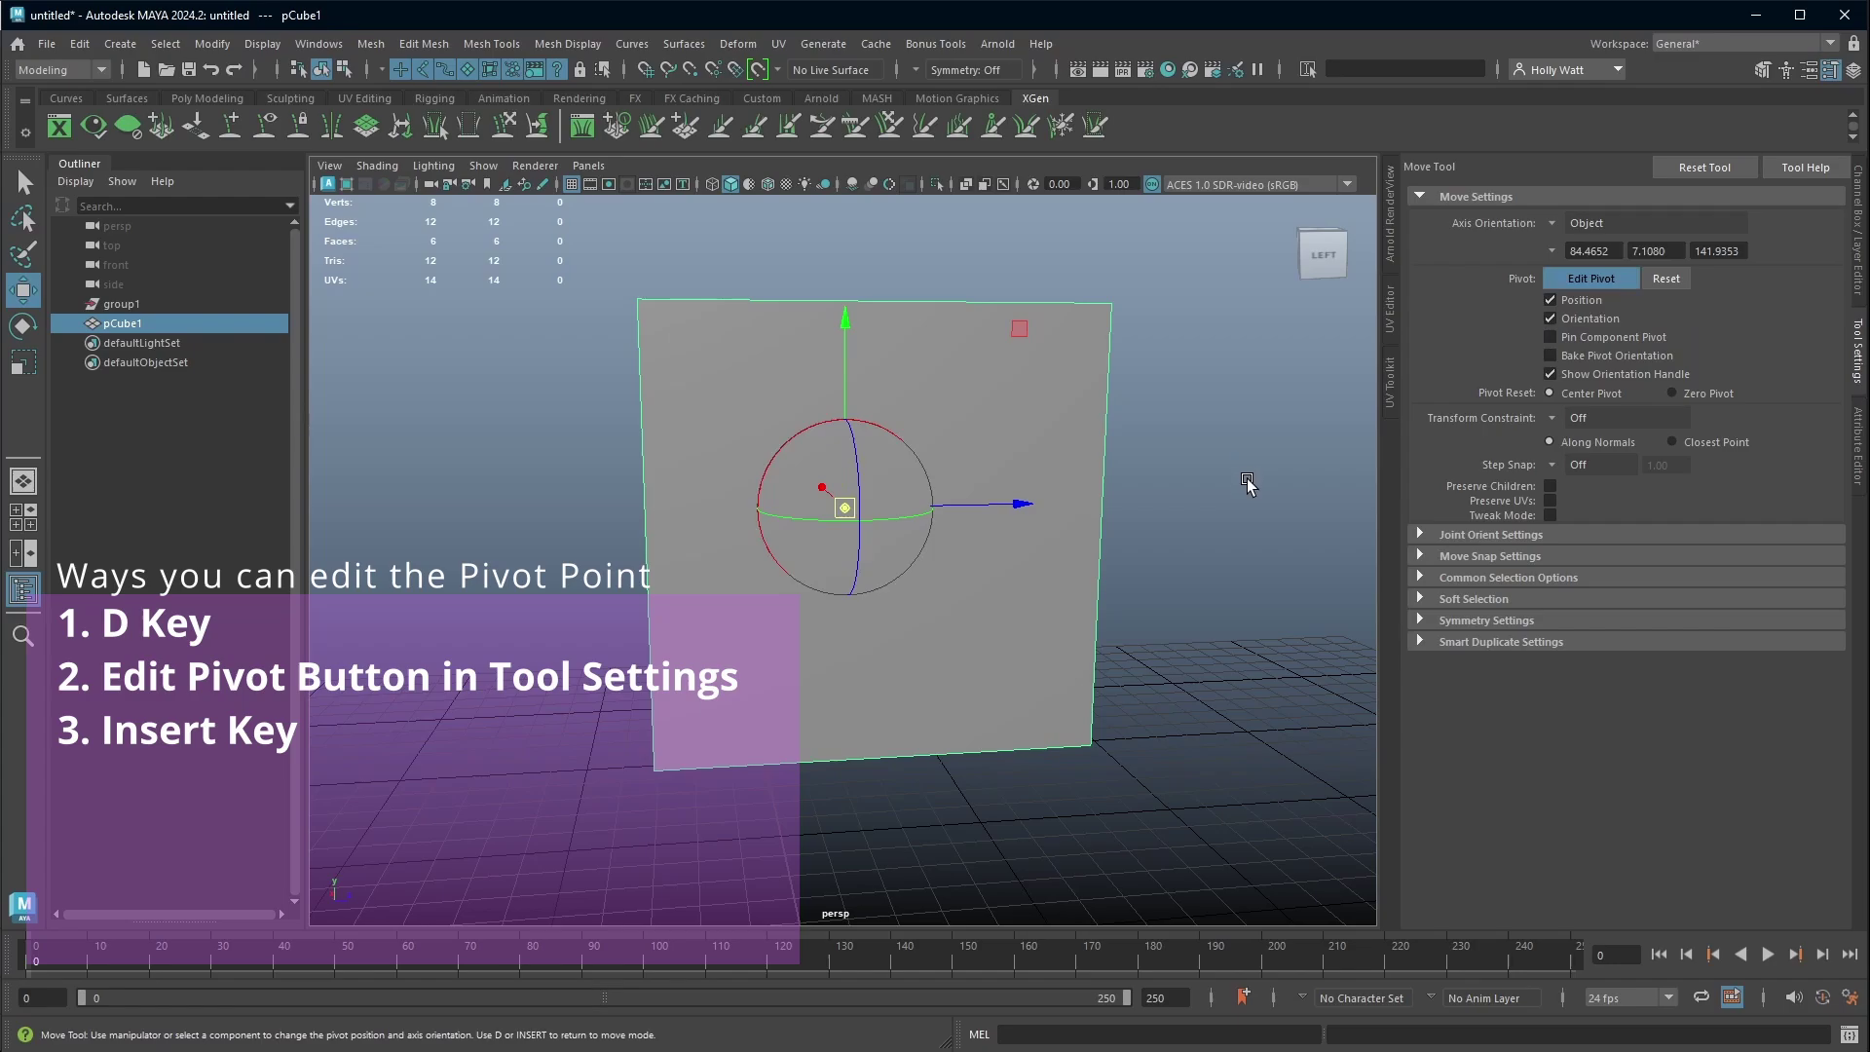
pyautogui.press('Insert')
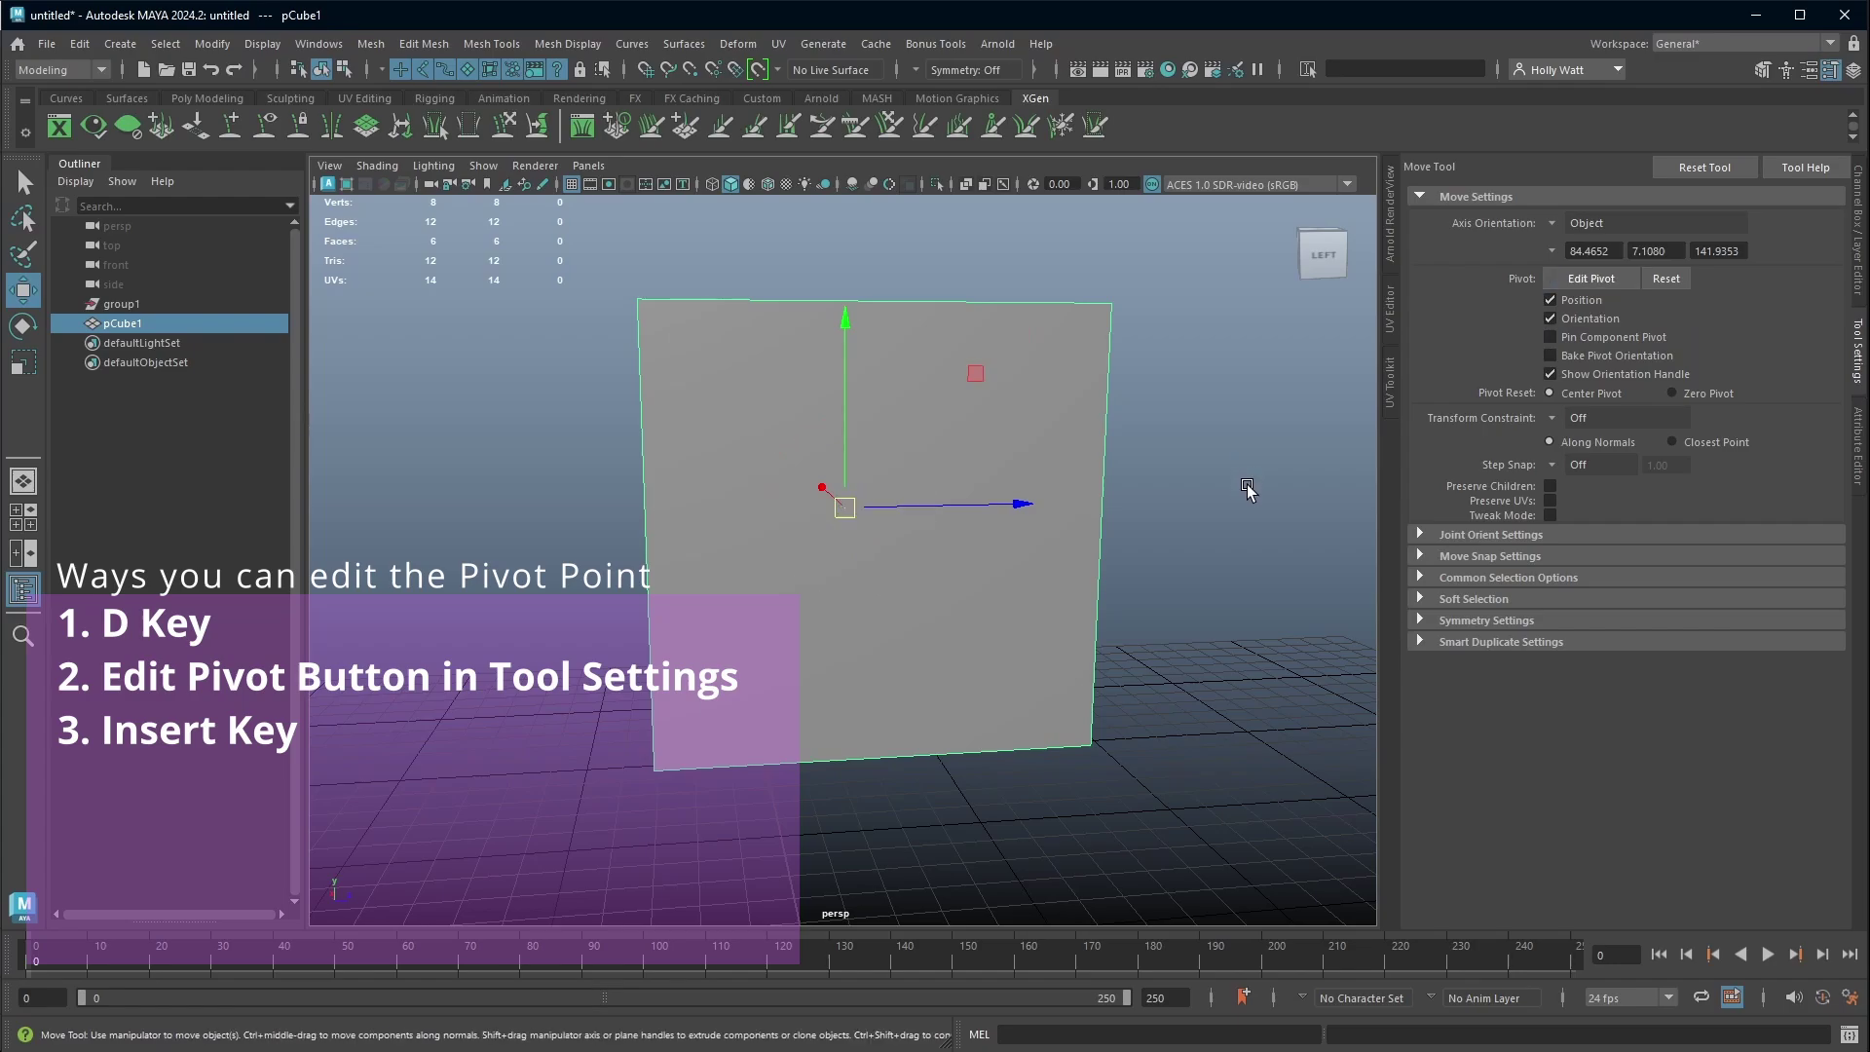
pyautogui.press('d')
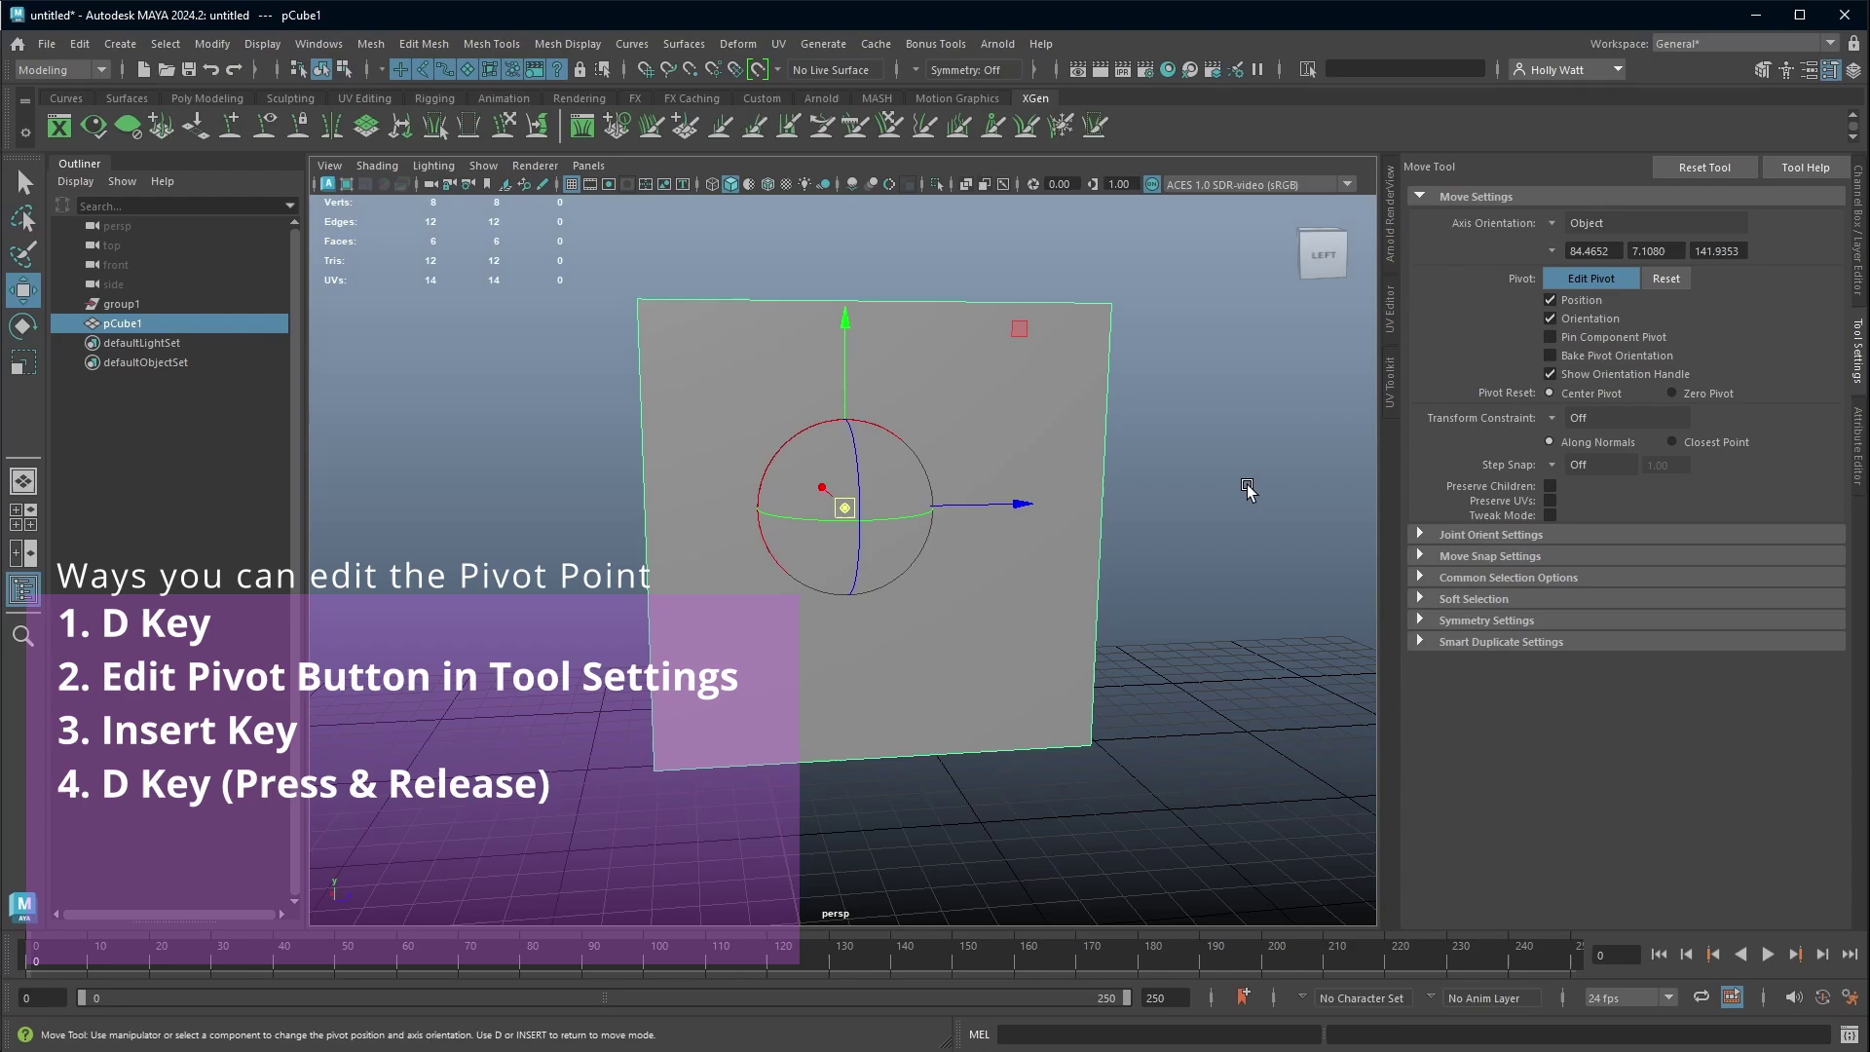
pyautogui.press('d')
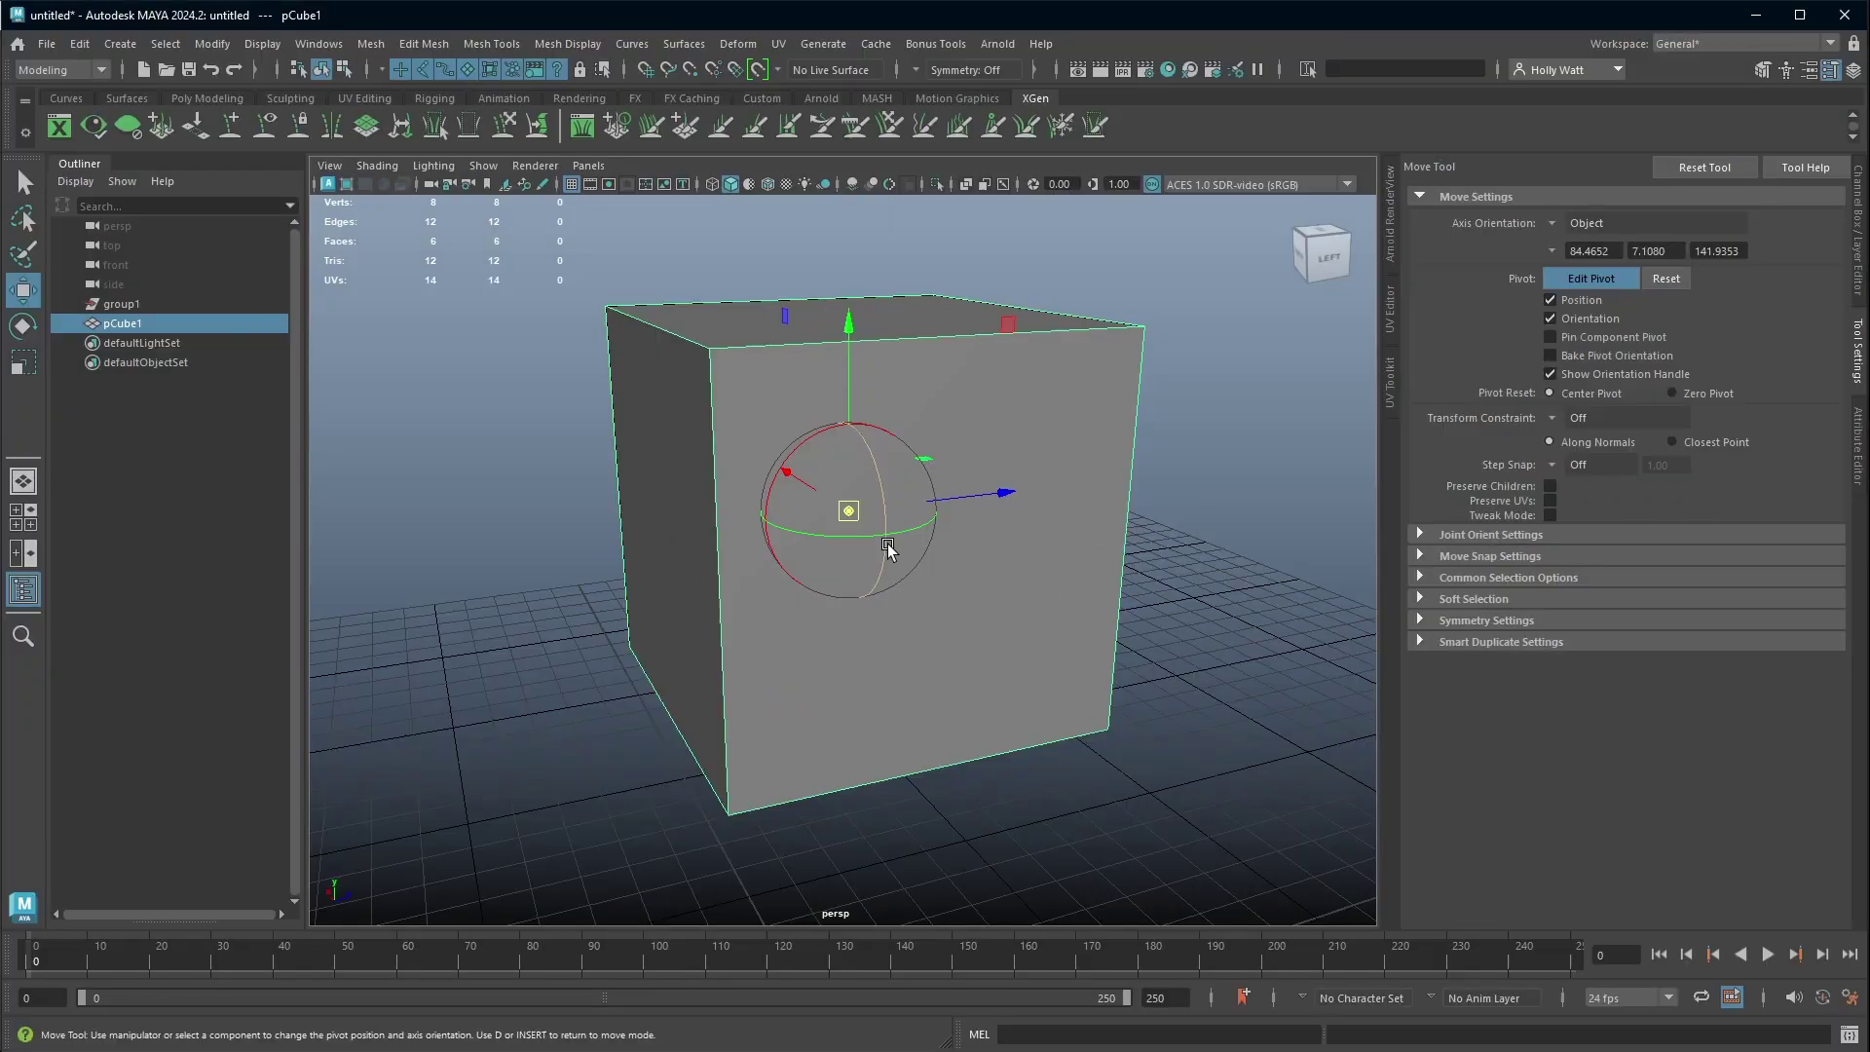
# - Move pCube1's pivot freely, and shift it slightly along the cube's Y and Z axes
pyautogui.moveTo(848, 510); pyautogui.dragTo(759, 533)
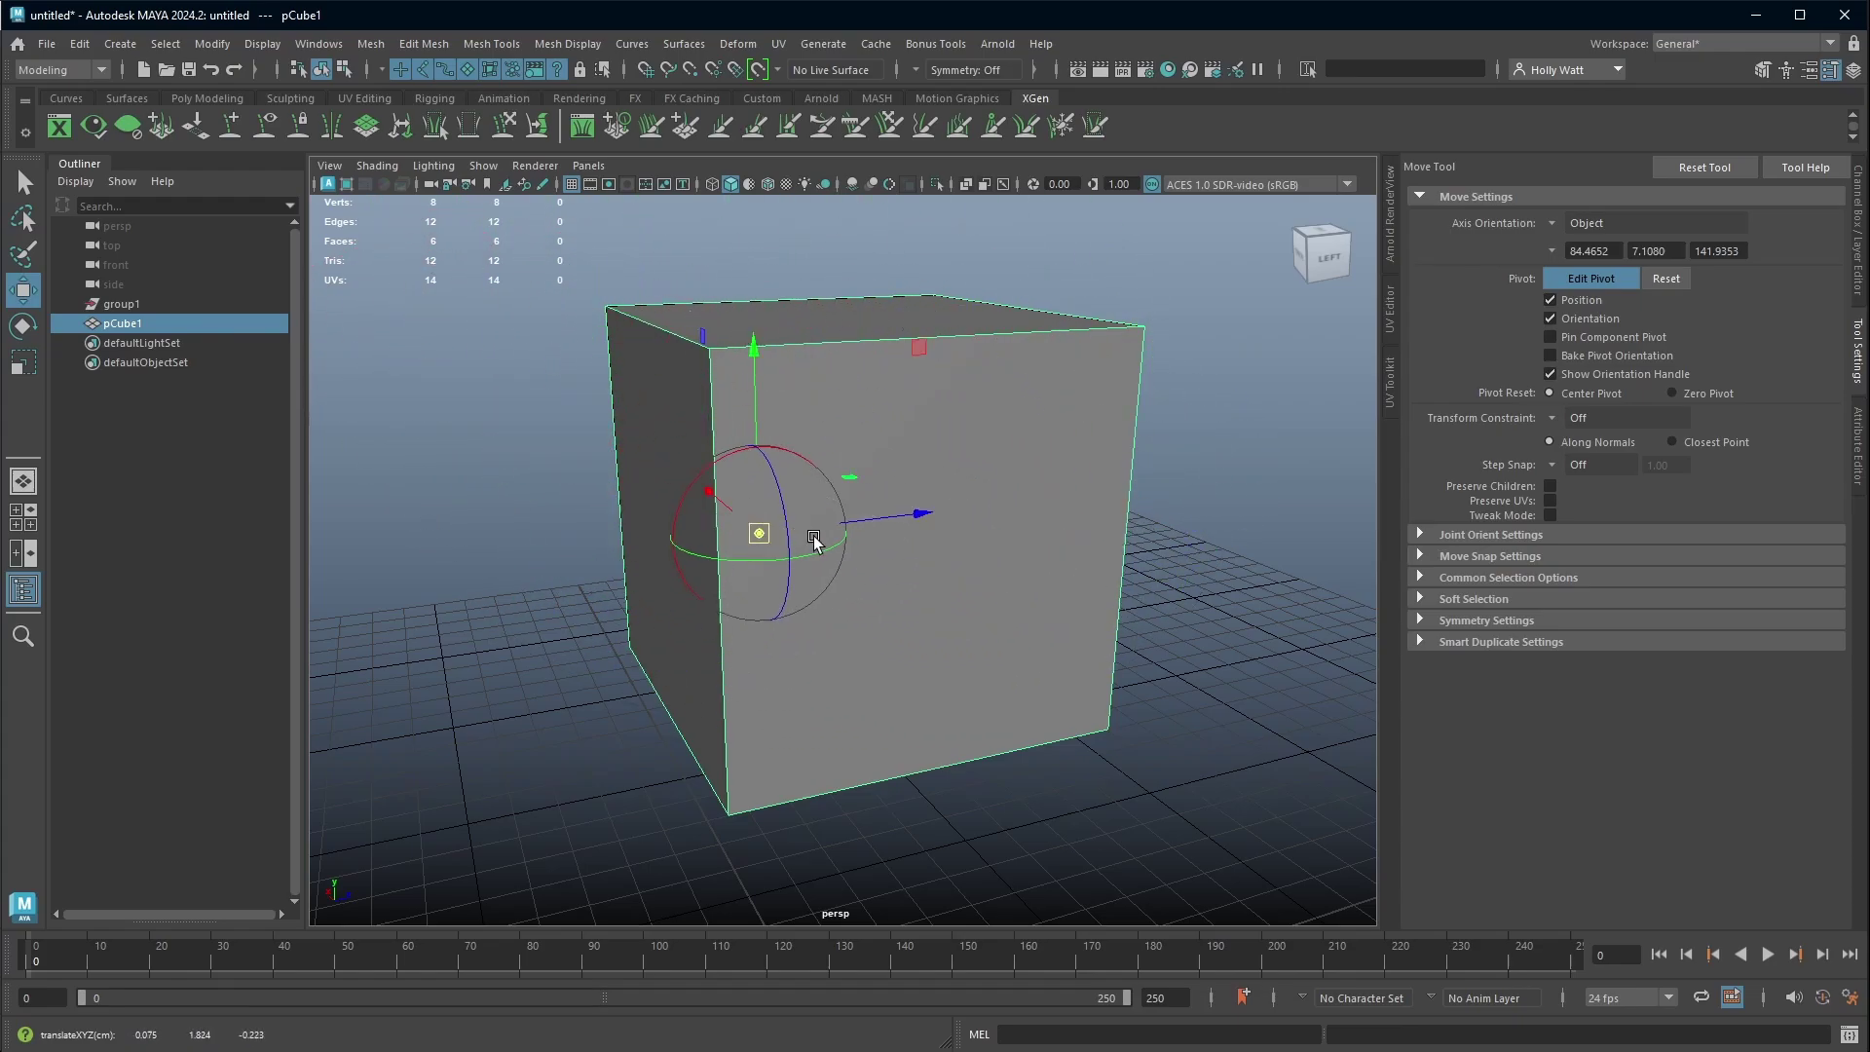
pyautogui.moveTo(849, 329)
pyautogui.mouseDown()
pyautogui.moveTo(864, 460)
pyautogui.moveTo(862, 320)
pyautogui.mouseUp()
pyautogui.moveTo(1014, 480); pyautogui.dragTo(1090, 500)
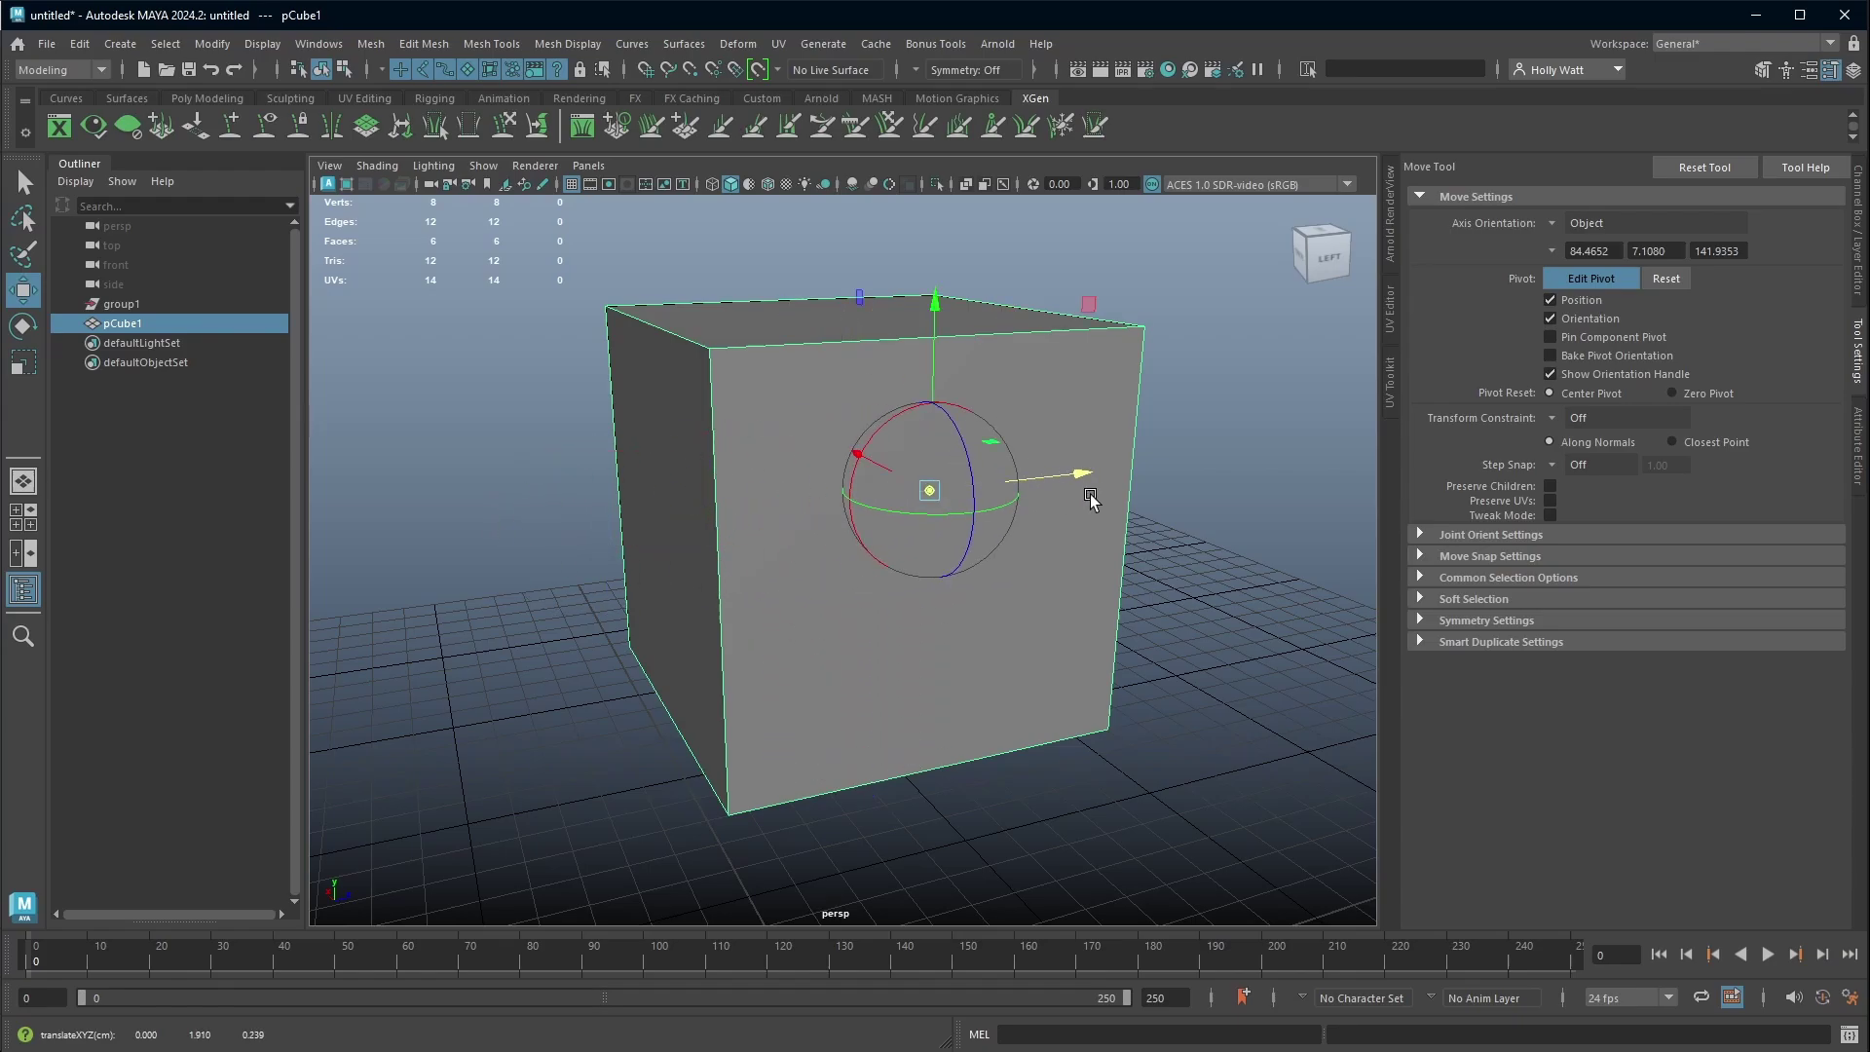
# - Switch to the front view and frame the whole cube with its pivot
pyautogui.keyDown('alt'); pyautogui.moveTo(926, 535); pyautogui.dragTo(938, 676); pyautogui.keyUp('alt')
pyautogui.press('space')
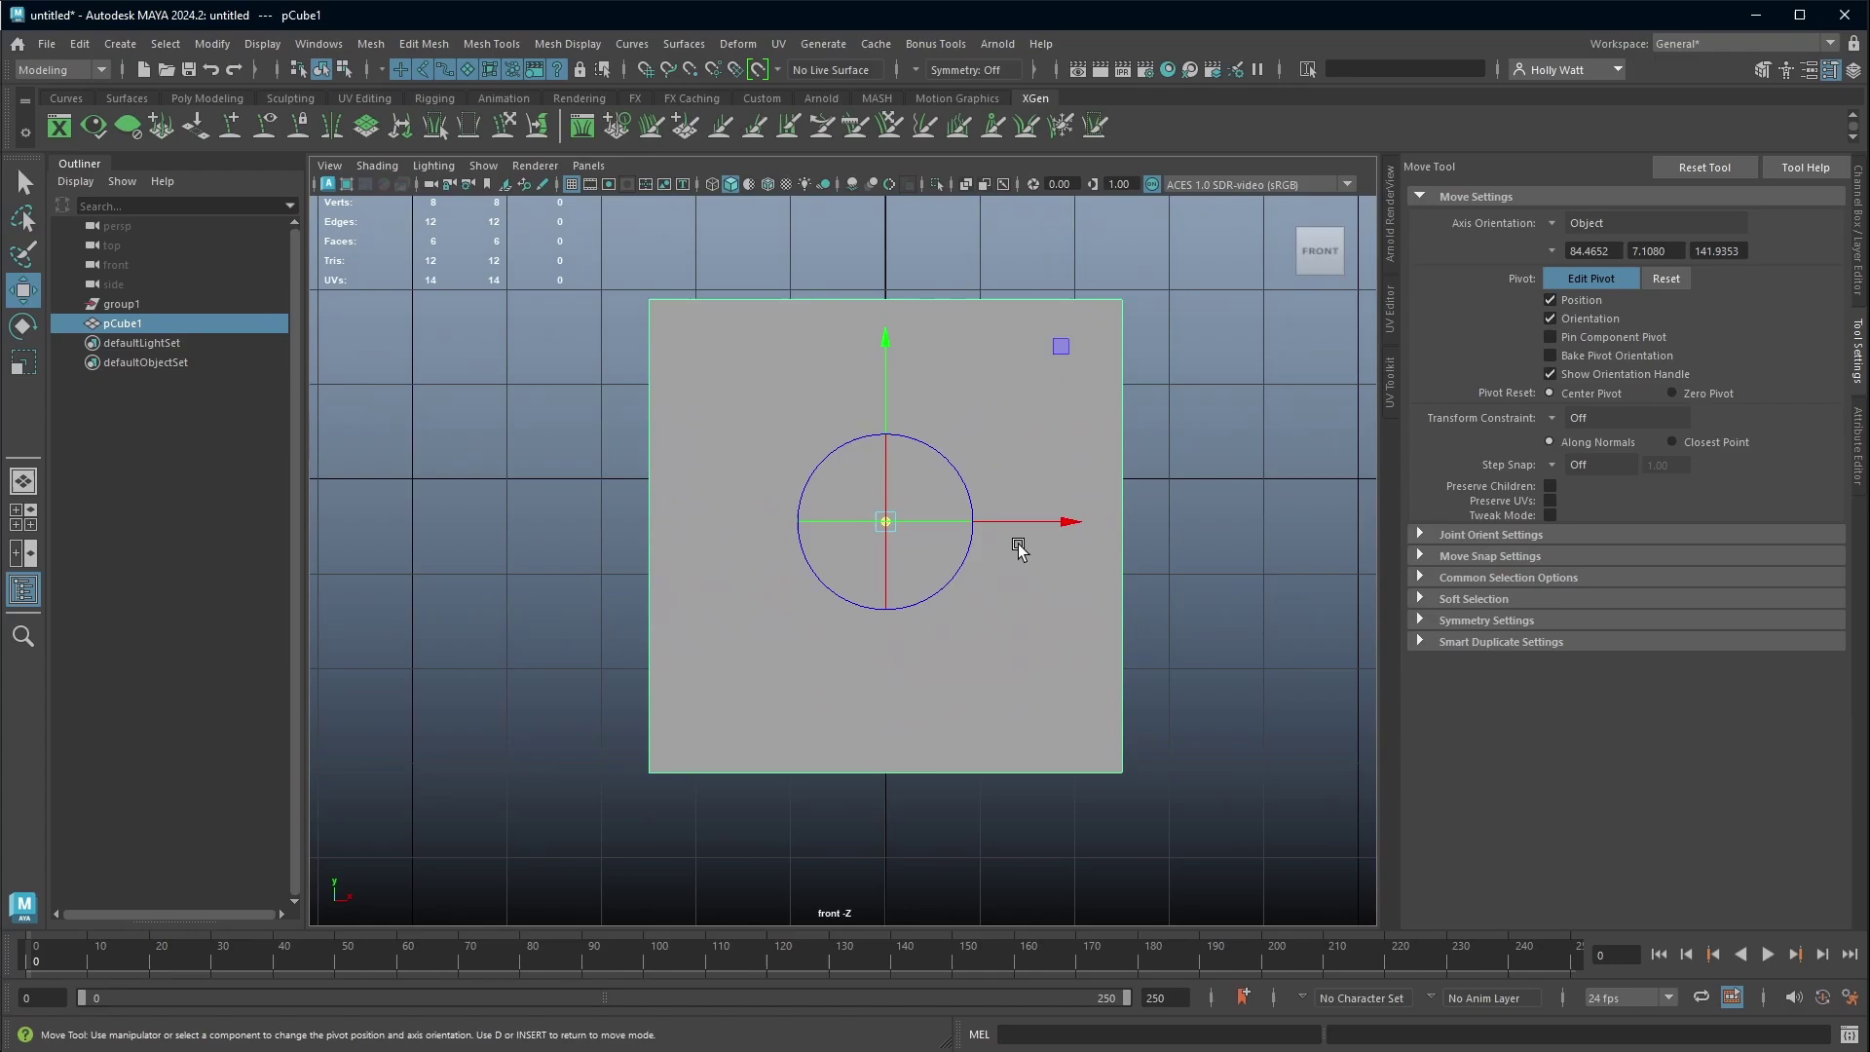
pyautogui.keyDown('alt'); pyautogui.moveTo(1019, 544); pyautogui.dragTo(1239, 597, button='right'); pyautogui.keyUp('alt')
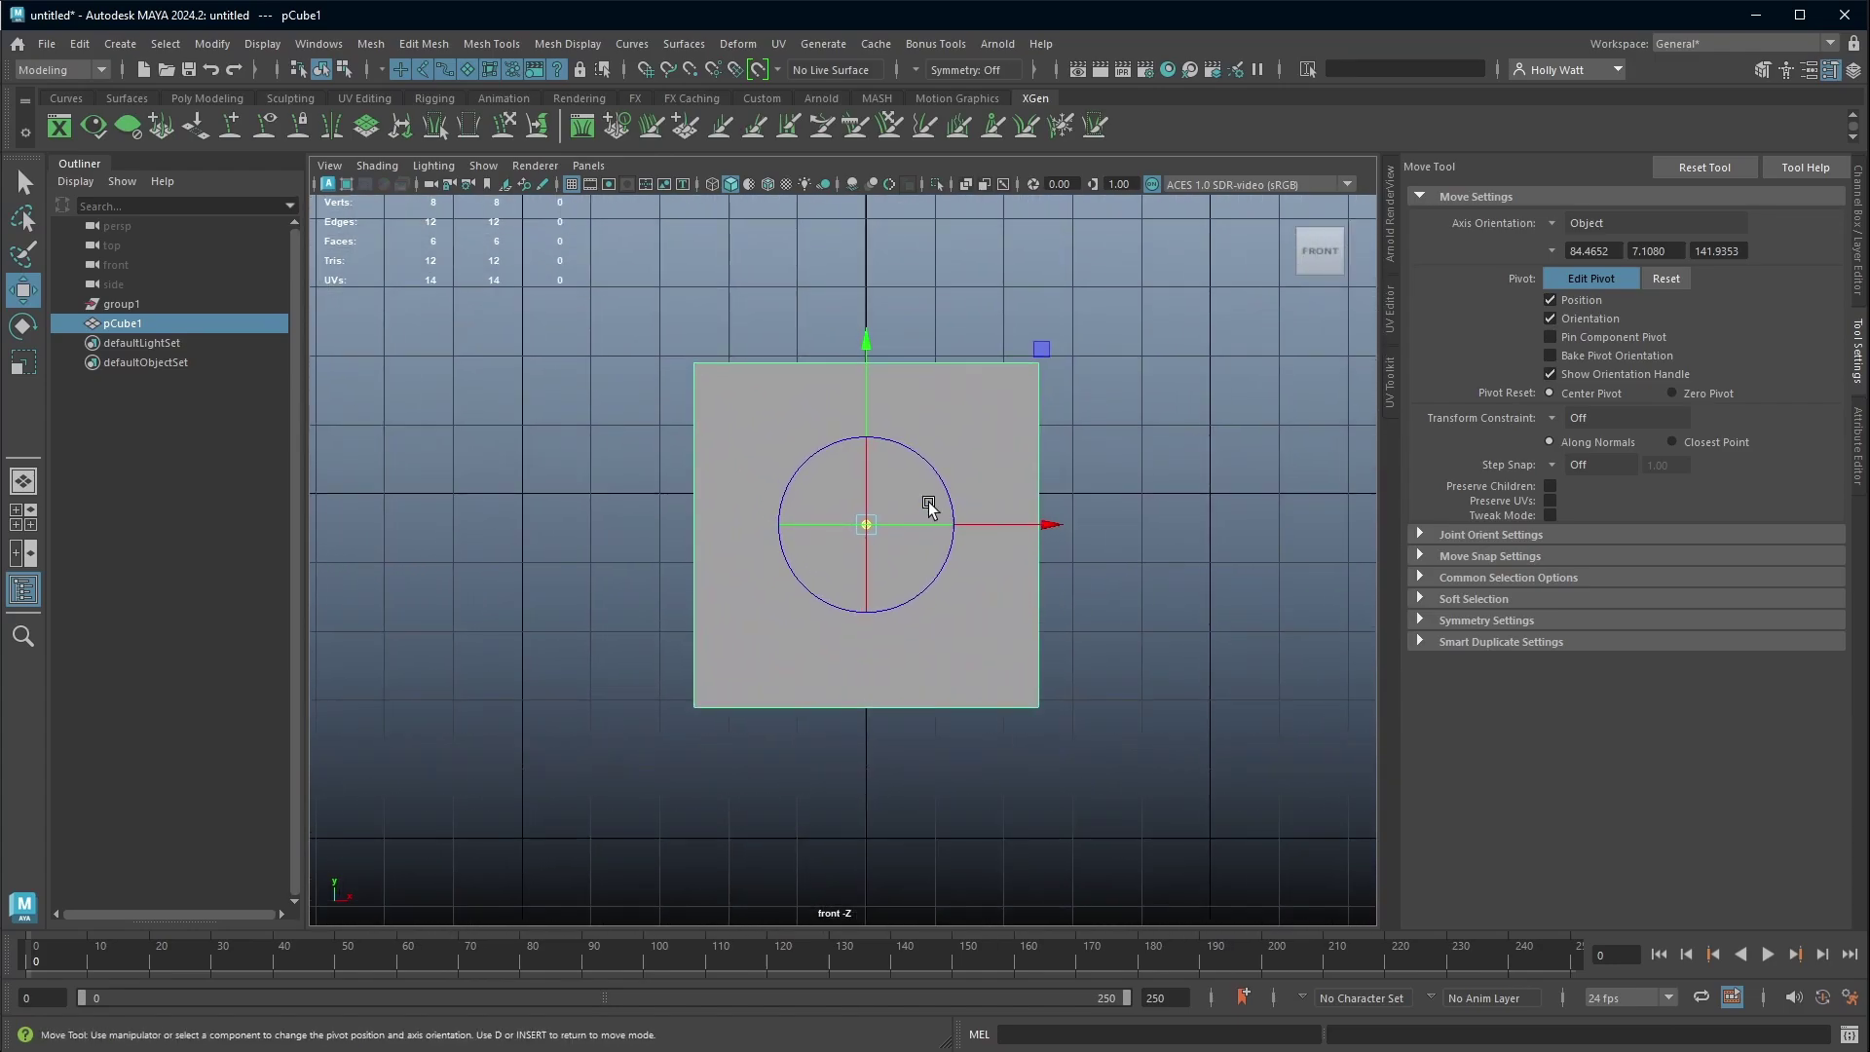
# - Try lowering the pivot by eye along Y to the cube's bottom edge, and undo the move
pyautogui.click(833, 703)
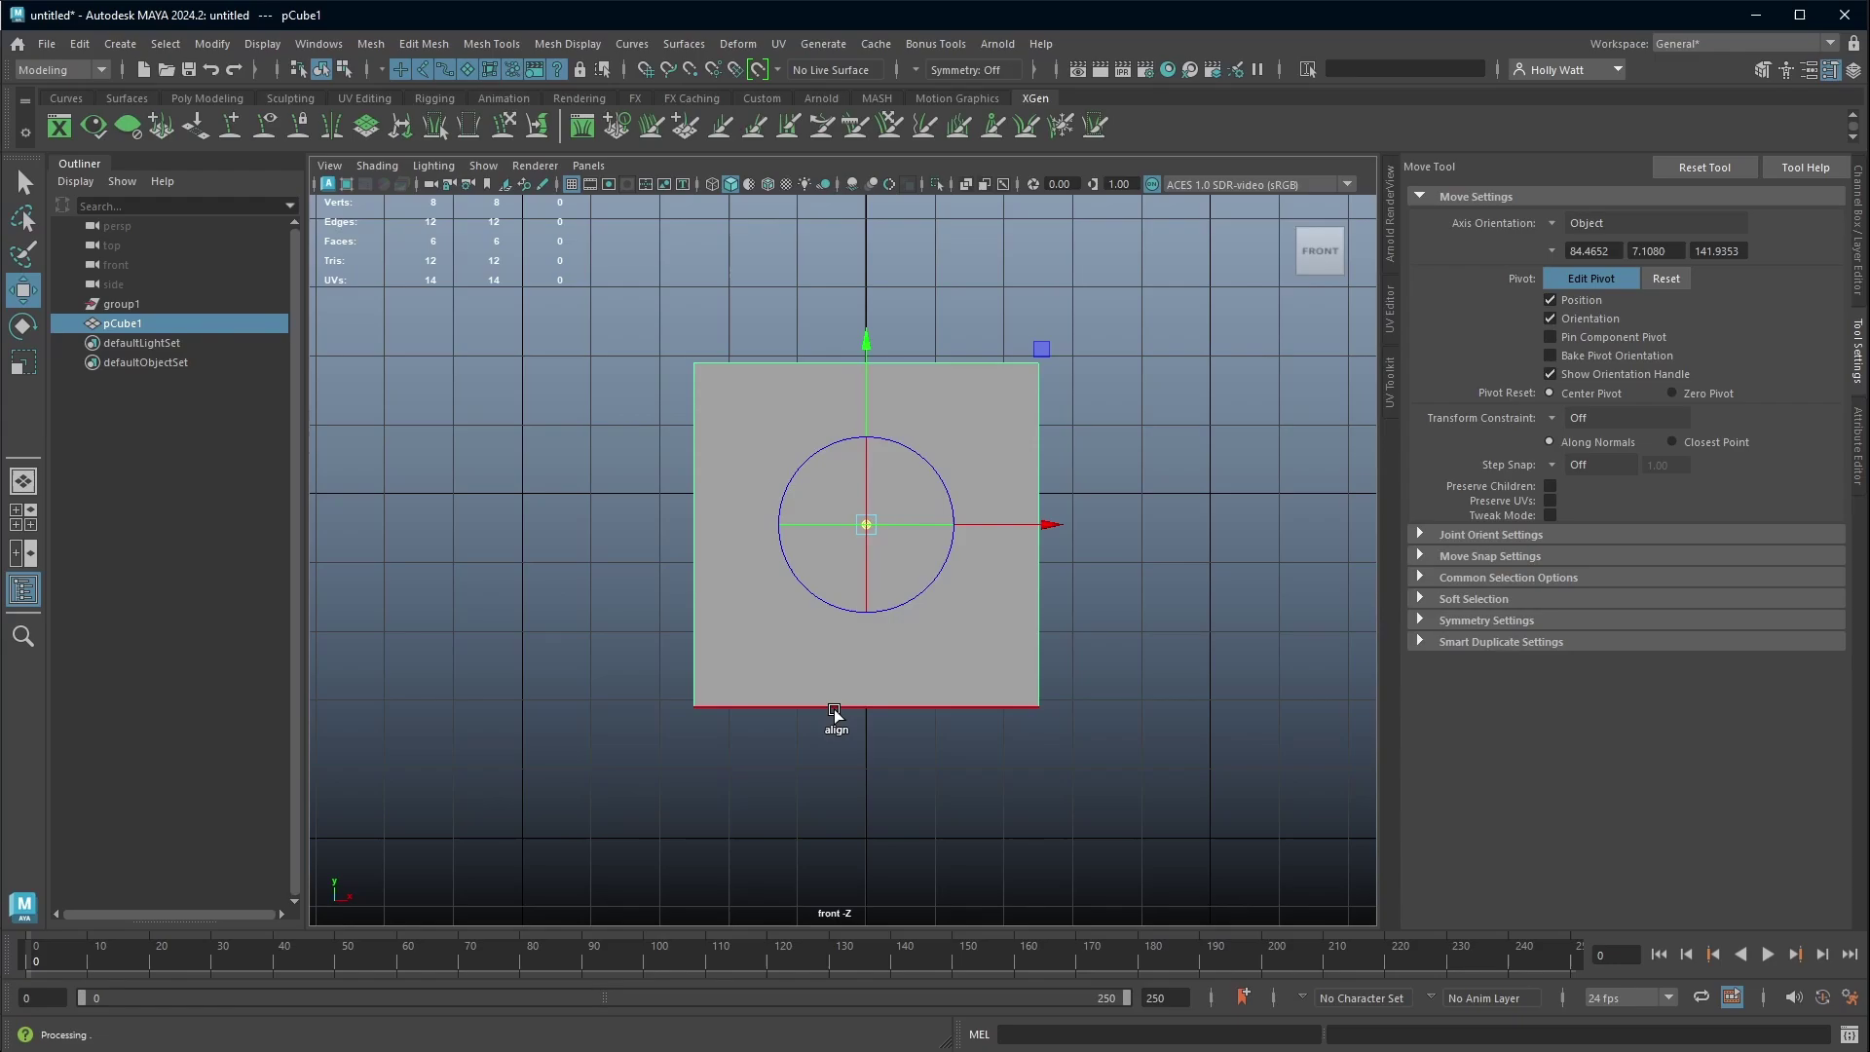
pyautogui.moveTo(865, 347); pyautogui.dragTo(849, 524)
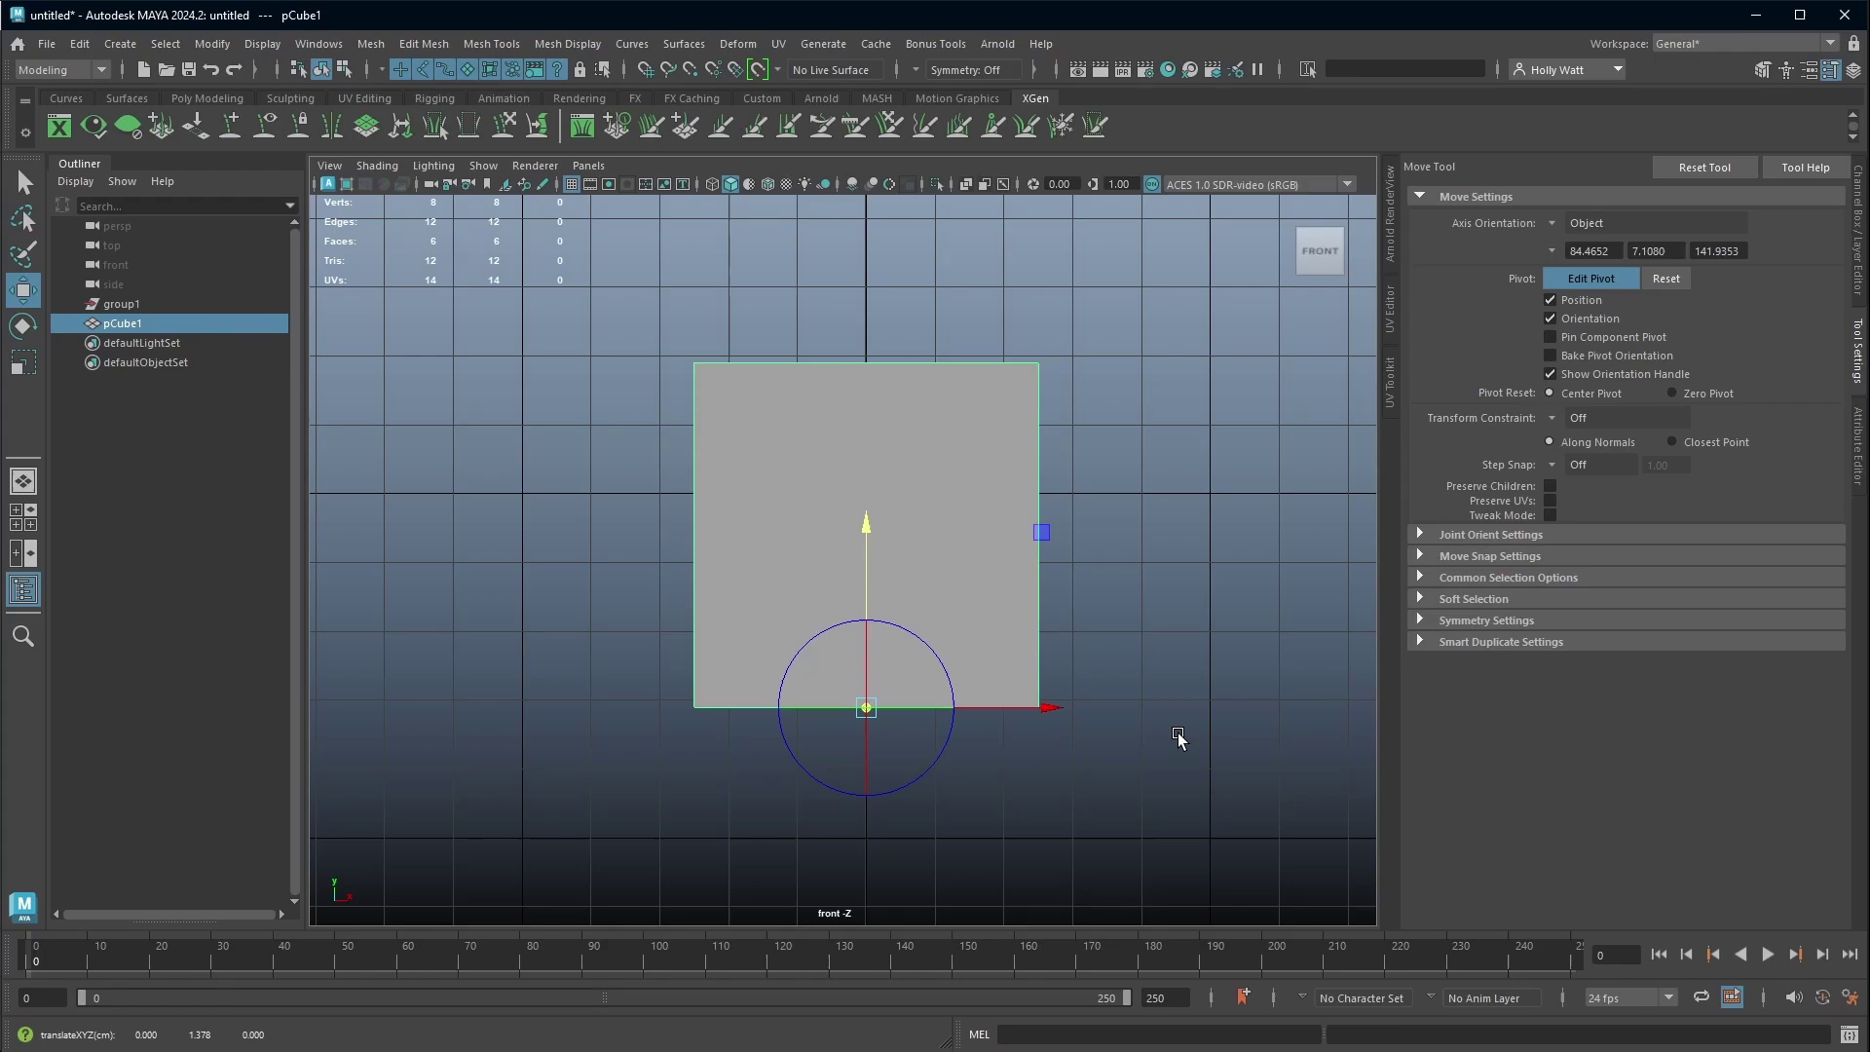
pyautogui.hotkey('ctrl', 'z')
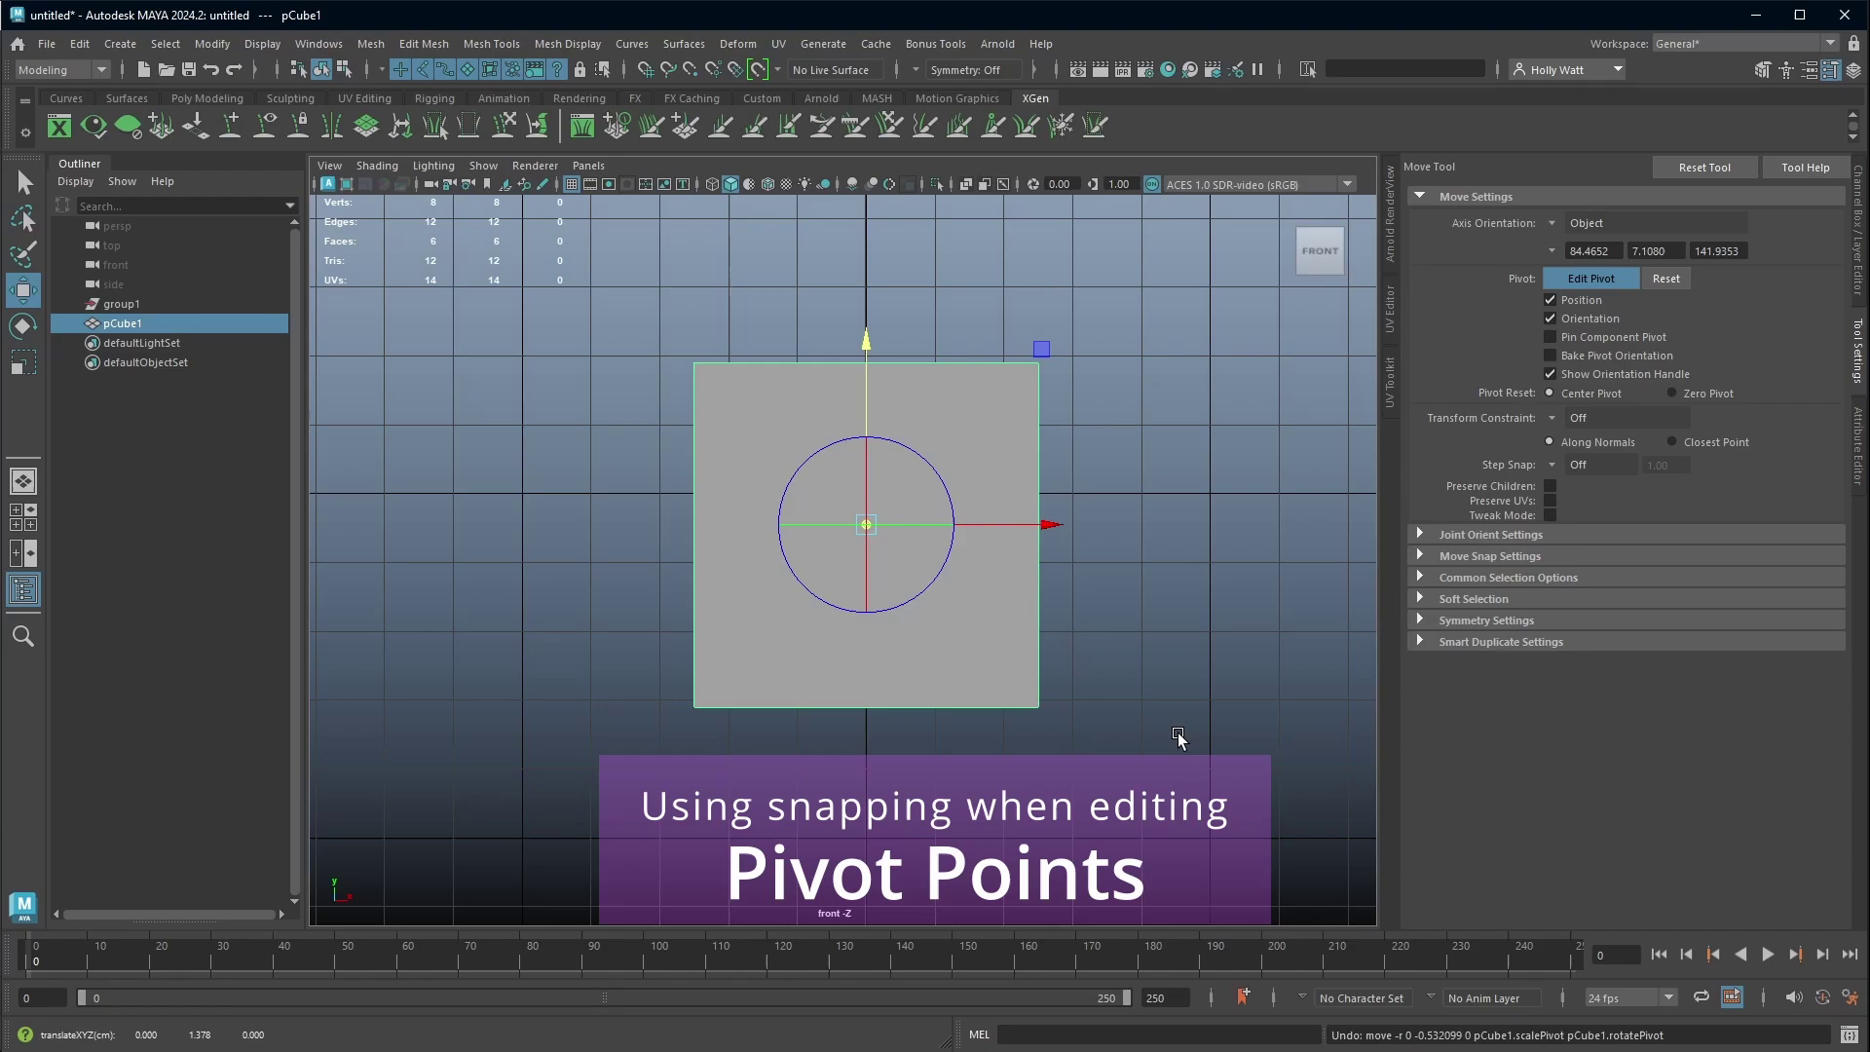
# - Try moving pCube1's pivot along Y with point snapping, to the cube's top edge and bottom edge, and undo the move
pyautogui.click(689, 70)
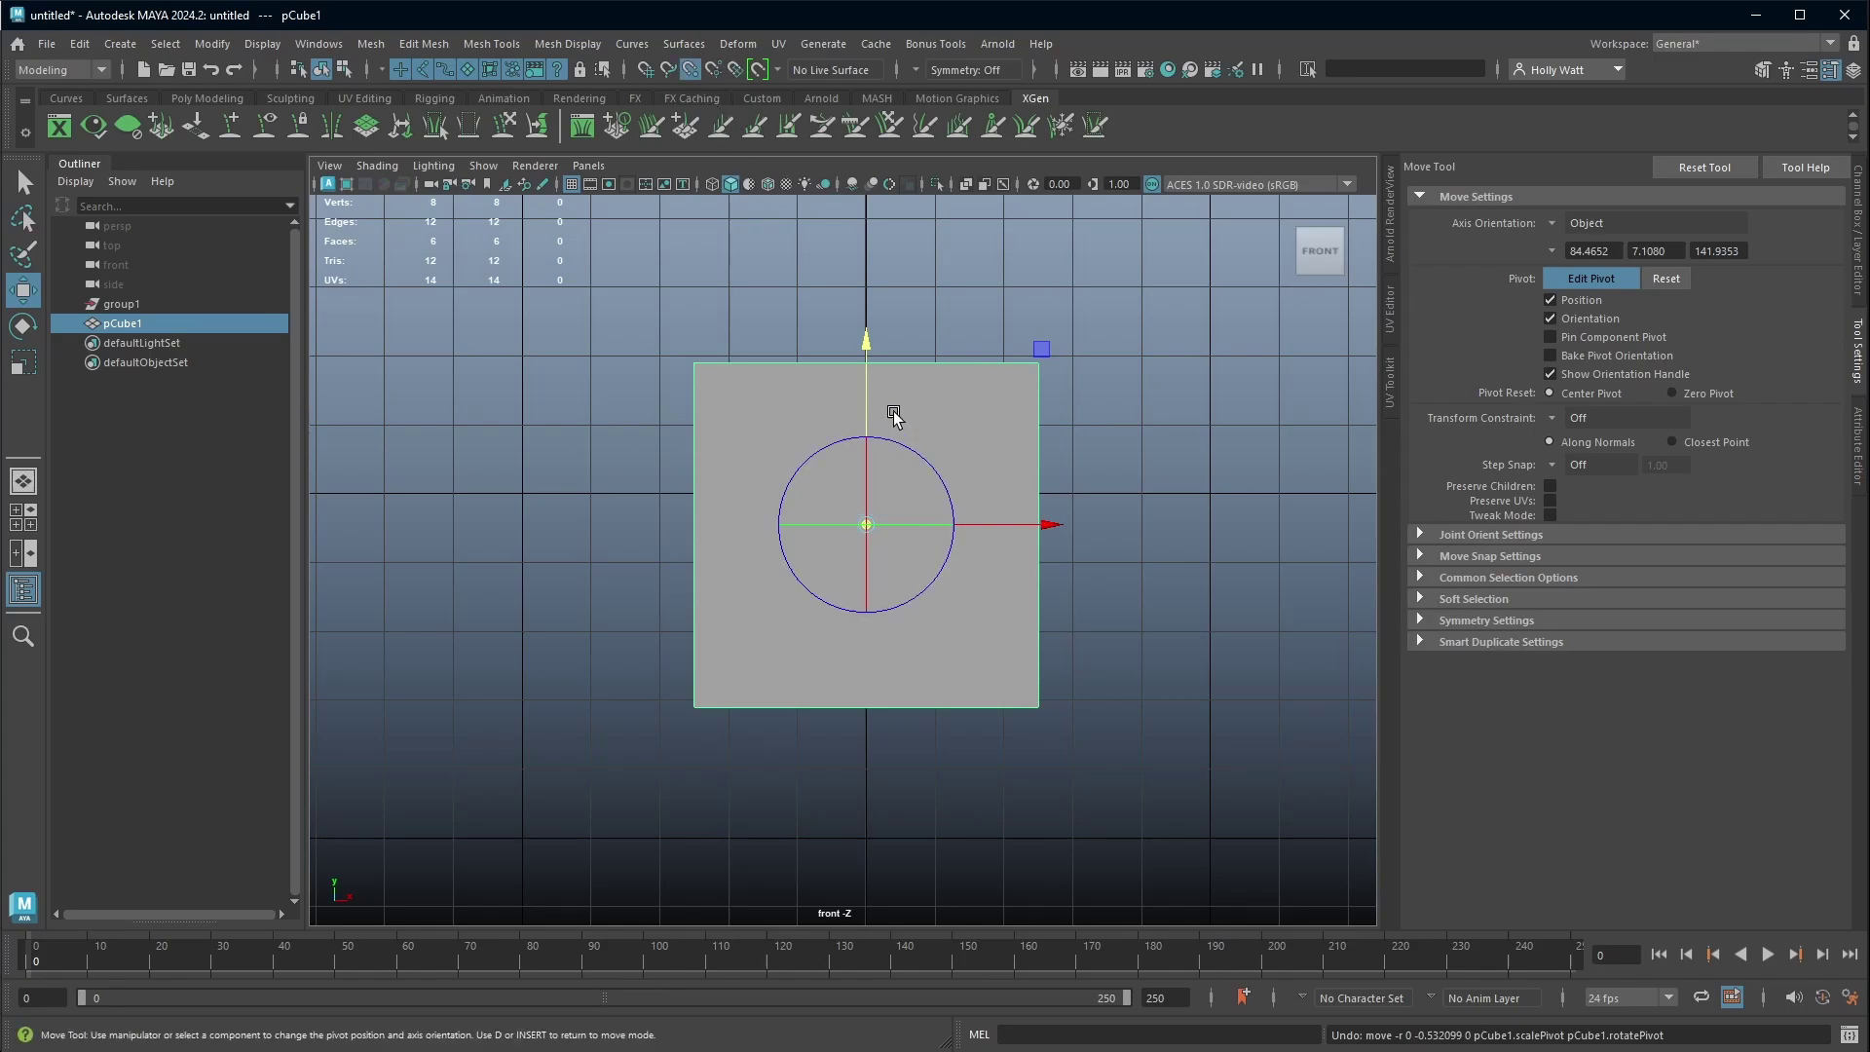
pyautogui.moveTo(871, 340); pyautogui.dragTo(869, 238)
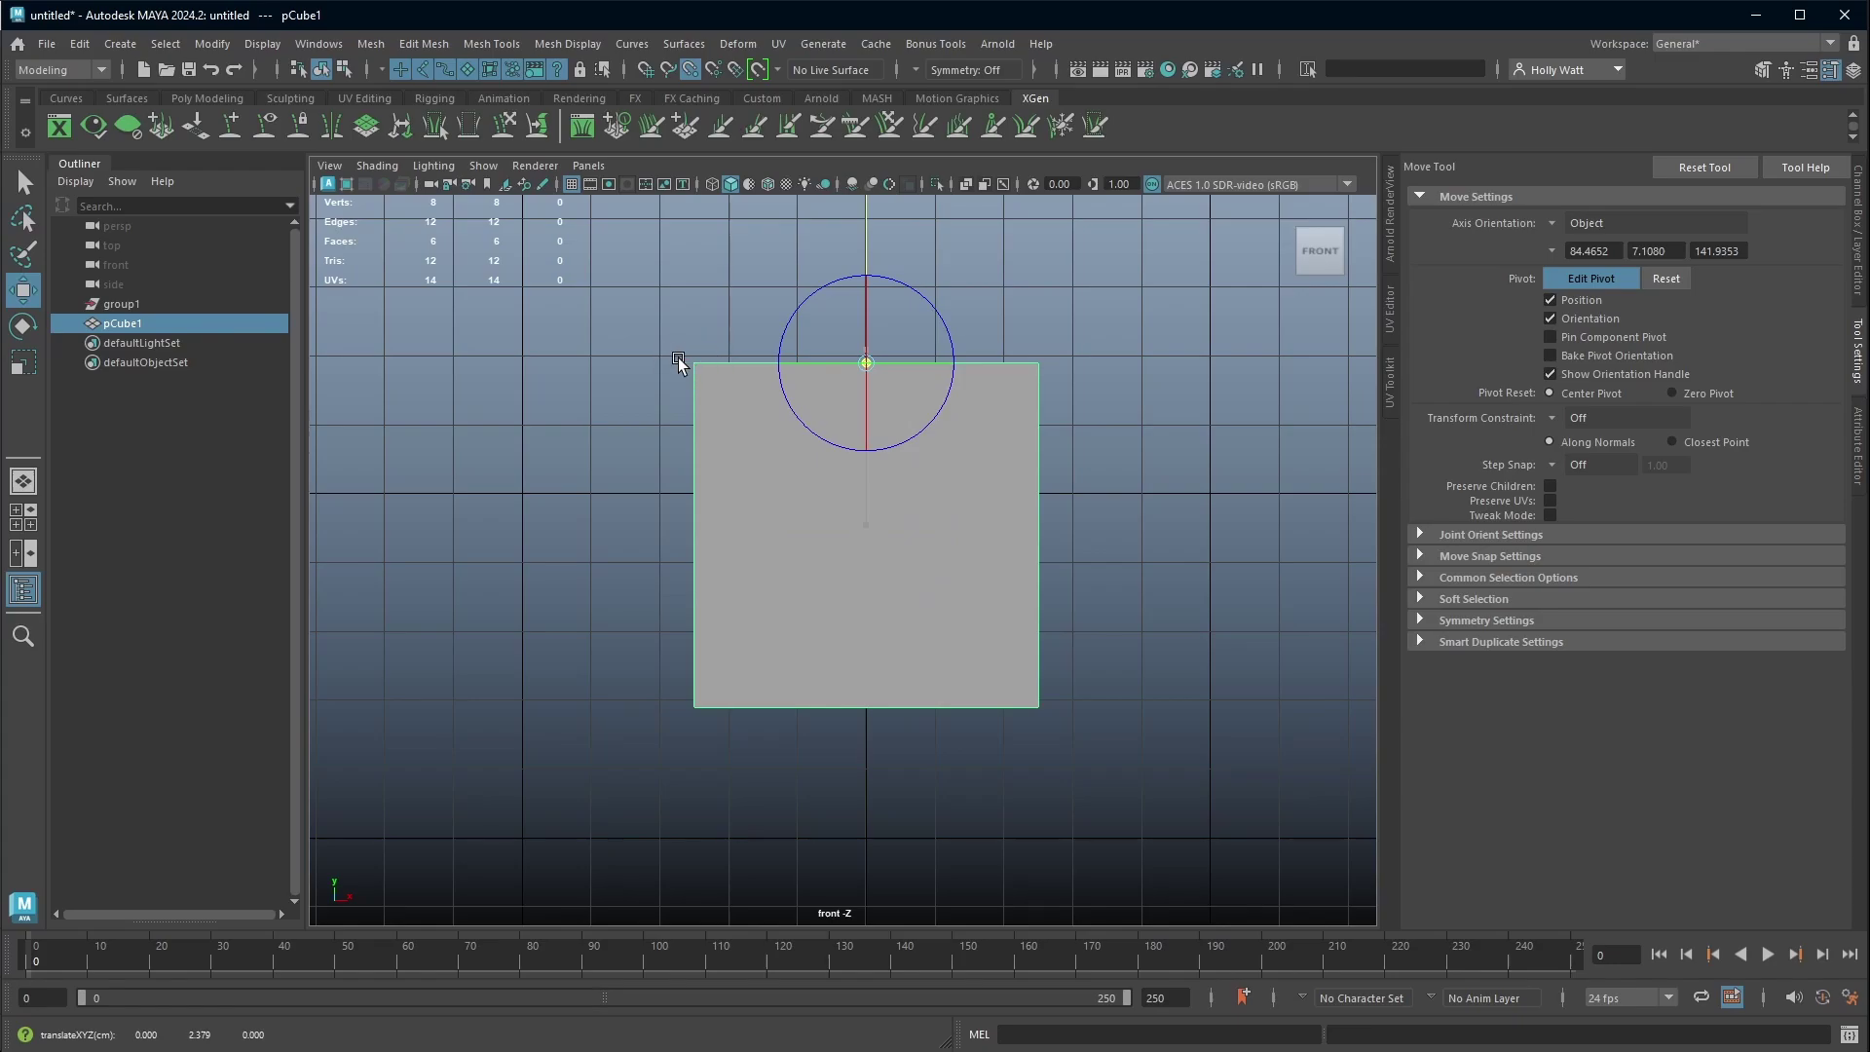
pyautogui.moveTo(789, 350); pyautogui.dragTo(693, 576, button='middle')
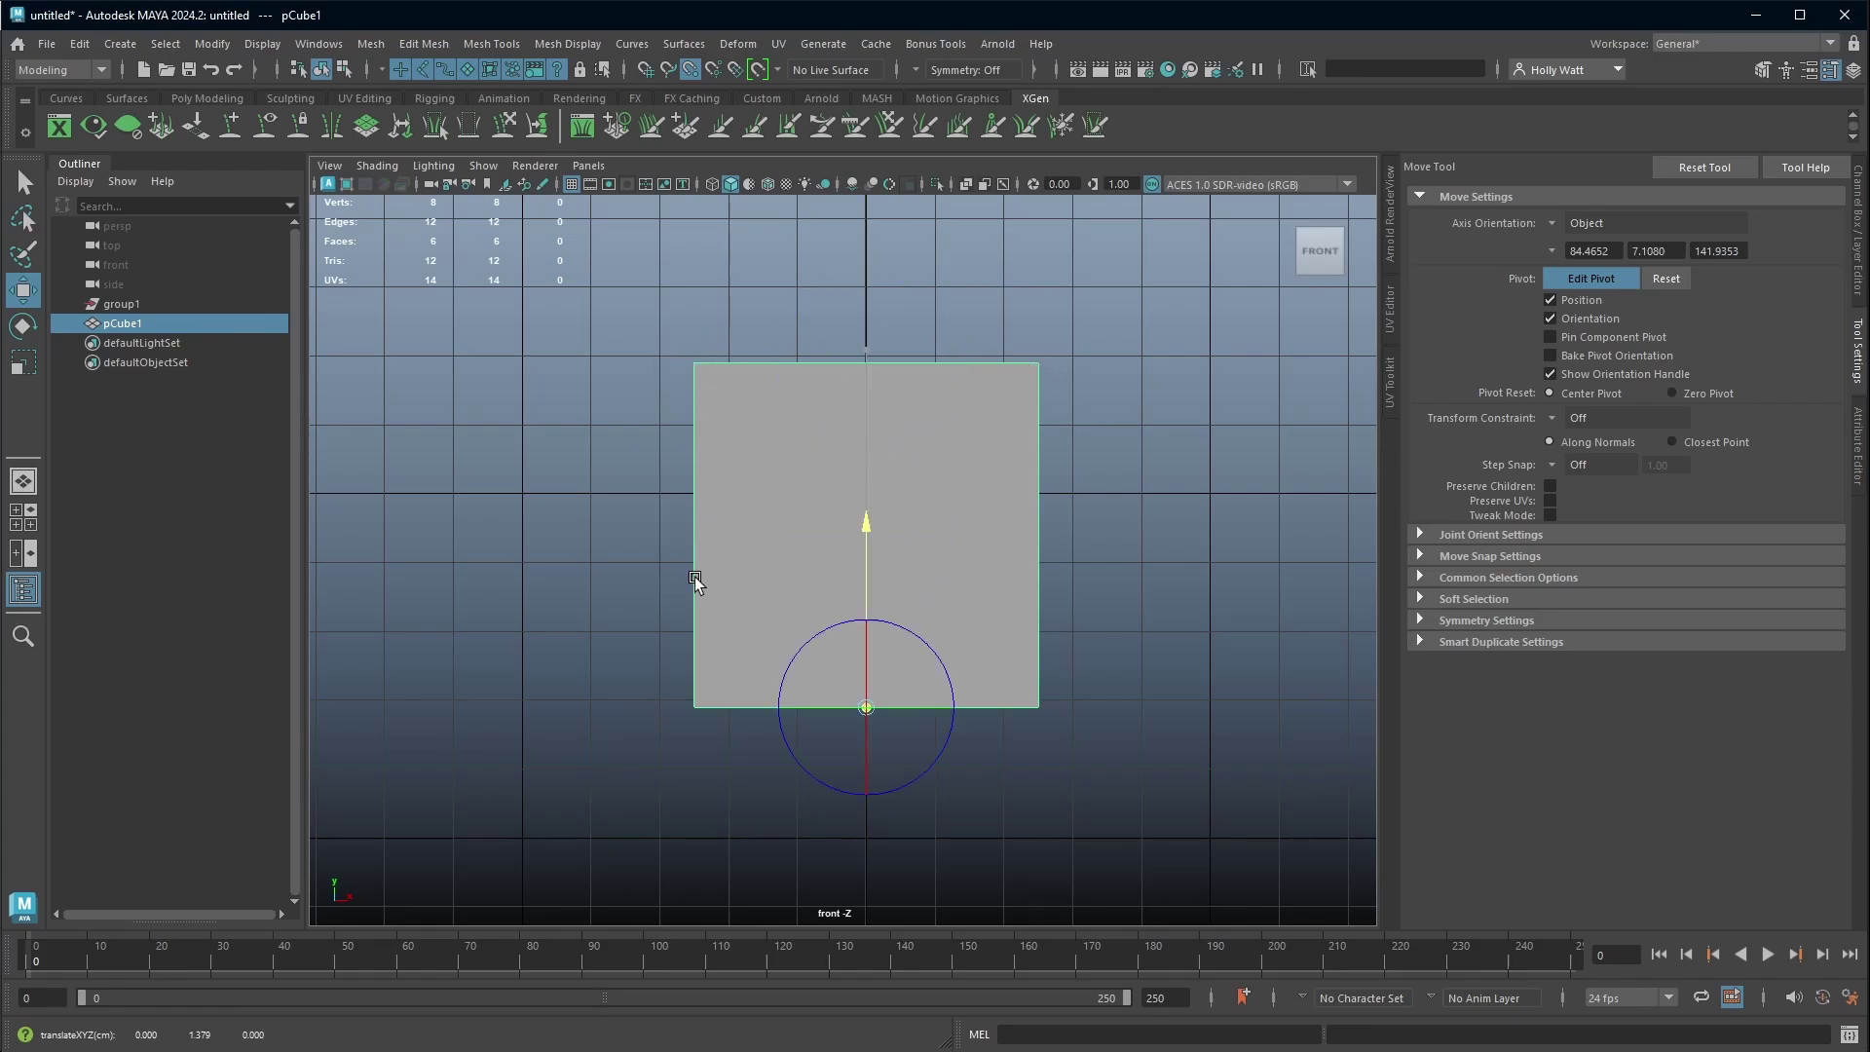
pyautogui.moveTo(671, 708); pyautogui.dragTo(748, 638, button='middle')
pyautogui.hotkey('ctrl', 'z')
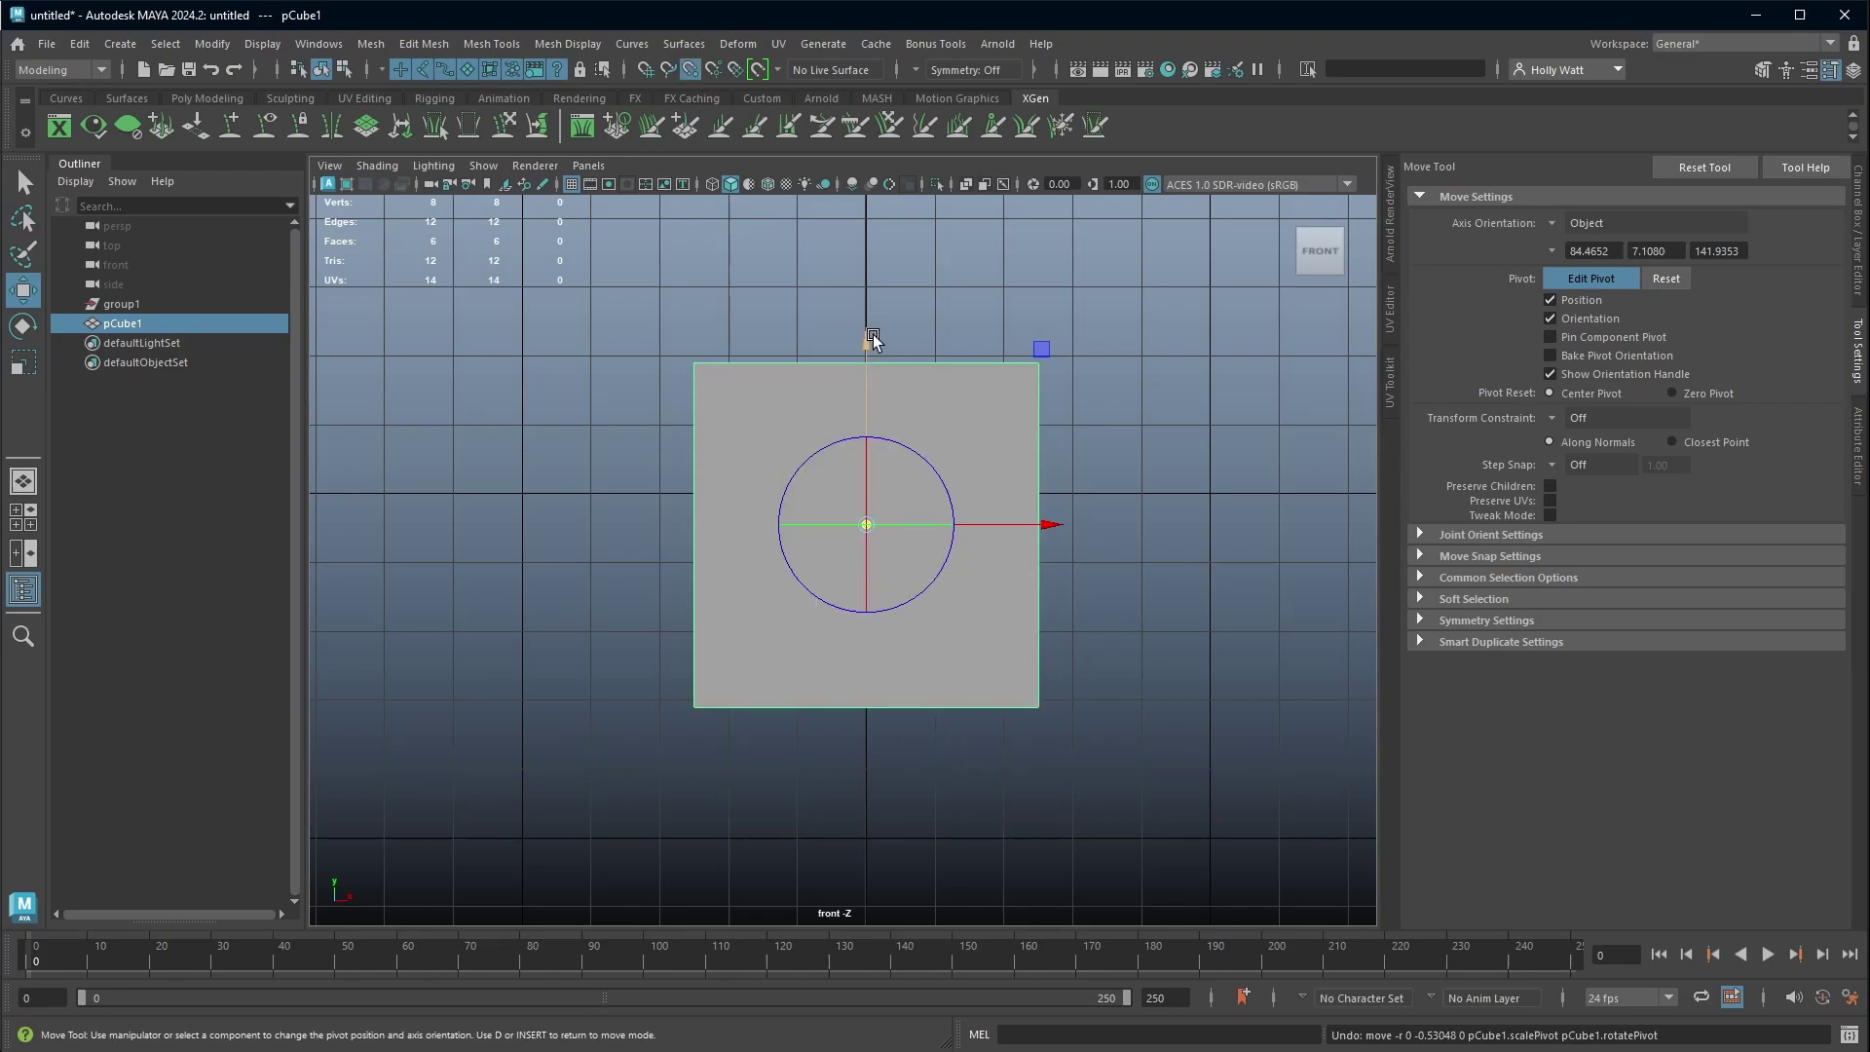
# - Snap pCube1's pivot along Y to the cube's bottom edge, end pivot editing, and check it in the perspective view
pyautogui.moveTo(873, 335); pyautogui.dragTo(689, 710)
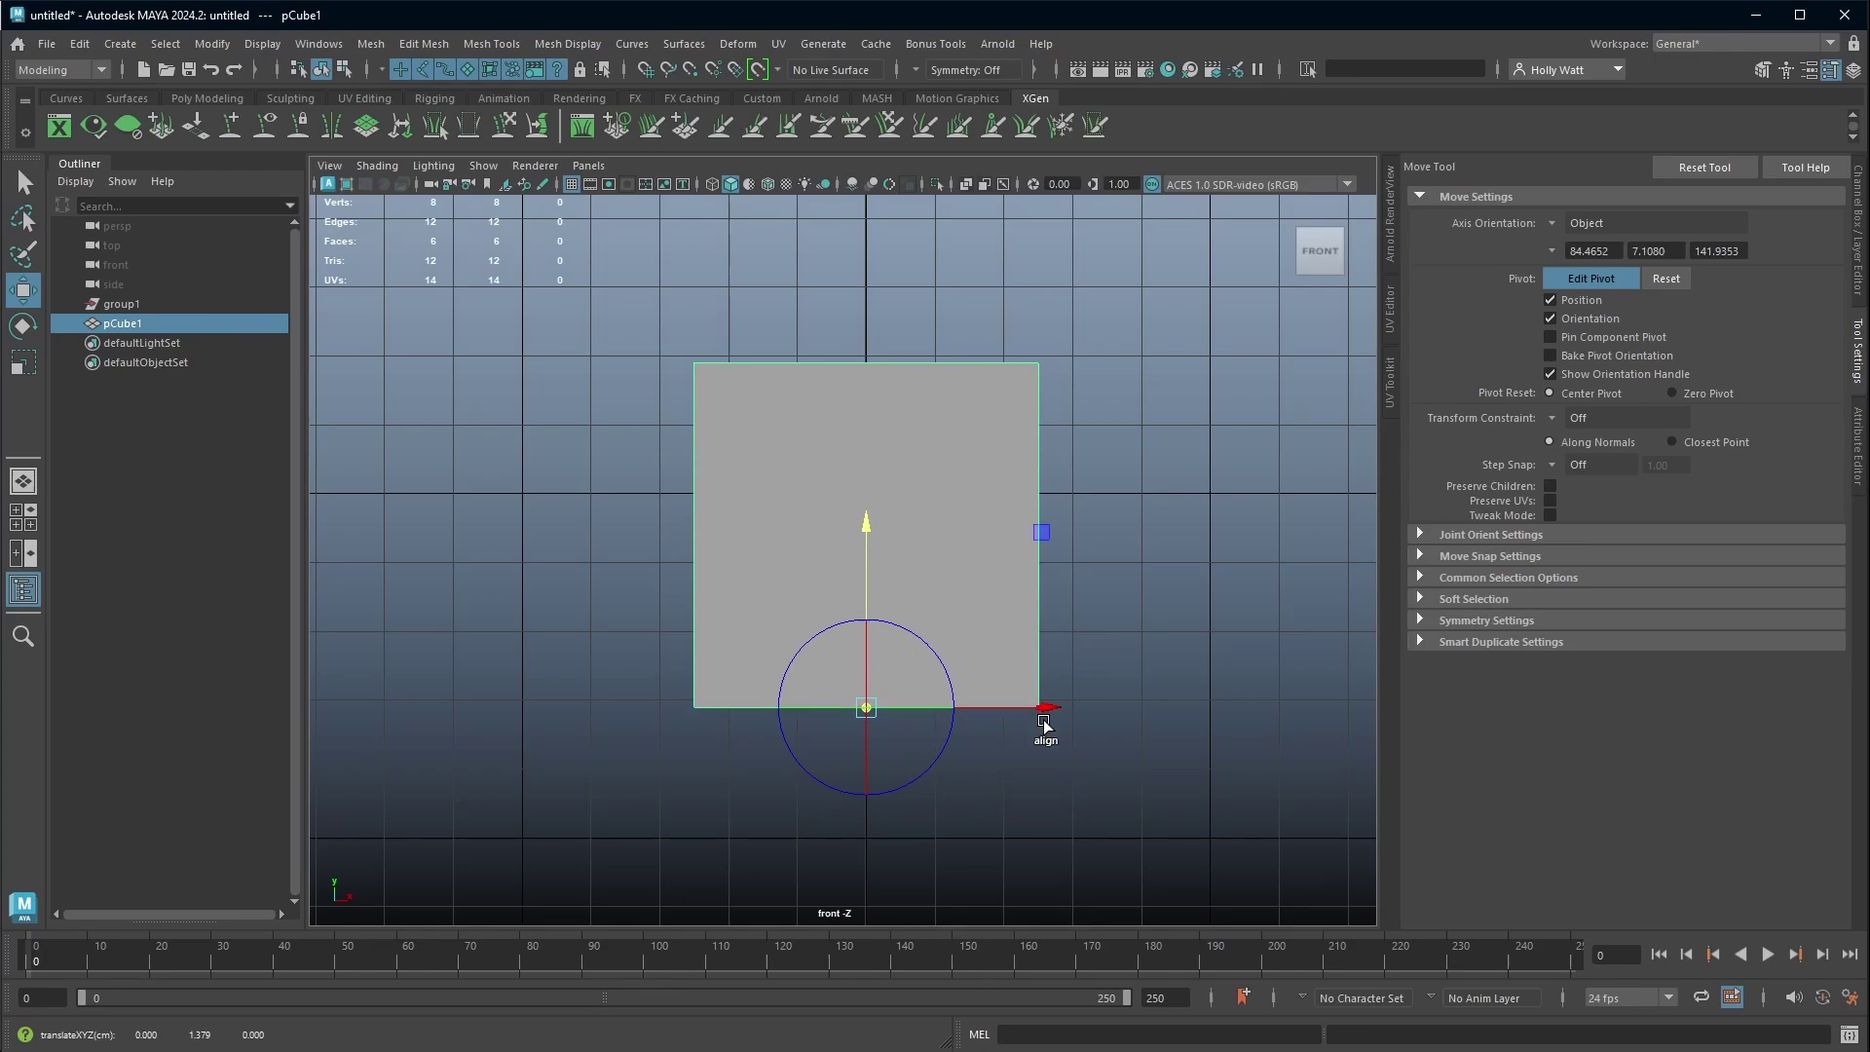
pyautogui.press('d')
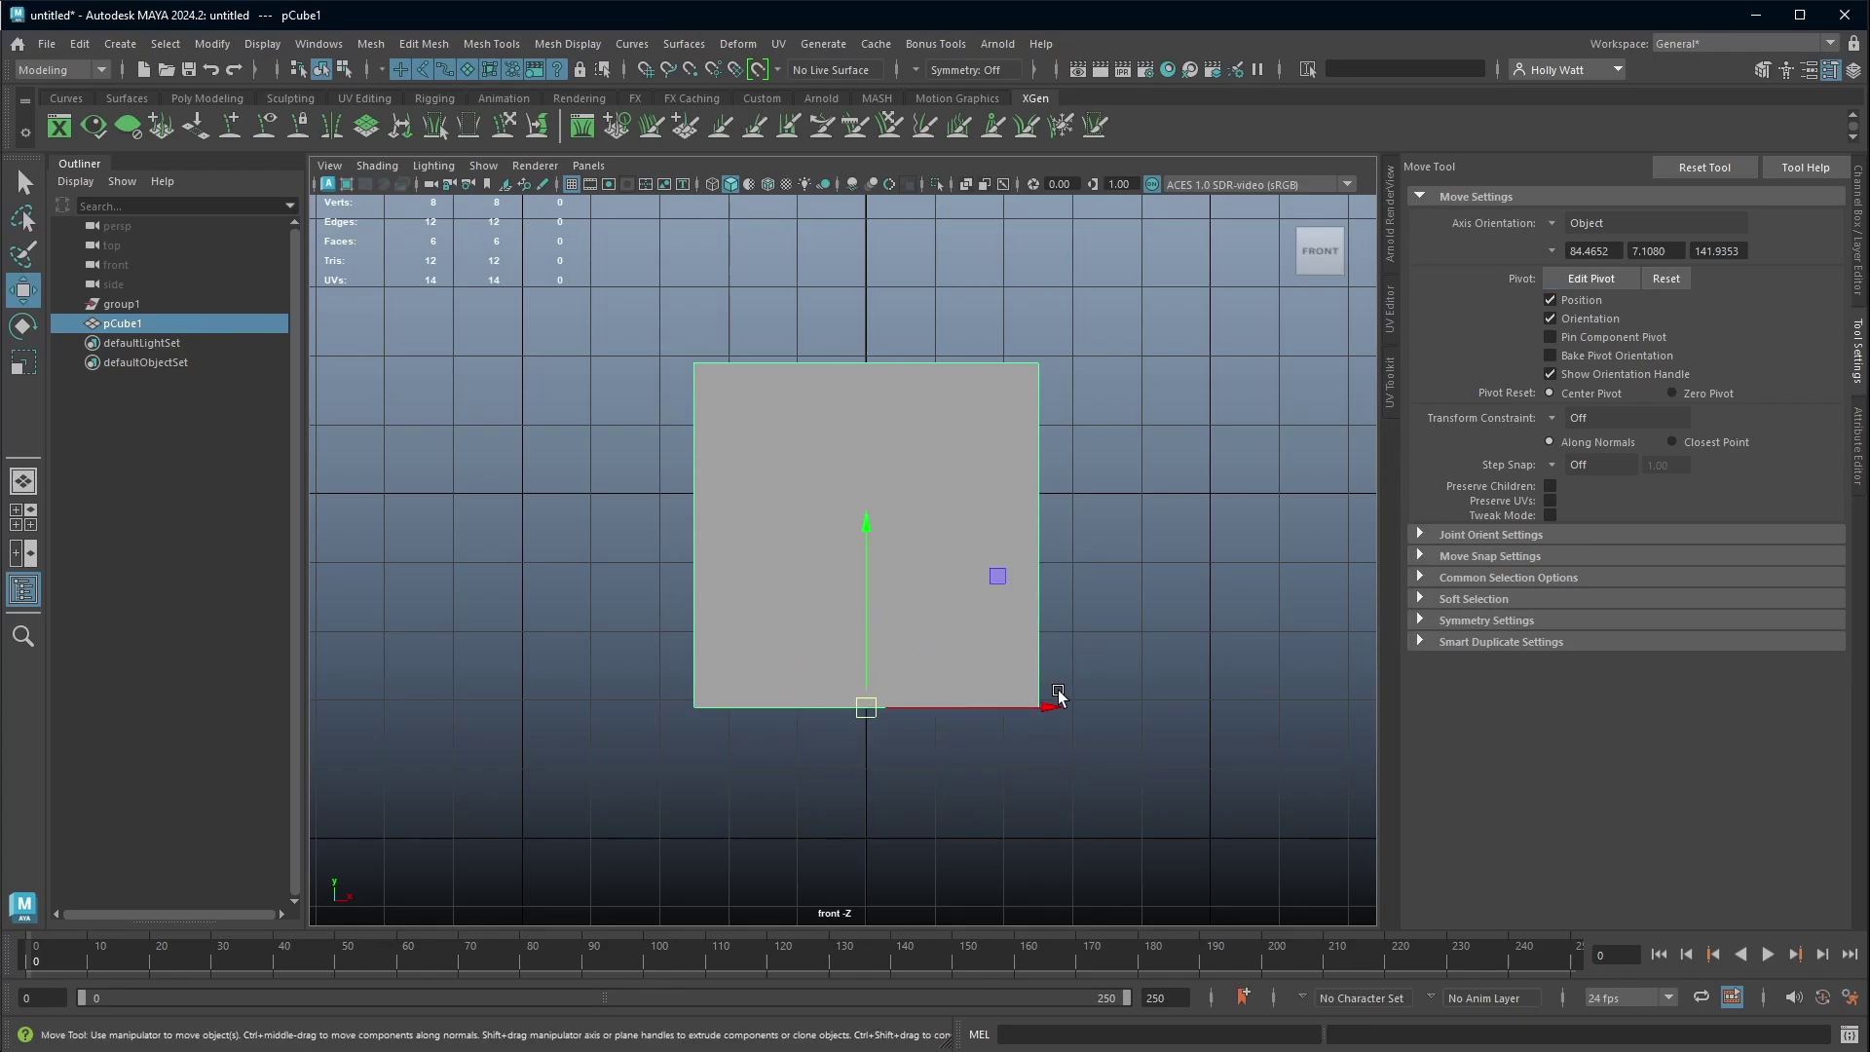
pyautogui.press('space')
pyautogui.press('space')
pyautogui.keyDown('alt'); pyautogui.moveTo(956, 772); pyautogui.dragTo(993, 692); pyautogui.keyUp('alt')
pyautogui.keyDown('alt'); pyautogui.moveTo(994, 693); pyautogui.dragTo(930, 764, button='right'); pyautogui.keyUp('alt')
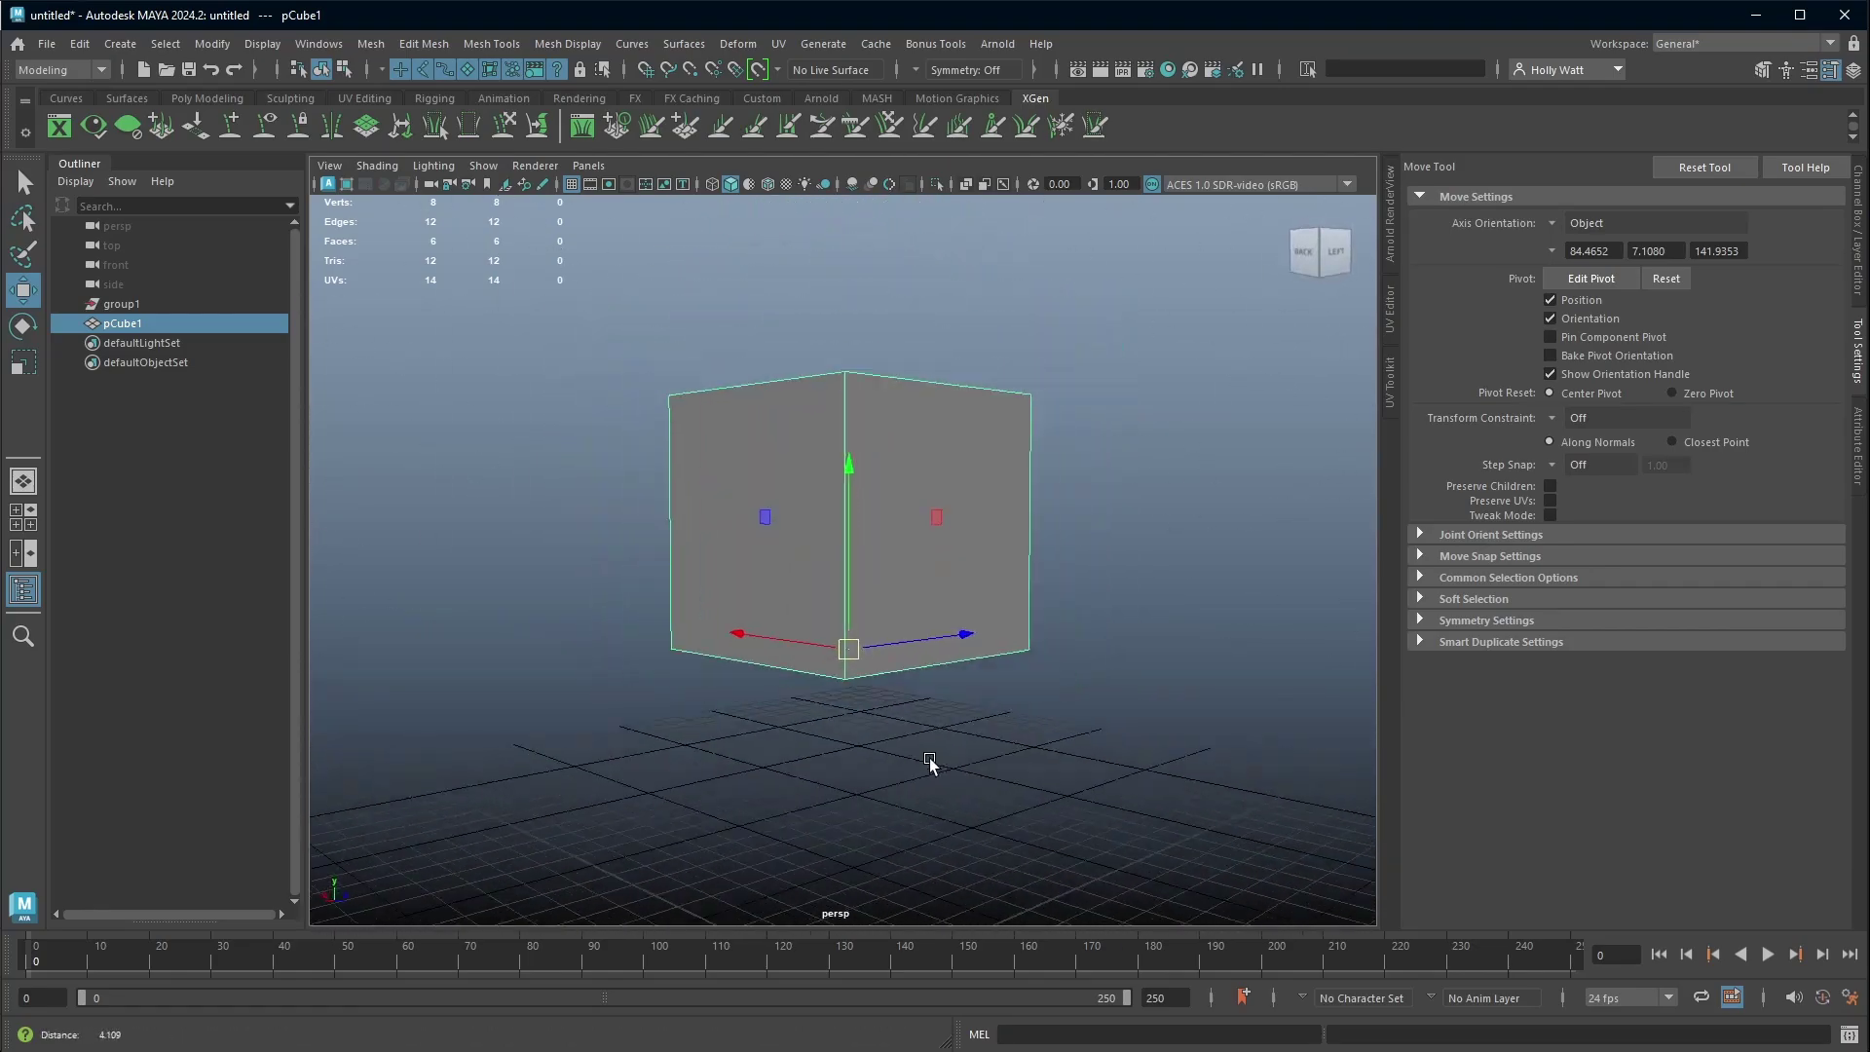
pyautogui.keyDown('alt'); pyautogui.moveTo(930, 765); pyautogui.dragTo(814, 755); pyautogui.keyUp('alt')
# - In the front view, lower the cube along Y with grid snapping until its base sits on the origin line
pyautogui.press('space')
pyautogui.press('space')
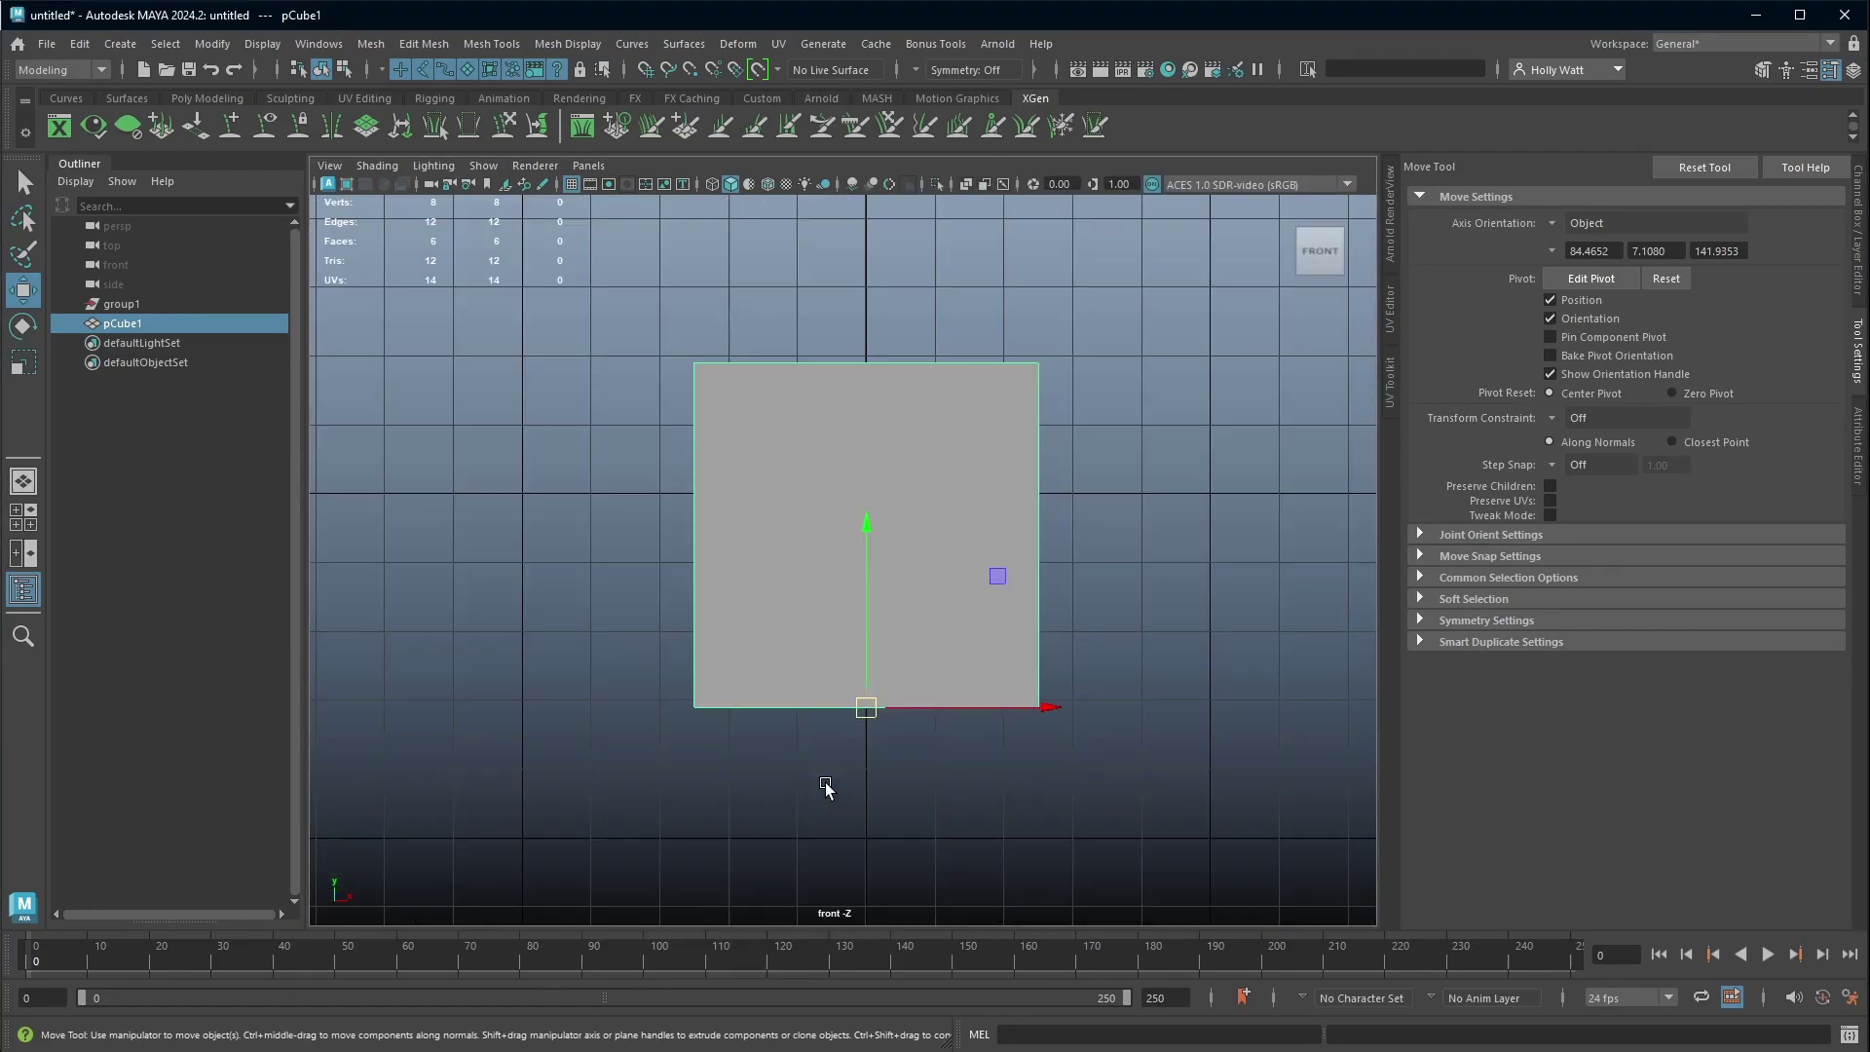
pyautogui.keyDown('alt'); pyautogui.moveTo(826, 786); pyautogui.dragTo(987, 580, button='right'); pyautogui.keyUp('alt')
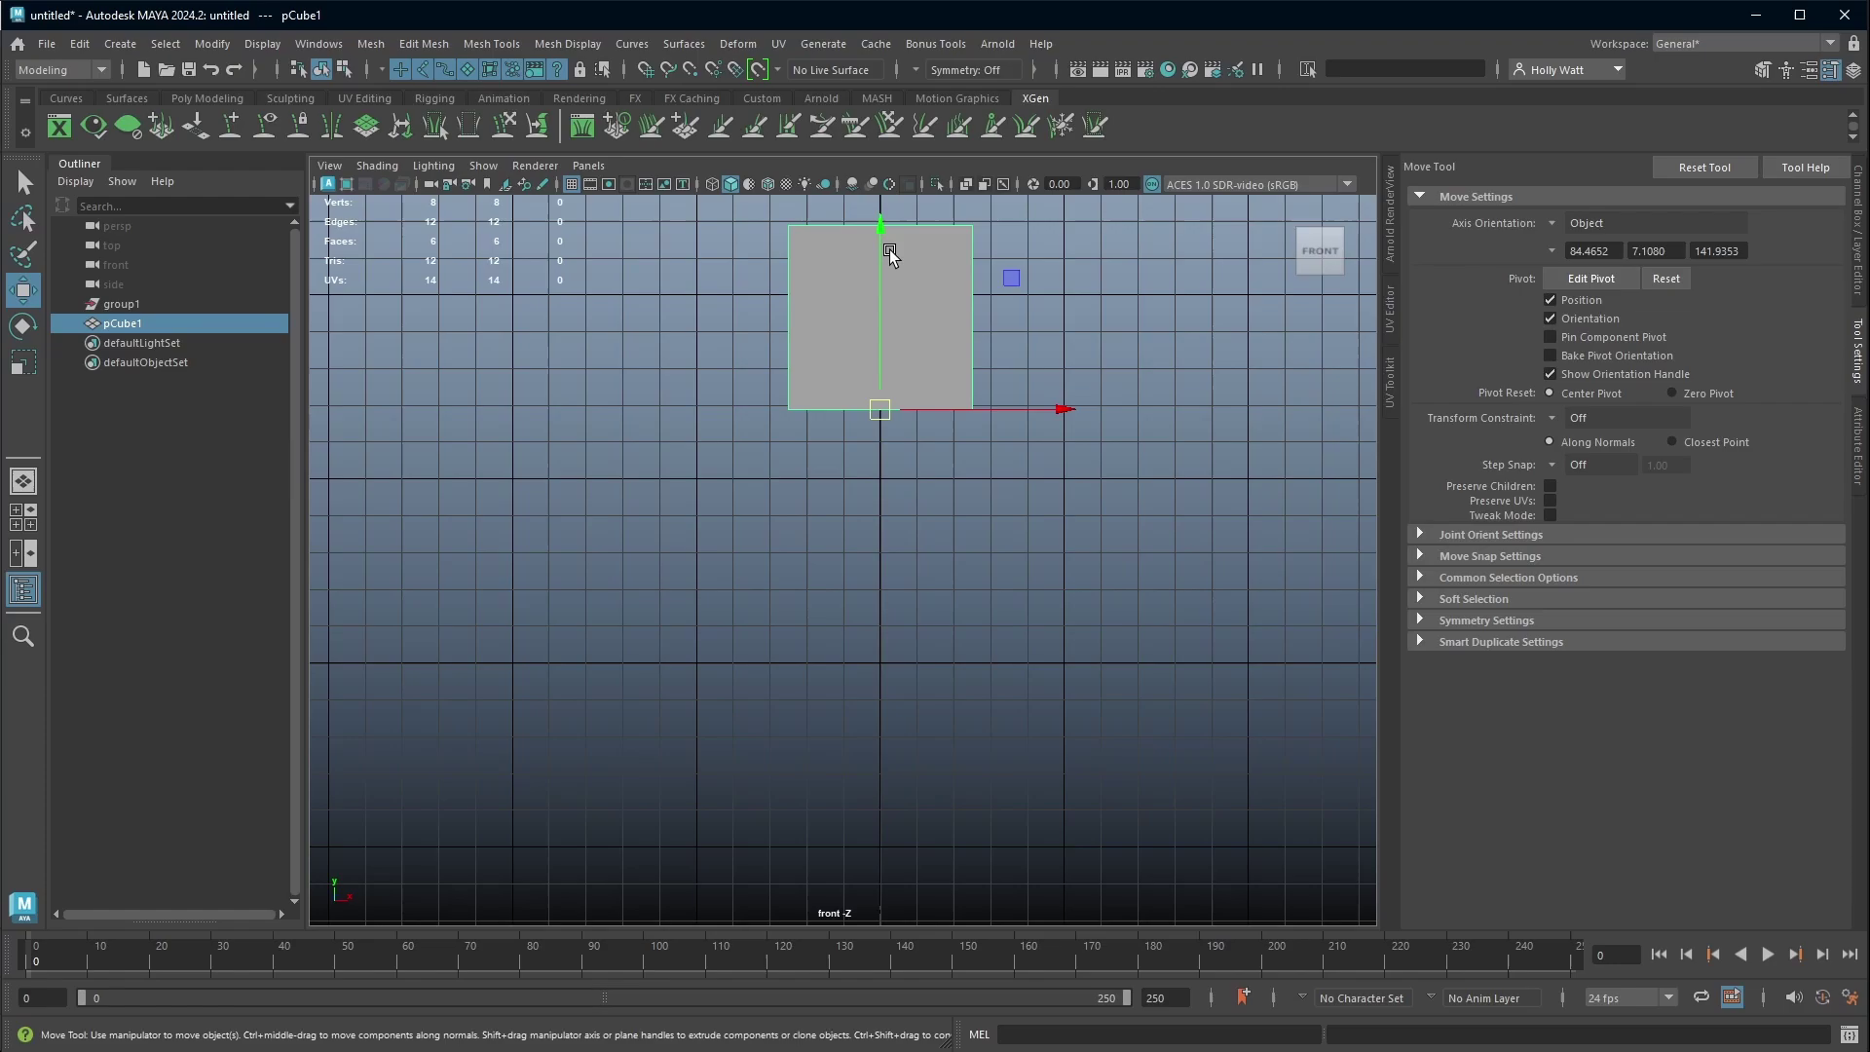
pyautogui.press('x')
pyautogui.moveTo(880, 236); pyautogui.dragTo(872, 666)
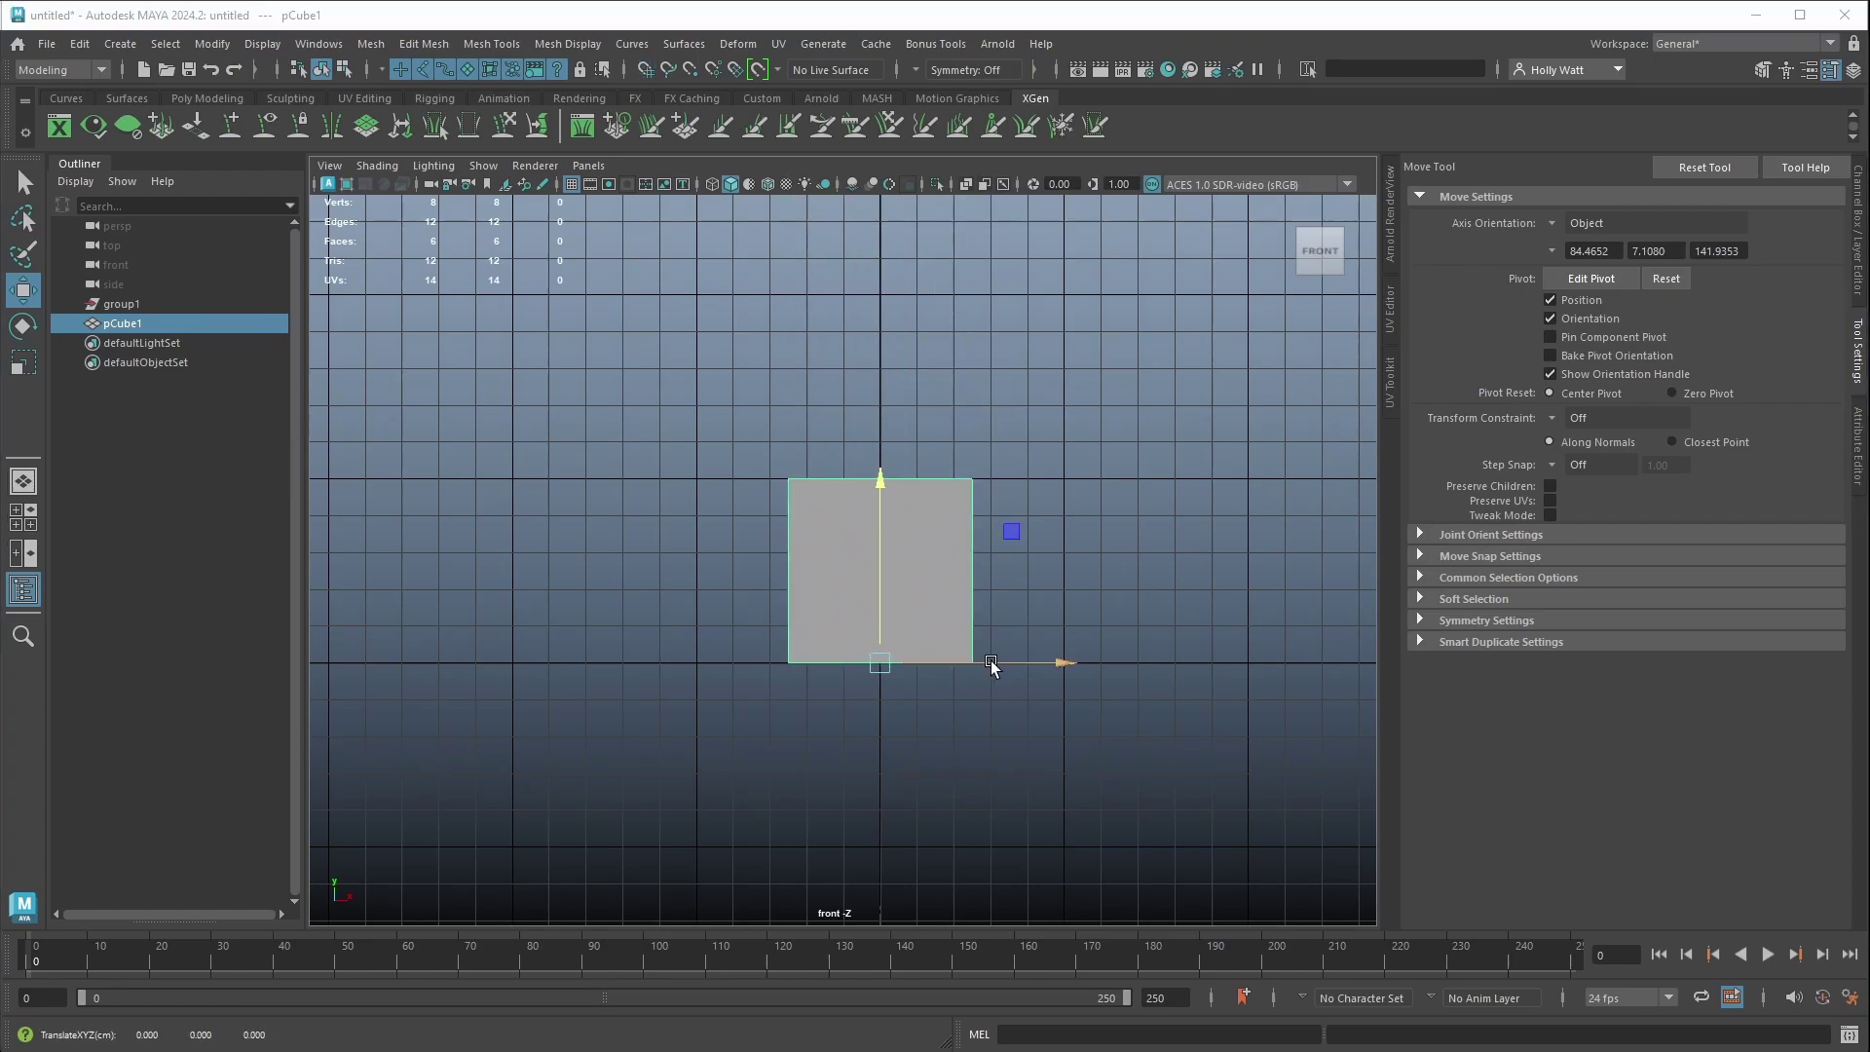
# - Switch to the perspective view with the Scale tool active and examine the cube on the grid from several sides
pyautogui.press('space')
pyautogui.press('space')
pyautogui.keyDown('alt'); pyautogui.moveTo(993, 771); pyautogui.dragTo(923, 590); pyautogui.keyUp('alt')
pyautogui.press('r')
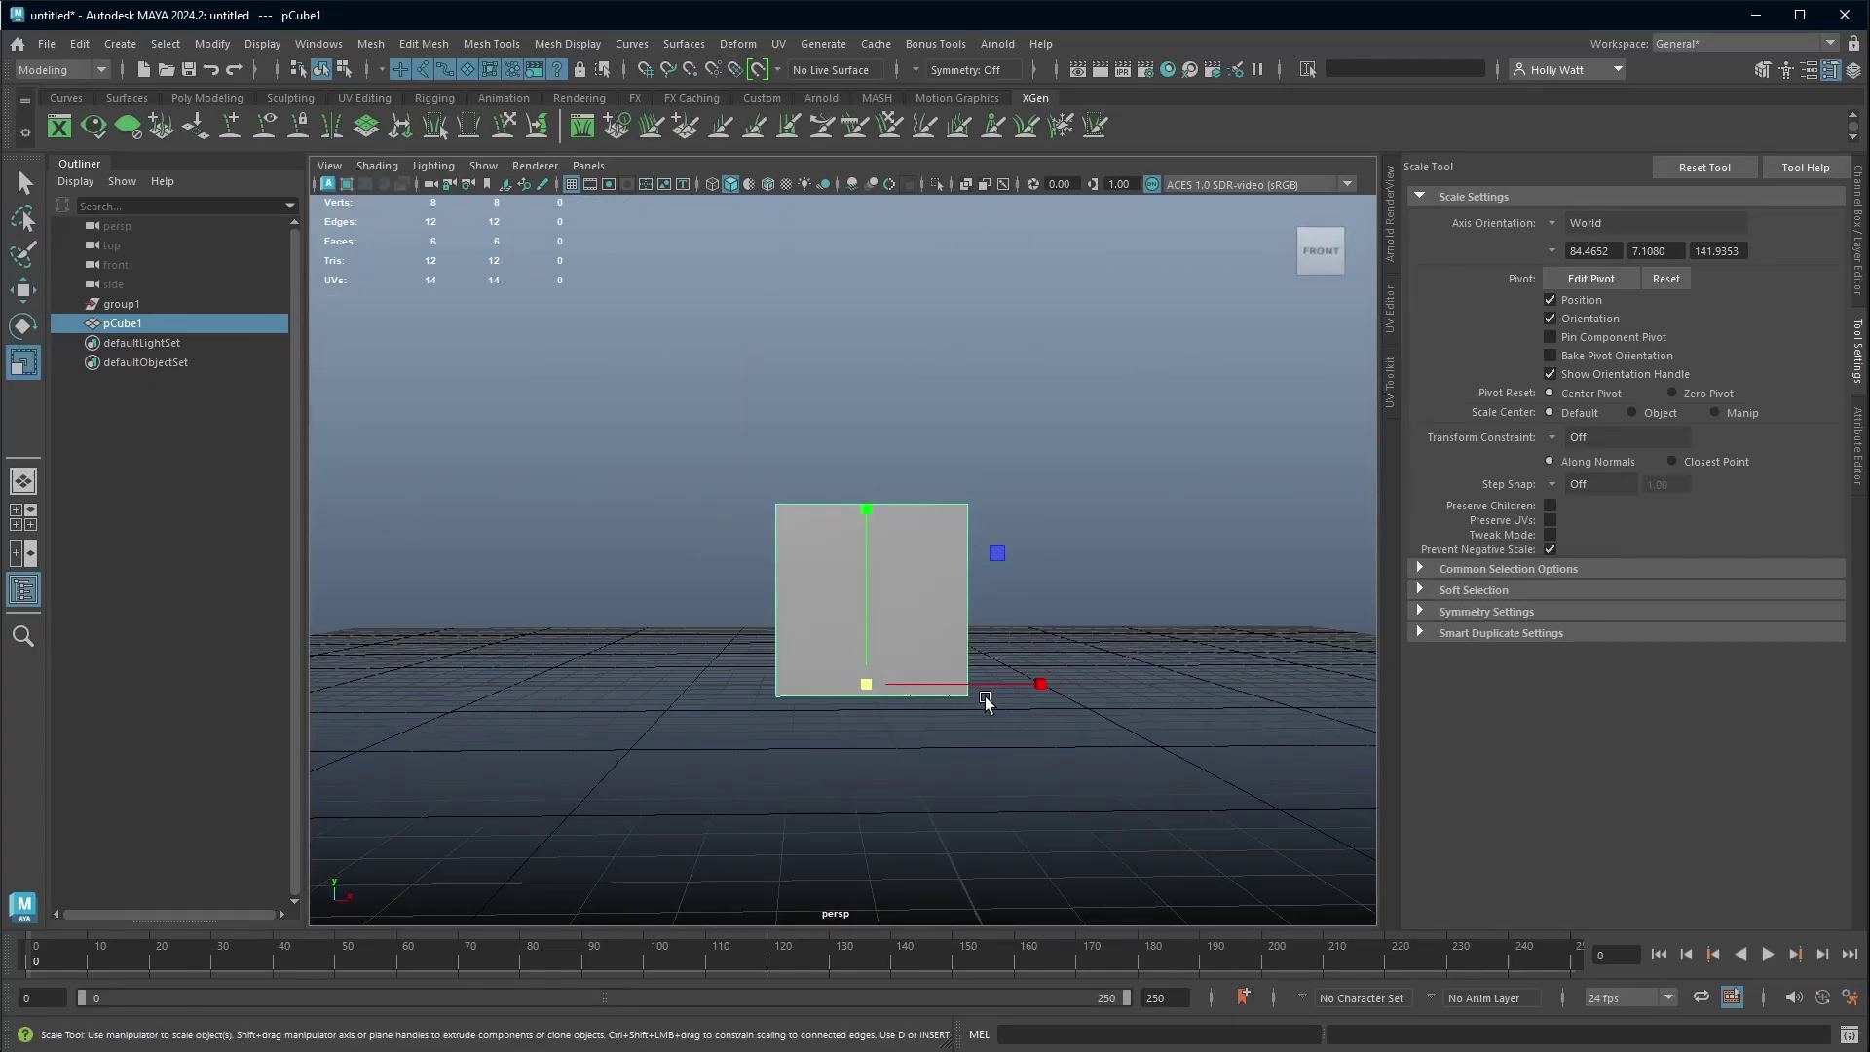
pyautogui.keyDown('alt'); pyautogui.moveTo(984, 697); pyautogui.dragTo(891, 670); pyautogui.keyUp('alt')
pyautogui.keyDown('alt'); pyautogui.moveTo(1032, 643); pyautogui.dragTo(843, 631); pyautogui.keyUp('alt')
pyautogui.keyDown('alt'); pyautogui.moveTo(769, 681); pyautogui.dragTo(758, 679); pyautogui.keyUp('alt')
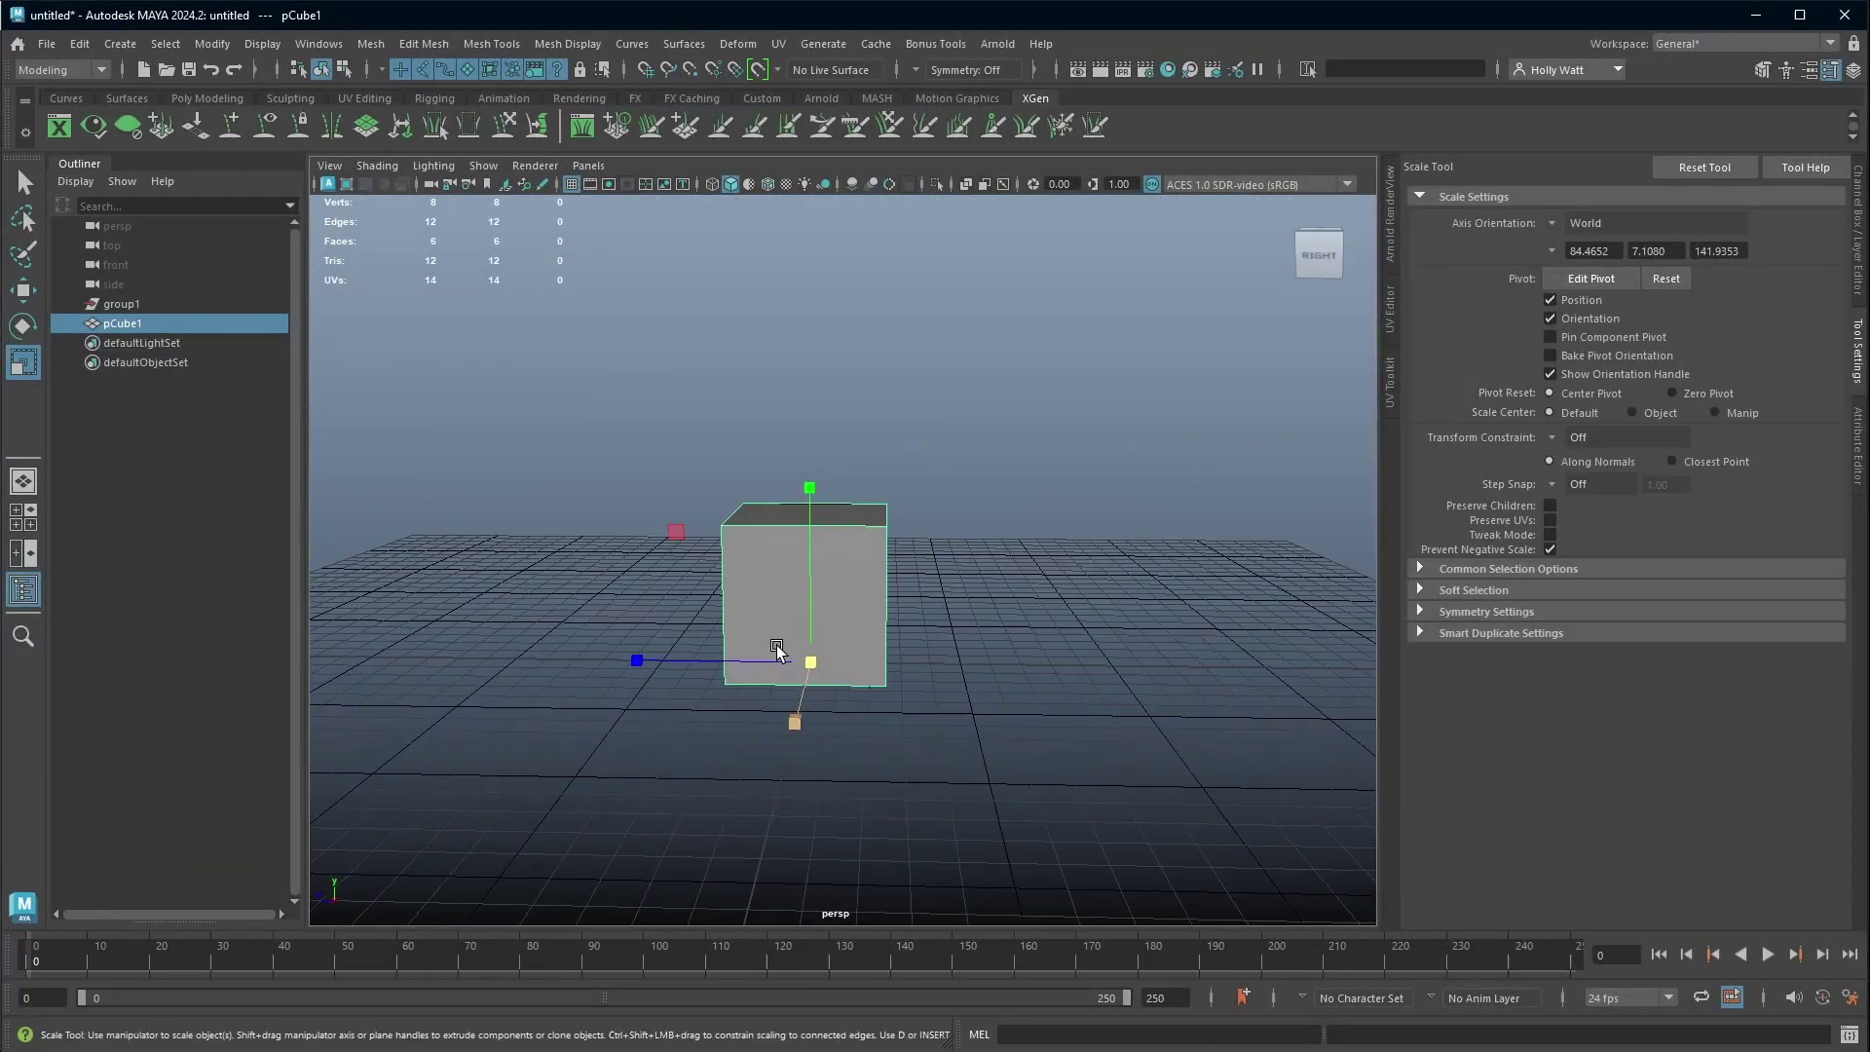
pyautogui.keyDown('alt'); pyautogui.moveTo(773, 655); pyautogui.dragTo(1036, 622, button='right'); pyautogui.keyUp('alt')
pyautogui.keyDown('alt'); pyautogui.moveTo(1037, 622); pyautogui.dragTo(1040, 641); pyautogui.keyUp('alt')
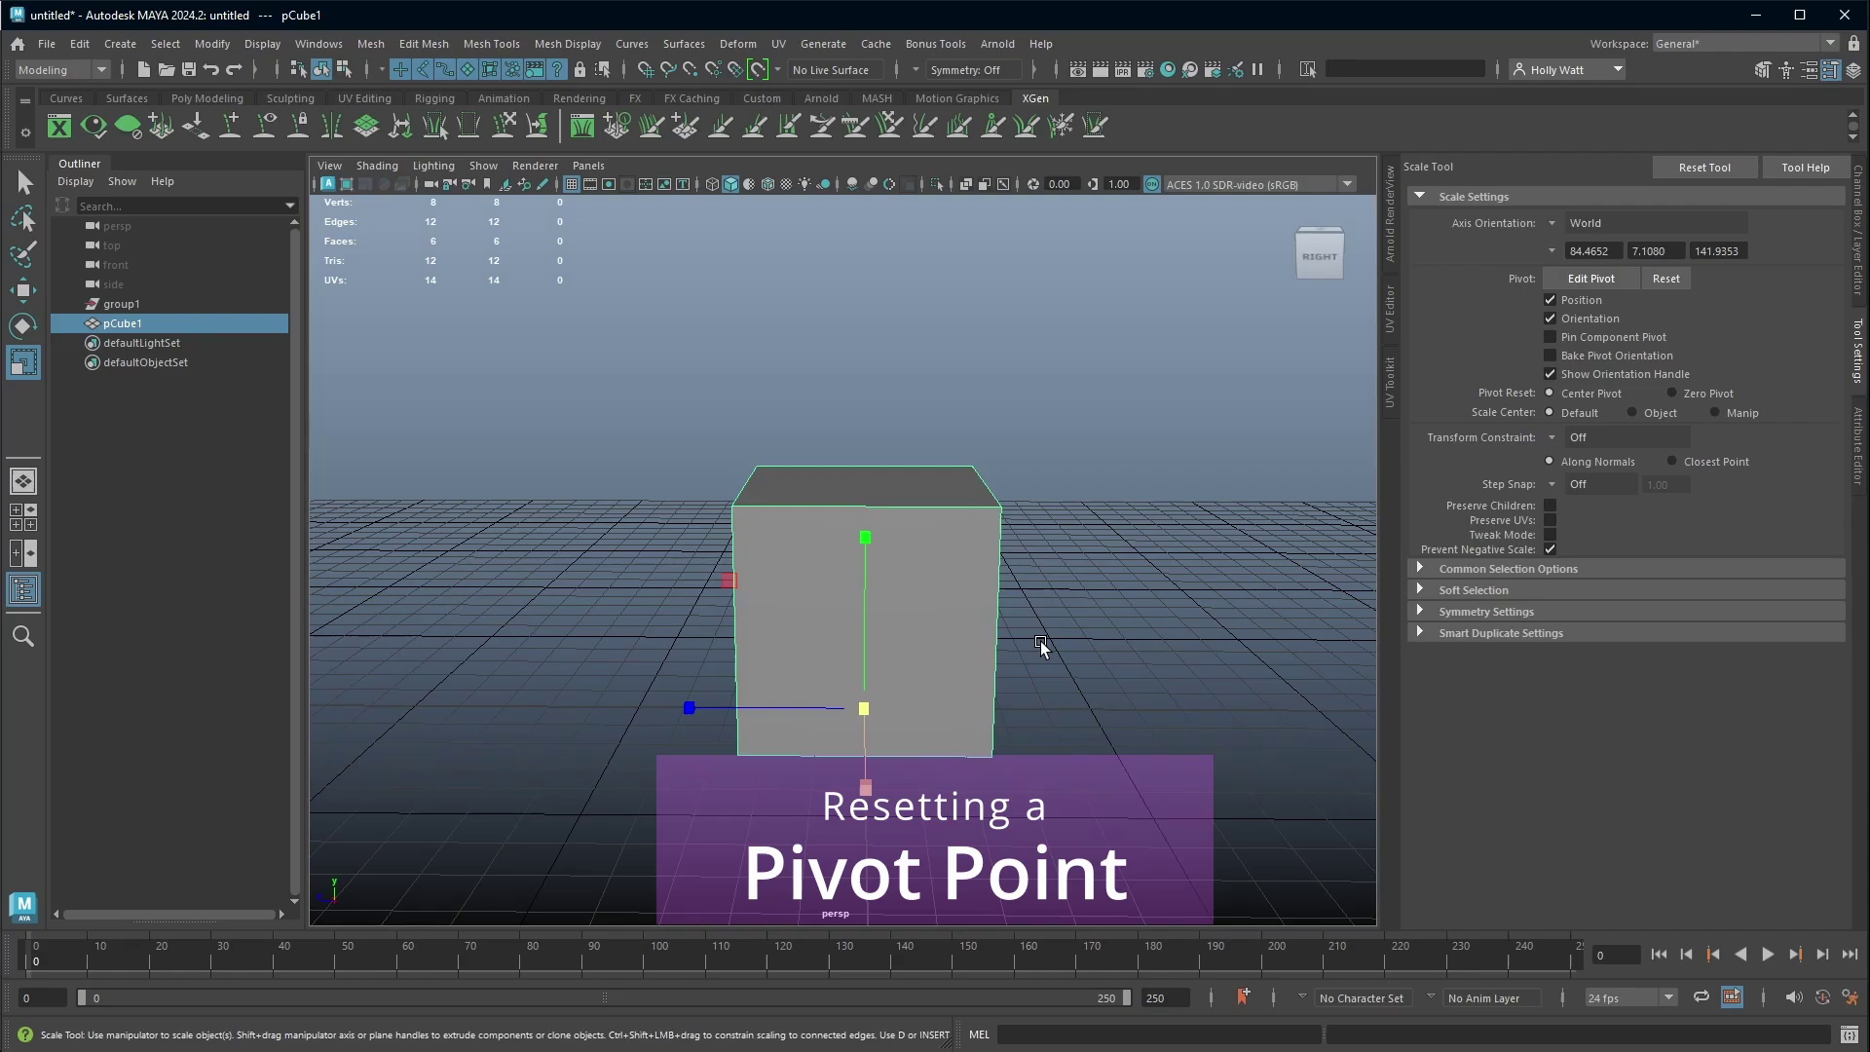
# - Edit pCube1's pivot with the Move tool, placing it freely well outside the cube, and end pivot editing
pyautogui.press('w')
pyautogui.press('d')
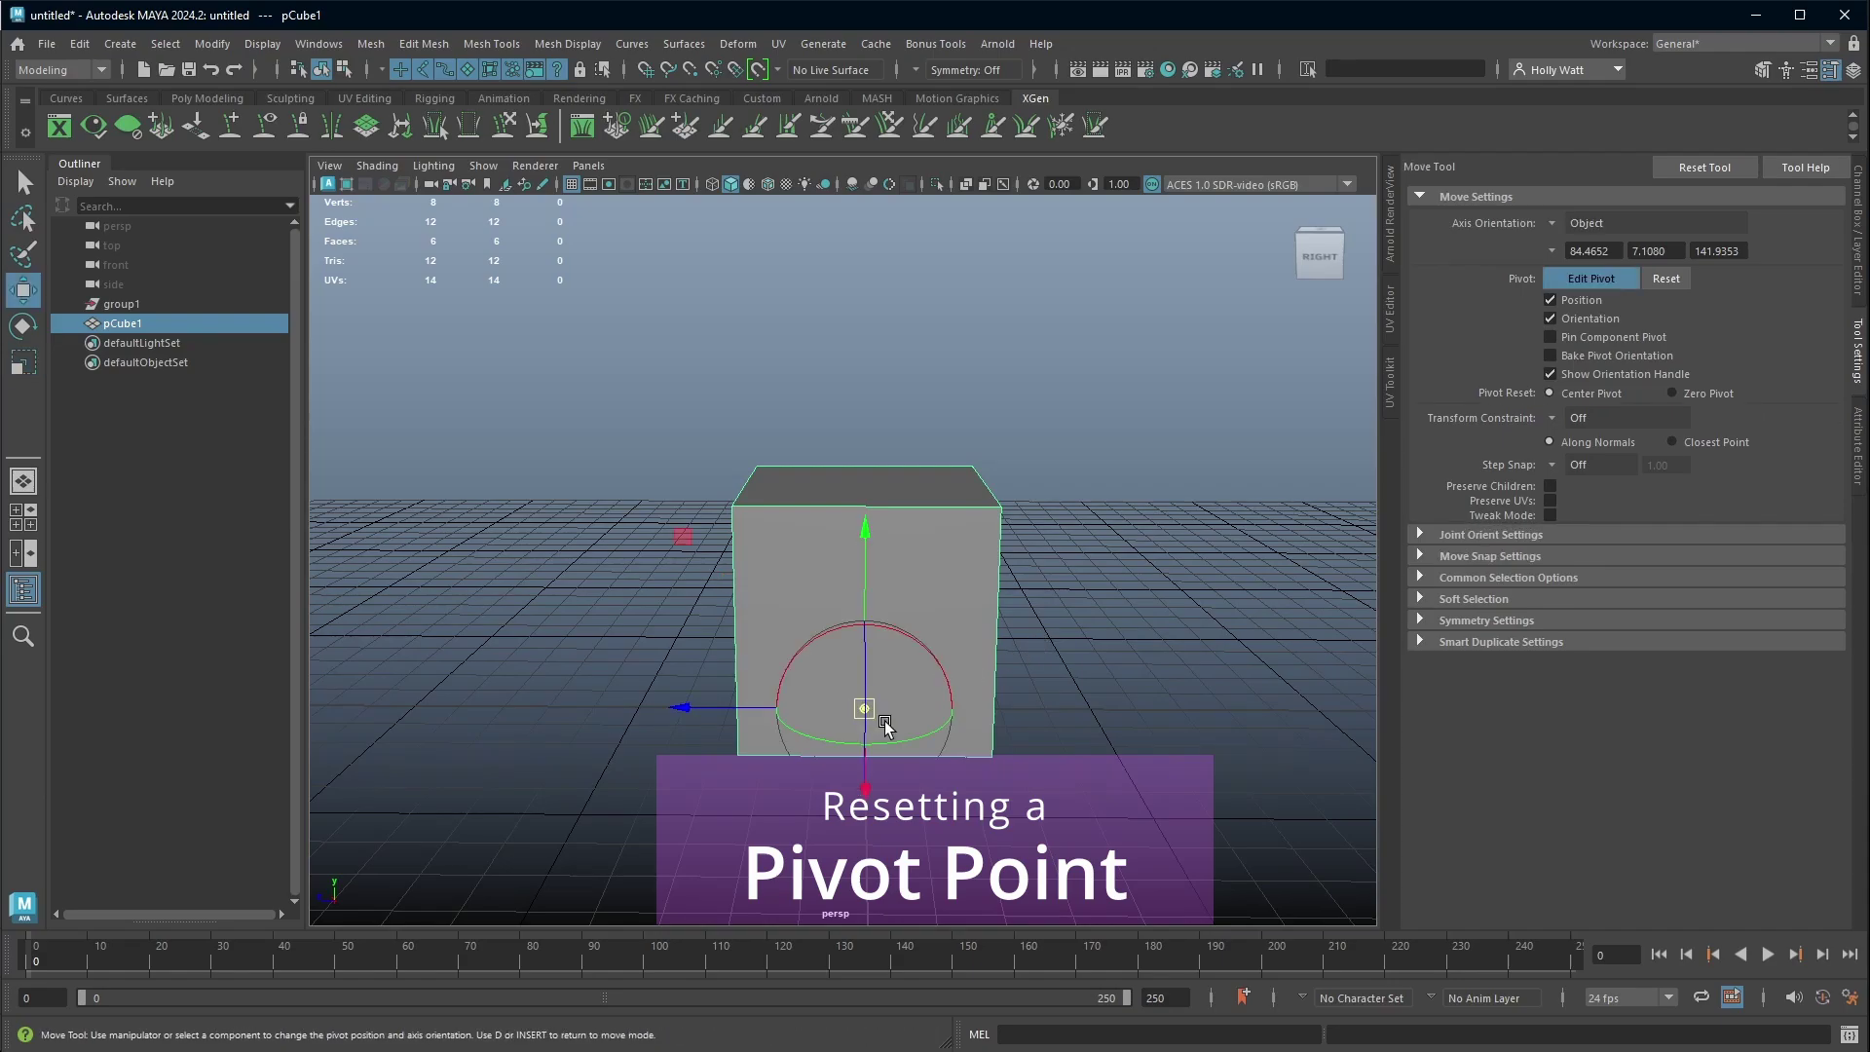
pyautogui.moveTo(864, 708); pyautogui.dragTo(1328, 616)
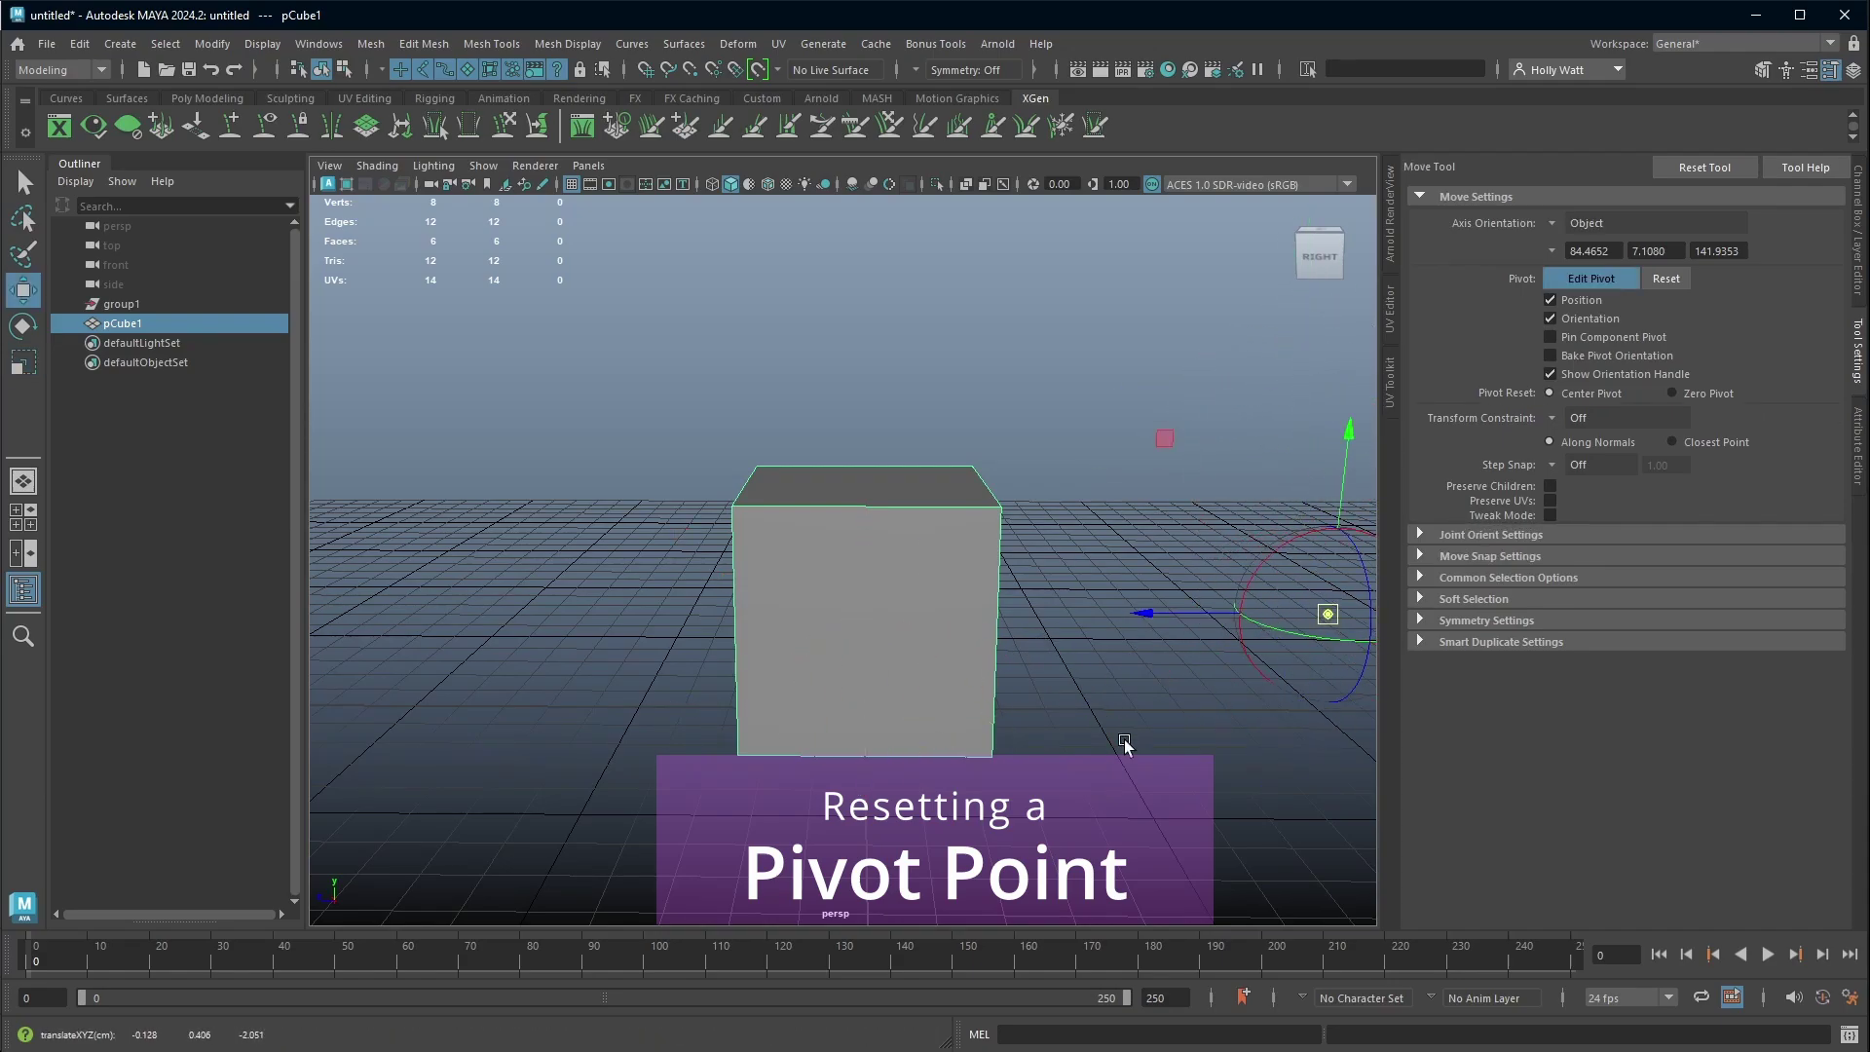
pyautogui.press('d')
# - Reset pCube1's displaced pivot to the middle of the cube with Center Pivot
pyautogui.keyDown('alt'); pyautogui.moveTo(1202, 631); pyautogui.dragTo(1128, 489); pyautogui.keyUp('alt')
pyautogui.keyDown('alt'); pyautogui.moveTo(1106, 575); pyautogui.dragTo(921, 665); pyautogui.keyUp('alt')
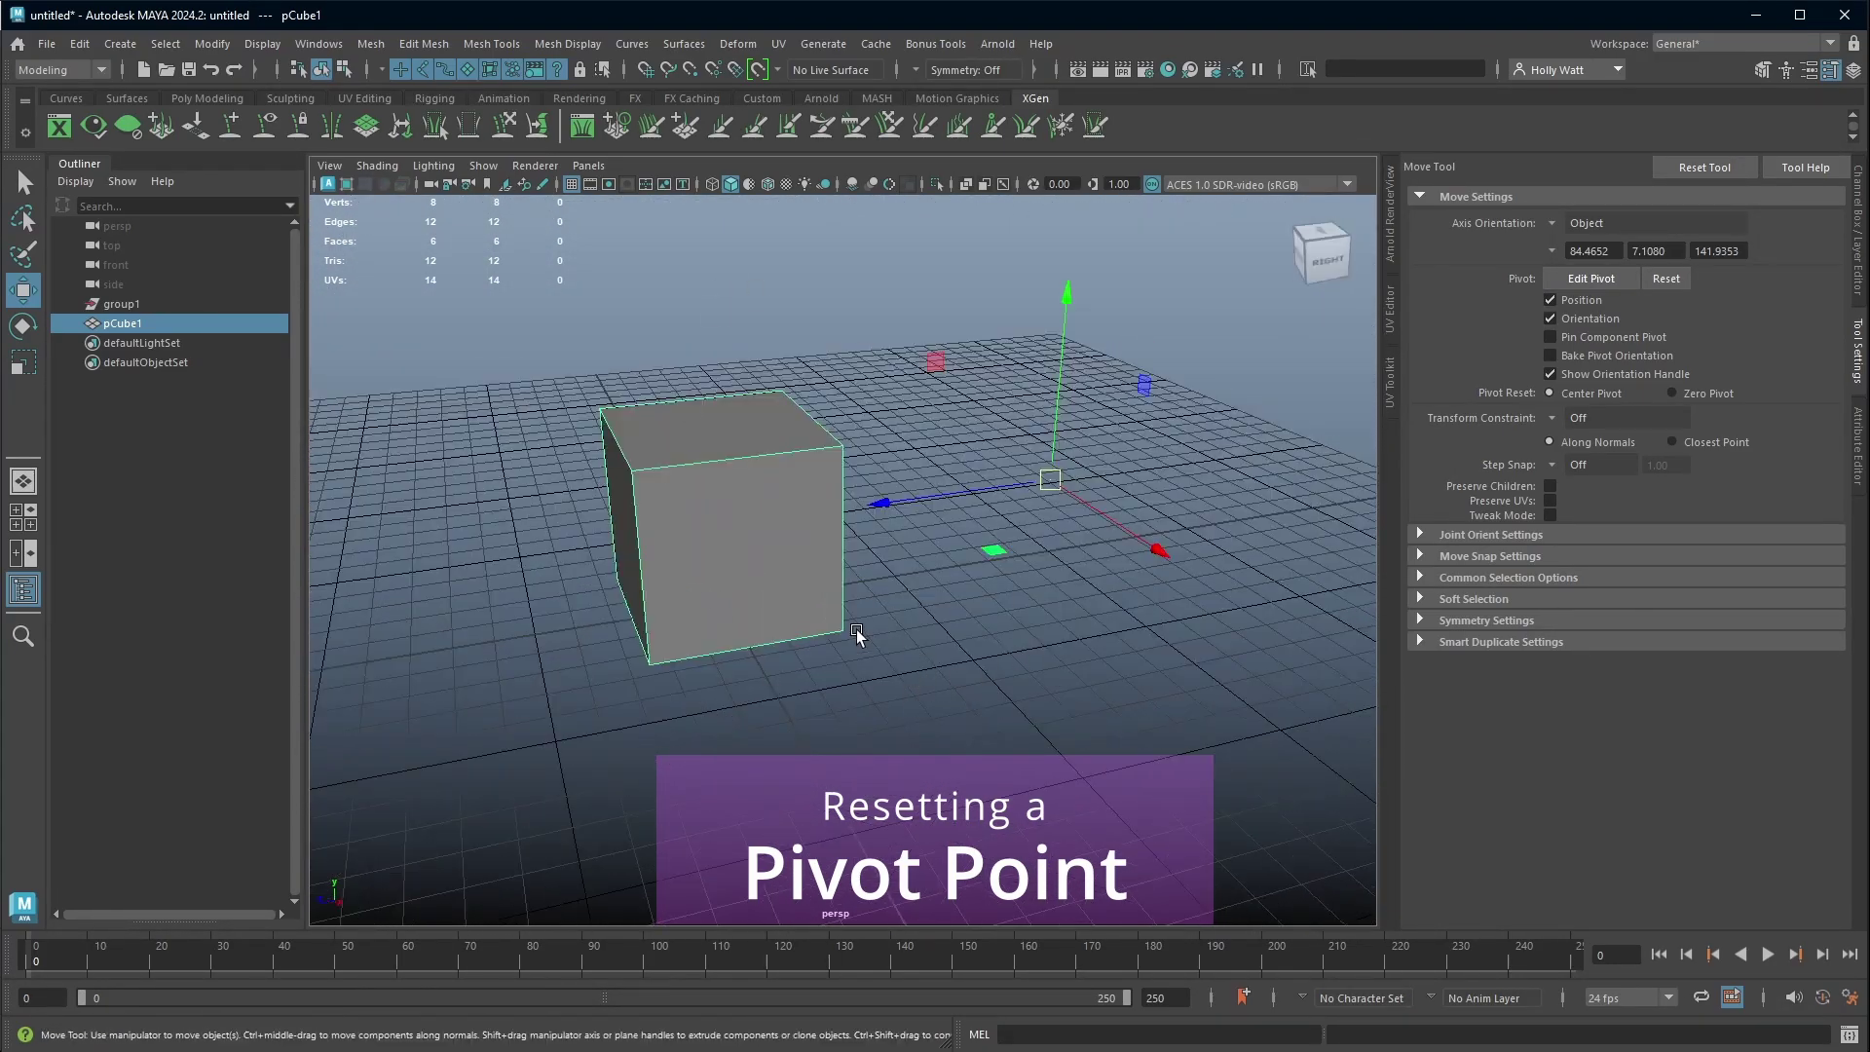
pyautogui.click(213, 44)
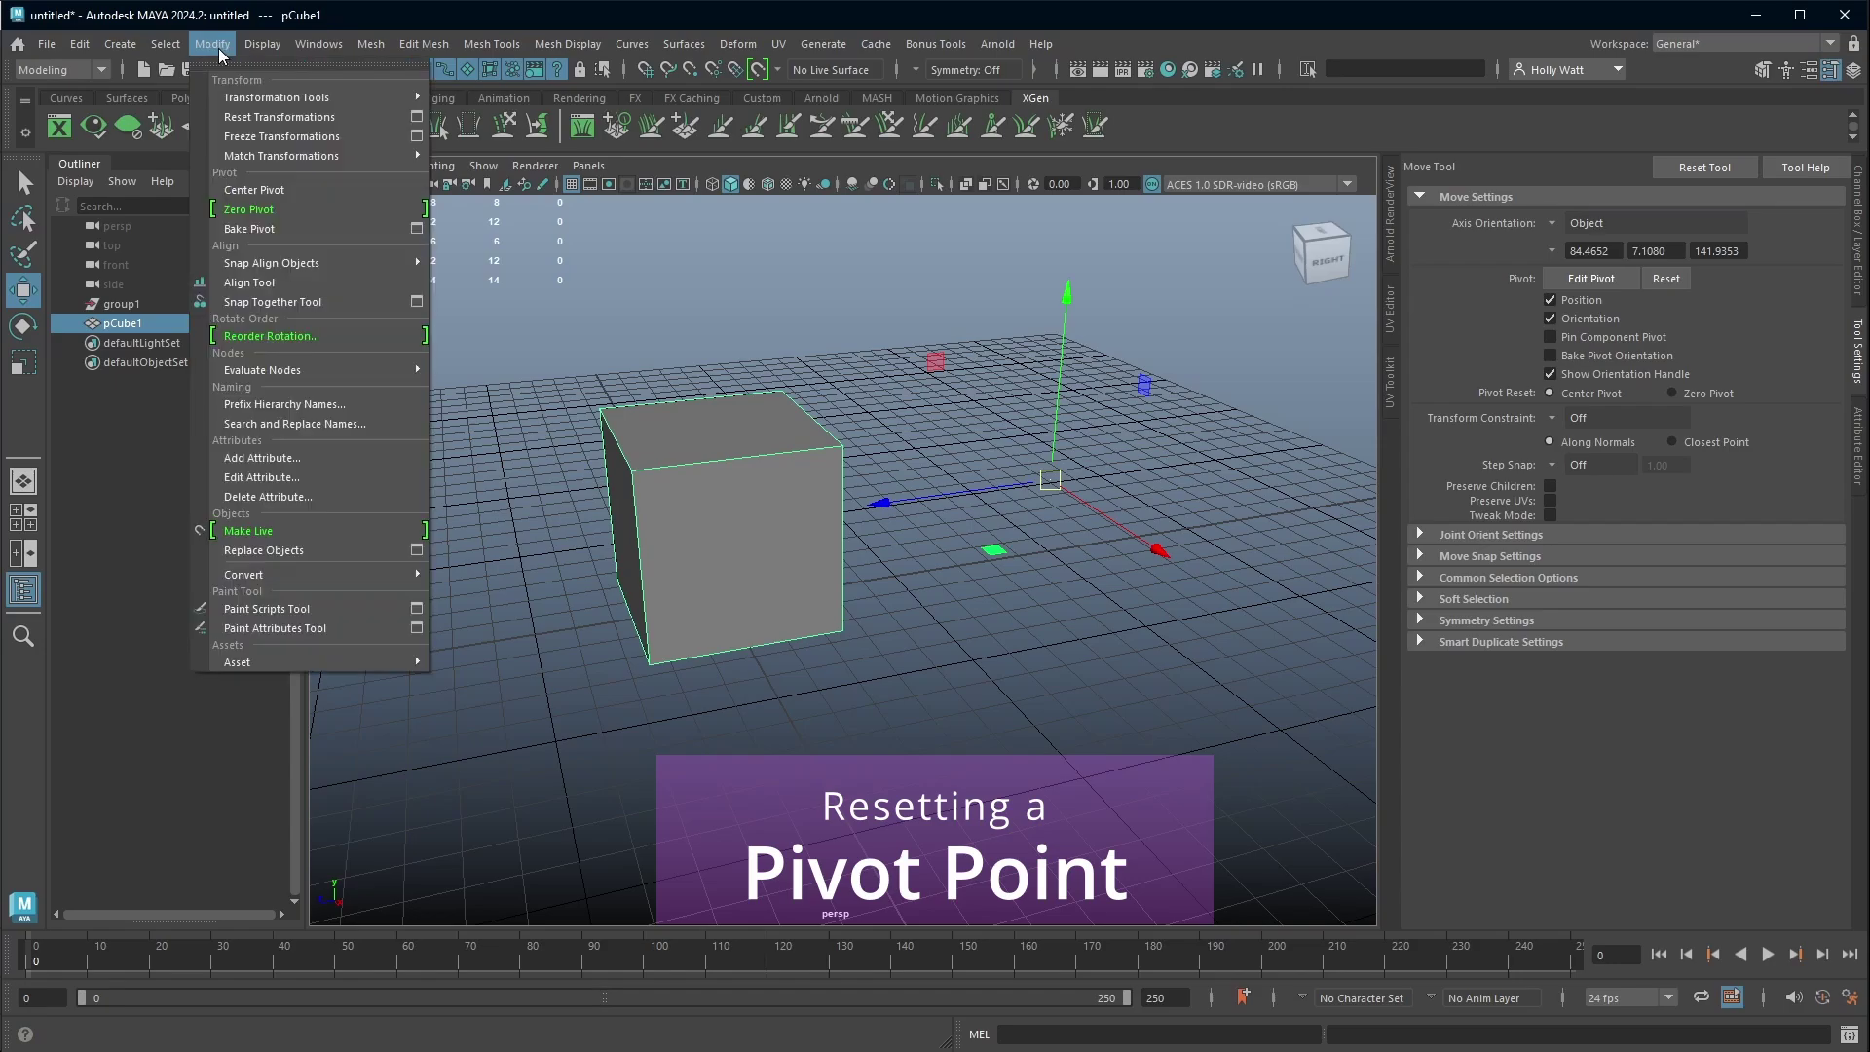
pyautogui.click(304, 191)
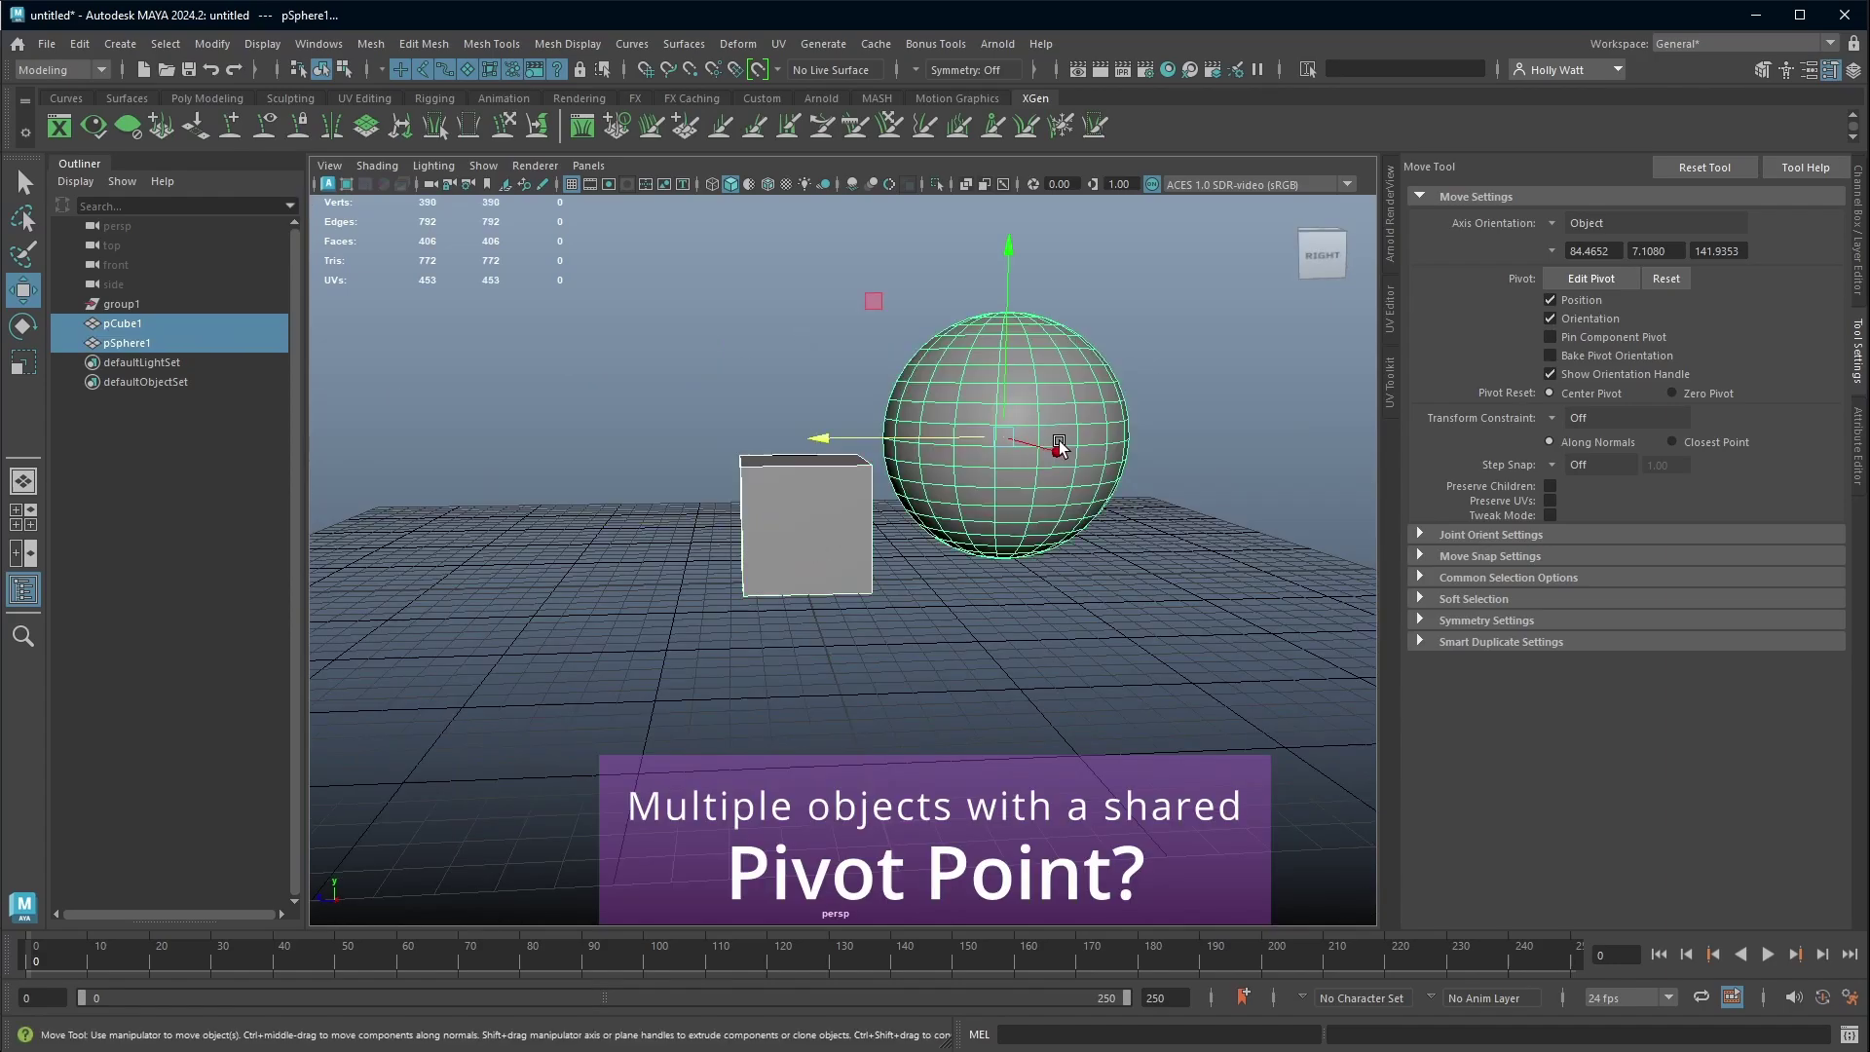
# - Try raising the selected cube and sphere together along Y
pyautogui.moveTo(1001, 284); pyautogui.dragTo(996, 107)
pyautogui.scroll(-5, 927, 604)
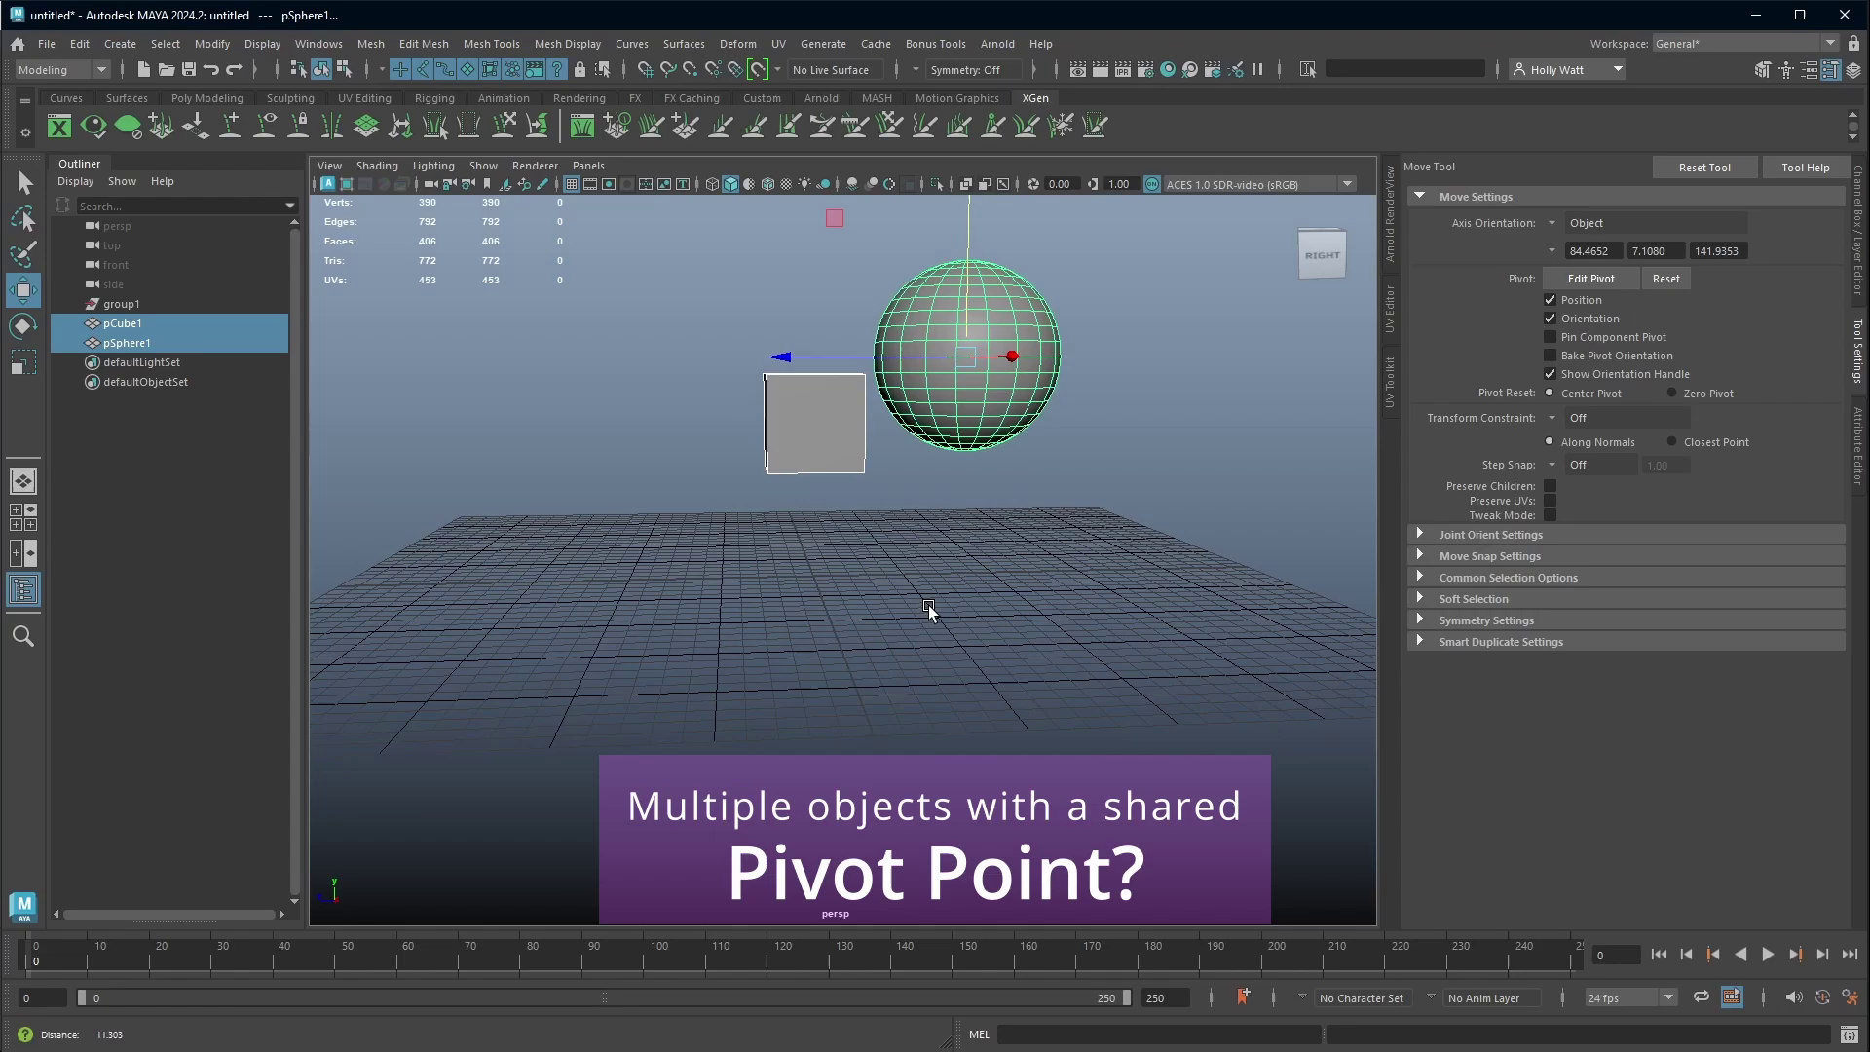
# - Select pCube1 together with pSphere1 and group the two objects
pyautogui.click(853, 518)
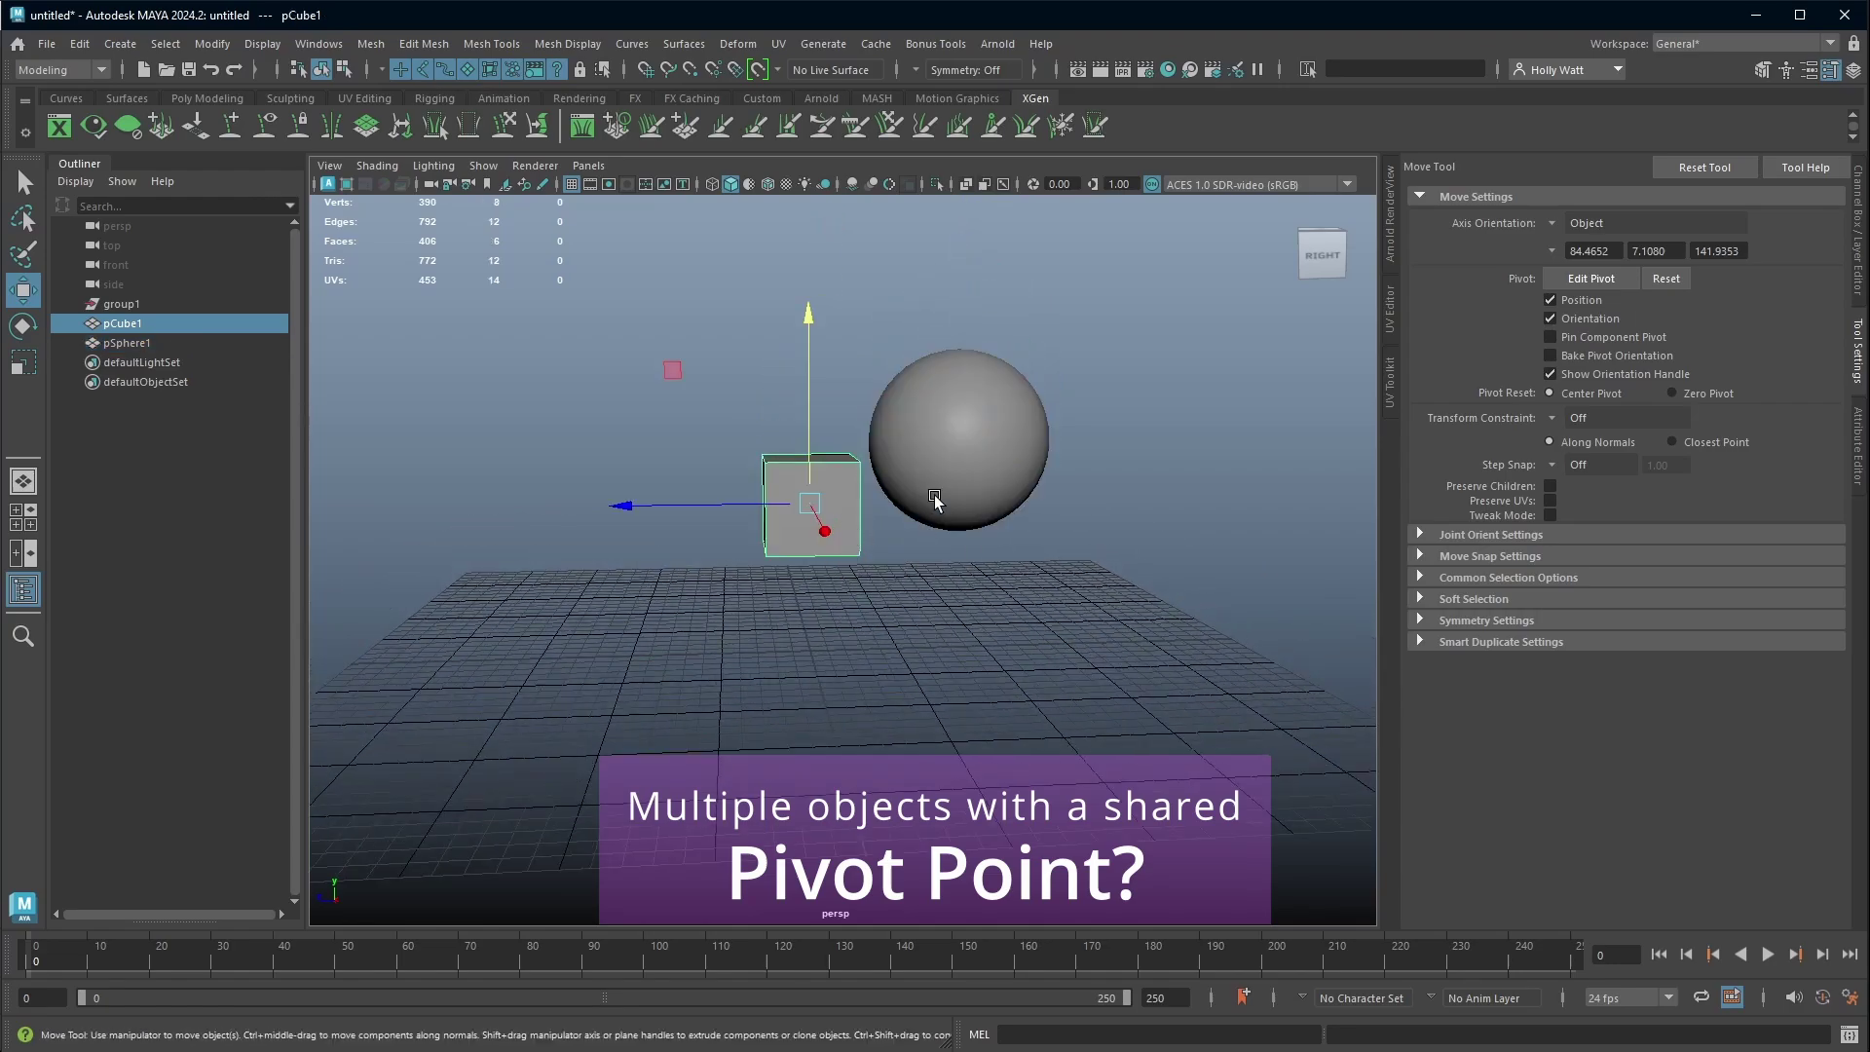
pyautogui.keyDown('shift'); pyautogui.click(938, 460); pyautogui.keyUp('shift')
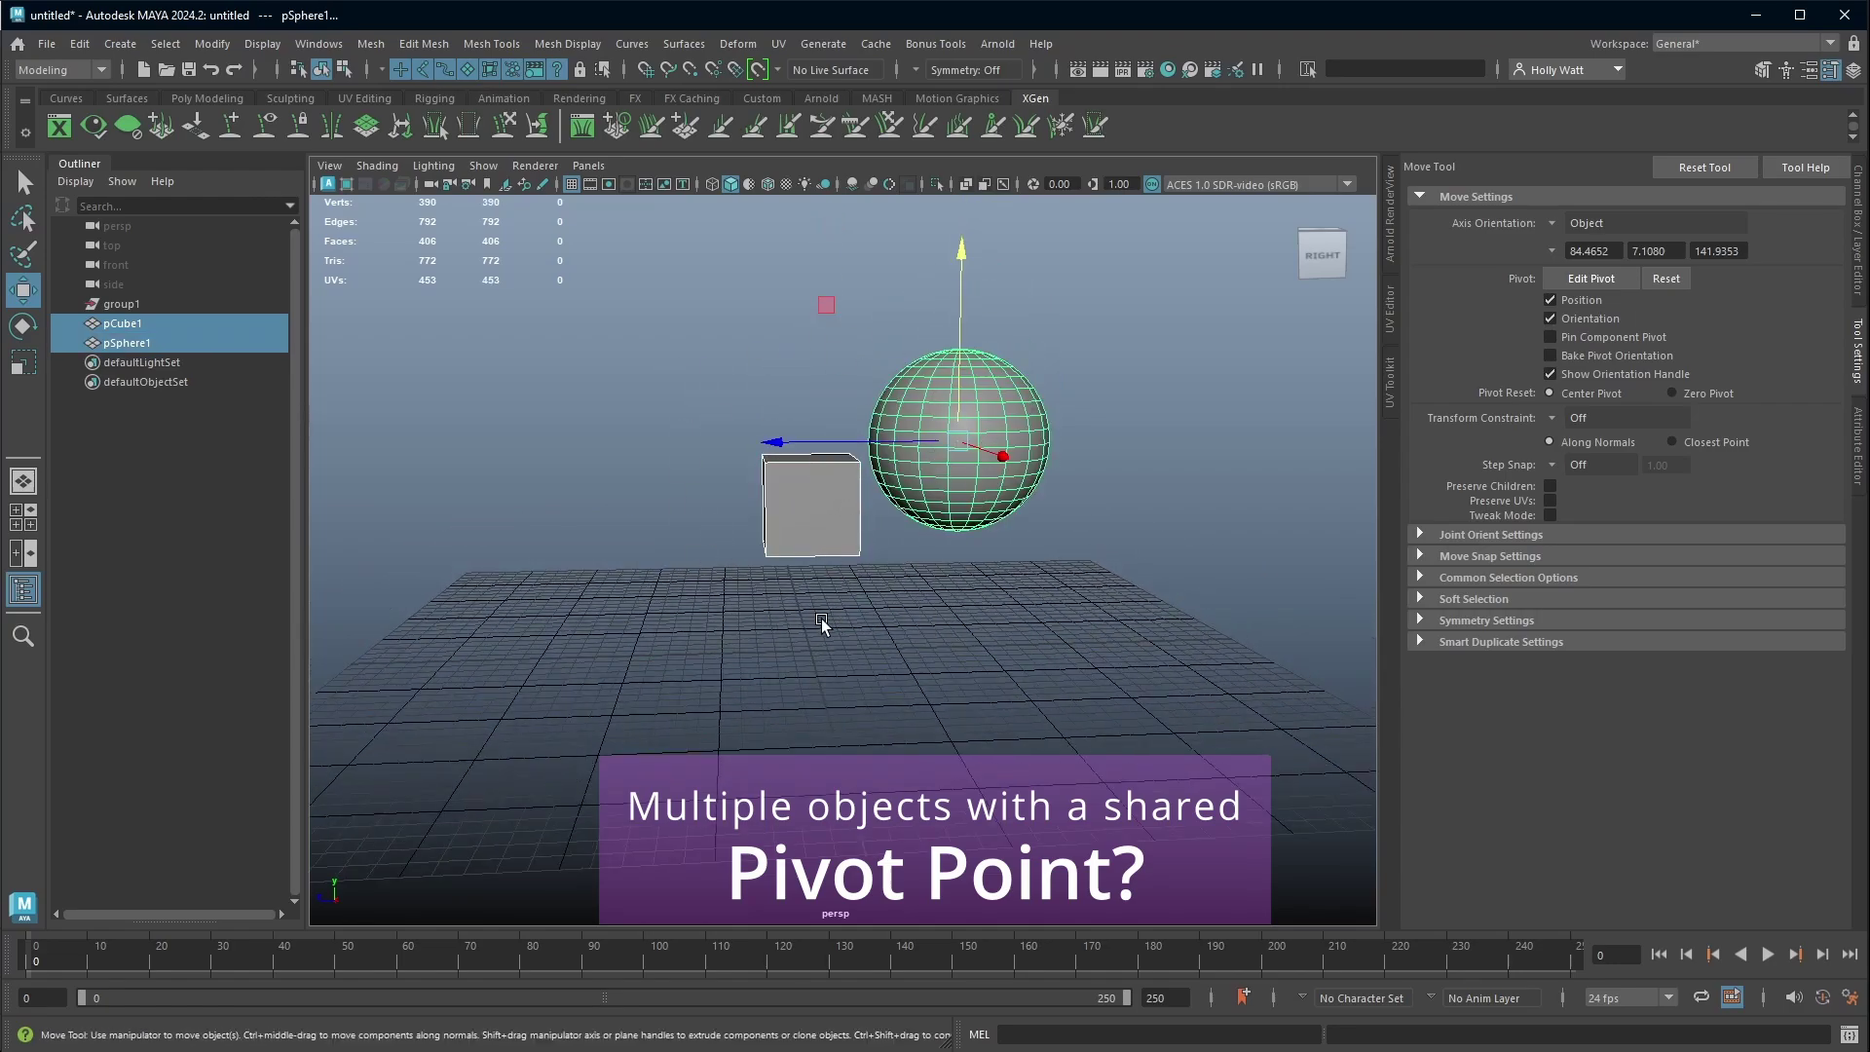
pyautogui.keyDown('alt'); pyautogui.moveTo(813, 625); pyautogui.dragTo(627, 606); pyautogui.keyUp('alt')
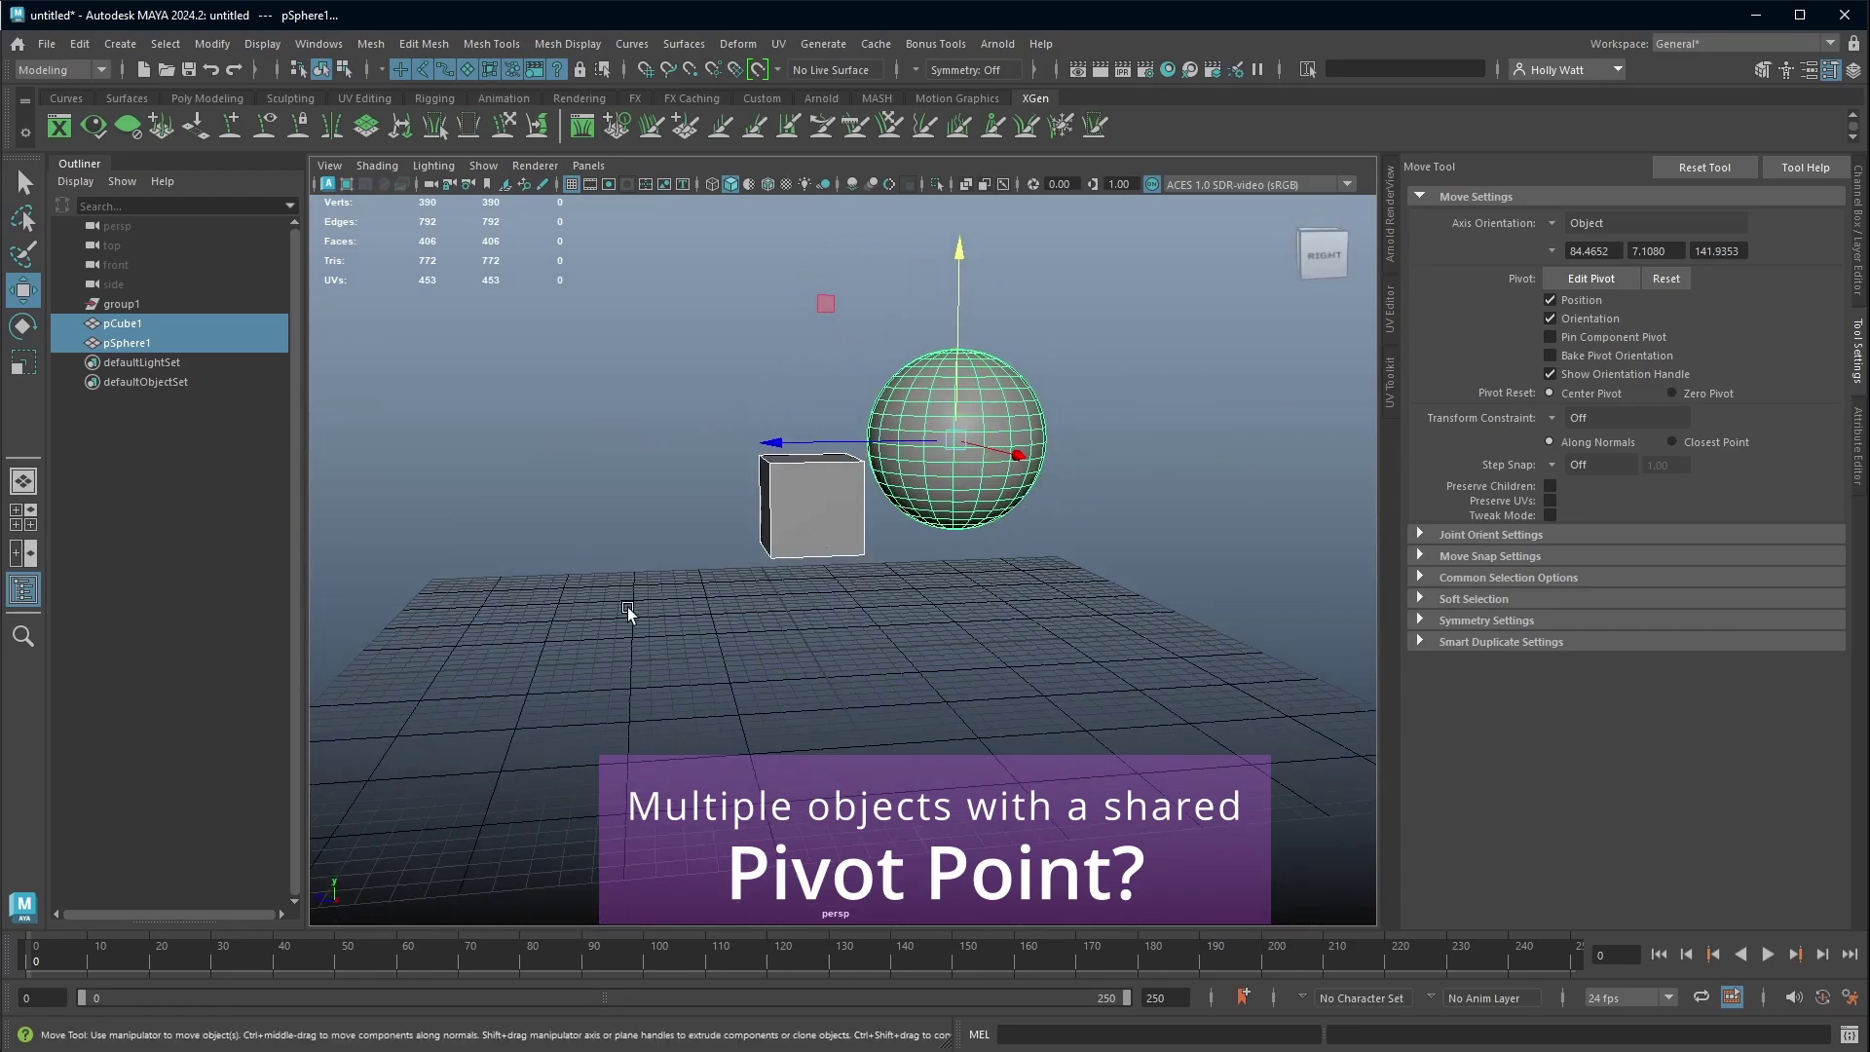
pyautogui.hotkey('ctrl', 'g')
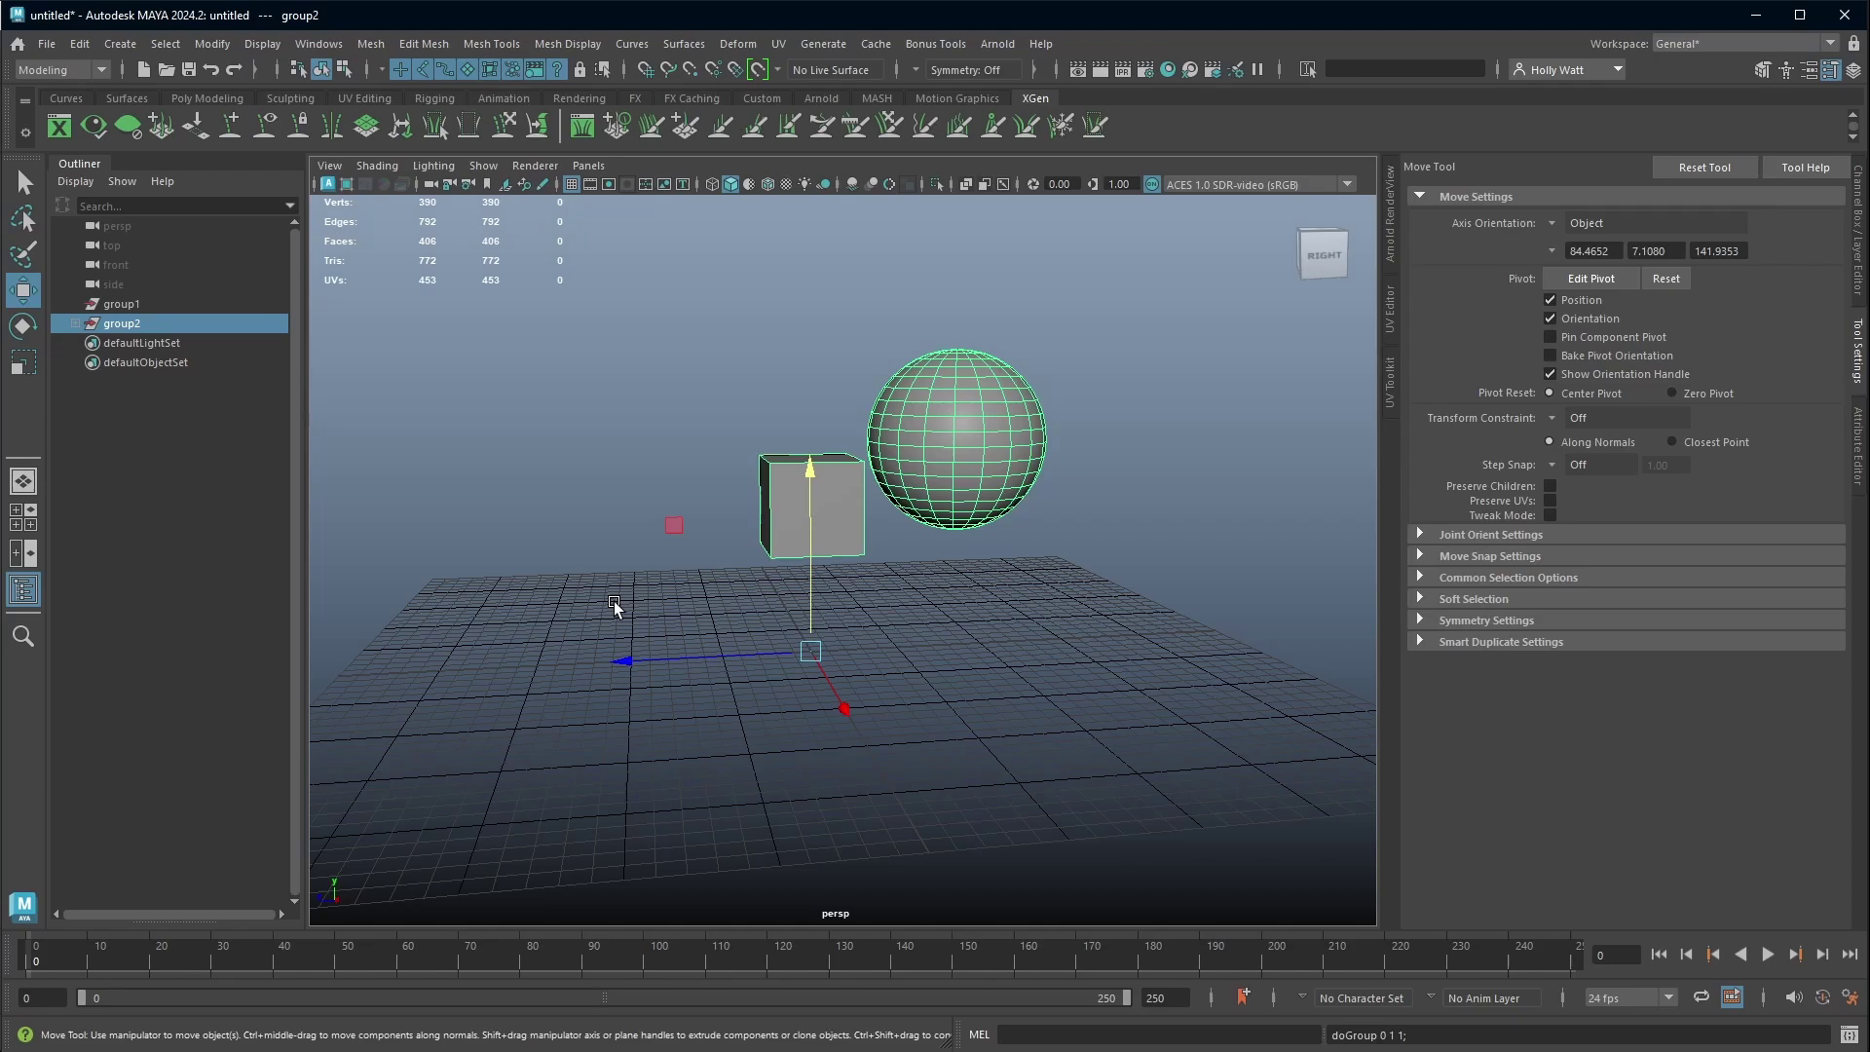
# - Select group2 and examine where its pivot lies relative to the cube and sphere
pyautogui.click(830, 514)
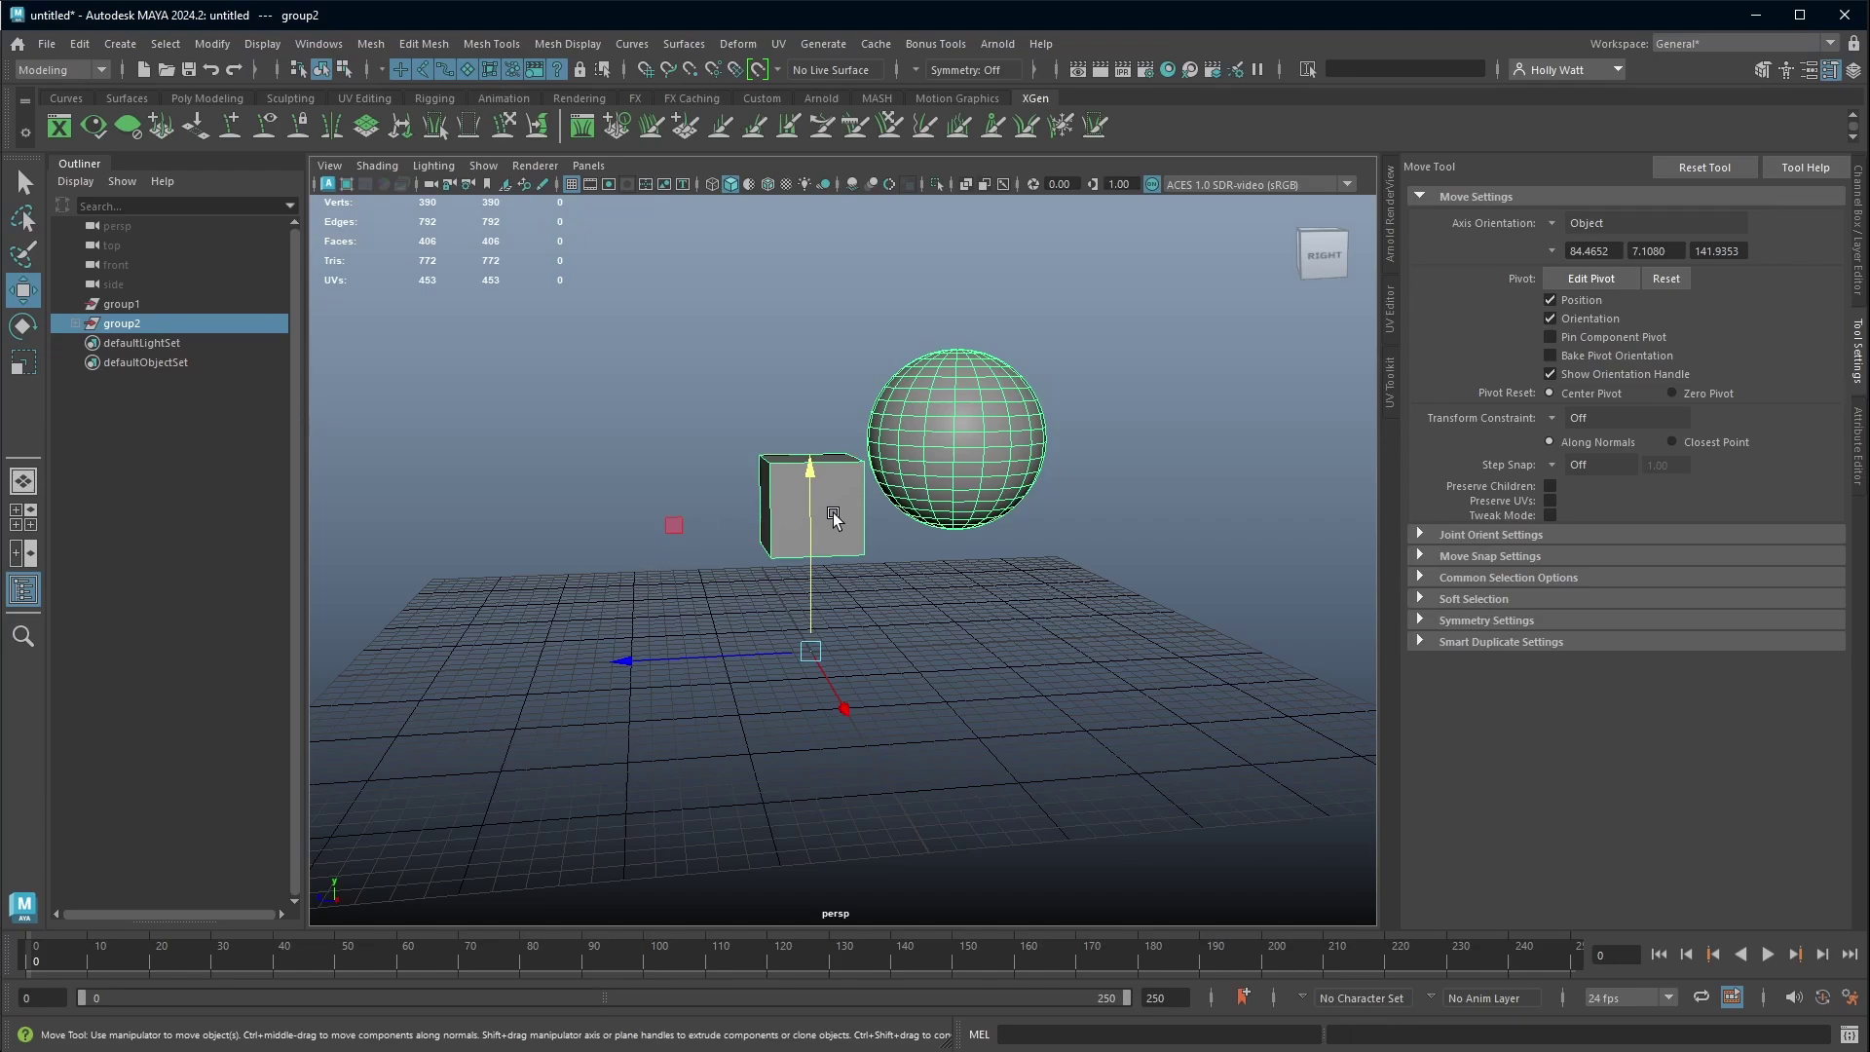
pyautogui.click(970, 411)
pyautogui.click(125, 324)
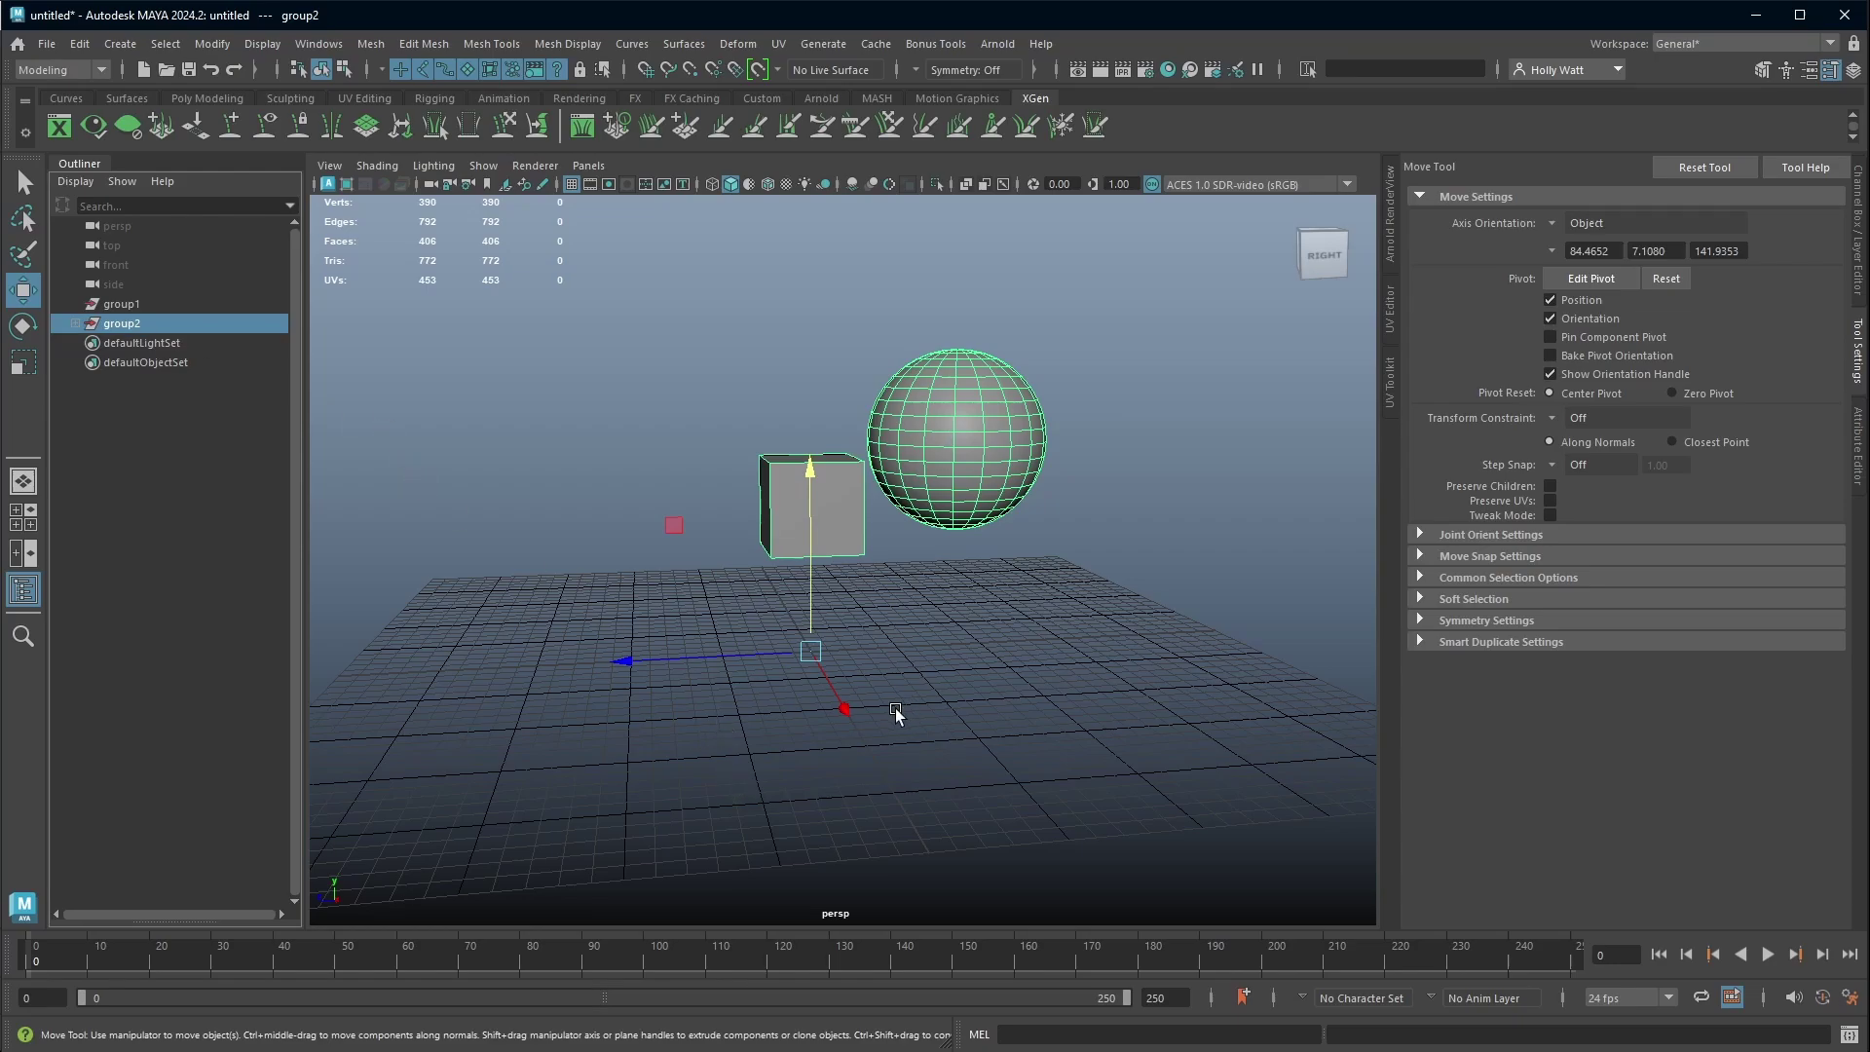
pyautogui.keyDown('alt'); pyautogui.moveTo(896, 709); pyautogui.dragTo(943, 639); pyautogui.keyUp('alt')
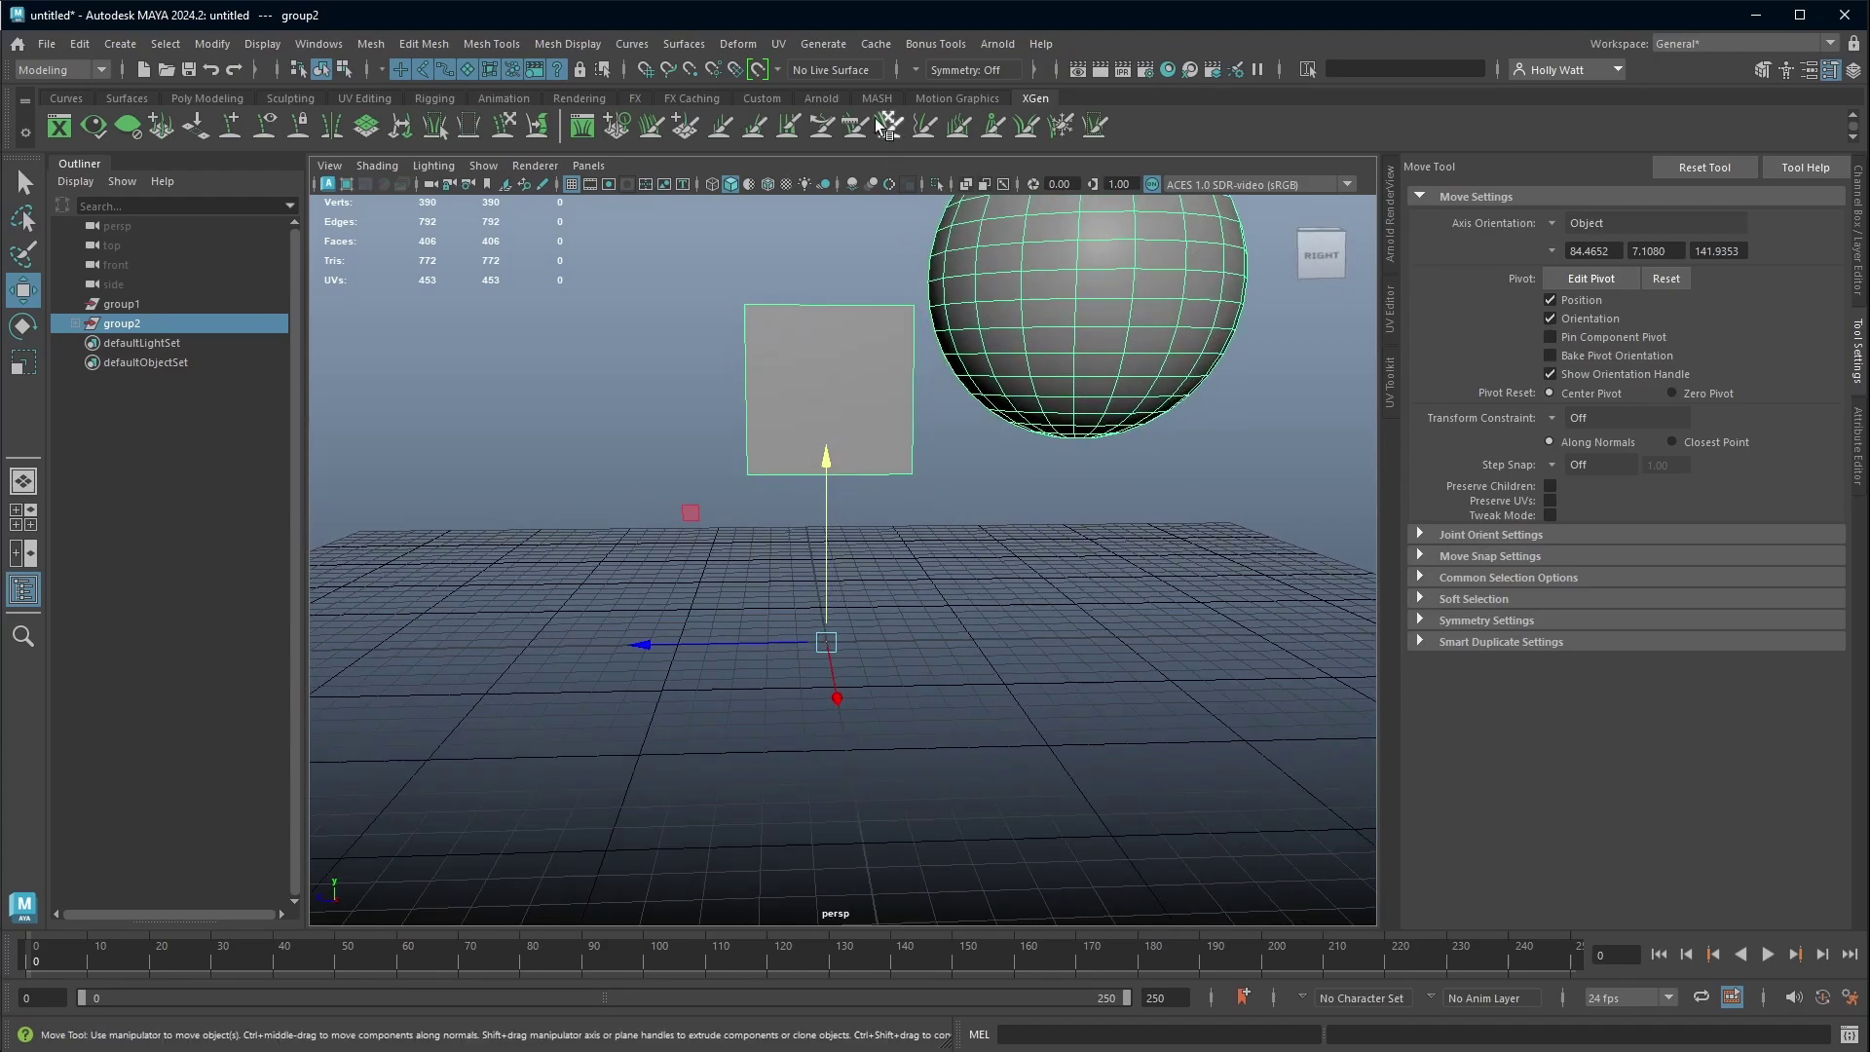
pyautogui.keyDown('alt'); pyautogui.moveTo(955, 629); pyautogui.dragTo(972, 721); pyautogui.keyUp('alt')
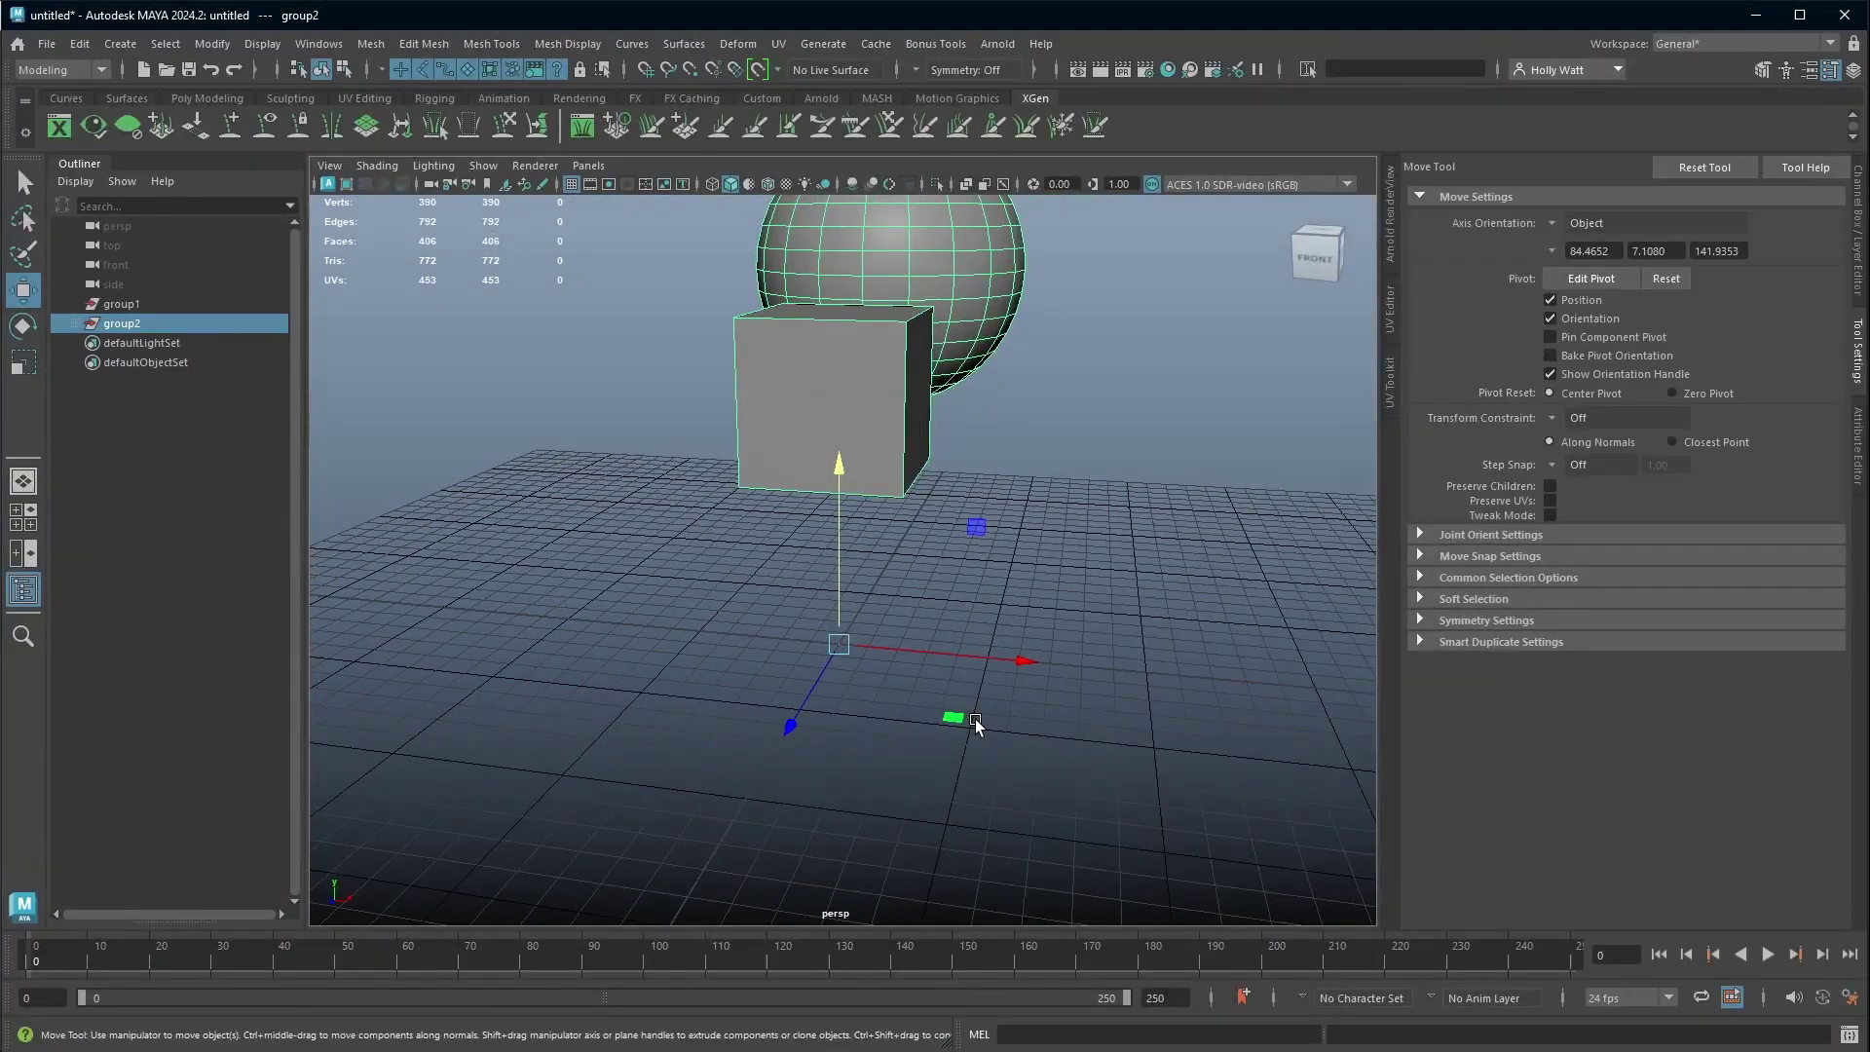
# - Snap group2's pivot to a bottom corner of the cube, and switch to the Rotate tool
pyautogui.press('d')
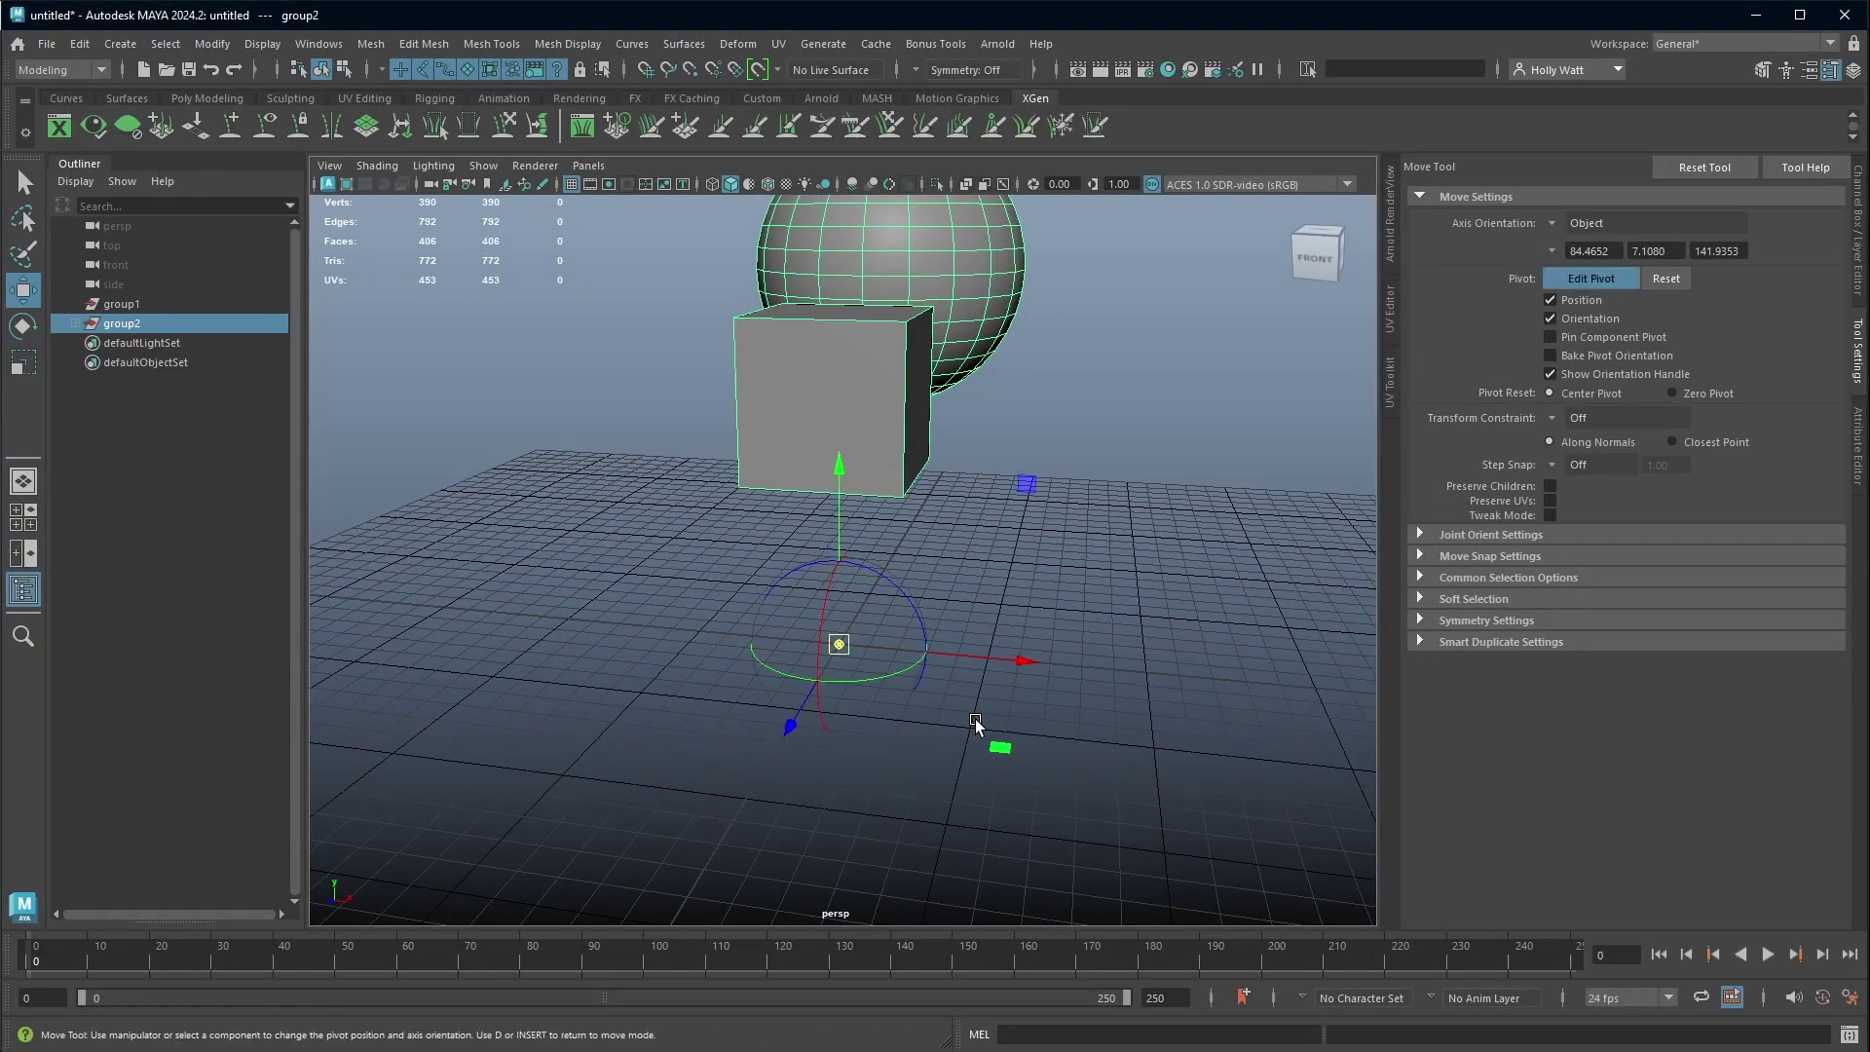
pyautogui.keyDown('alt'); pyautogui.moveTo(951, 718); pyautogui.dragTo(920, 721); pyautogui.keyUp('alt')
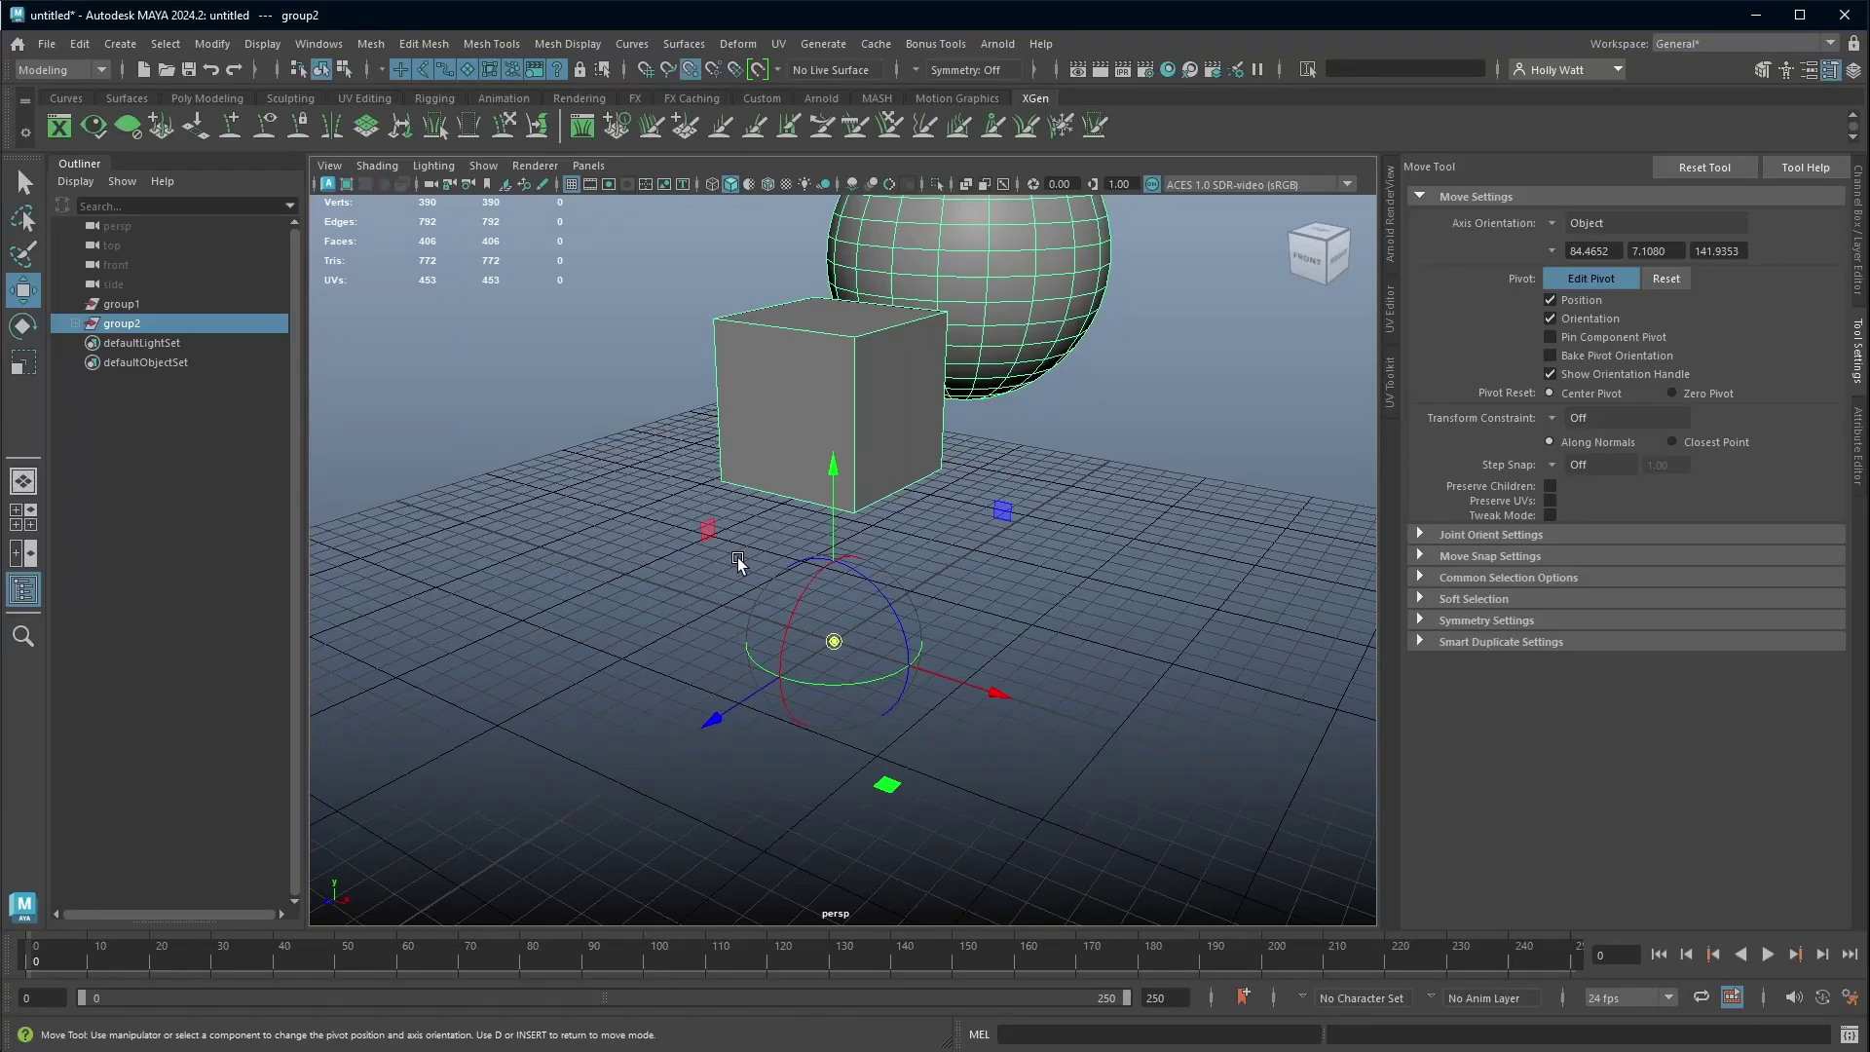
pyautogui.click(733, 466)
pyautogui.click(716, 480)
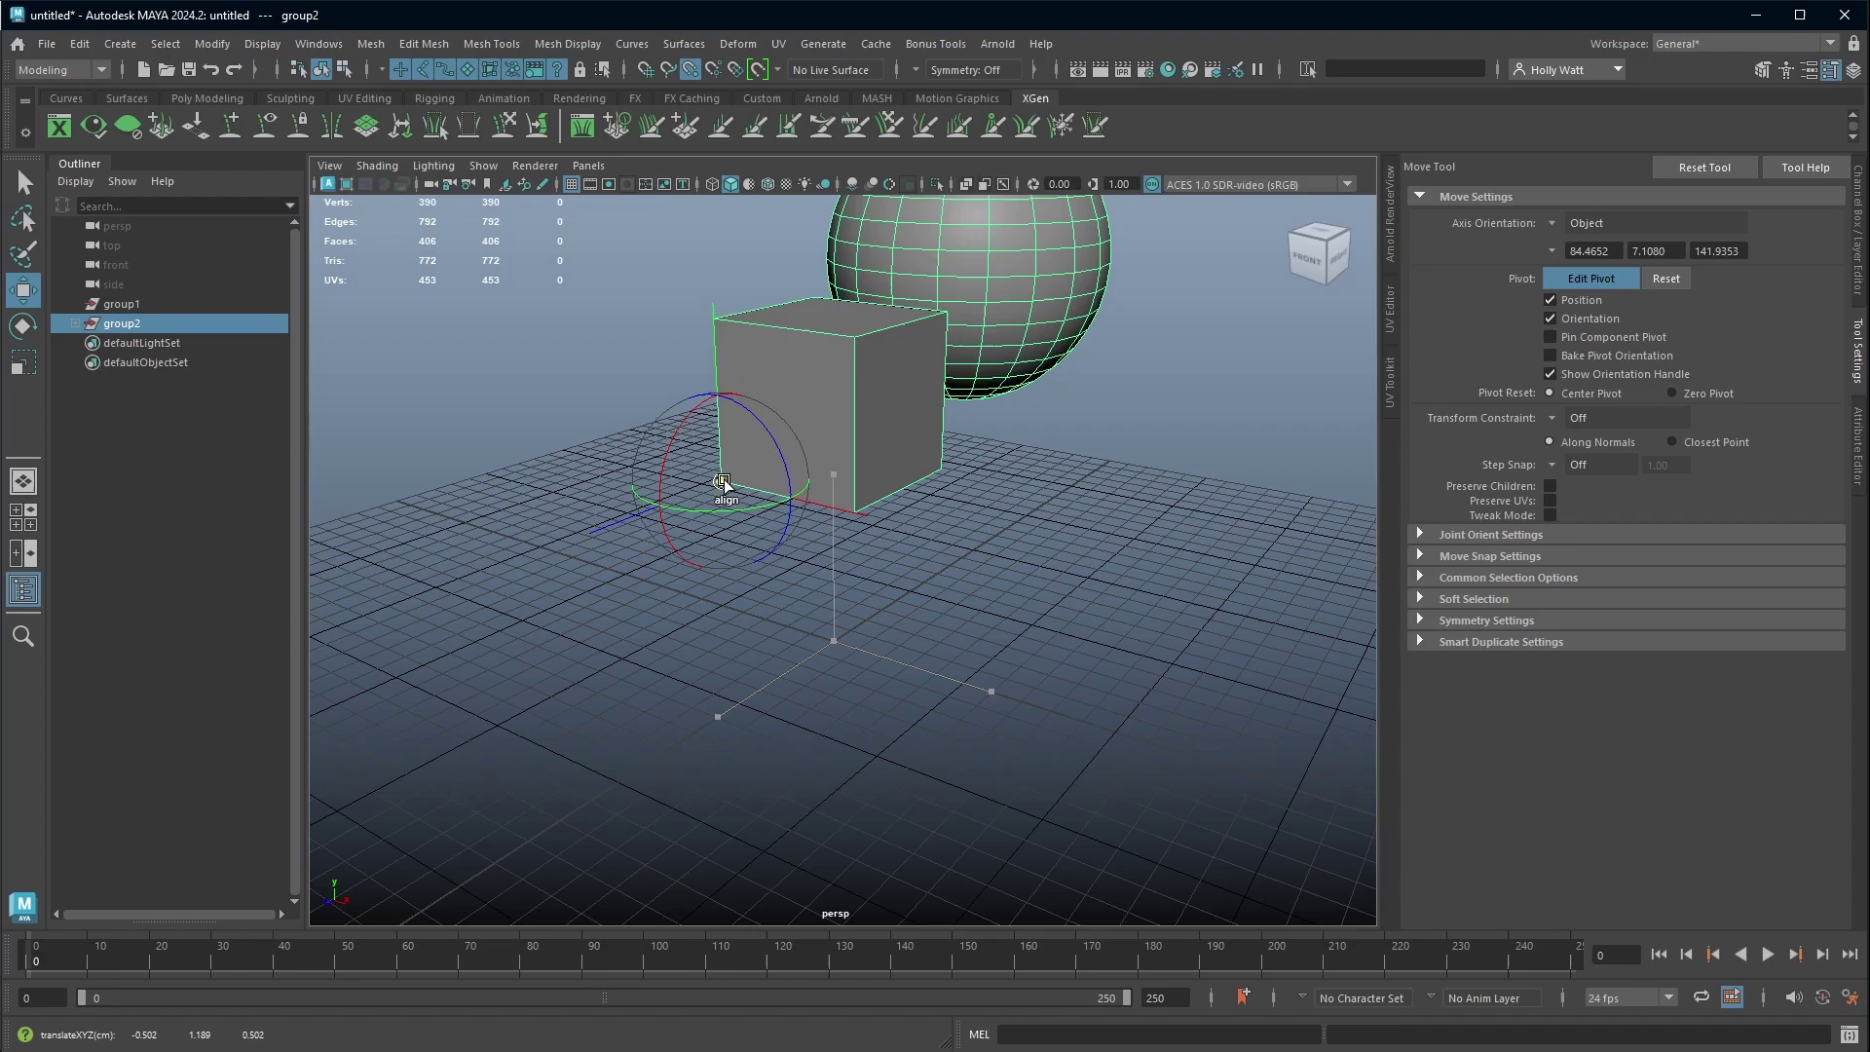
pyautogui.keyDown('alt'); pyautogui.moveTo(771, 594); pyautogui.dragTo(891, 545); pyautogui.keyUp('alt')
pyautogui.press('e')
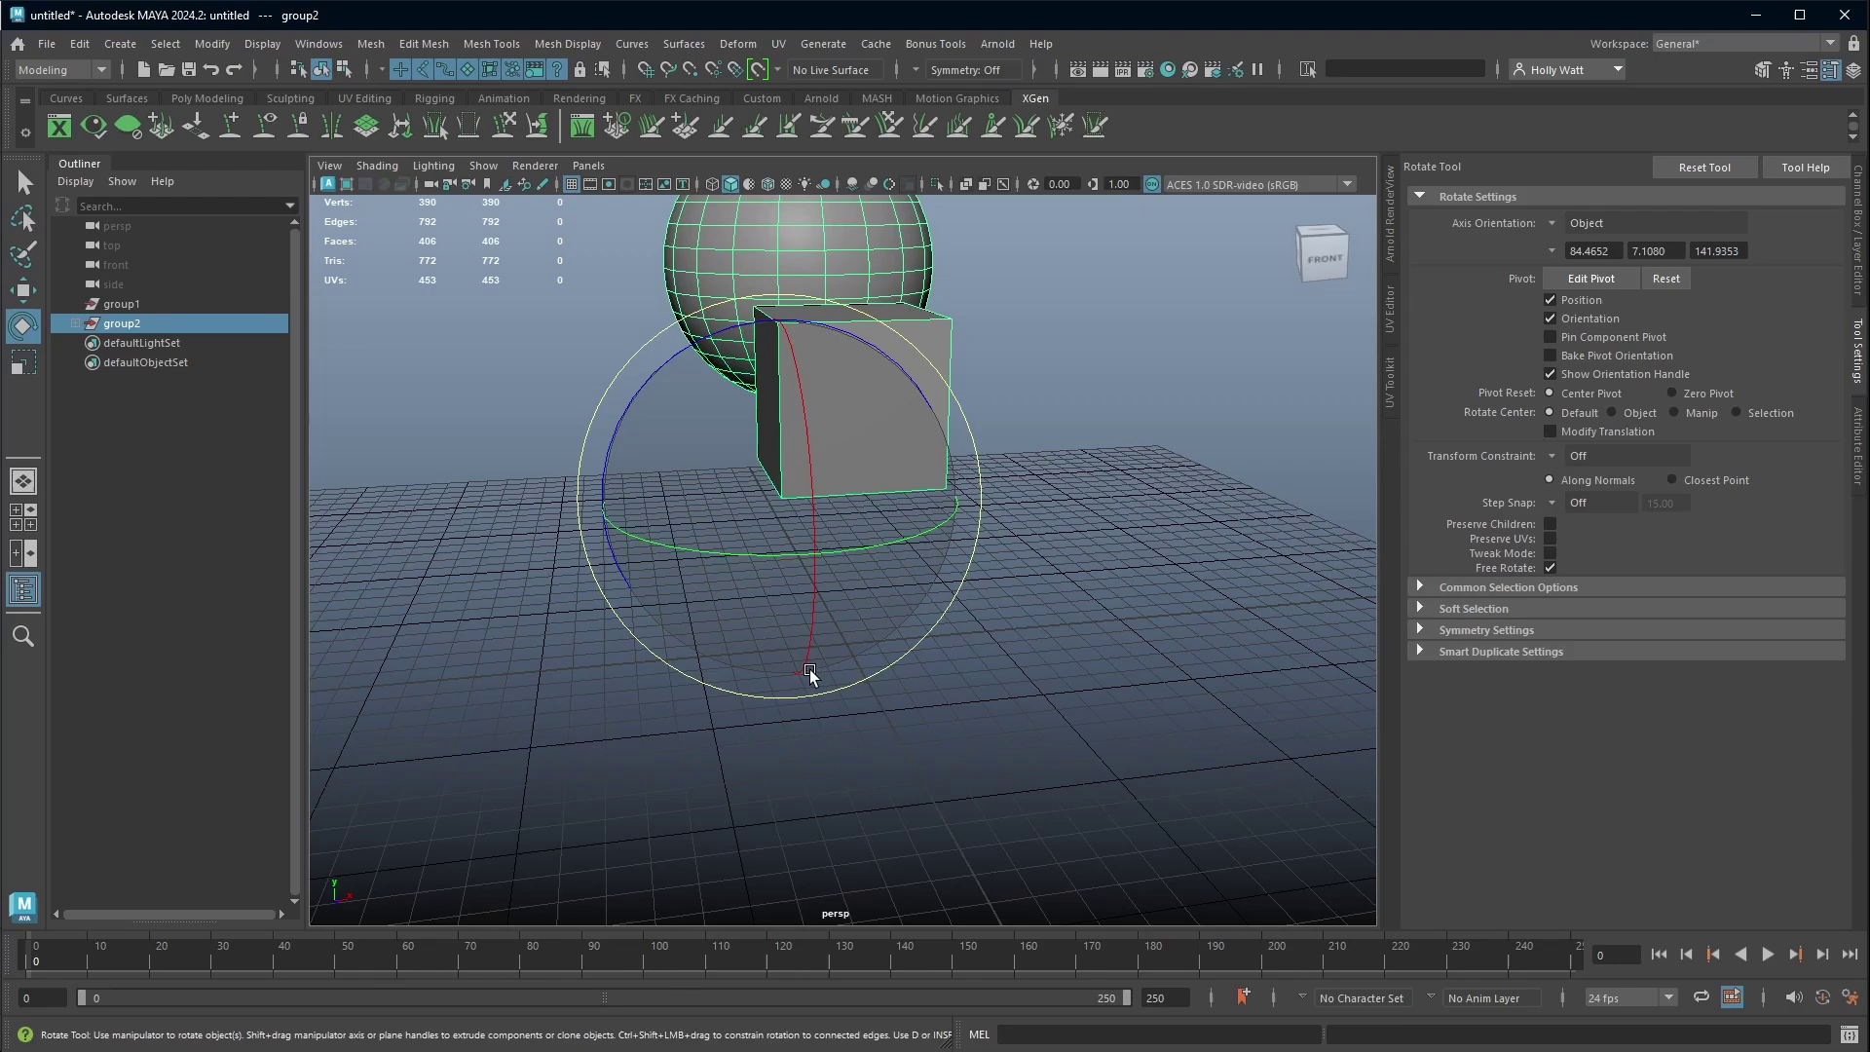
pyautogui.keyDown('alt'); pyautogui.moveTo(809, 674); pyautogui.dragTo(956, 551); pyautogui.keyUp('alt')
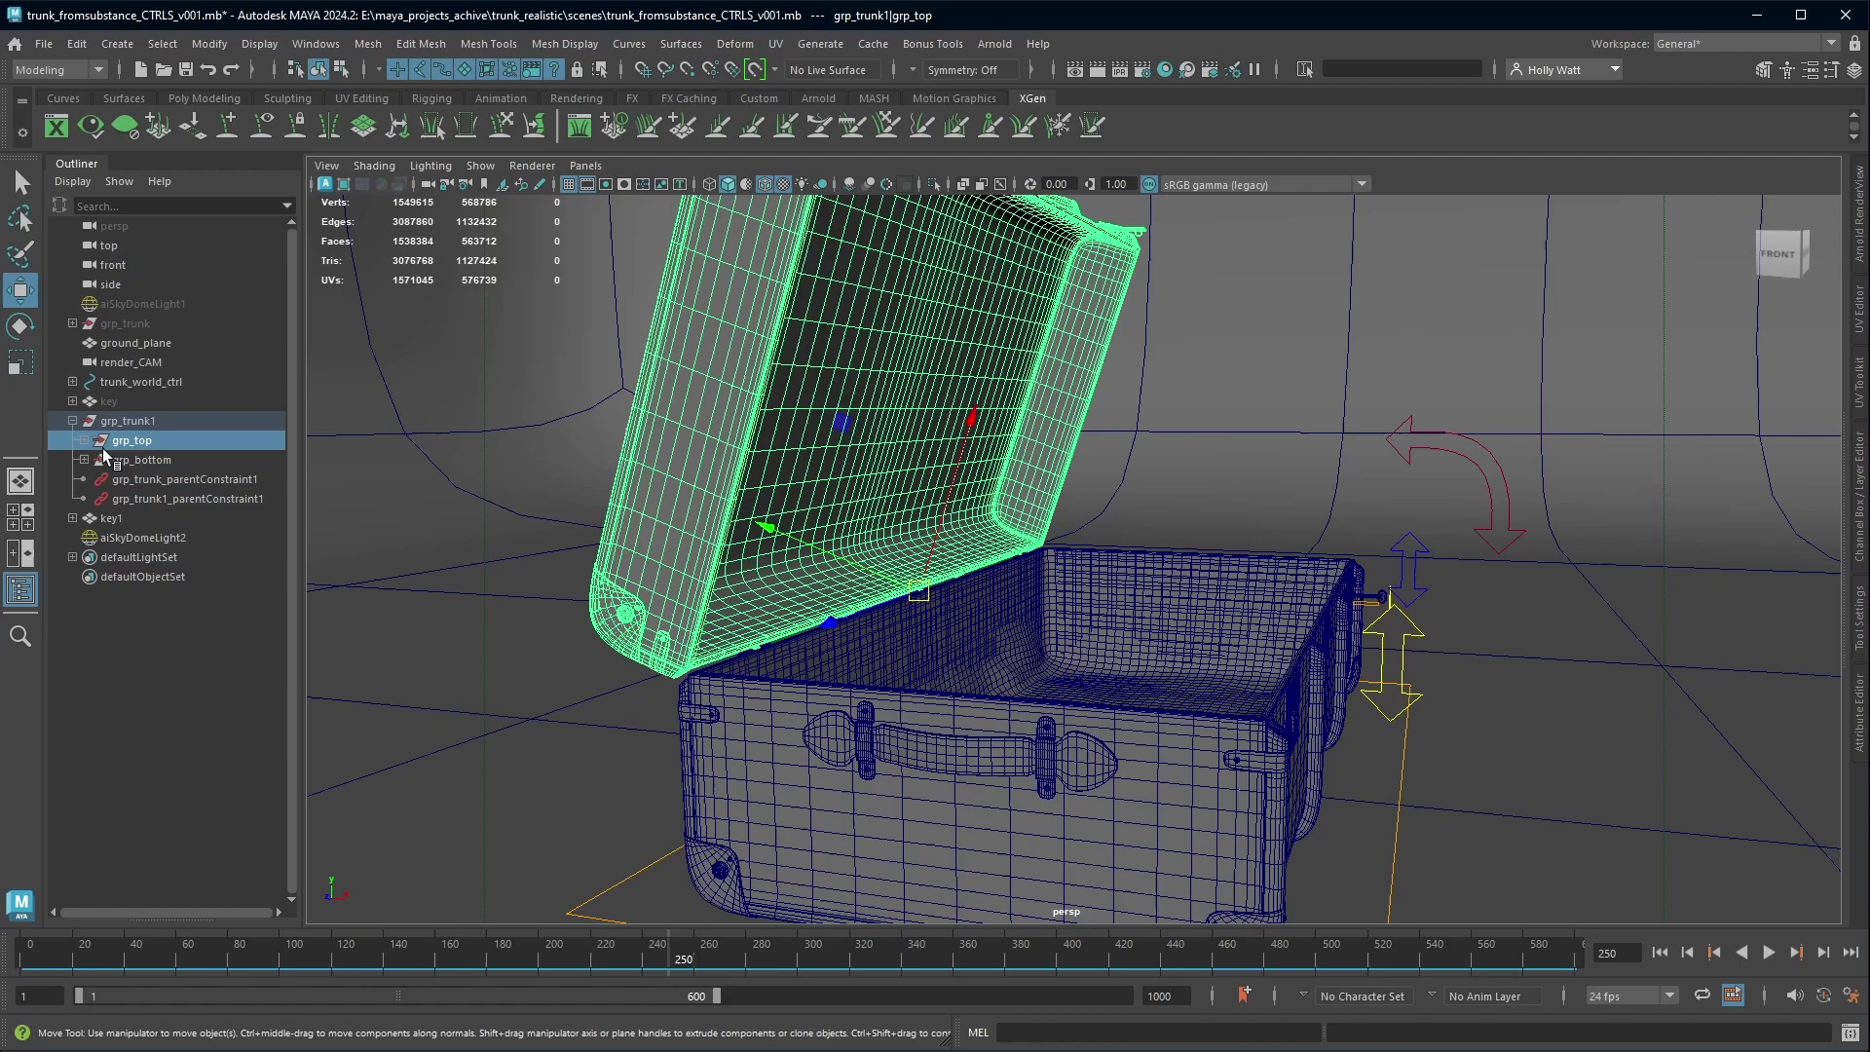
# - Examine the open trunk from several sides, selecting brace_top03 and brace_top02 on its lid individually
pyautogui.keyDown('alt'); pyautogui.moveTo(1026, 620); pyautogui.dragTo(1117, 599); pyautogui.keyUp('alt')
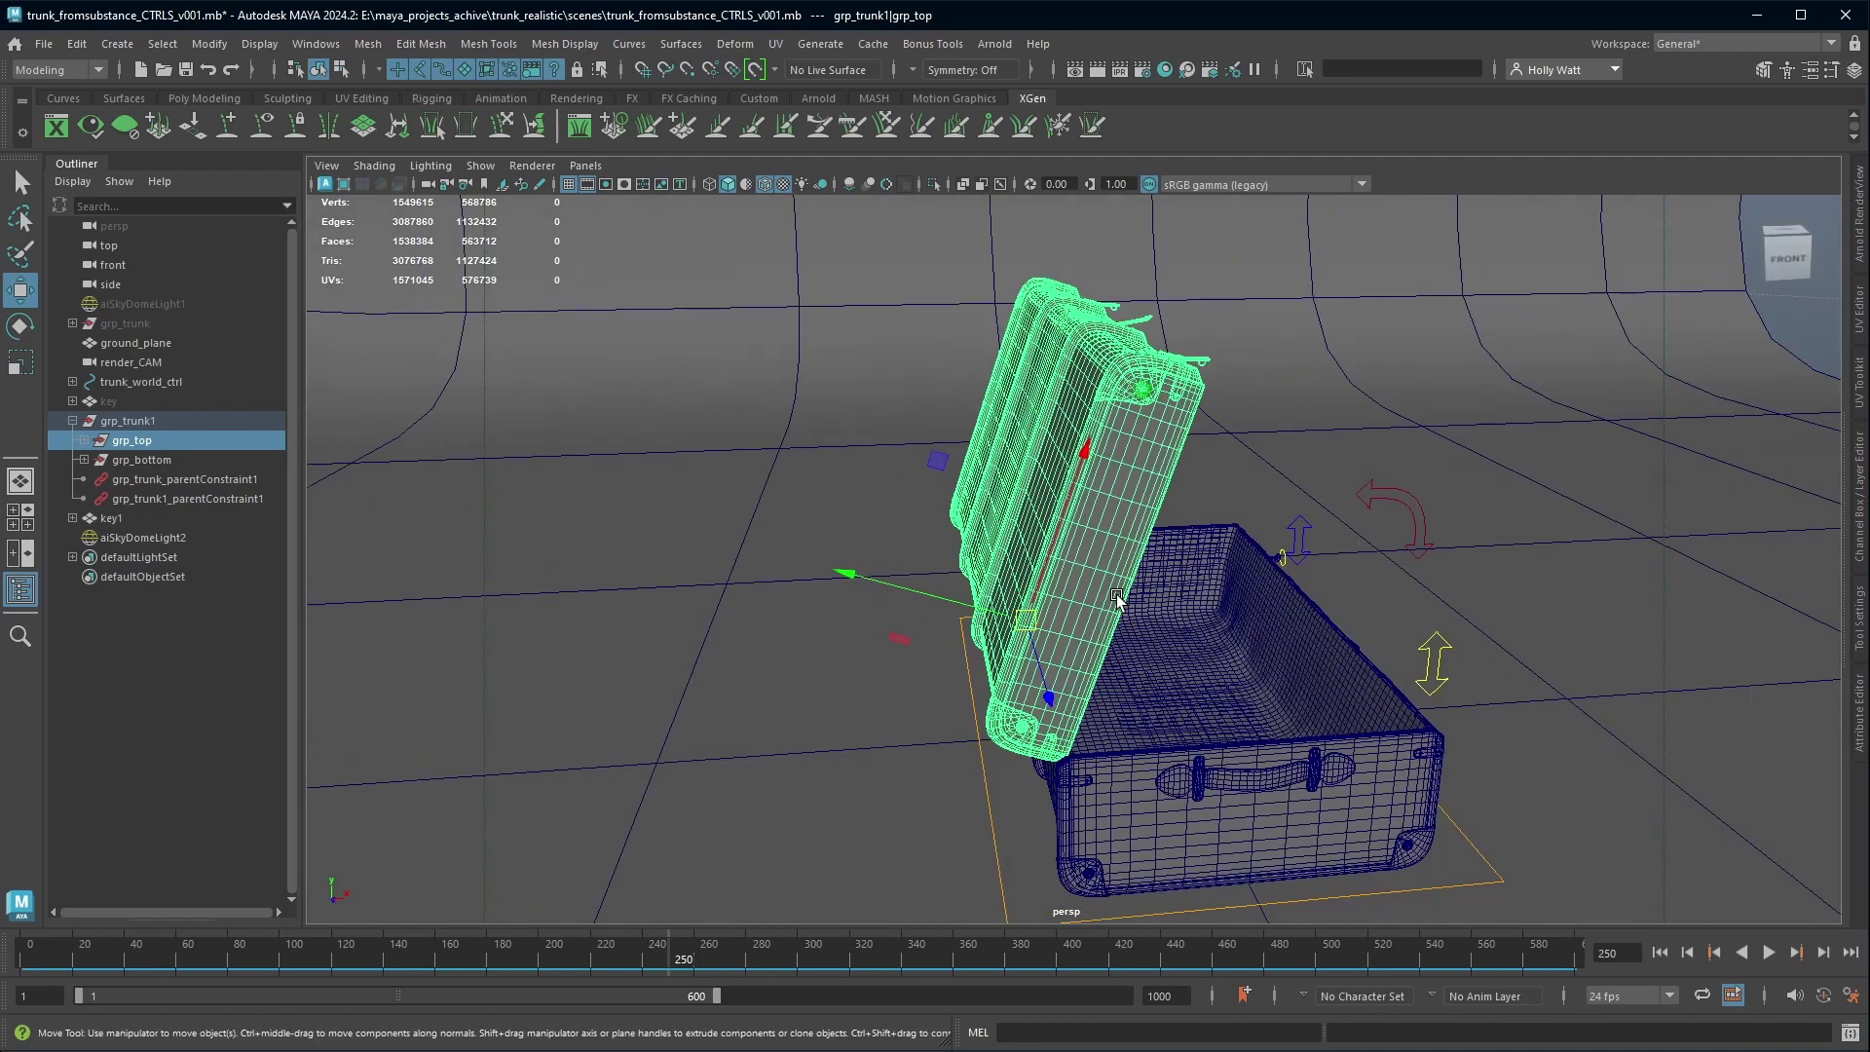
pyautogui.click(1125, 395)
pyautogui.keyDown('alt'); pyautogui.moveTo(1125, 394); pyautogui.dragTo(1276, 356); pyautogui.keyUp('alt')
pyautogui.click(1279, 352)
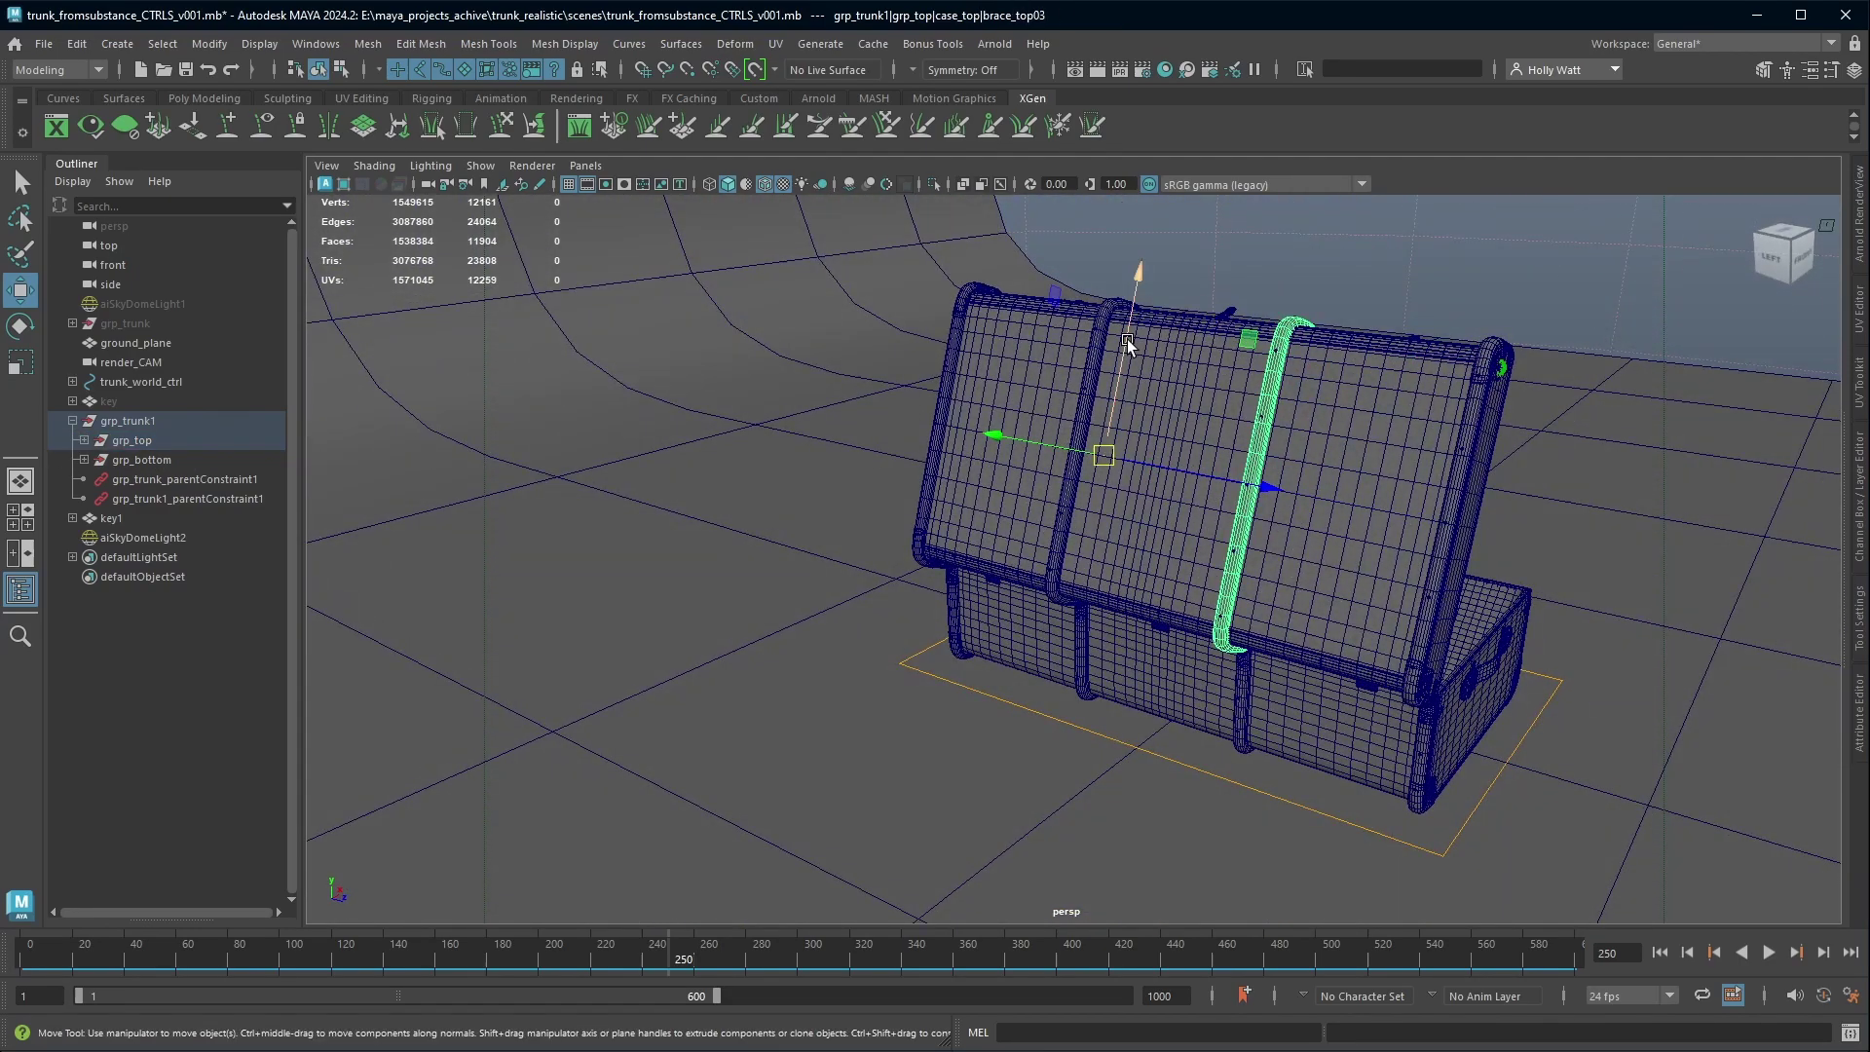
pyautogui.click(1126, 339)
pyautogui.keyDown('alt'); pyautogui.moveTo(979, 317); pyautogui.dragTo(371, 527); pyautogui.keyUp('alt')
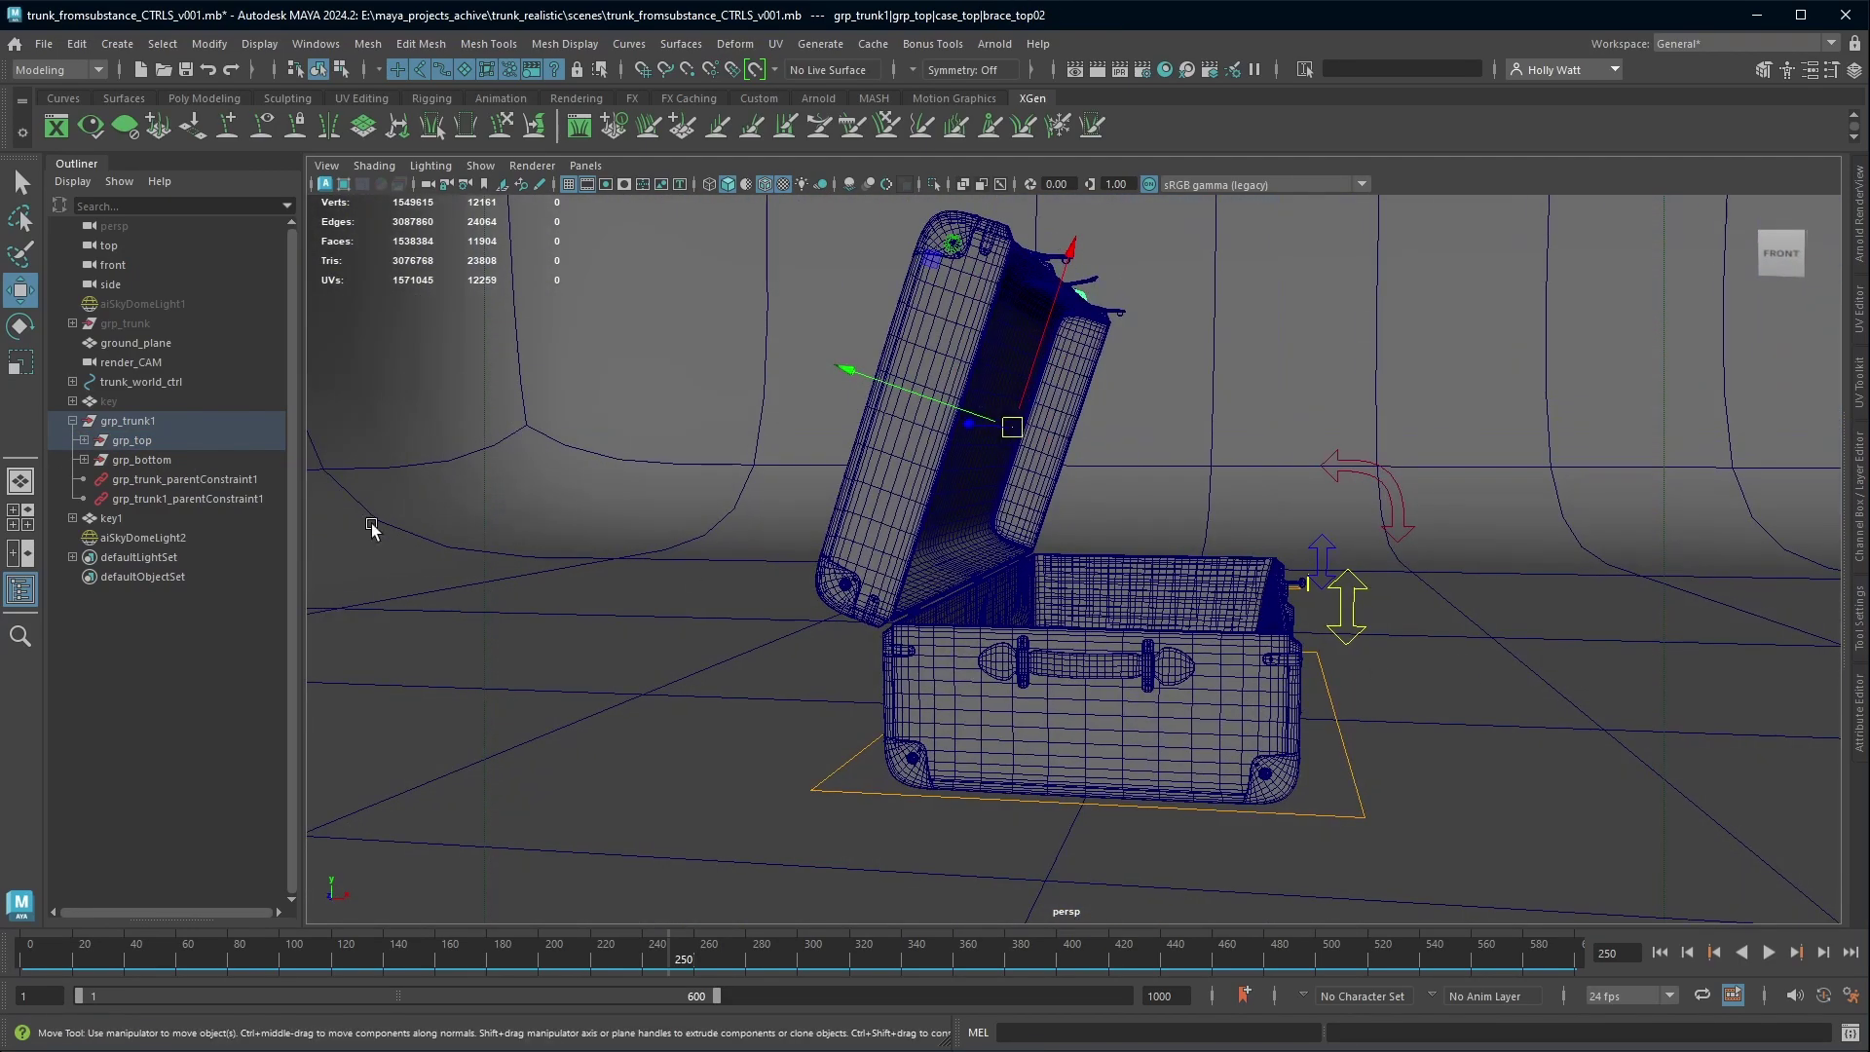
# - Select grp_top, the group holding the trunk's lid
pyautogui.click(142, 441)
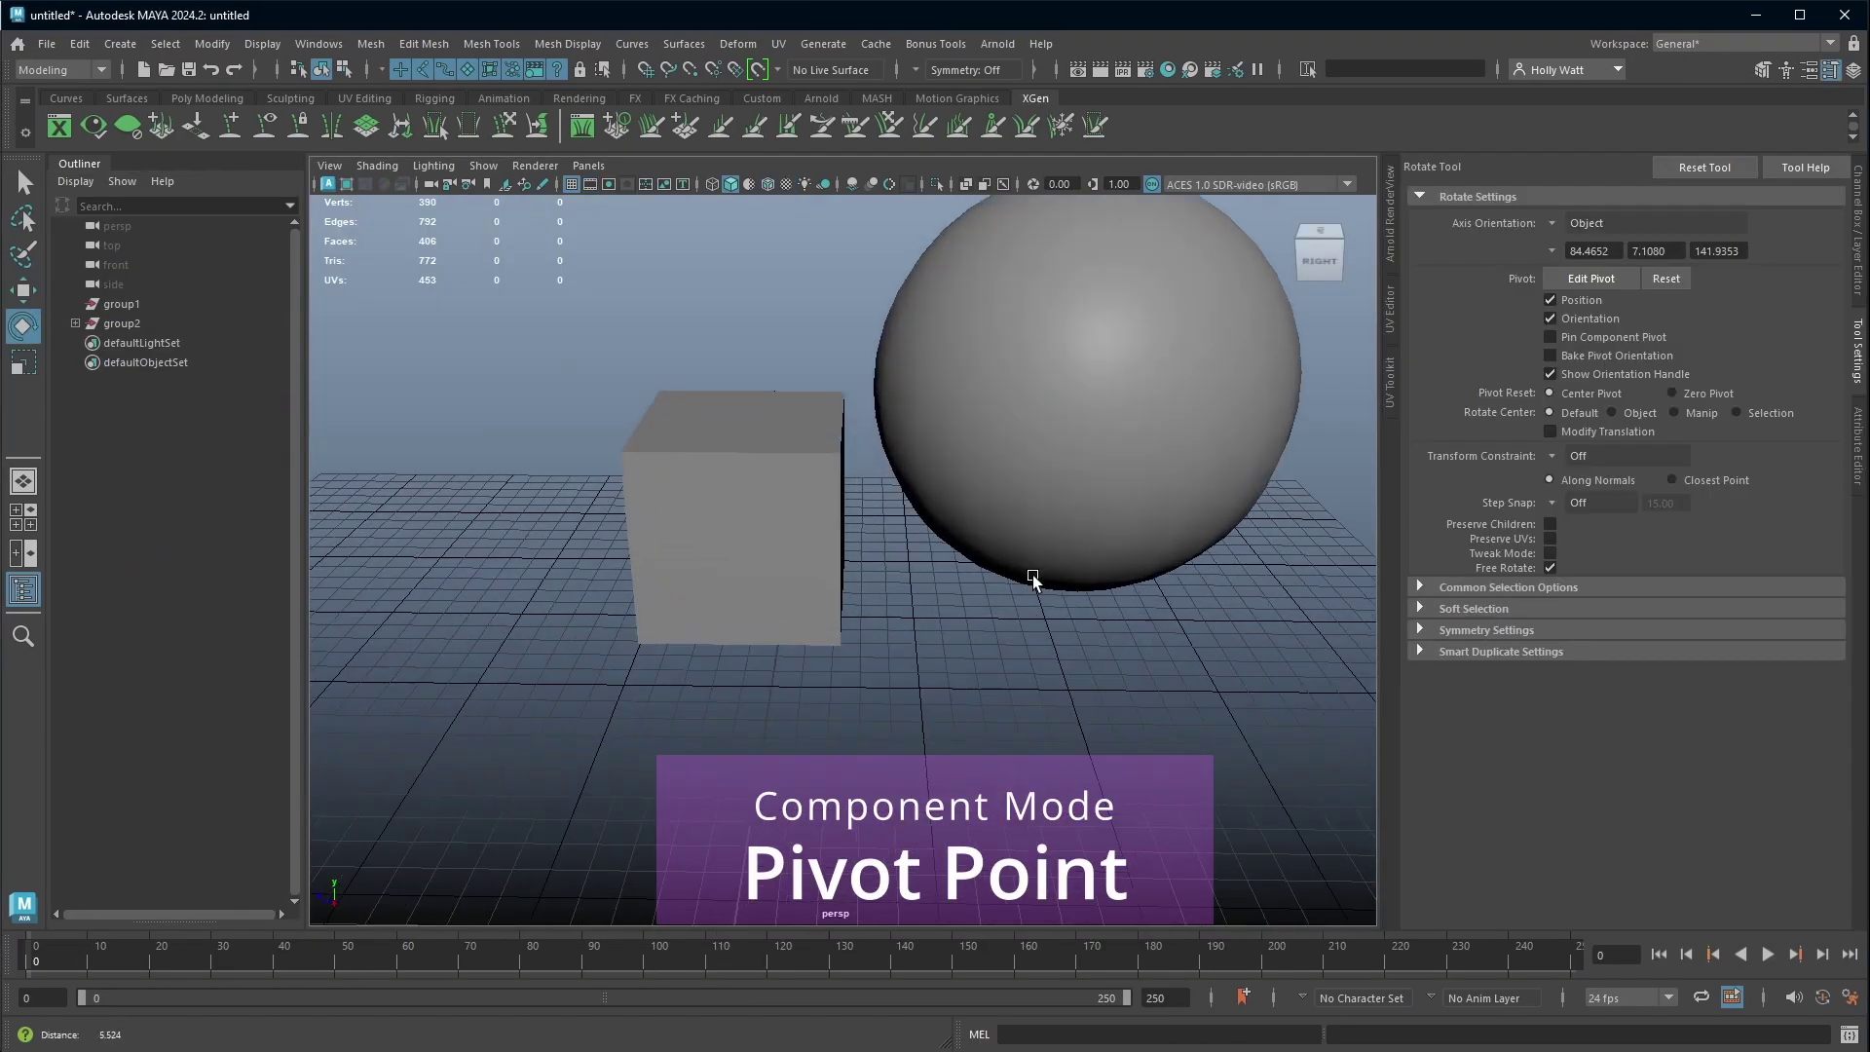
# - Select pSphere1, activate the Move tool and put the sphere into face selection mode
pyautogui.keyDown('alt'); pyautogui.moveTo(1031, 575); pyautogui.dragTo(1019, 652); pyautogui.keyUp('alt')
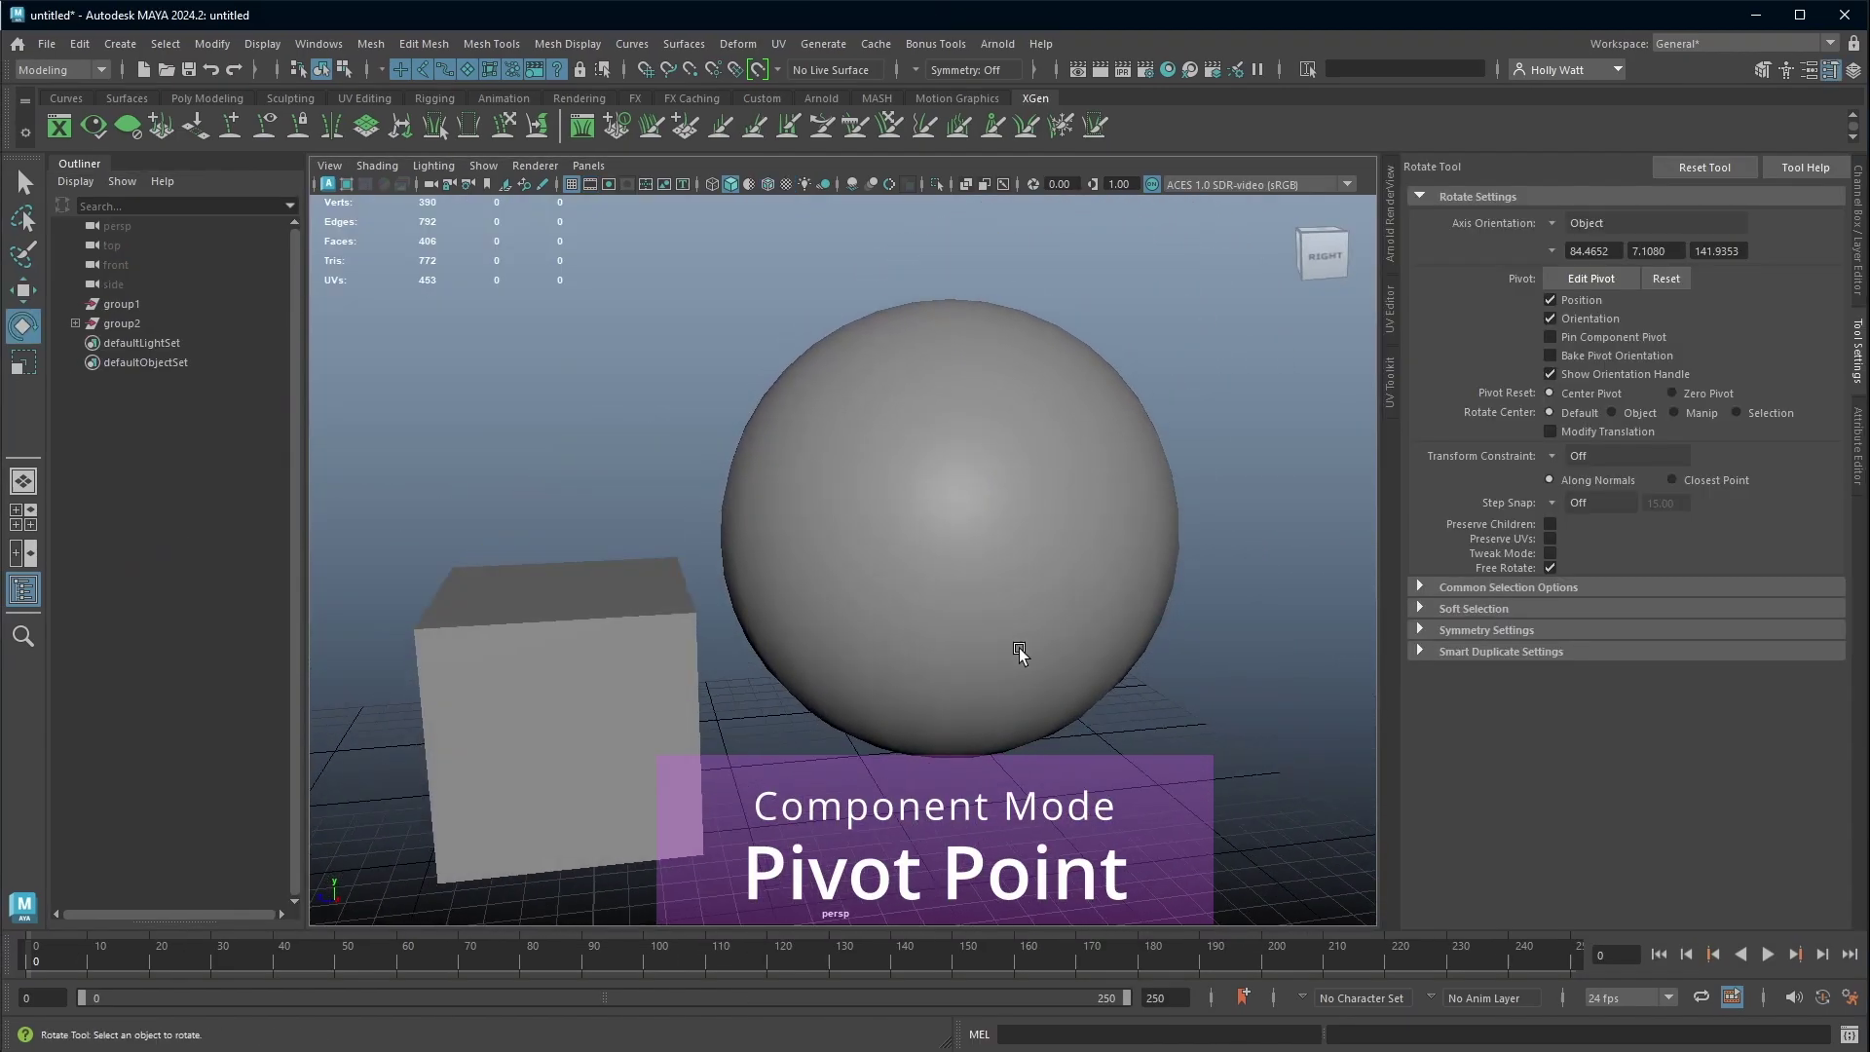
pyautogui.click(1012, 542)
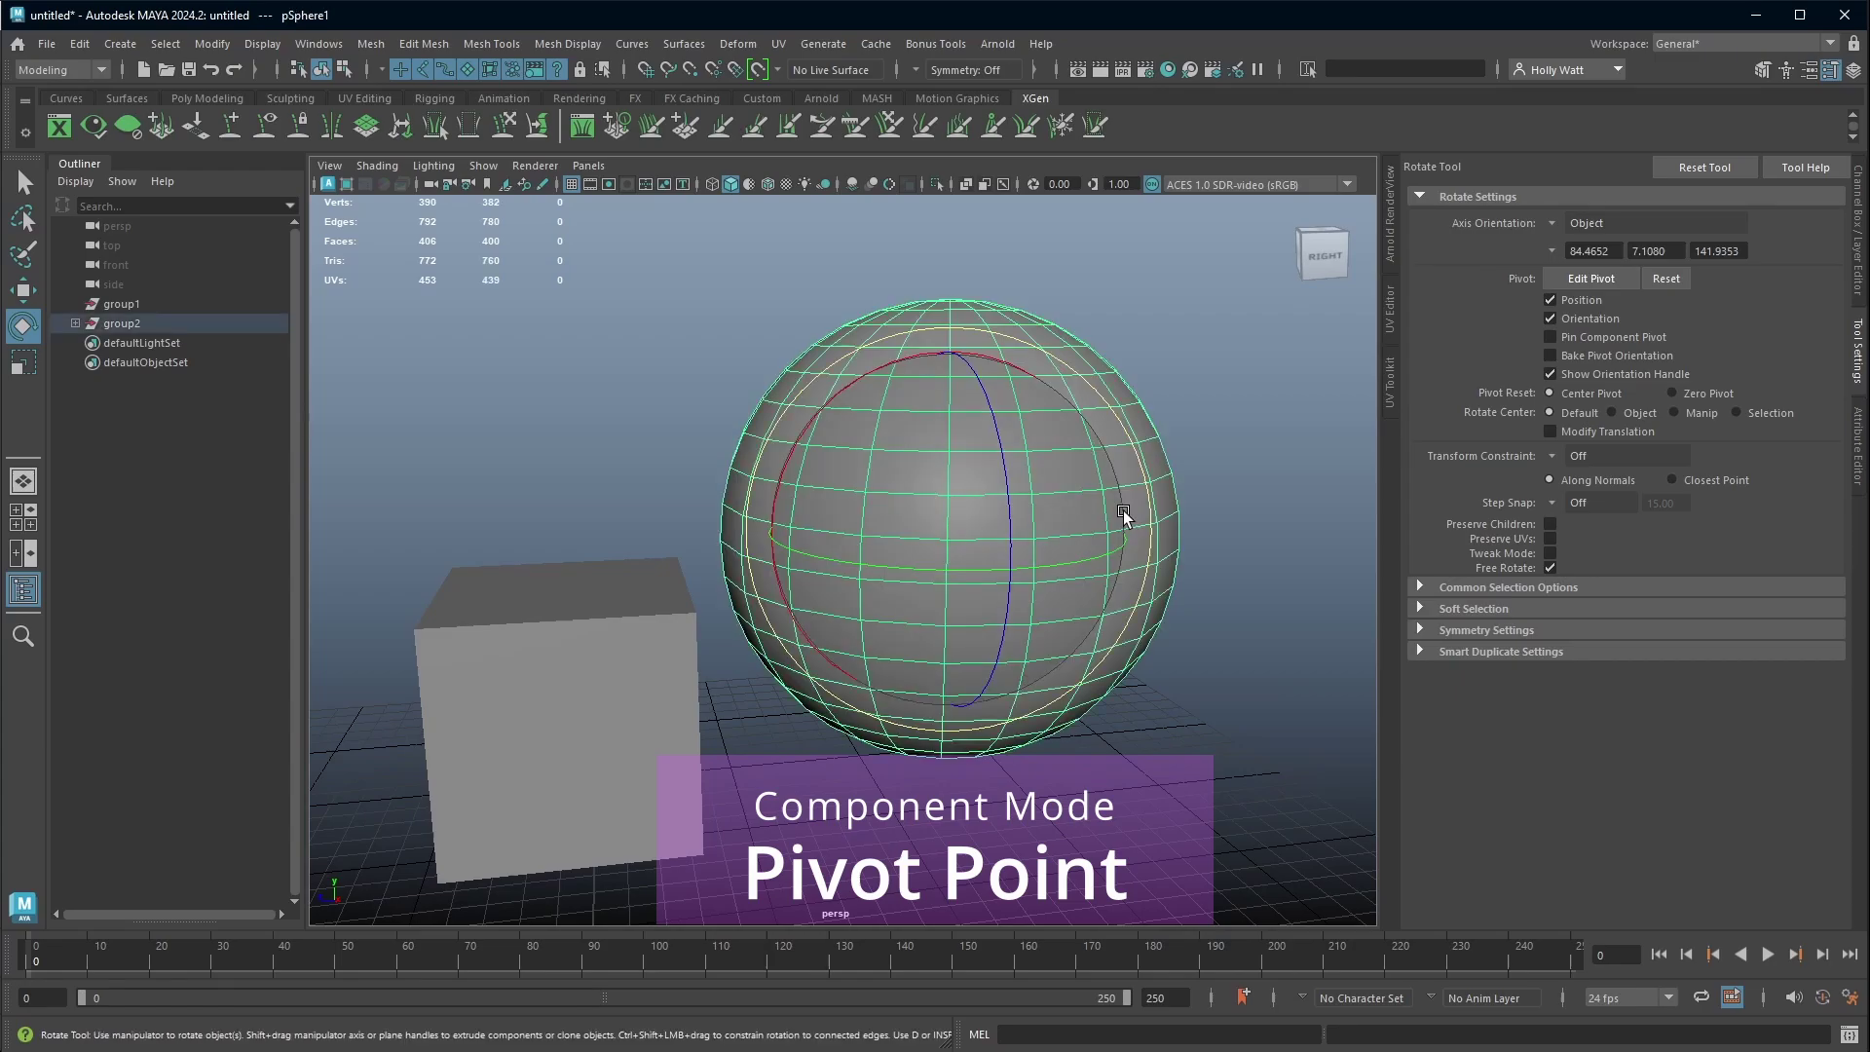
pyautogui.keyDown('alt'); pyautogui.moveTo(1119, 513); pyautogui.dragTo(1088, 510); pyautogui.keyUp('alt')
pyautogui.press('w')
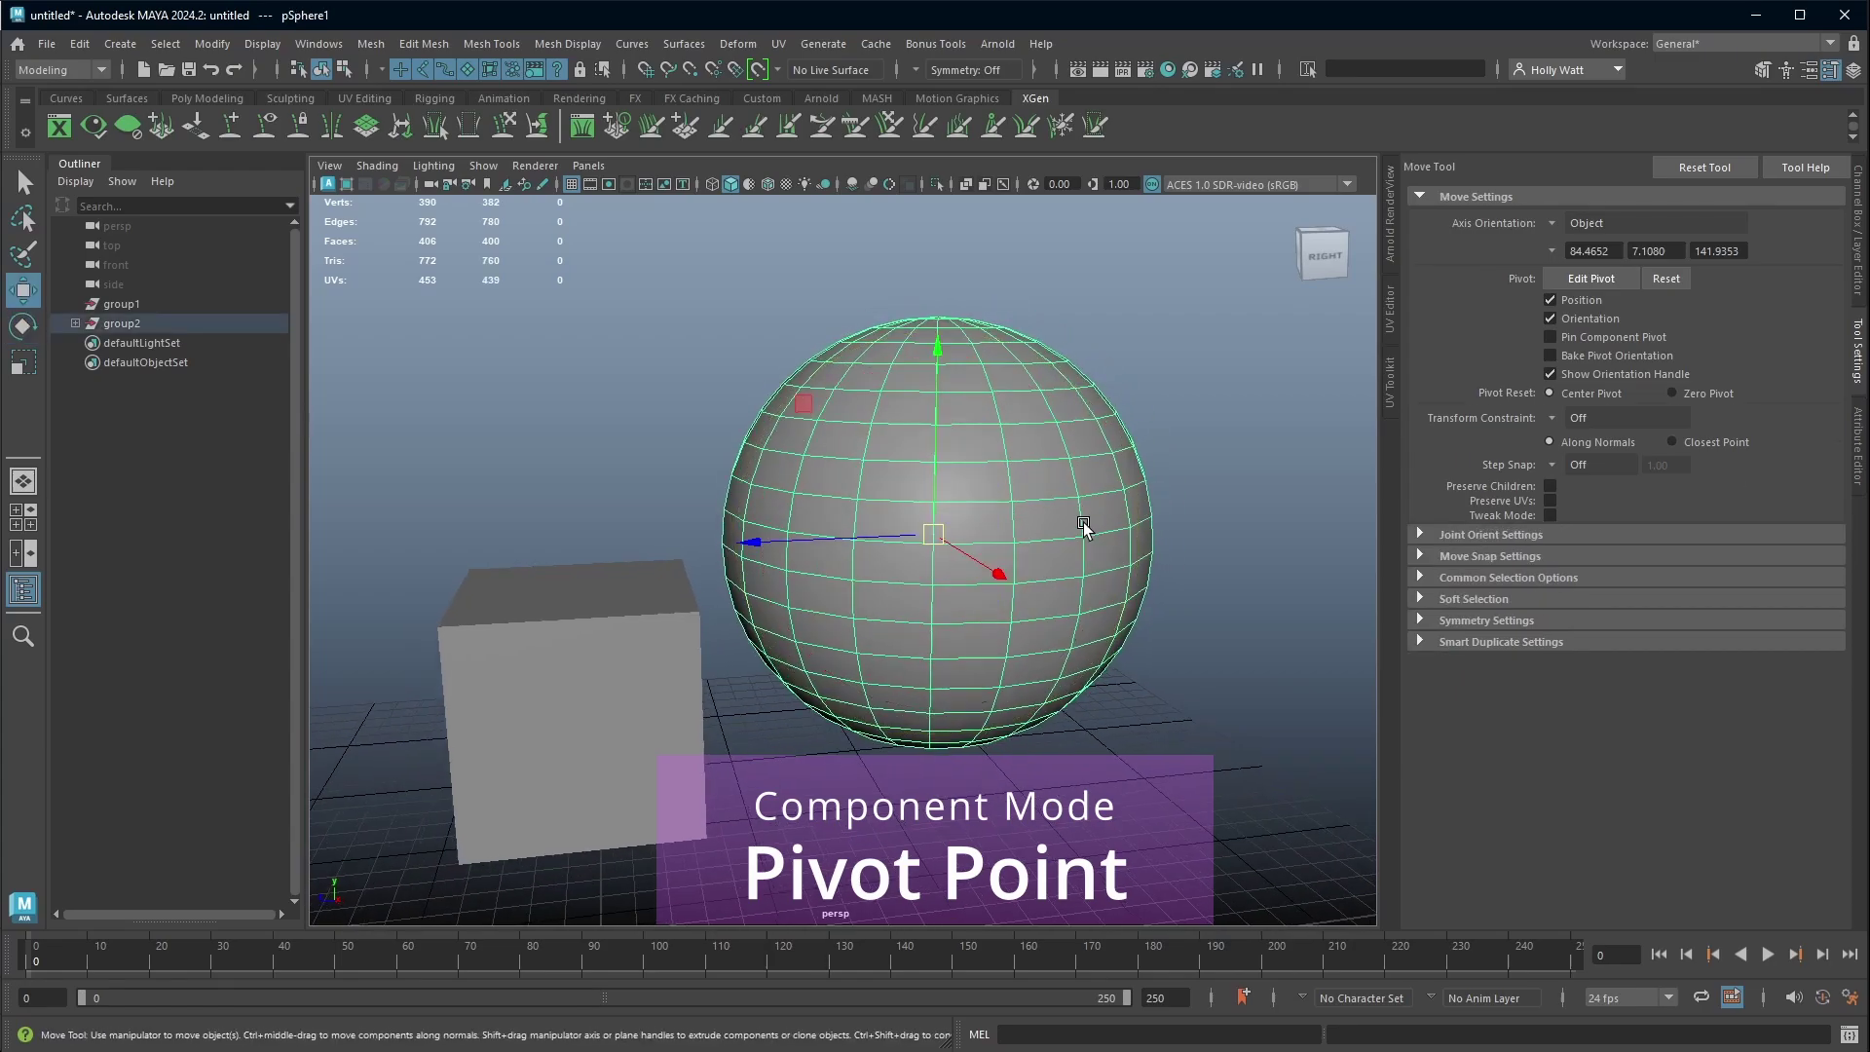
pyautogui.keyDown('alt'); pyautogui.moveTo(1068, 535); pyautogui.dragTo(1016, 541); pyautogui.keyUp('alt')
pyautogui.moveTo(1017, 542); pyautogui.dragTo(1021, 581, button='right')
# - Select a block of eight faces, two wide and four high, on the side of the sphere
pyautogui.click(1034, 526)
pyautogui.keyDown('shift'); pyautogui.click(1096, 508); pyautogui.keyUp('shift')
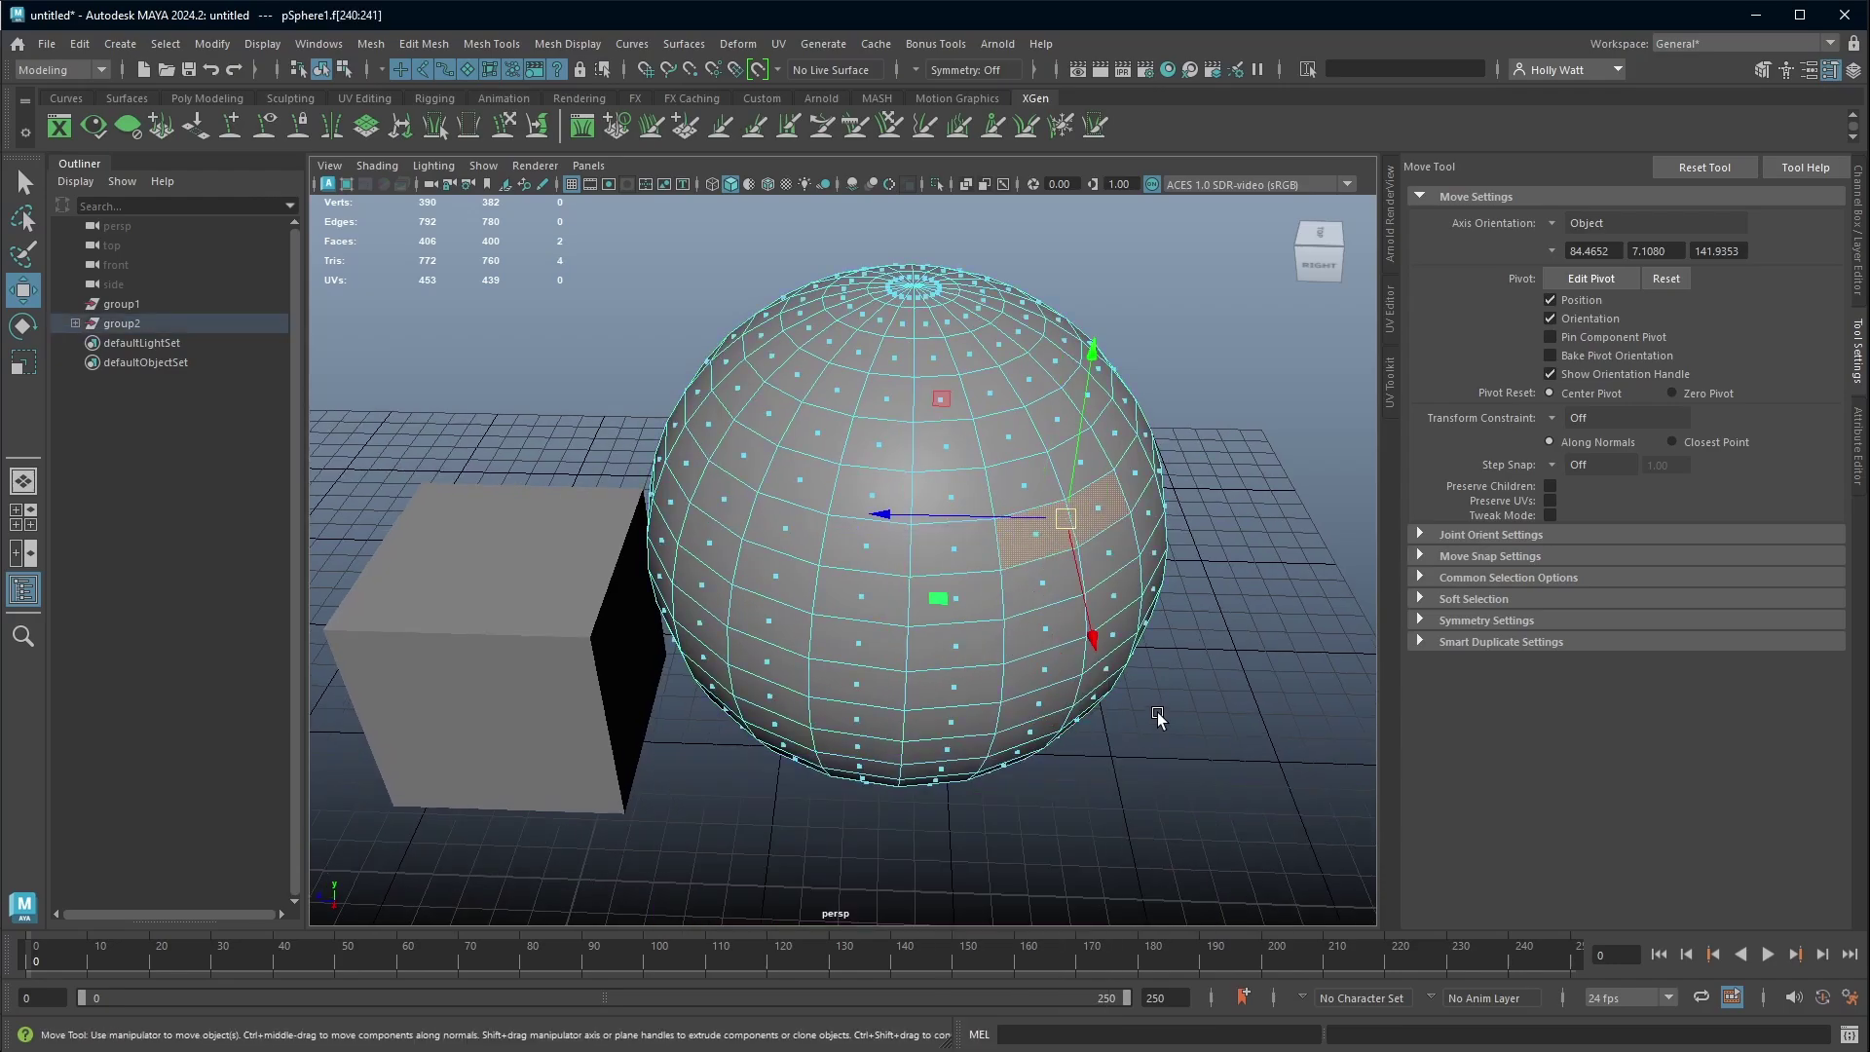
pyautogui.keyDown('shift'); pyautogui.click(1040, 579); pyautogui.keyUp('shift')
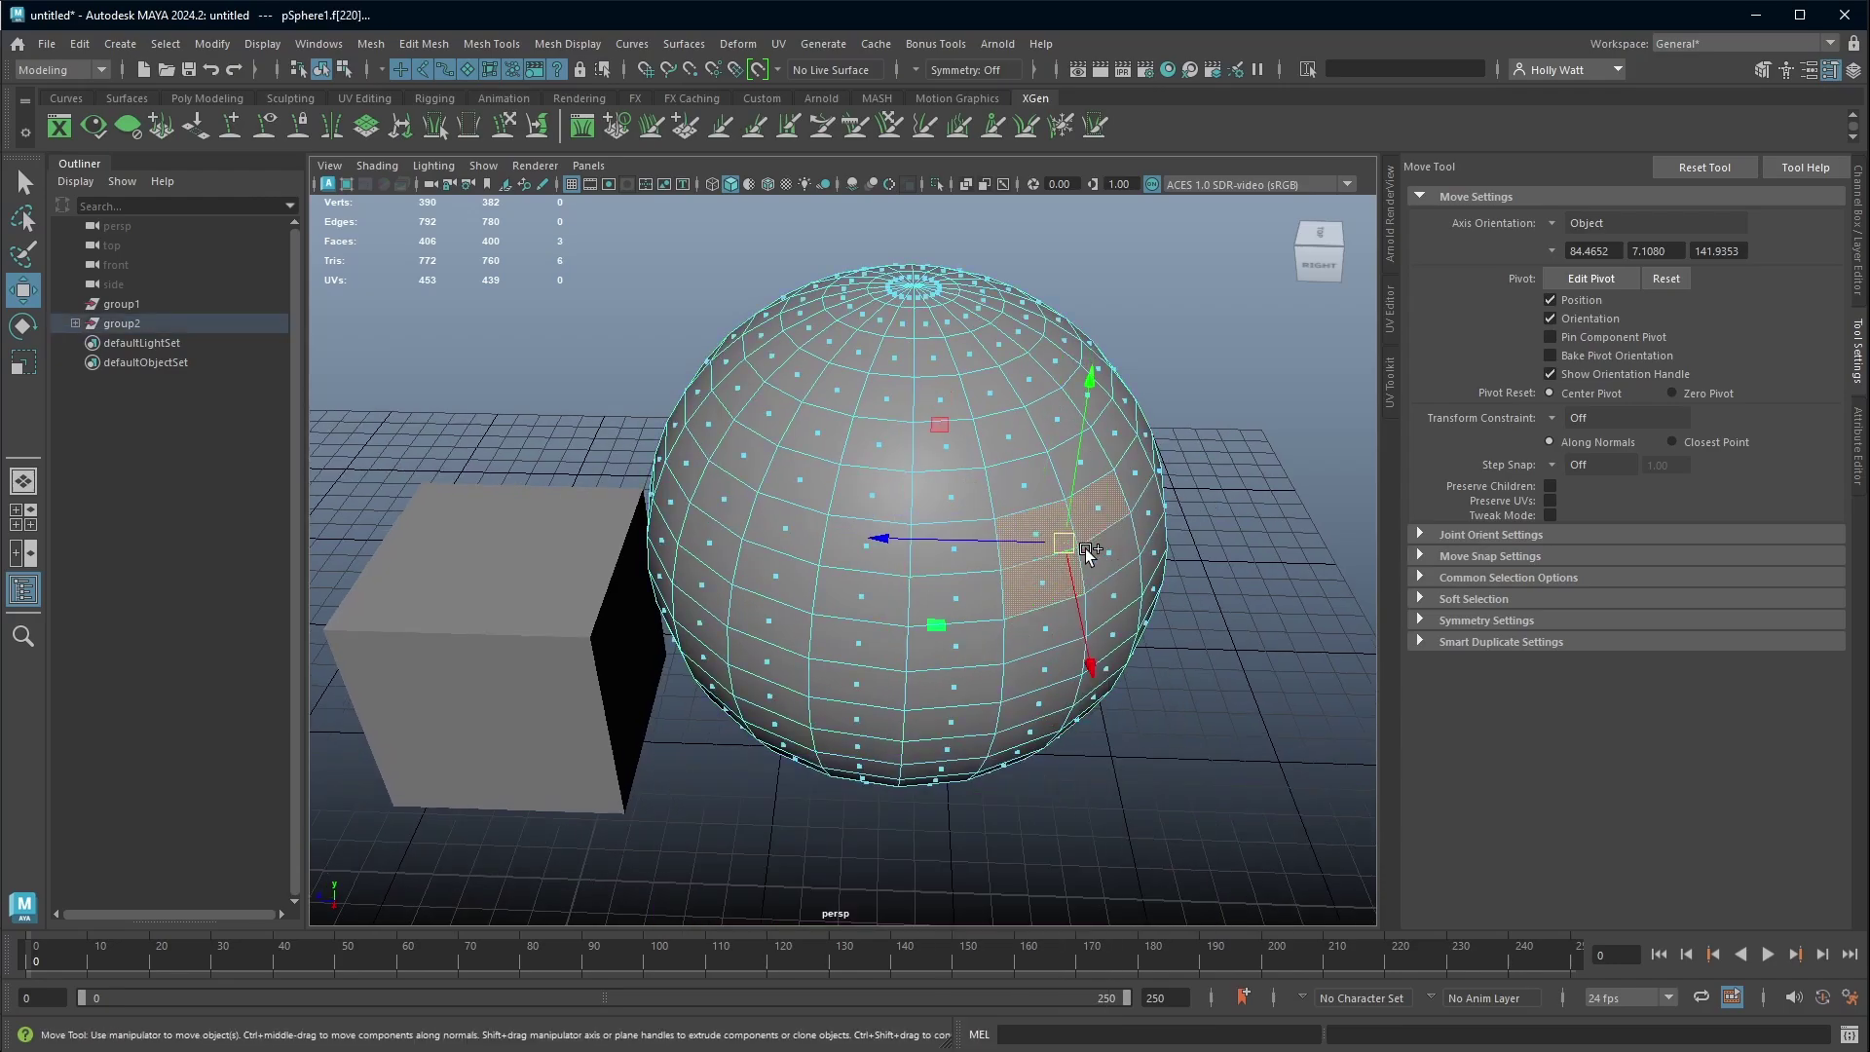
pyautogui.keyDown('shift'); pyautogui.click(1110, 551); pyautogui.keyUp('shift')
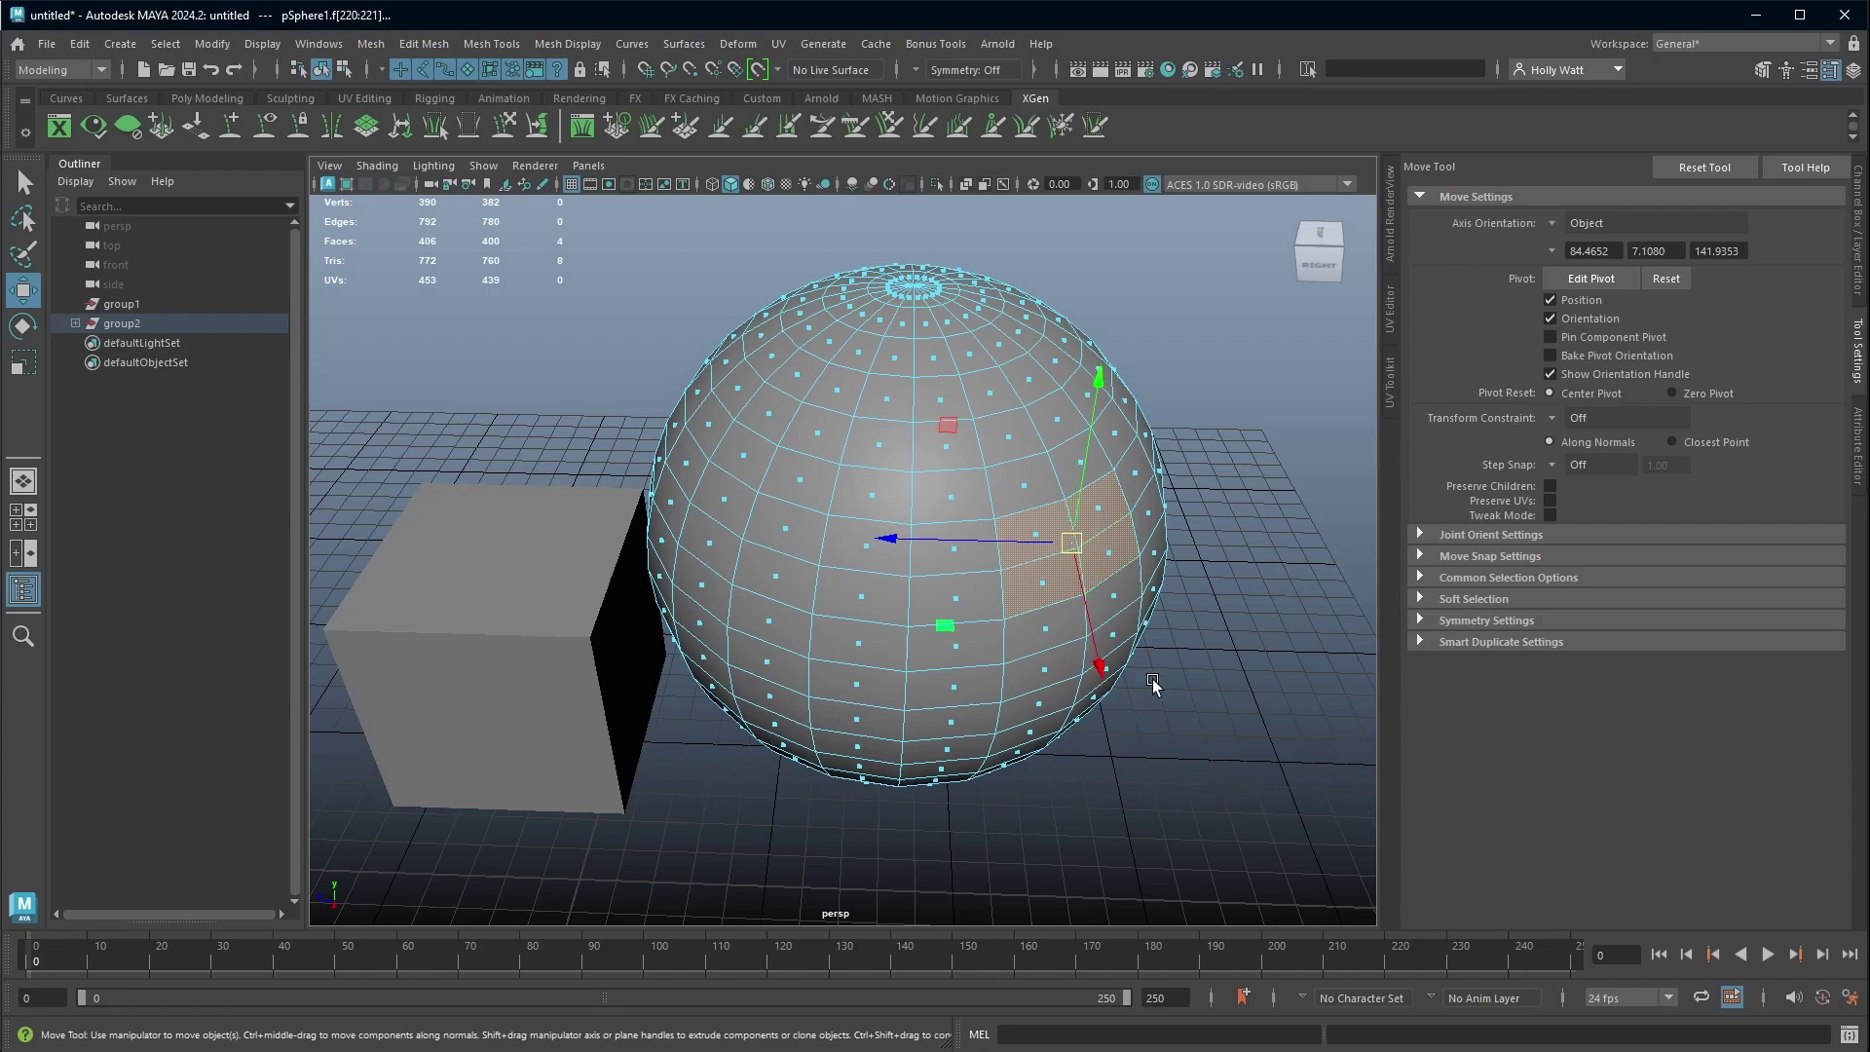
pyautogui.keyDown('shift'); pyautogui.click(1050, 631); pyautogui.keyUp('shift')
pyautogui.keyDown('shift'); pyautogui.click(1108, 593); pyautogui.keyUp('shift')
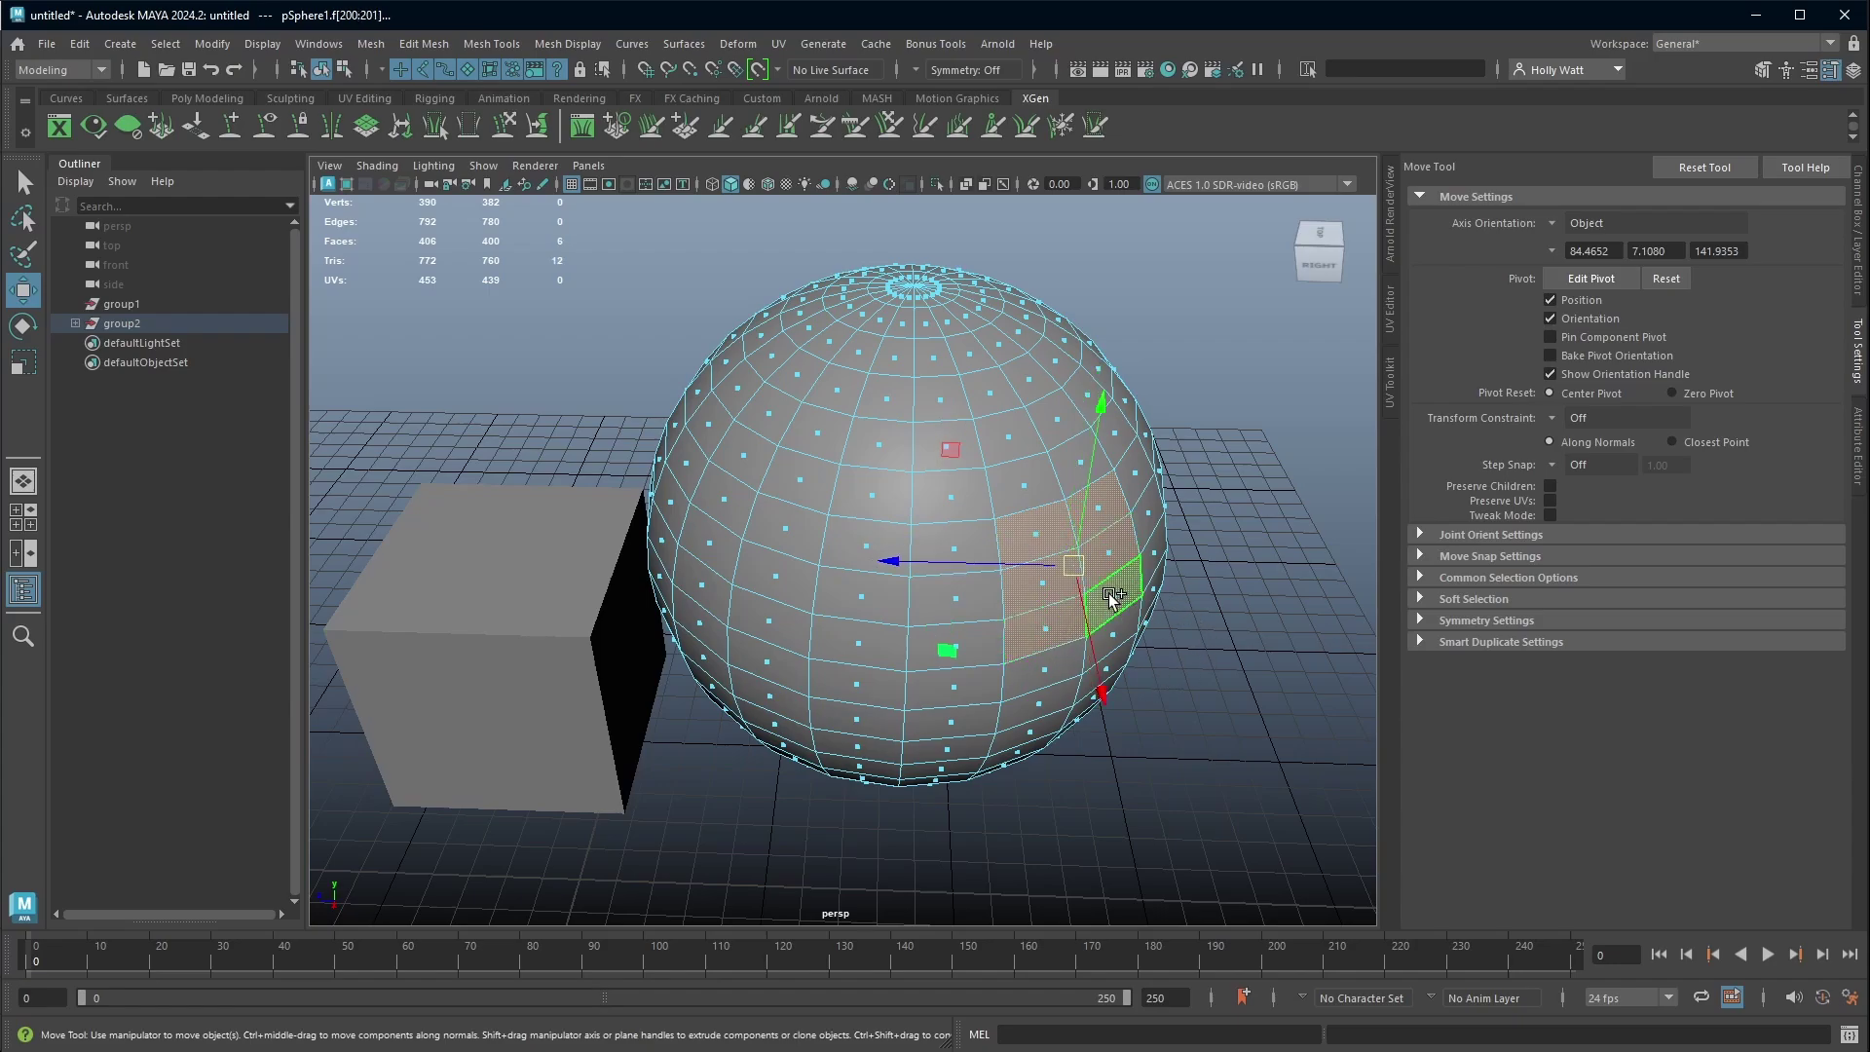
pyautogui.keyDown('shift'); pyautogui.click(1044, 670); pyautogui.keyUp('shift')
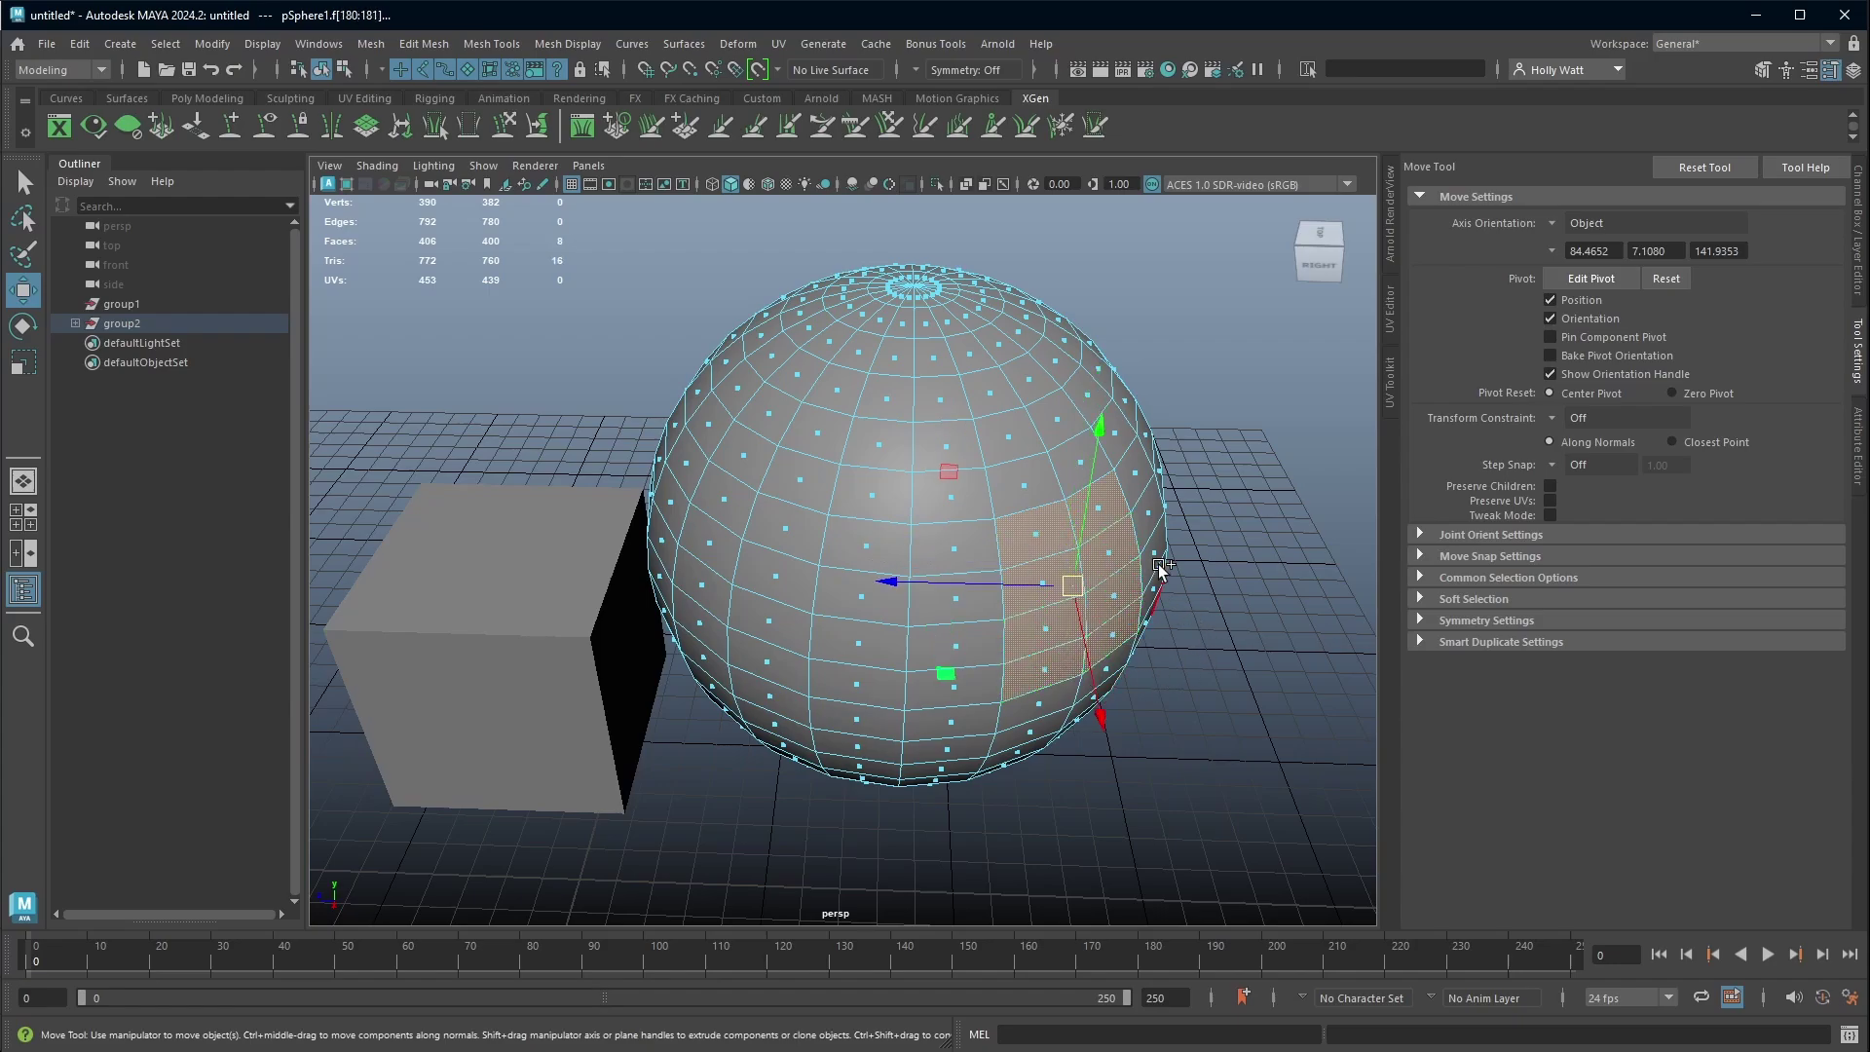
# - Add the adjacent third column of four faces to the selected block on the sphere
pyautogui.keyDown('alt'); pyautogui.moveTo(1159, 564); pyautogui.dragTo(997, 532); pyautogui.keyUp('alt')
pyautogui.keyDown('shift'); pyautogui.click(999, 532); pyautogui.keyUp('shift')
pyautogui.keyDown('shift'); pyautogui.click(1027, 587); pyautogui.keyUp('shift')
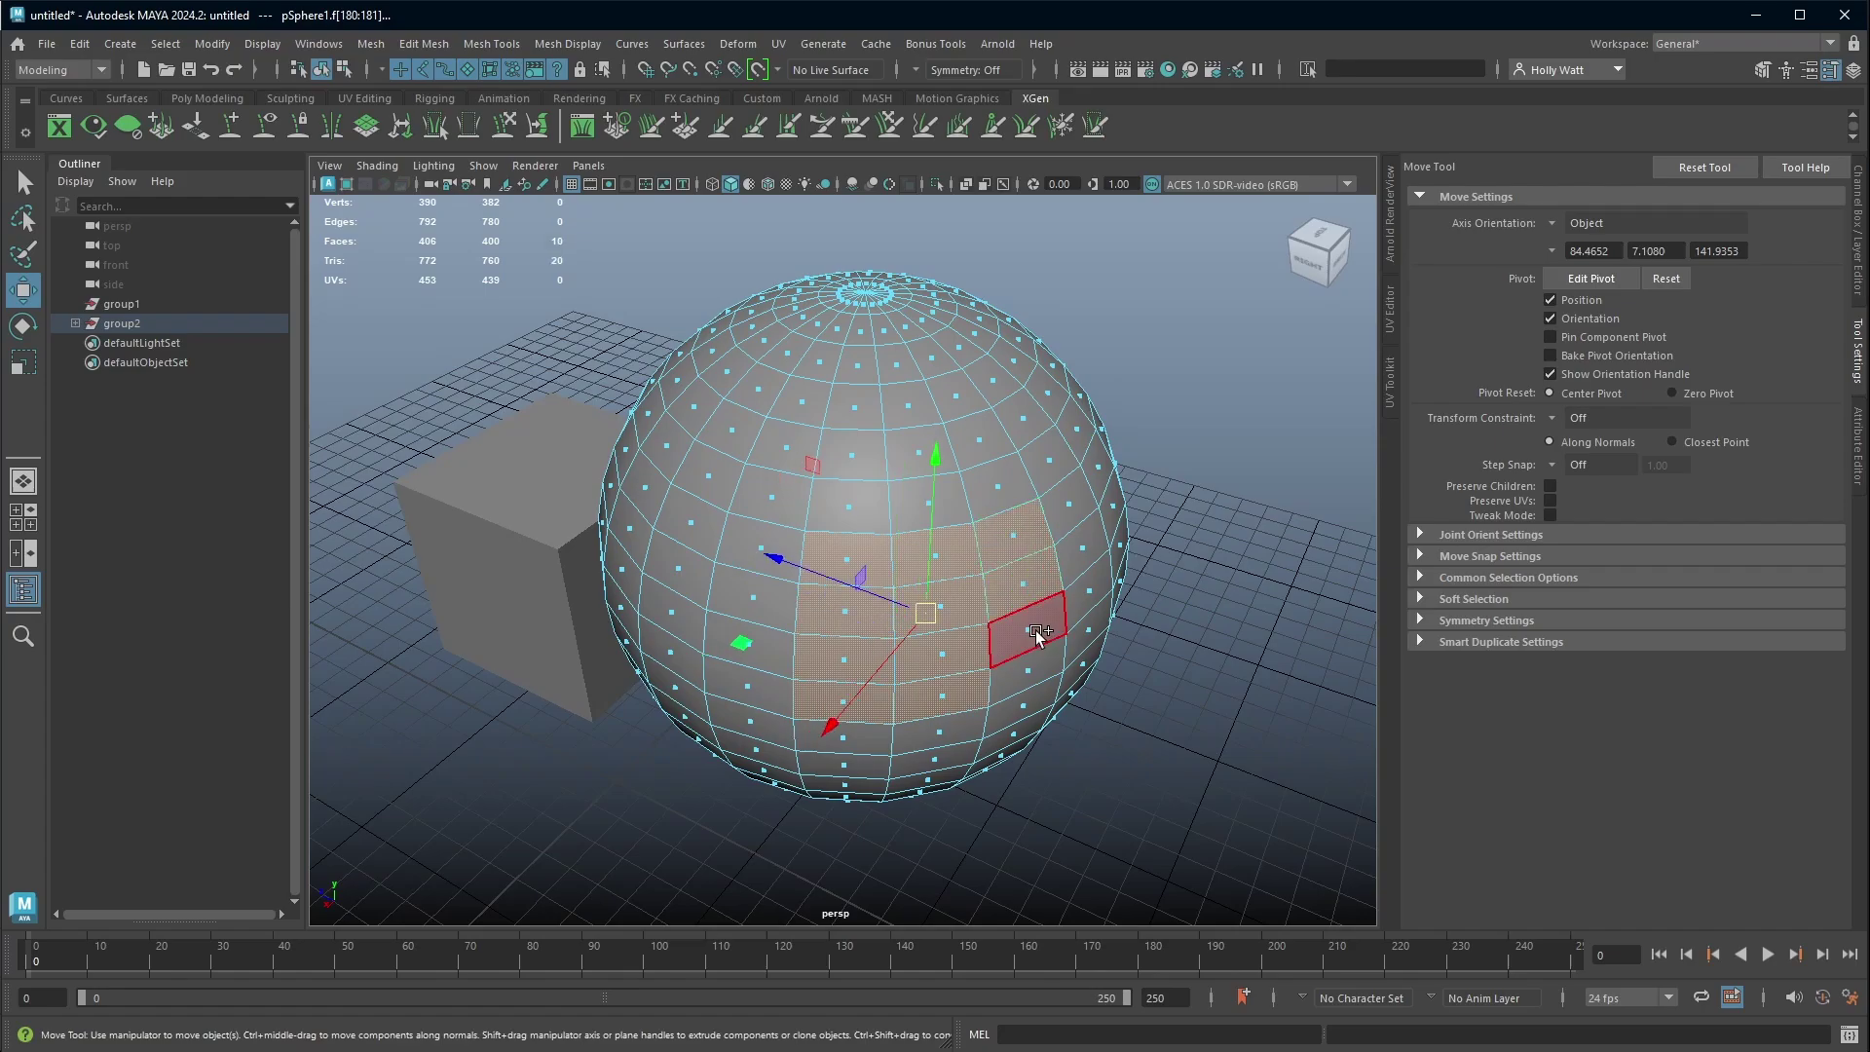
pyautogui.keyDown('shift'); pyautogui.click(1036, 629); pyautogui.keyUp('shift')
pyautogui.keyDown('shift'); pyautogui.click(1024, 668); pyautogui.keyUp('shift')
# - Try scaling the twelve selected faces uniformly about their central pivot, and undo the scaling
pyautogui.keyDown('alt'); pyautogui.moveTo(1024, 668); pyautogui.dragTo(971, 600); pyautogui.keyUp('alt')
pyautogui.keyDown('alt'); pyautogui.moveTo(818, 409); pyautogui.dragTo(900, 808); pyautogui.keyUp('alt')
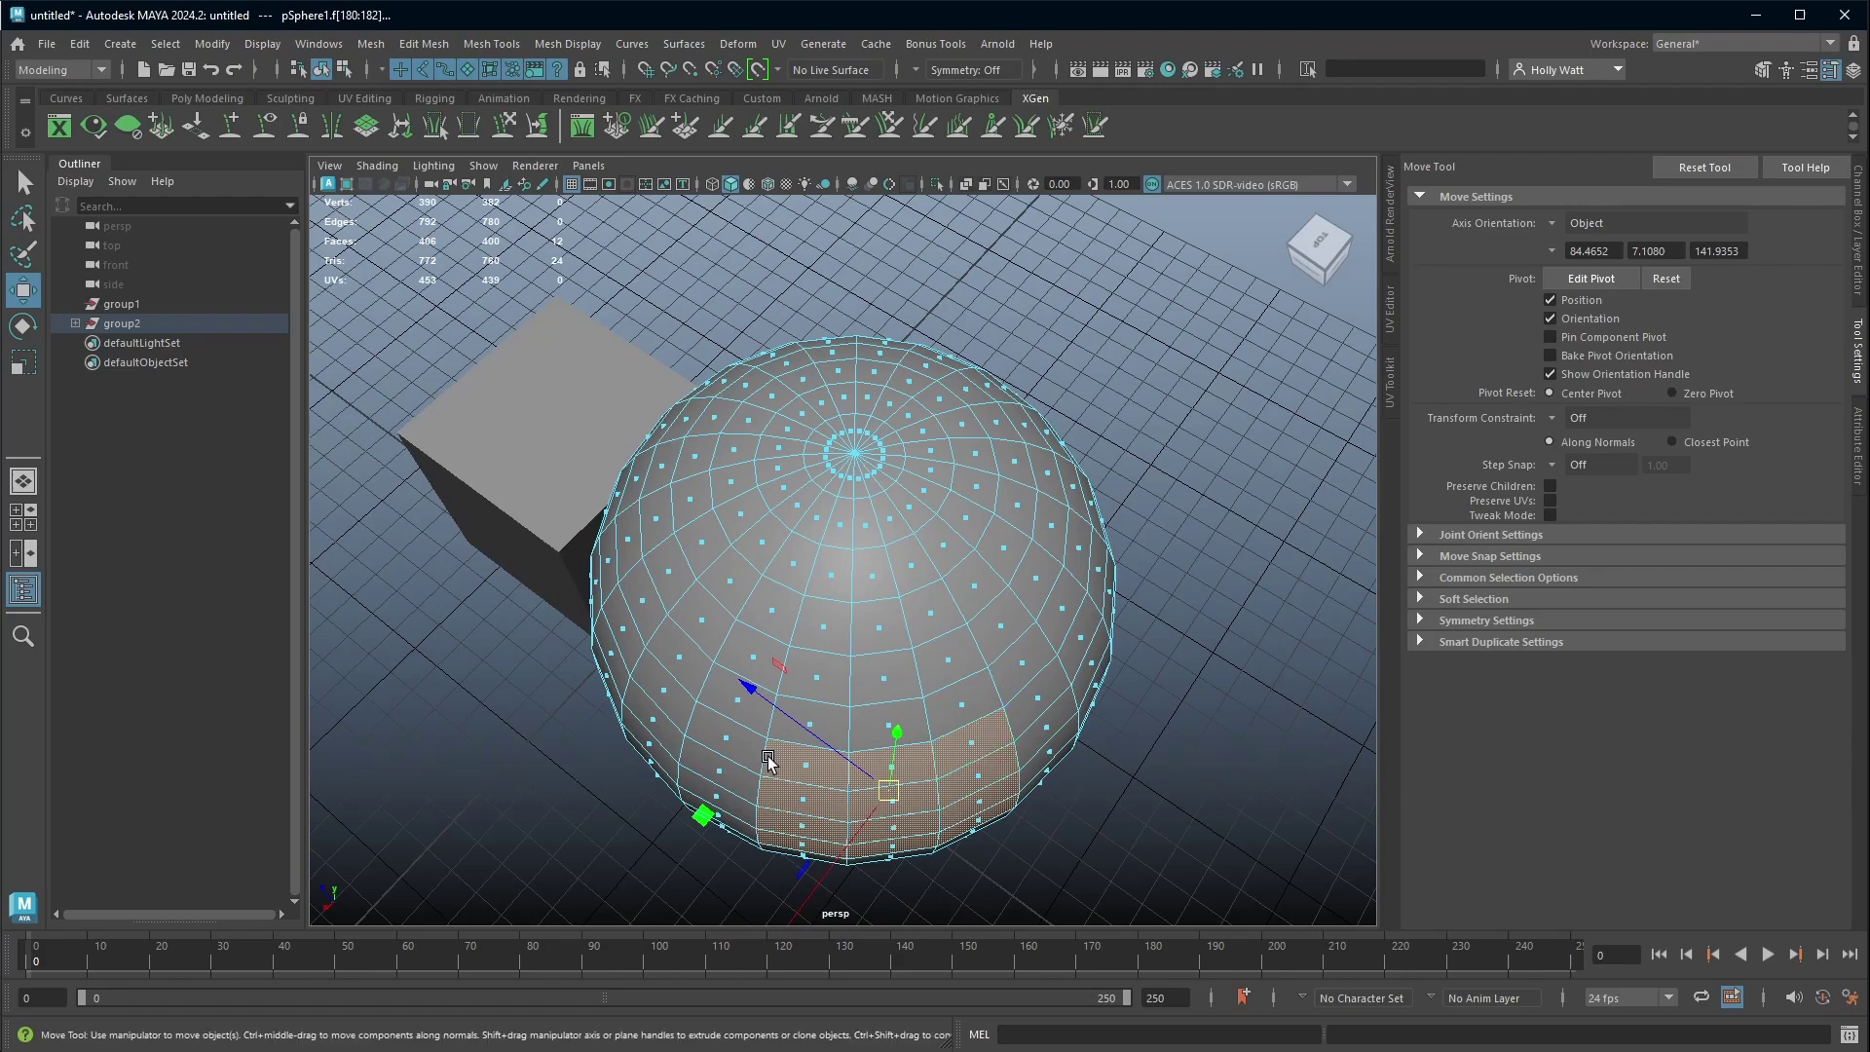
pyautogui.keyDown('alt'); pyautogui.moveTo(915, 775); pyautogui.dragTo(978, 705); pyautogui.keyUp('alt')
pyautogui.keyDown('alt'); pyautogui.moveTo(1013, 509); pyautogui.dragTo(984, 633); pyautogui.keyUp('alt')
pyautogui.scroll(3, 982, 631)
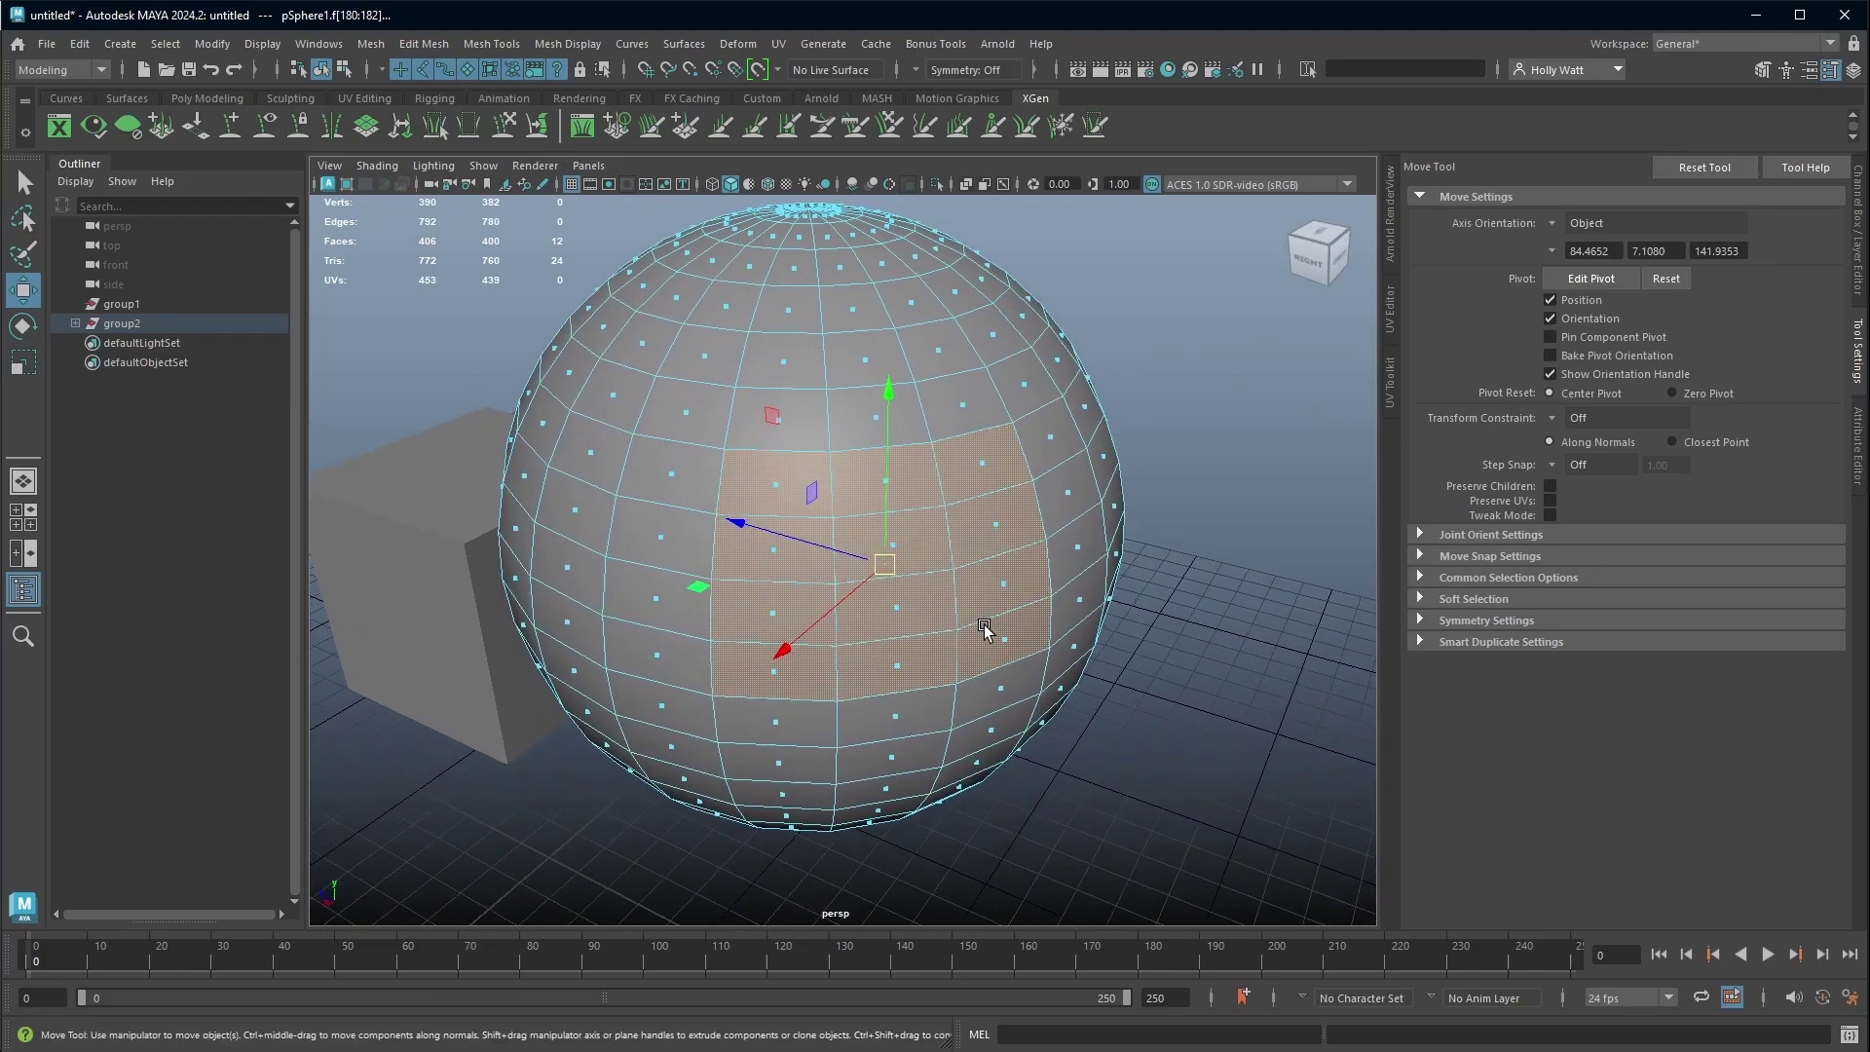
pyautogui.press('r')
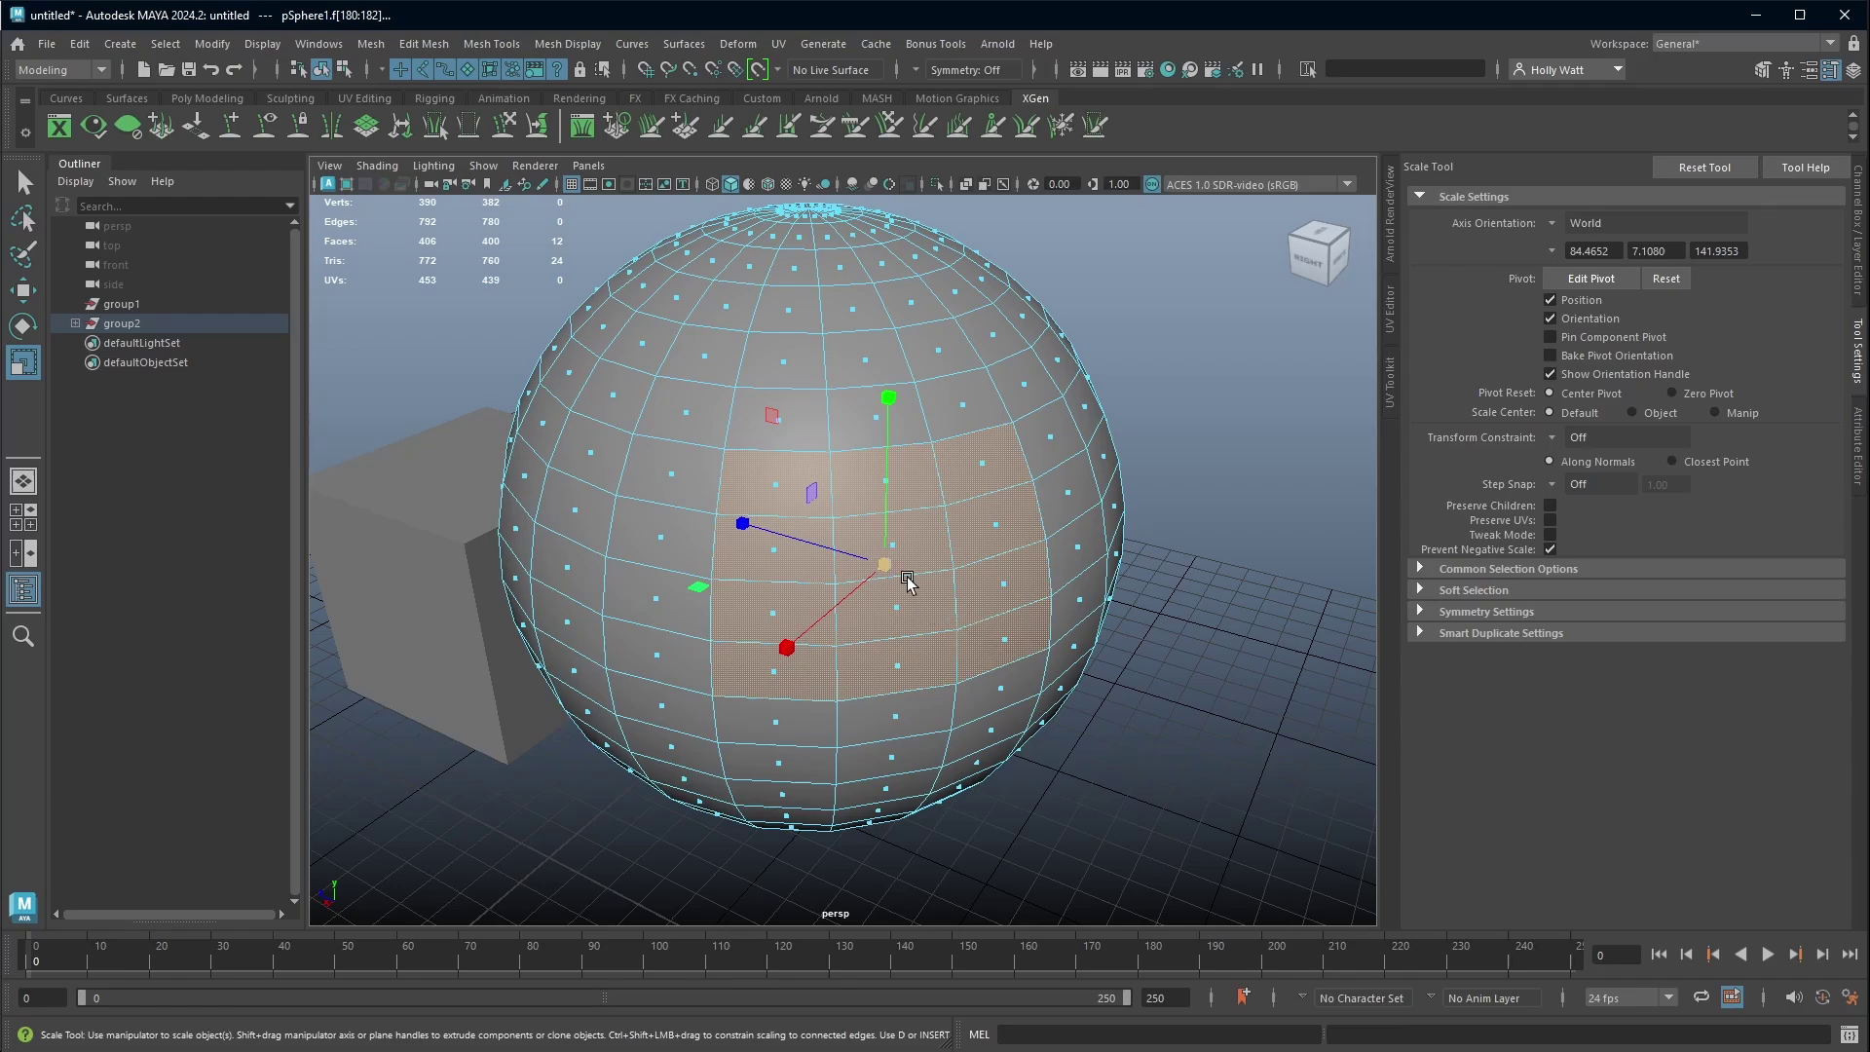
pyautogui.moveTo(889, 565); pyautogui.dragTo(834, 588)
pyautogui.moveTo(783, 620); pyautogui.dragTo(835, 634, button='middle')
pyautogui.hotkey('ctrl', 'z')
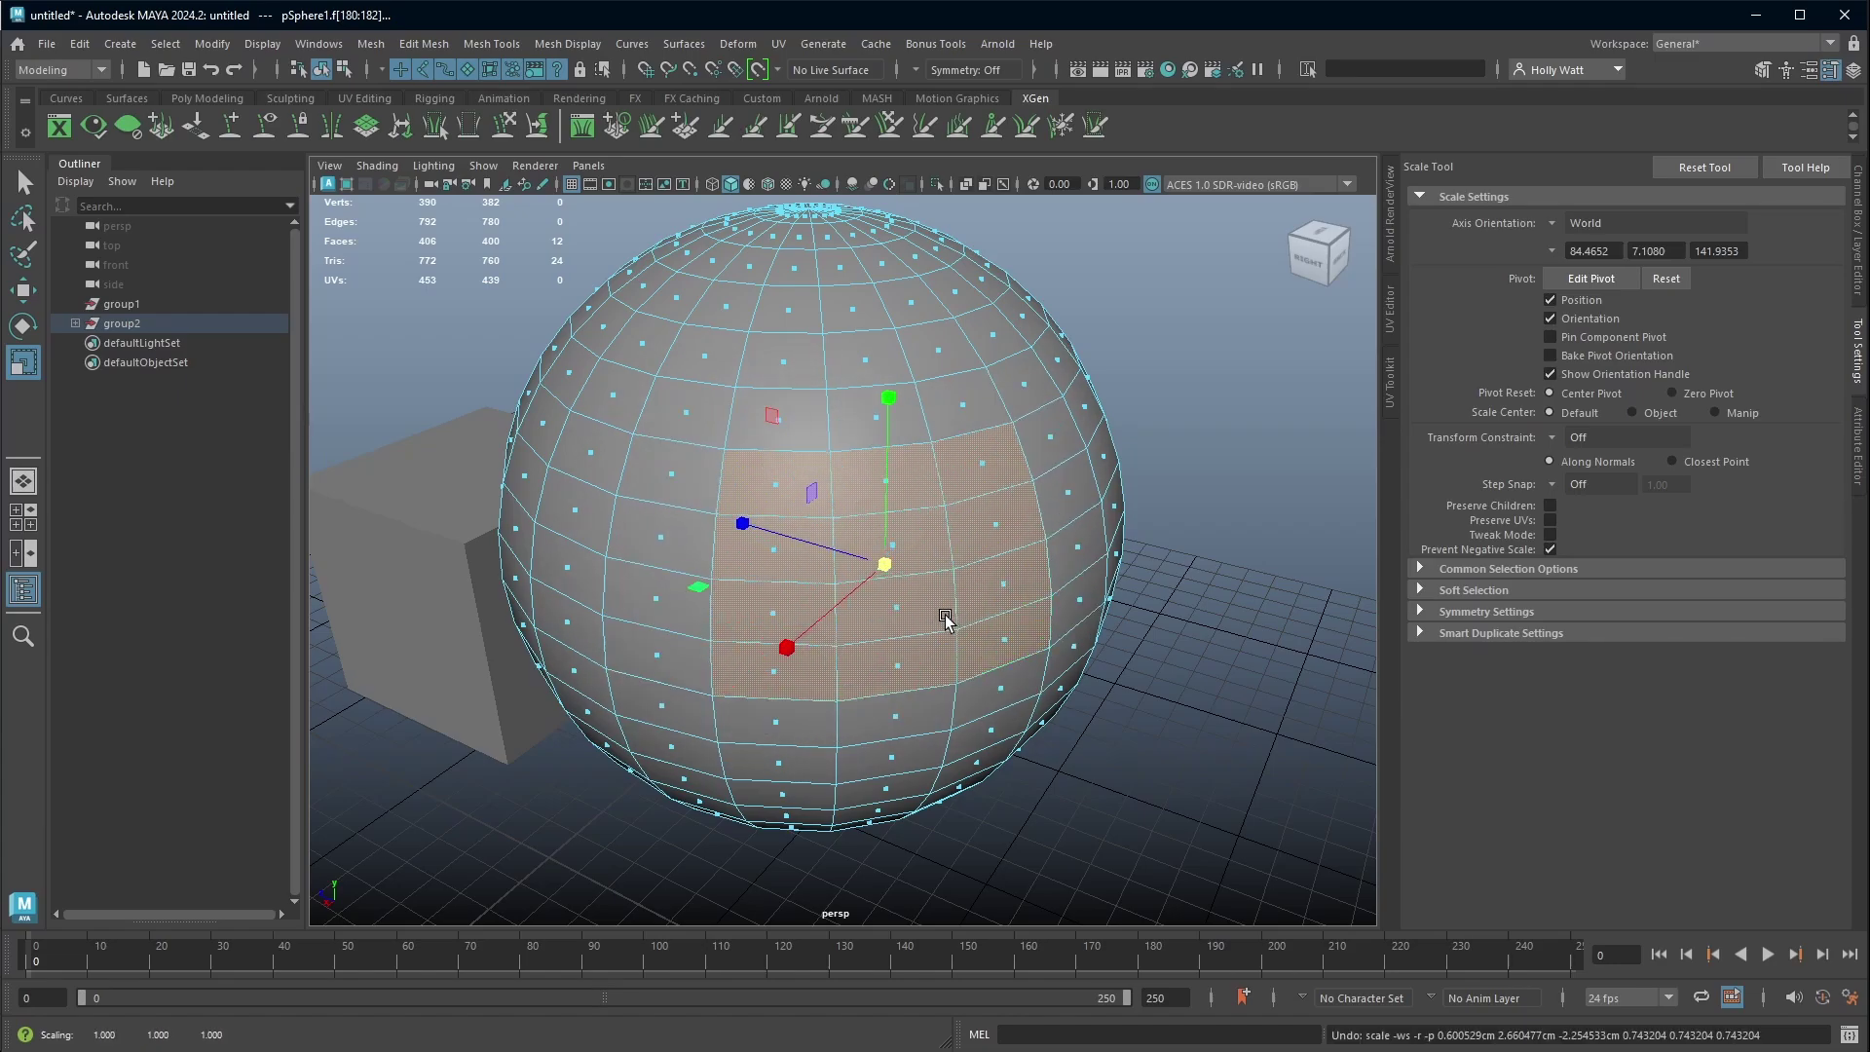
# - Snap the selected faces' pivot to the block's upper corner vertex and scale the faces down uniformly about it
pyautogui.press('w')
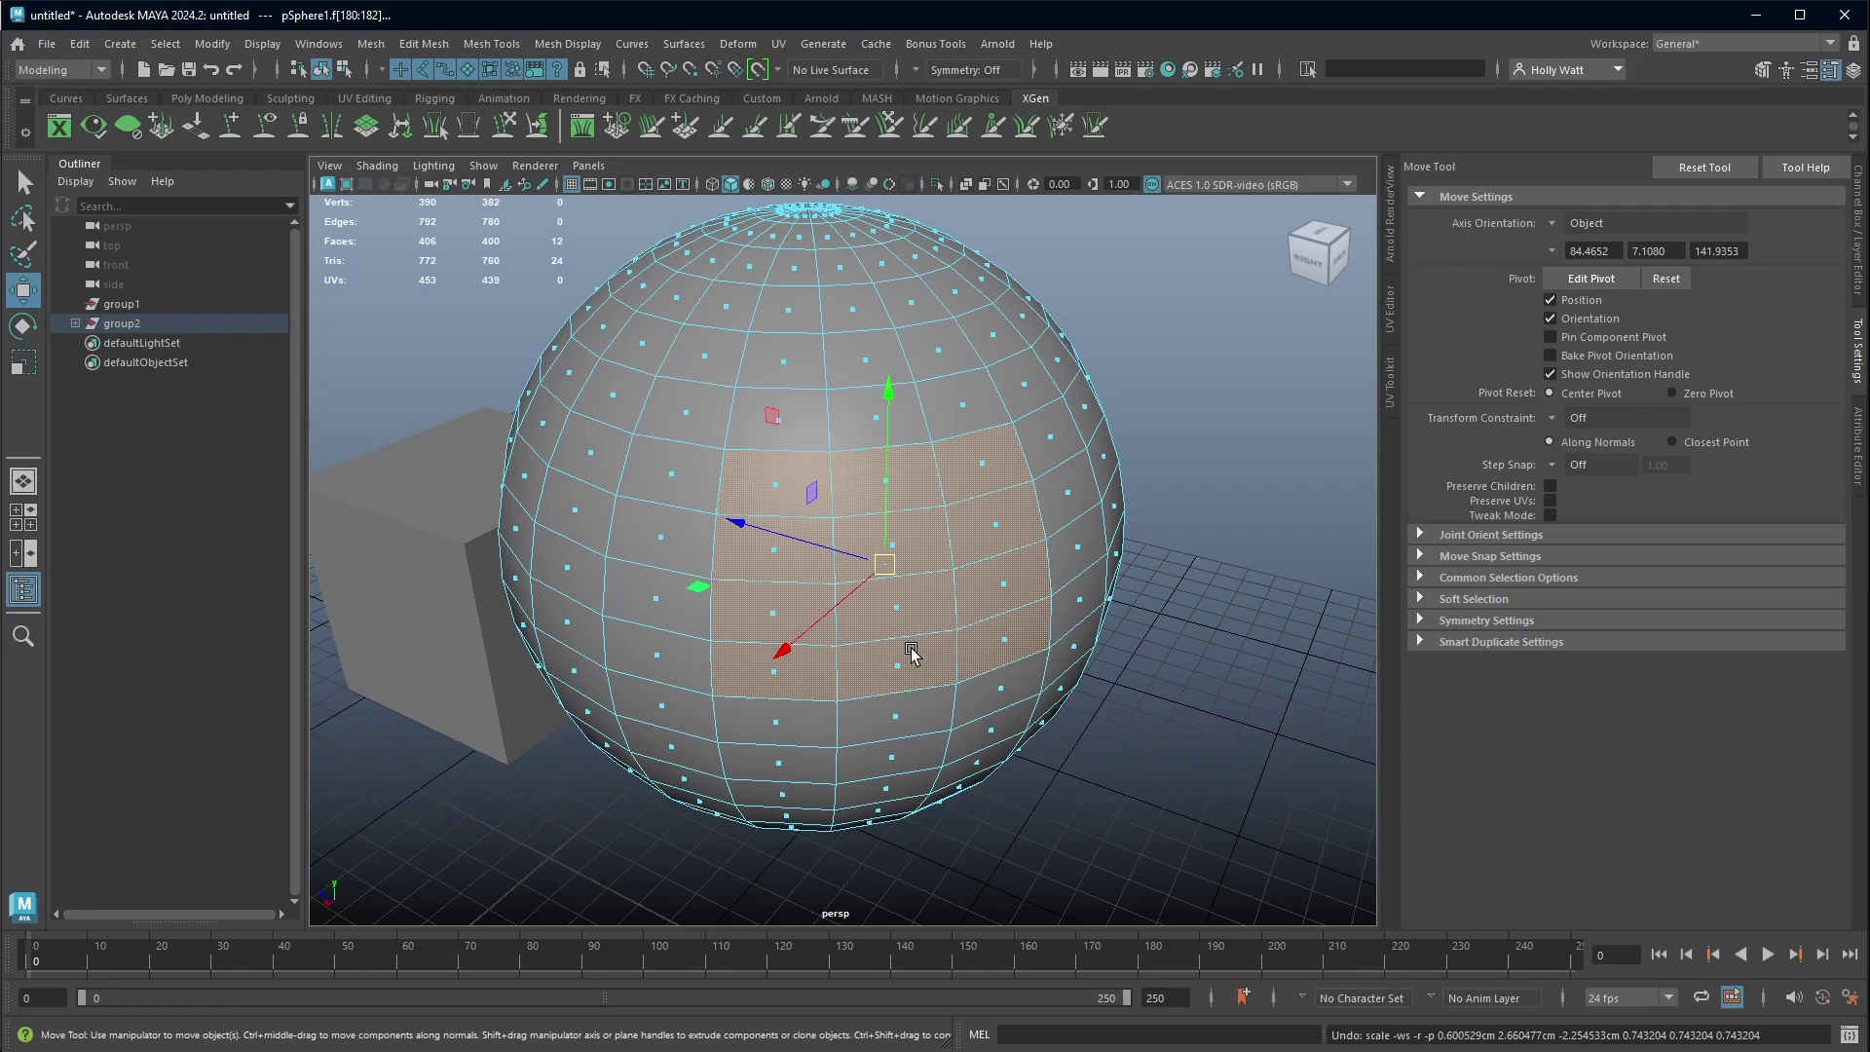
pyautogui.press('d')
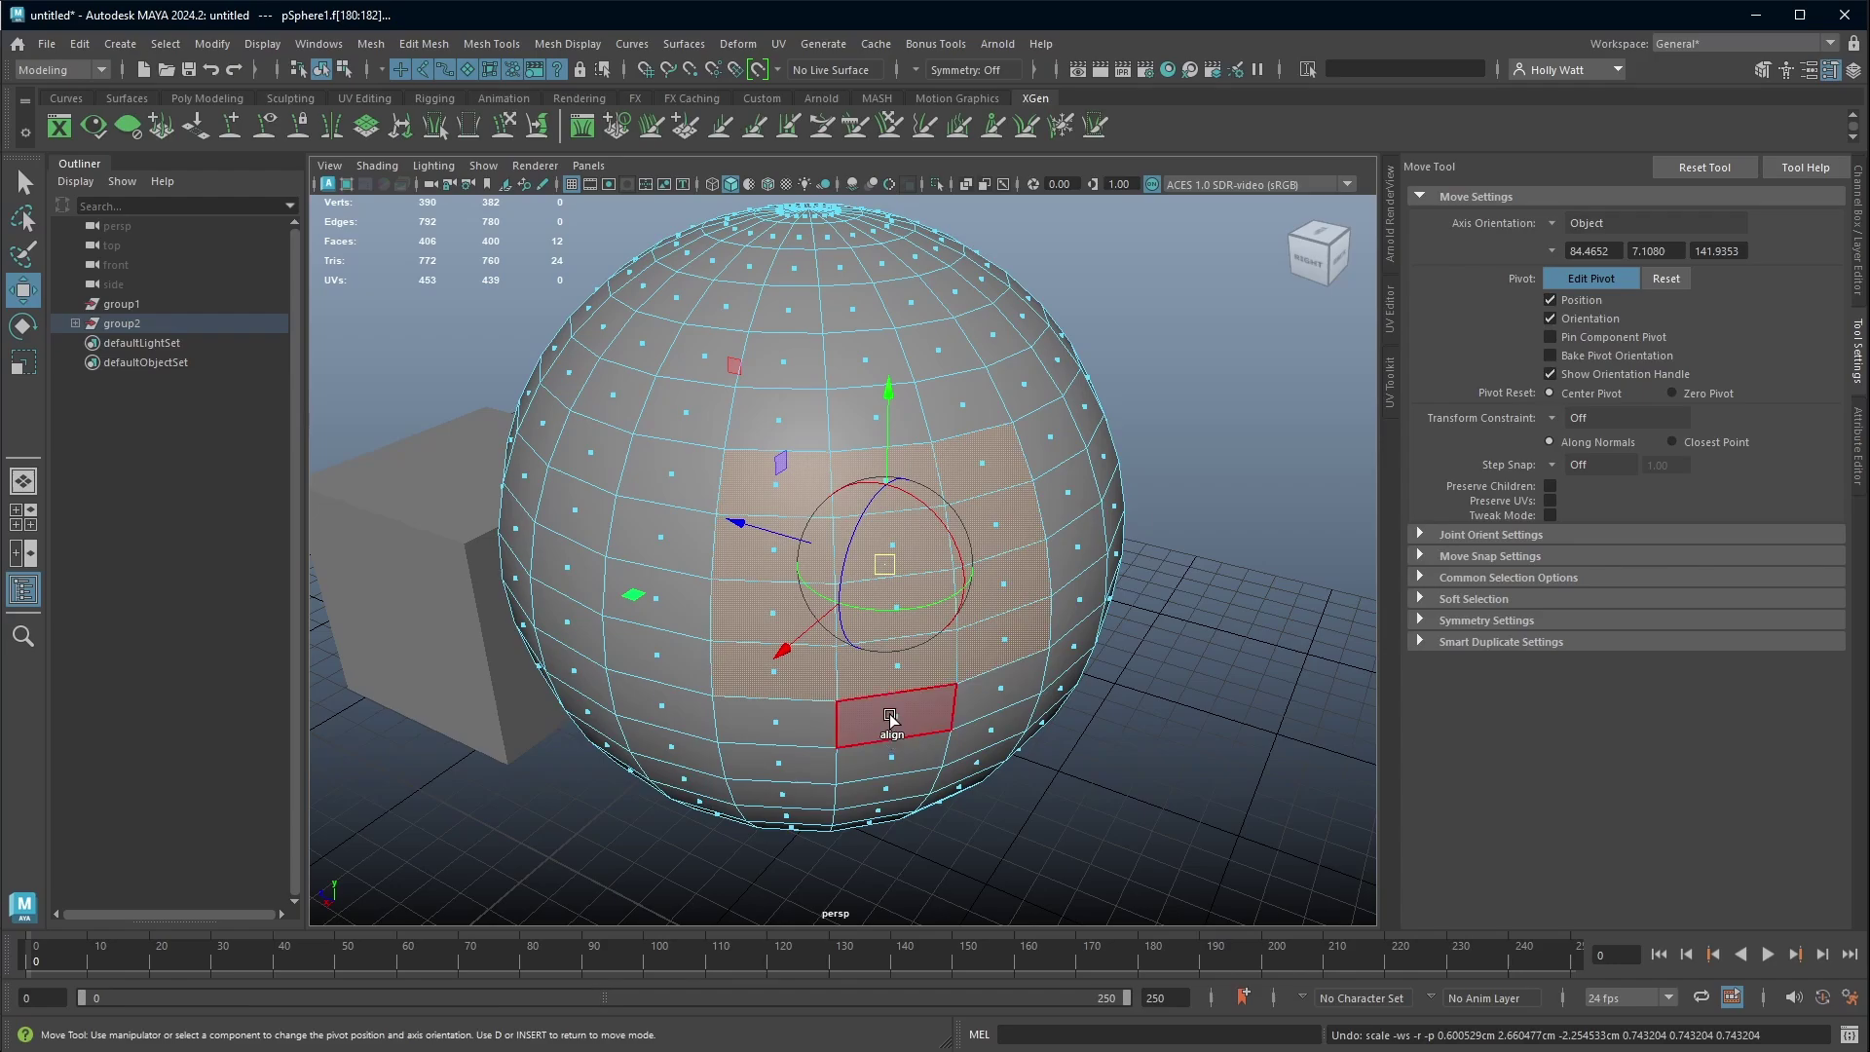
pyautogui.press('v')
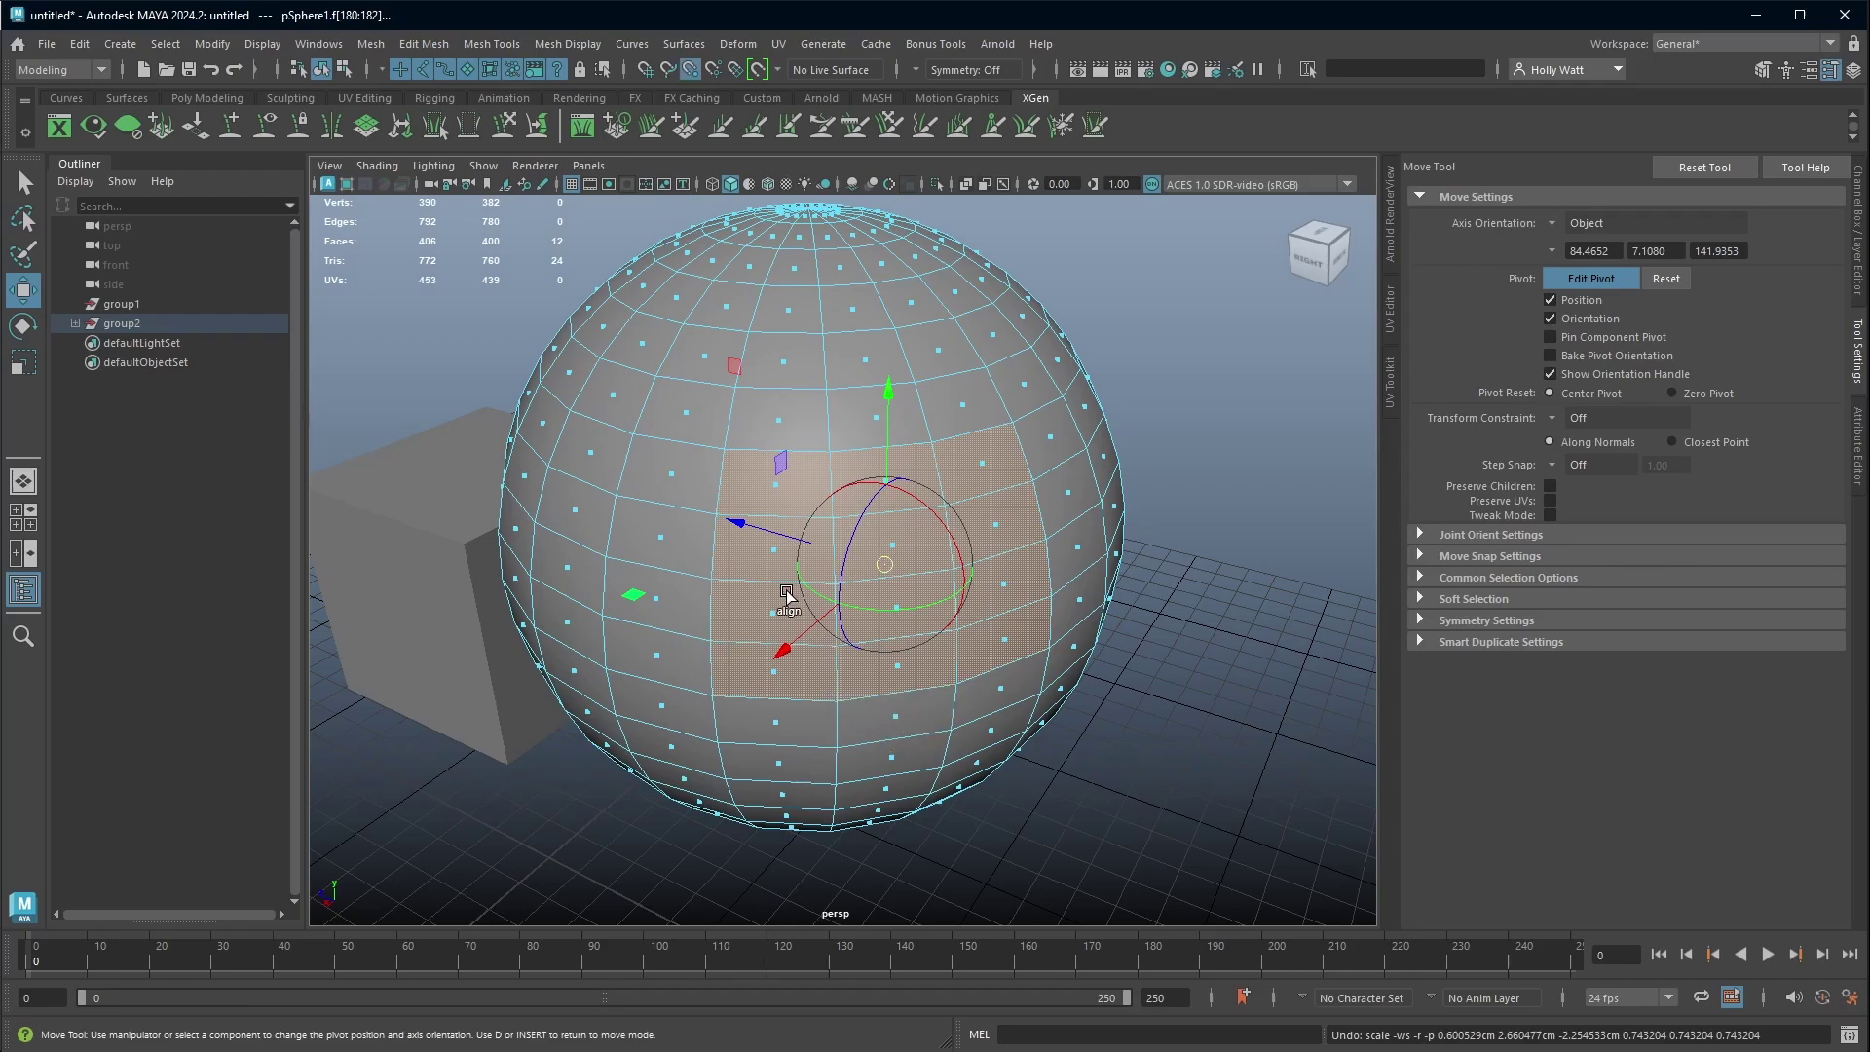
pyautogui.click(738, 446)
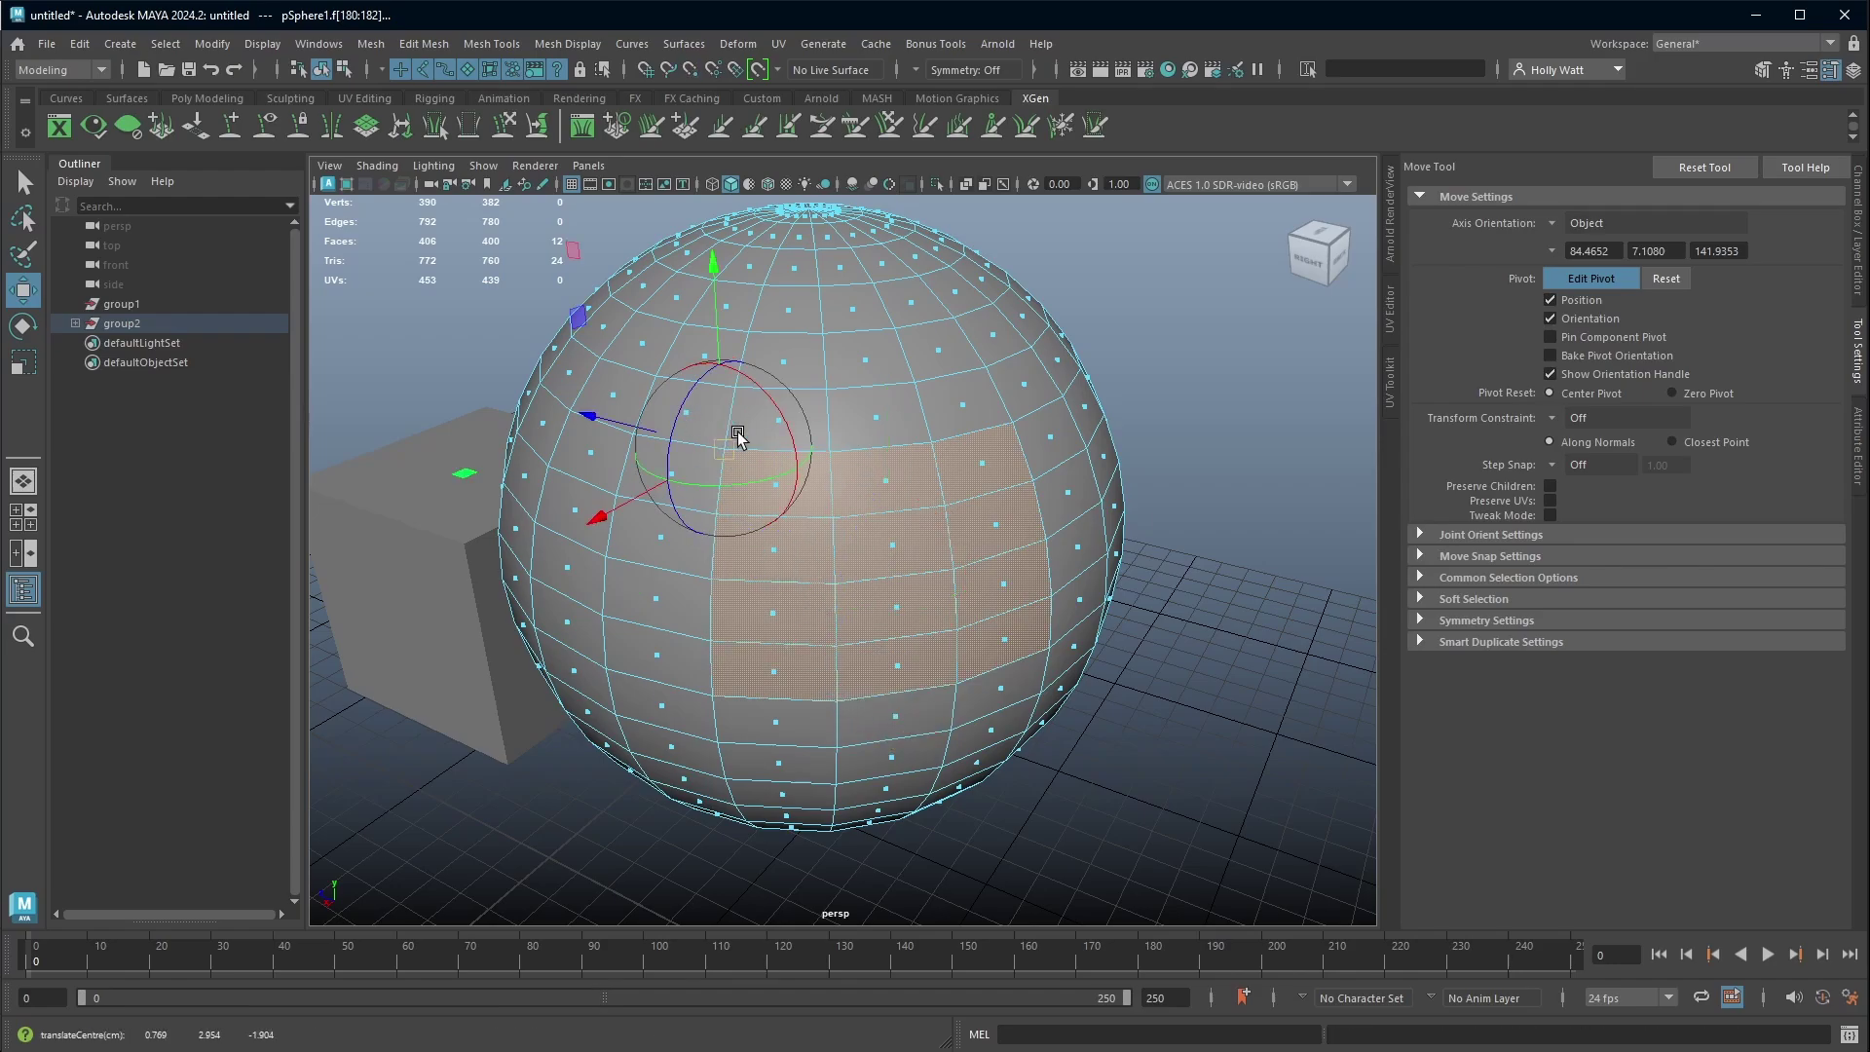
pyautogui.press('r')
pyautogui.moveTo(731, 452); pyautogui.dragTo(949, 699)
# - Move the scaled-down faces inward into the sphere and shift them sideways along the blue axis
pyautogui.press('w')
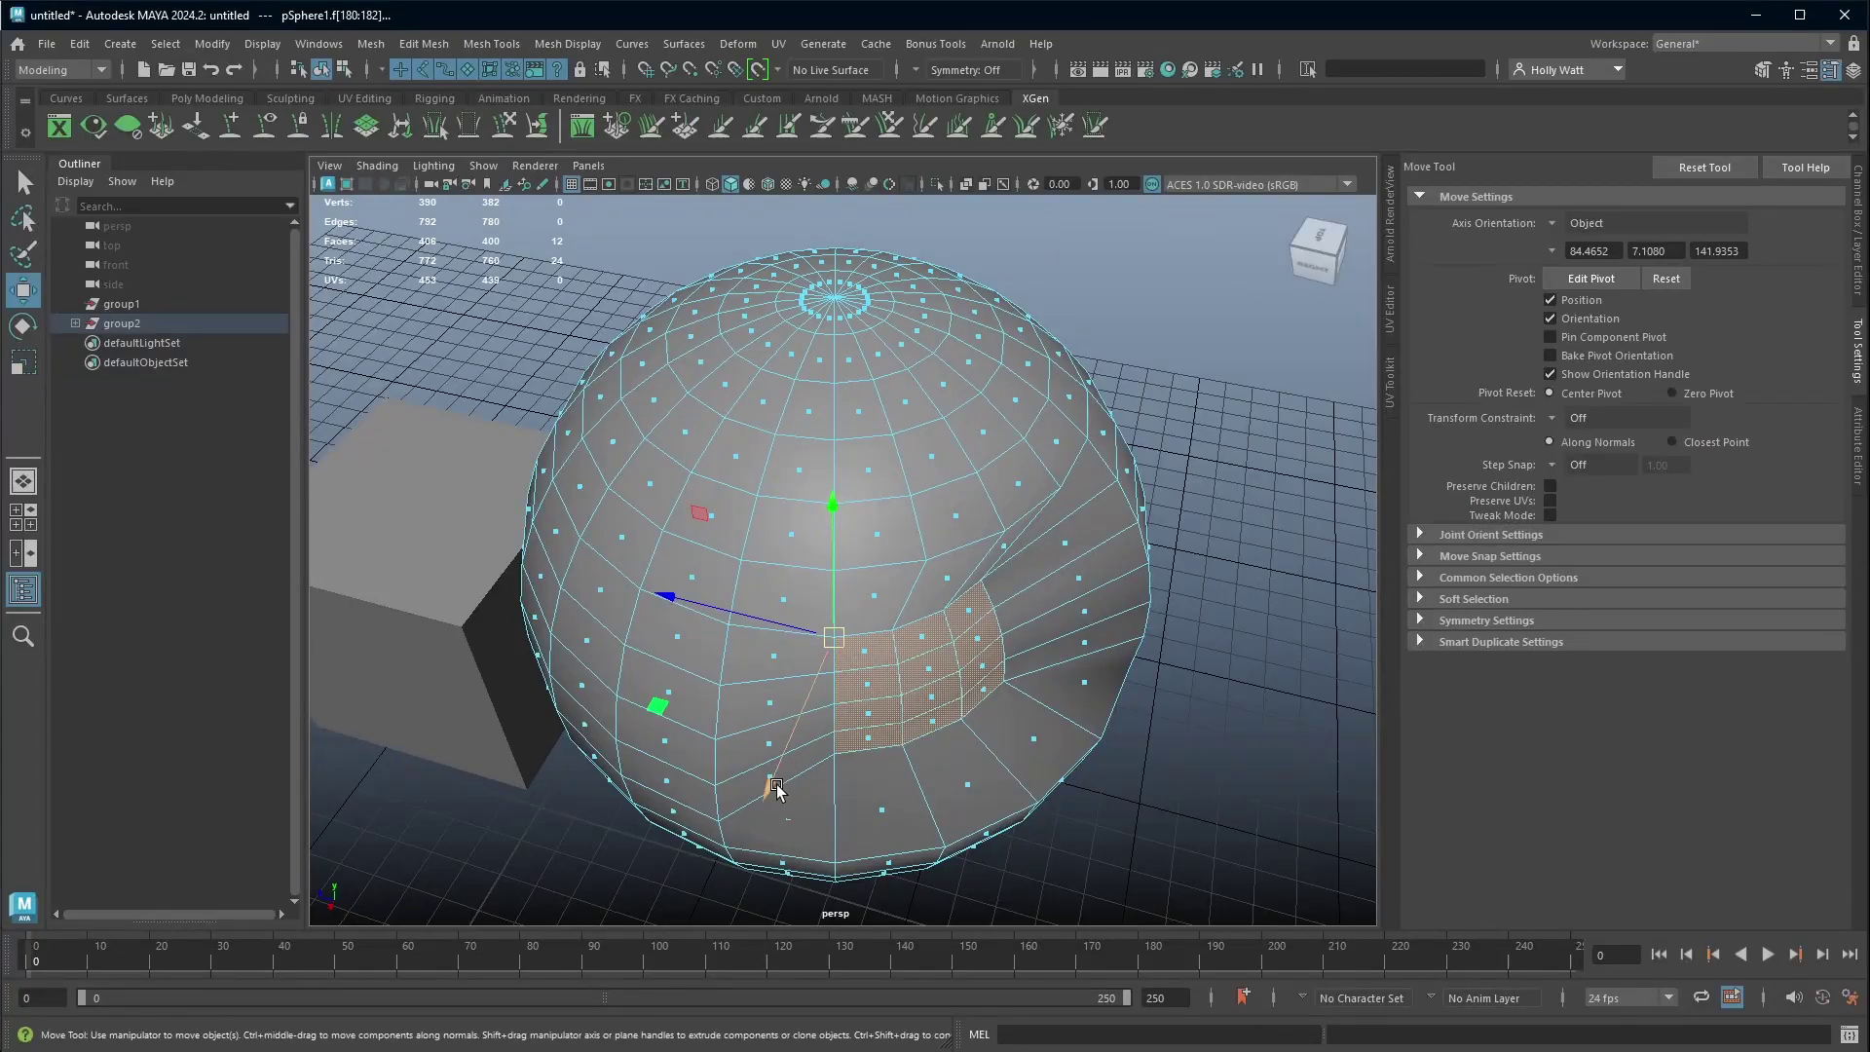
pyautogui.moveTo(769, 785); pyautogui.dragTo(794, 732)
pyautogui.keyDown('alt'); pyautogui.moveTo(926, 756); pyautogui.dragTo(952, 710); pyautogui.keyUp('alt')
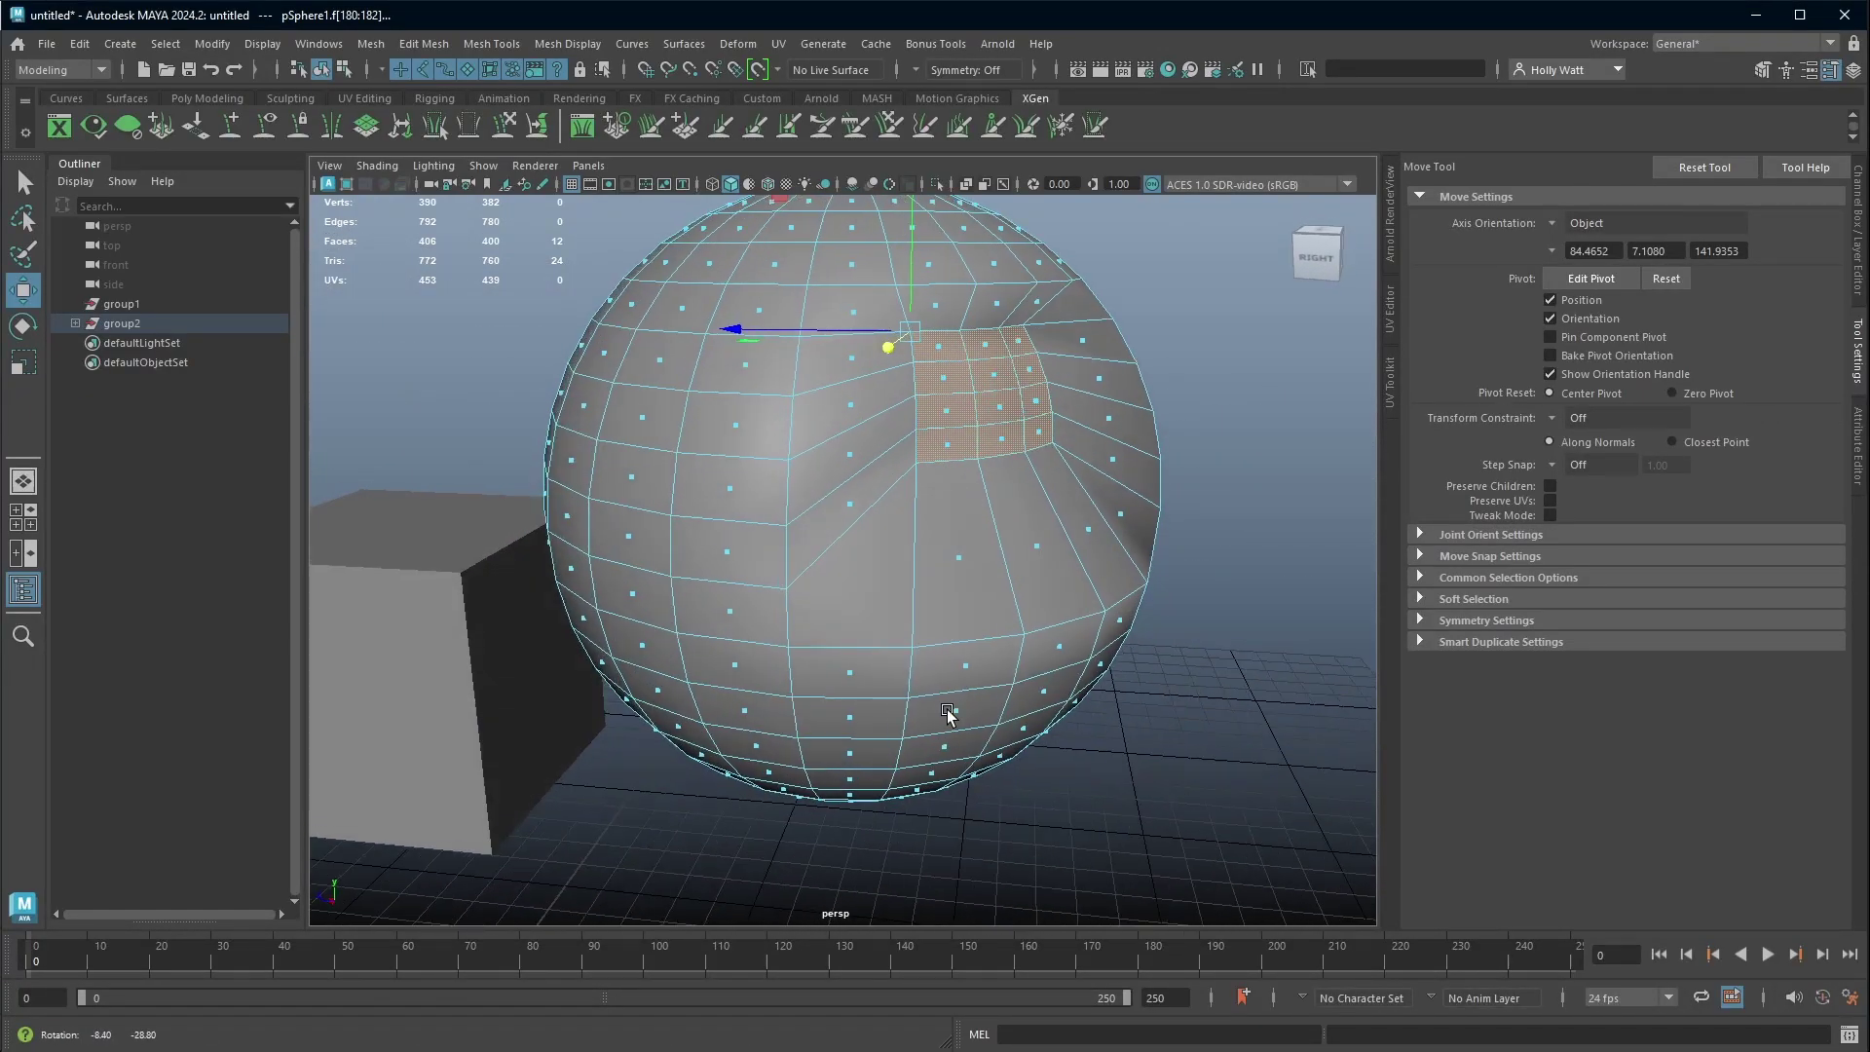
pyautogui.moveTo(793, 321); pyautogui.dragTo(892, 235)
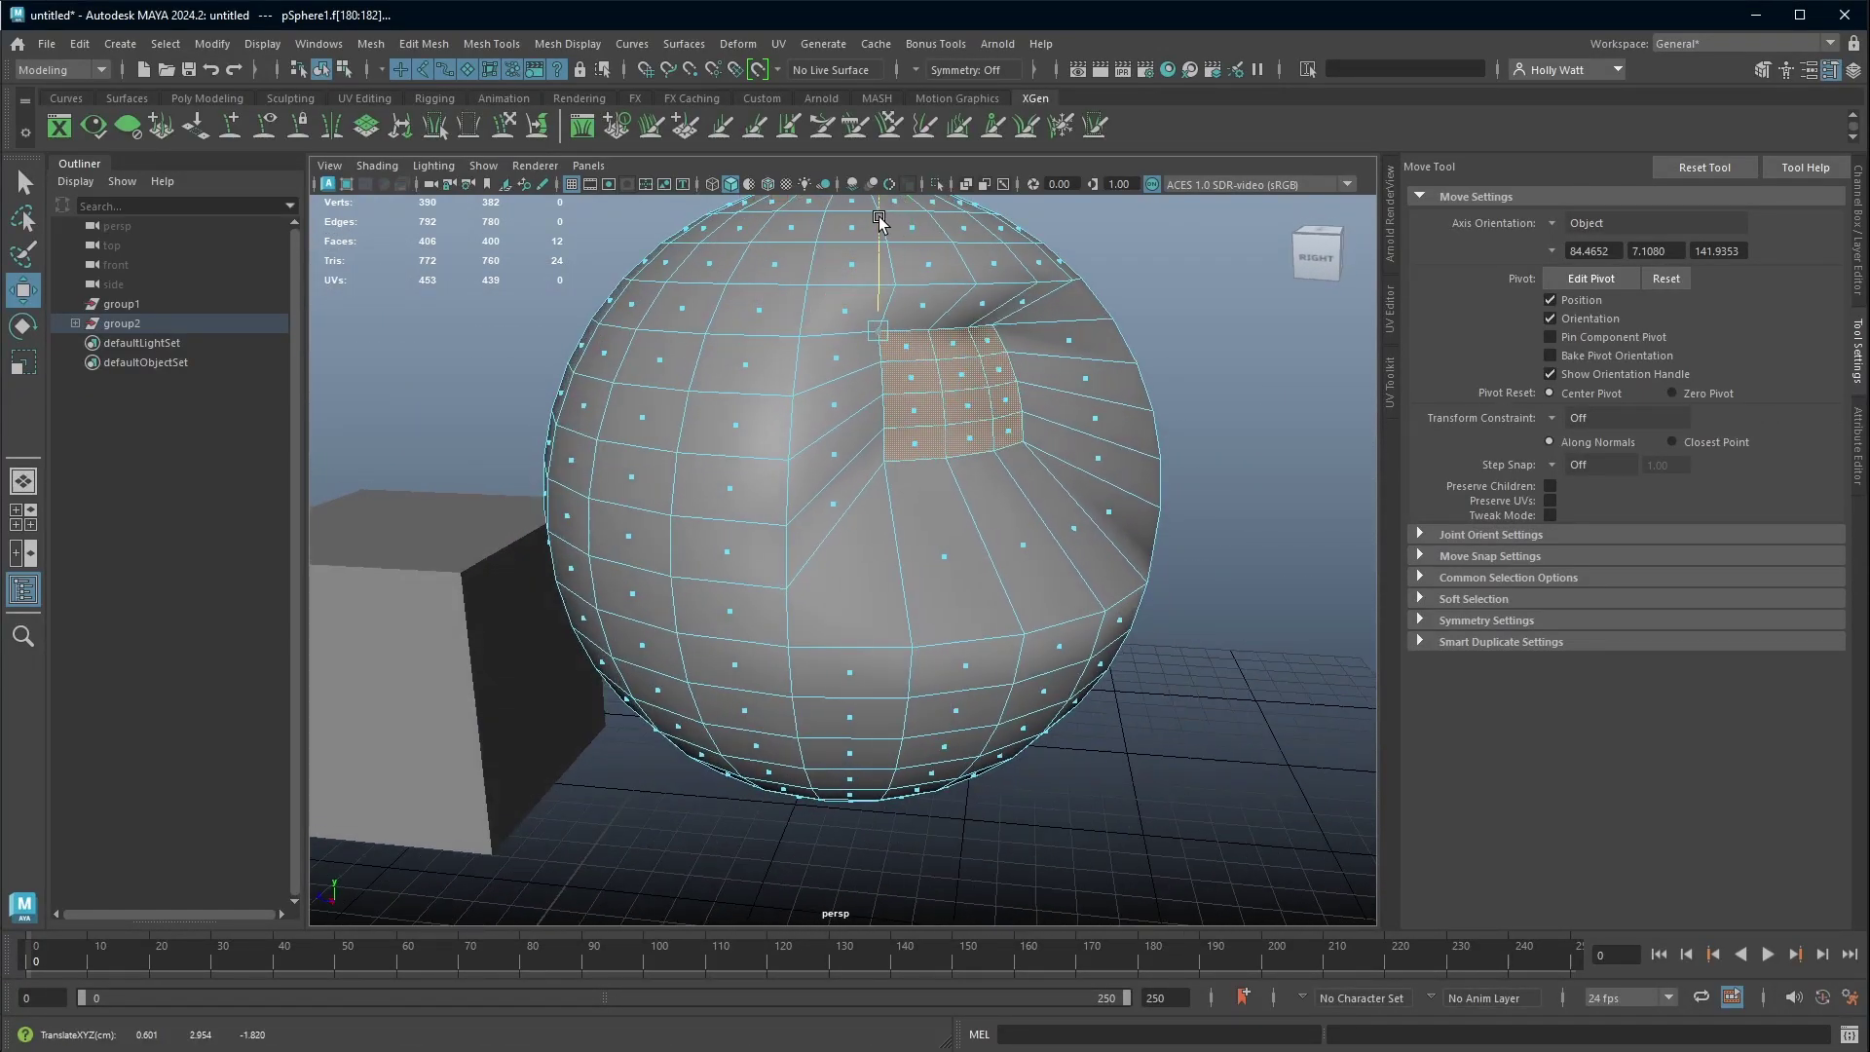
# - Rotate the selected faces slightly about their custom corner pivot with the Rotate tool
pyautogui.keyDown('alt'); pyautogui.moveTo(1003, 535); pyautogui.dragTo(941, 538); pyautogui.keyUp('alt')
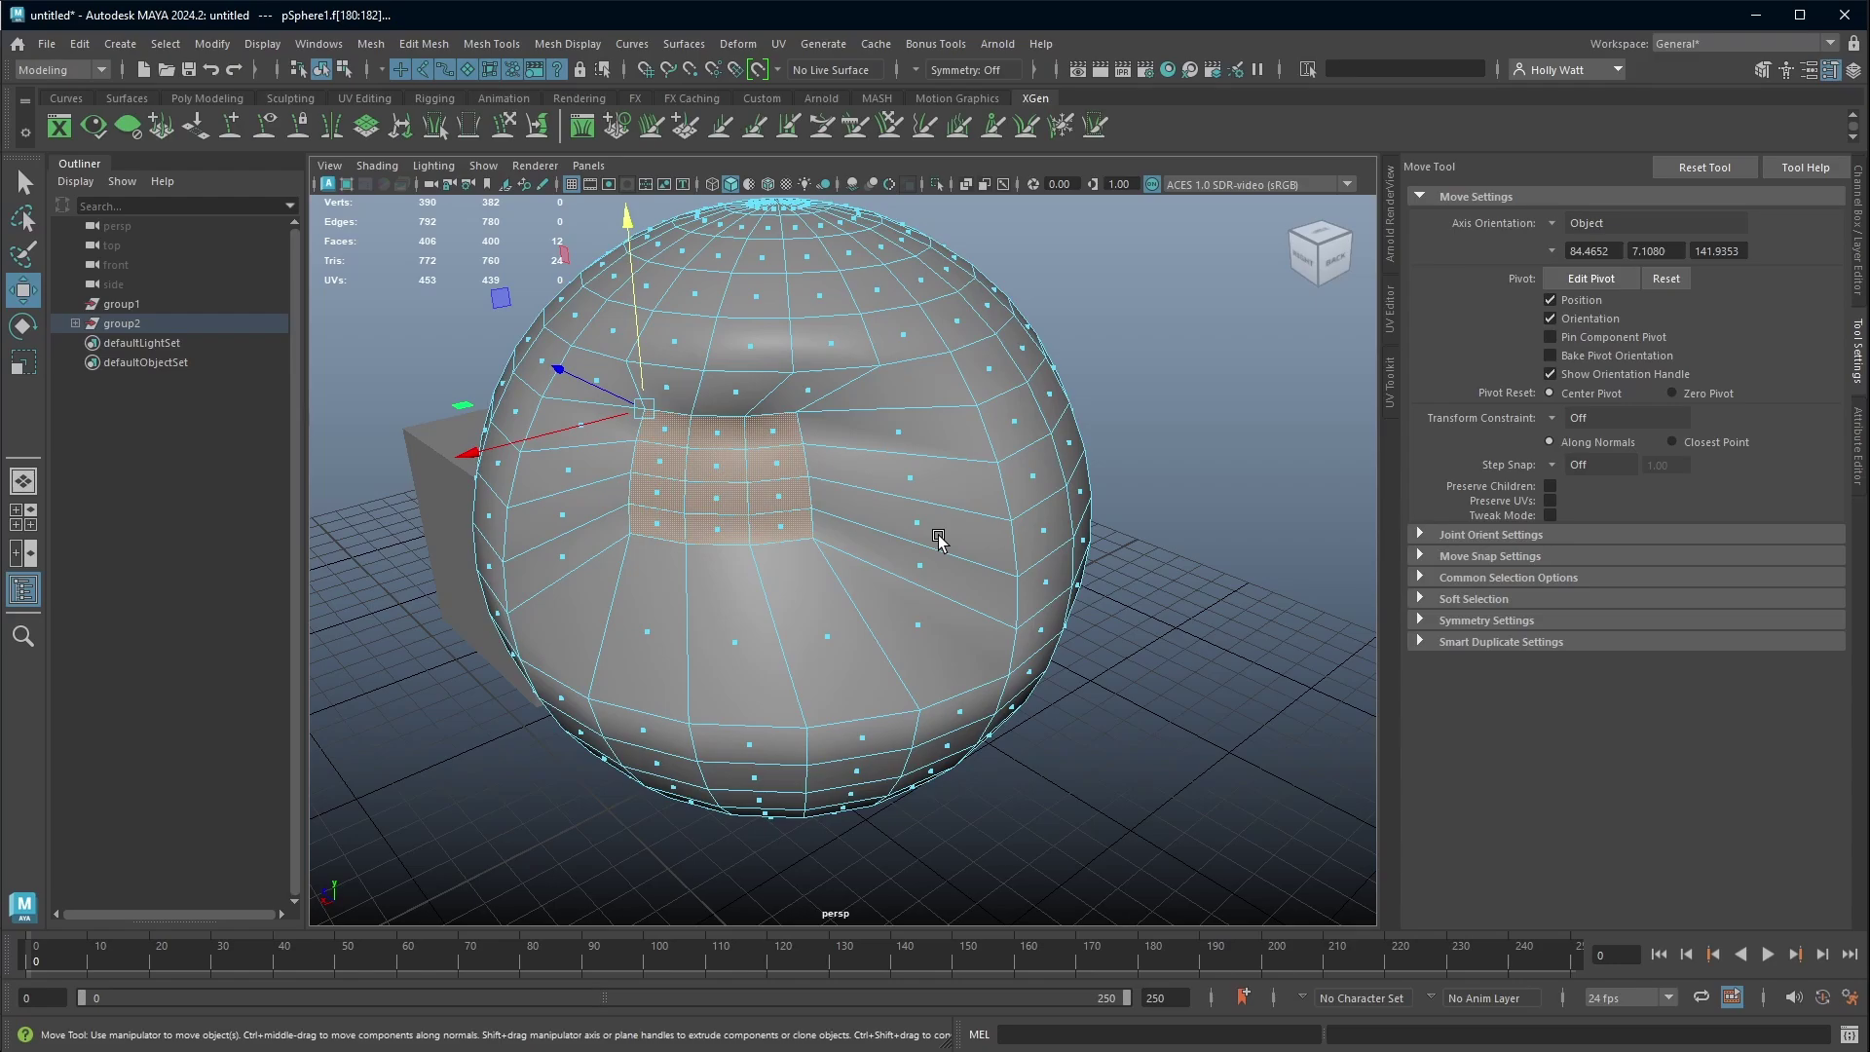
pyautogui.press('e')
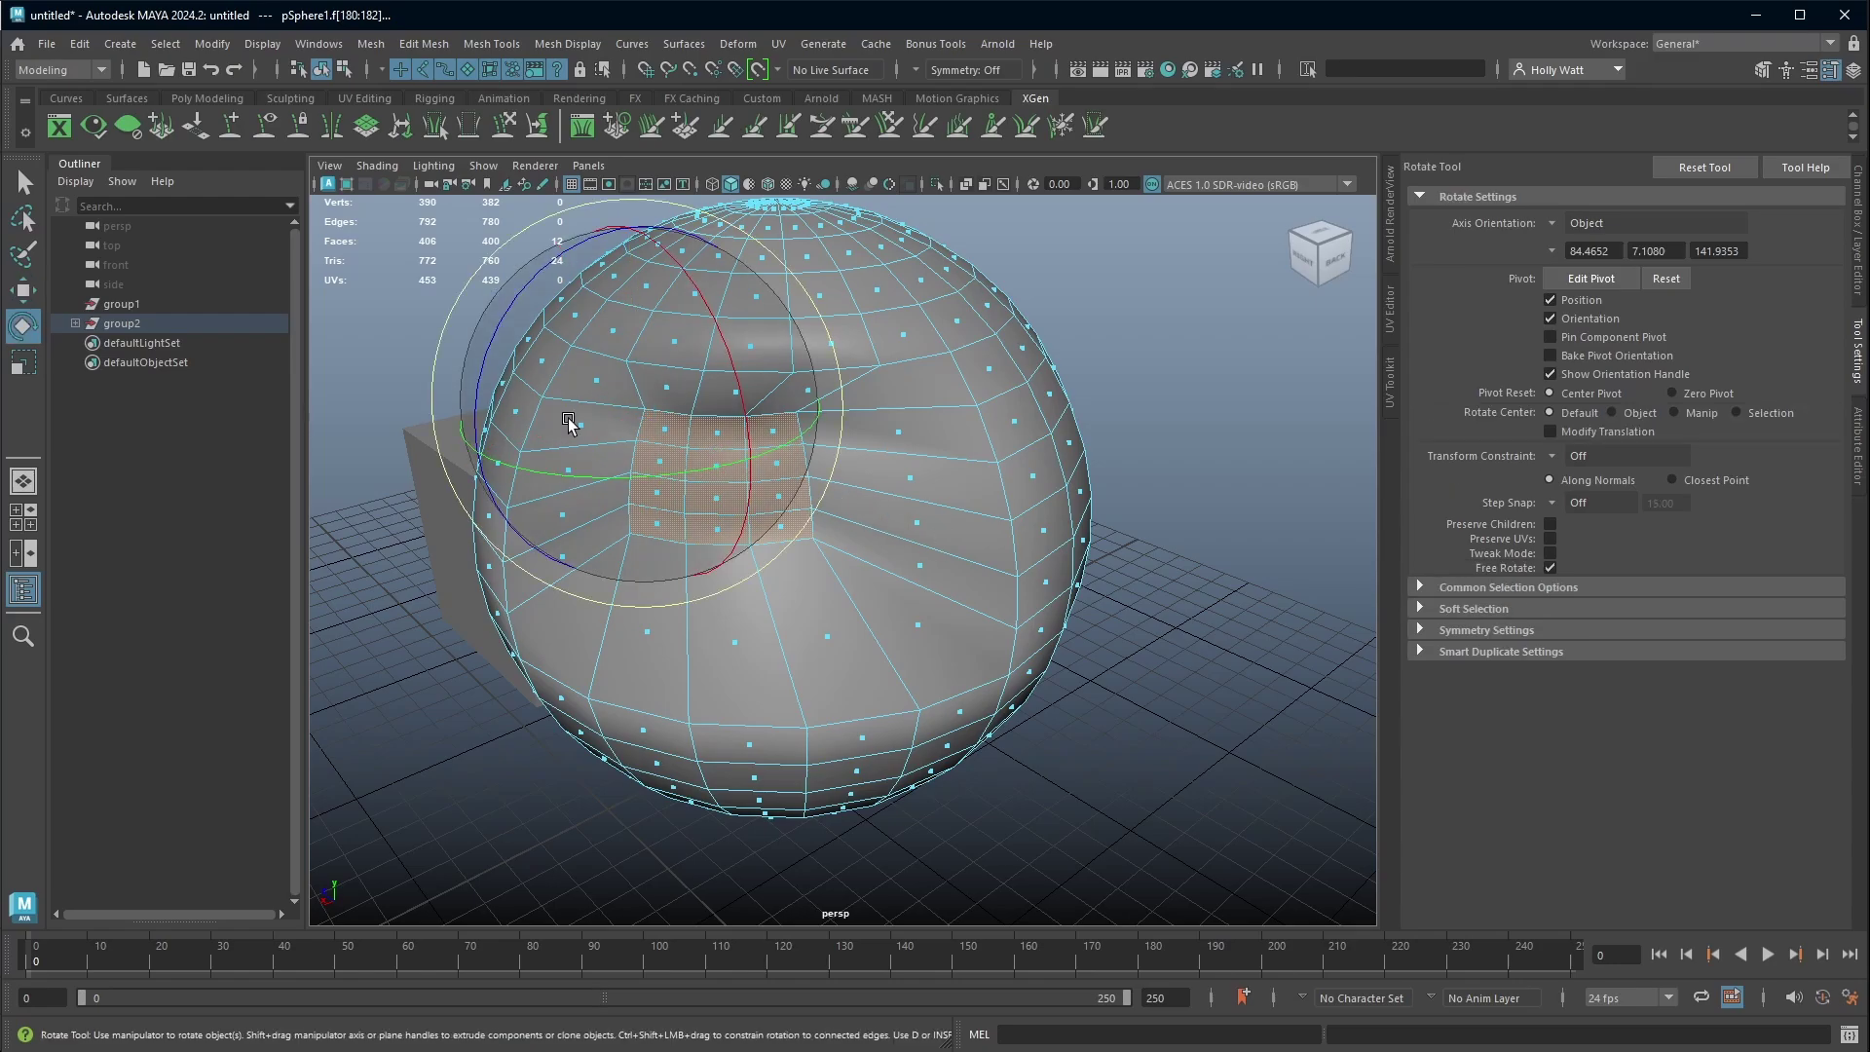
pyautogui.moveTo(572, 413); pyautogui.dragTo(594, 313)
pyautogui.moveTo(701, 339); pyautogui.dragTo(688, 333)
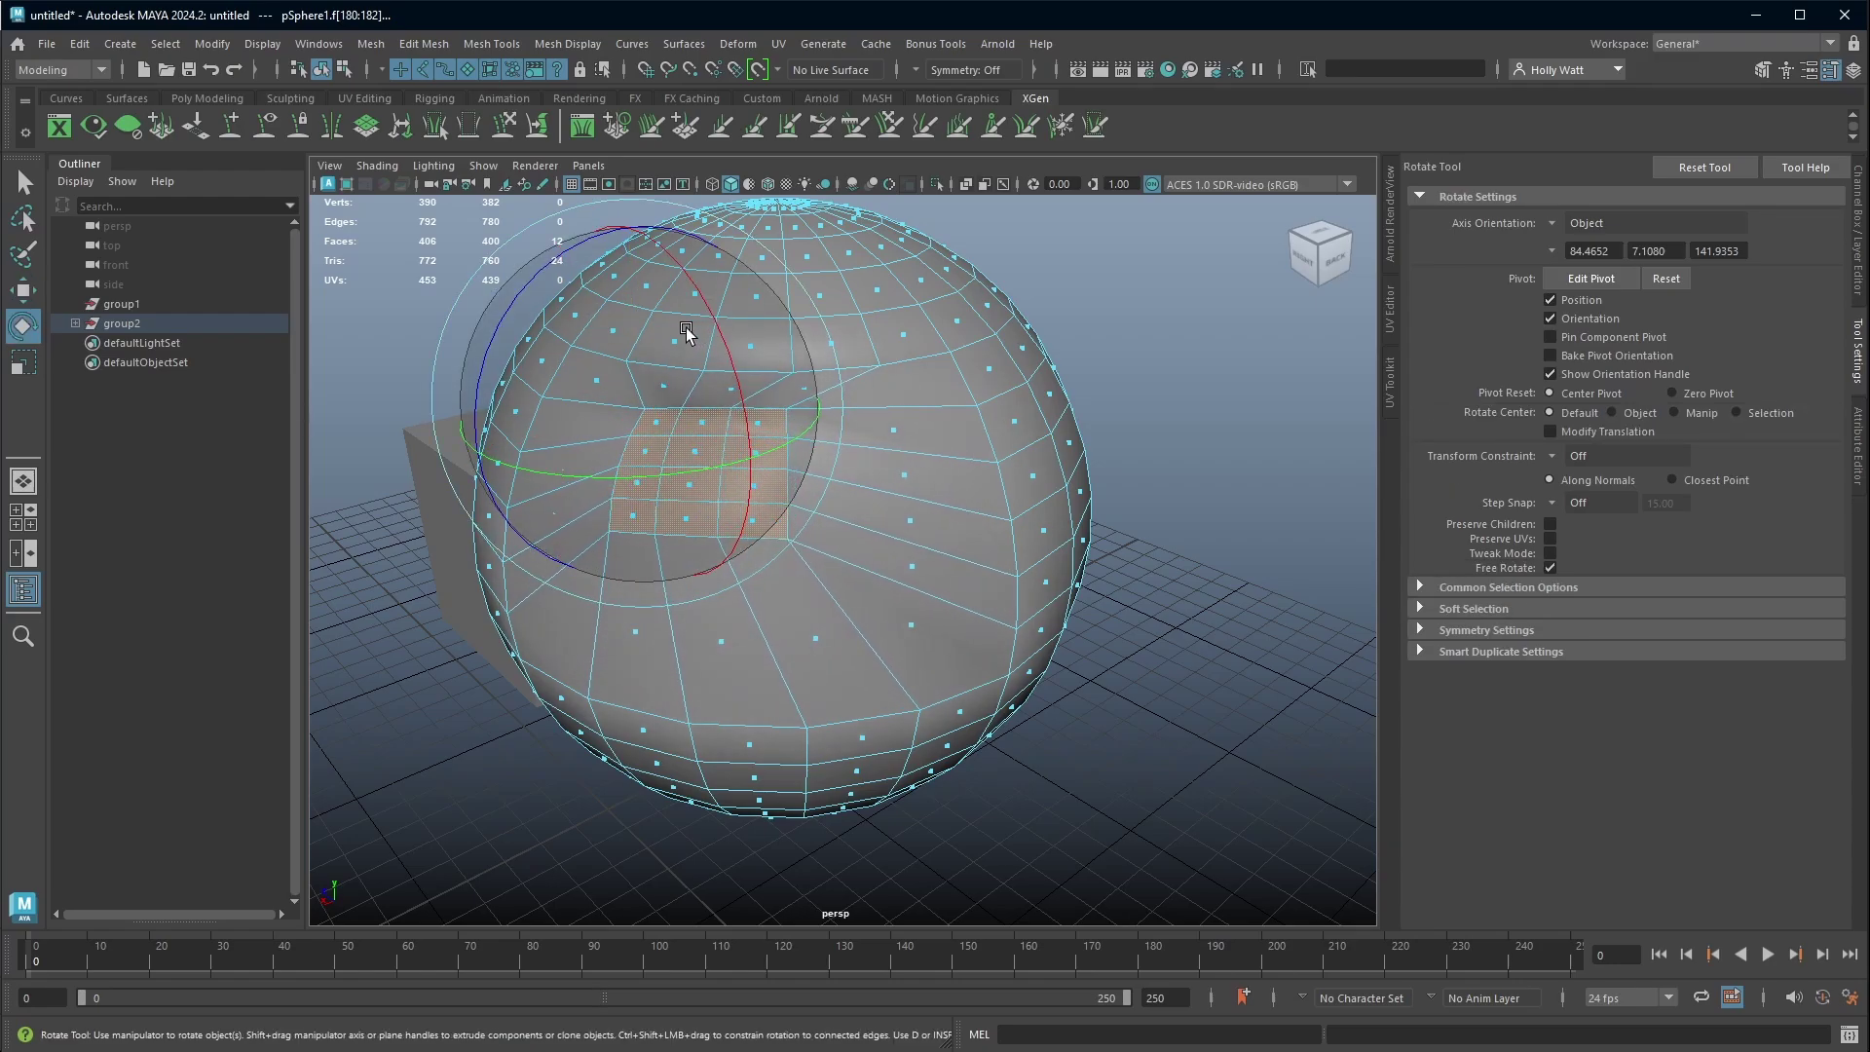
# - Activate the Move tool and return the sphere to object mode
pyautogui.keyDown('alt'); pyautogui.moveTo(759, 689); pyautogui.dragTo(1006, 510); pyautogui.keyUp('alt')
pyautogui.keyDown('alt'); pyautogui.moveTo(1006, 509); pyautogui.dragTo(1034, 572, button='right'); pyautogui.keyUp('alt')
pyautogui.keyDown('alt'); pyautogui.moveTo(1034, 572); pyautogui.dragTo(1068, 634, button='middle'); pyautogui.keyUp('alt')
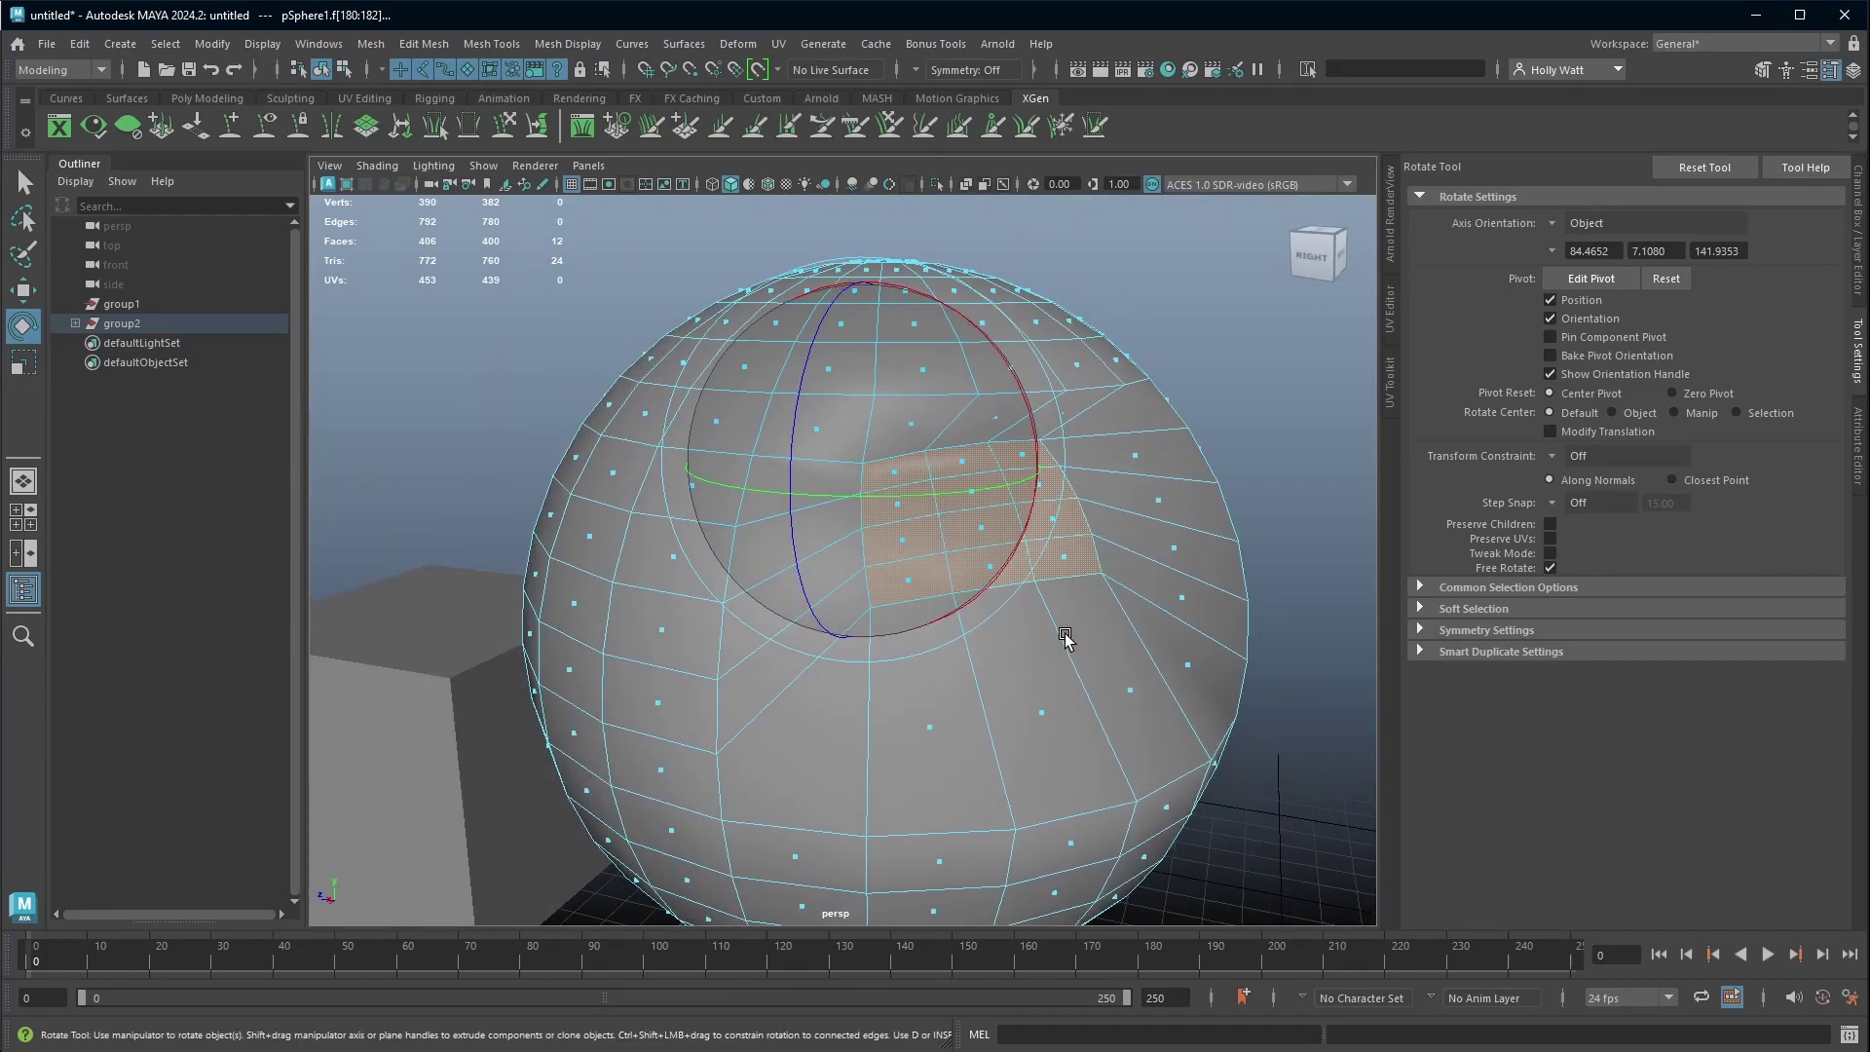
pyautogui.press('w')
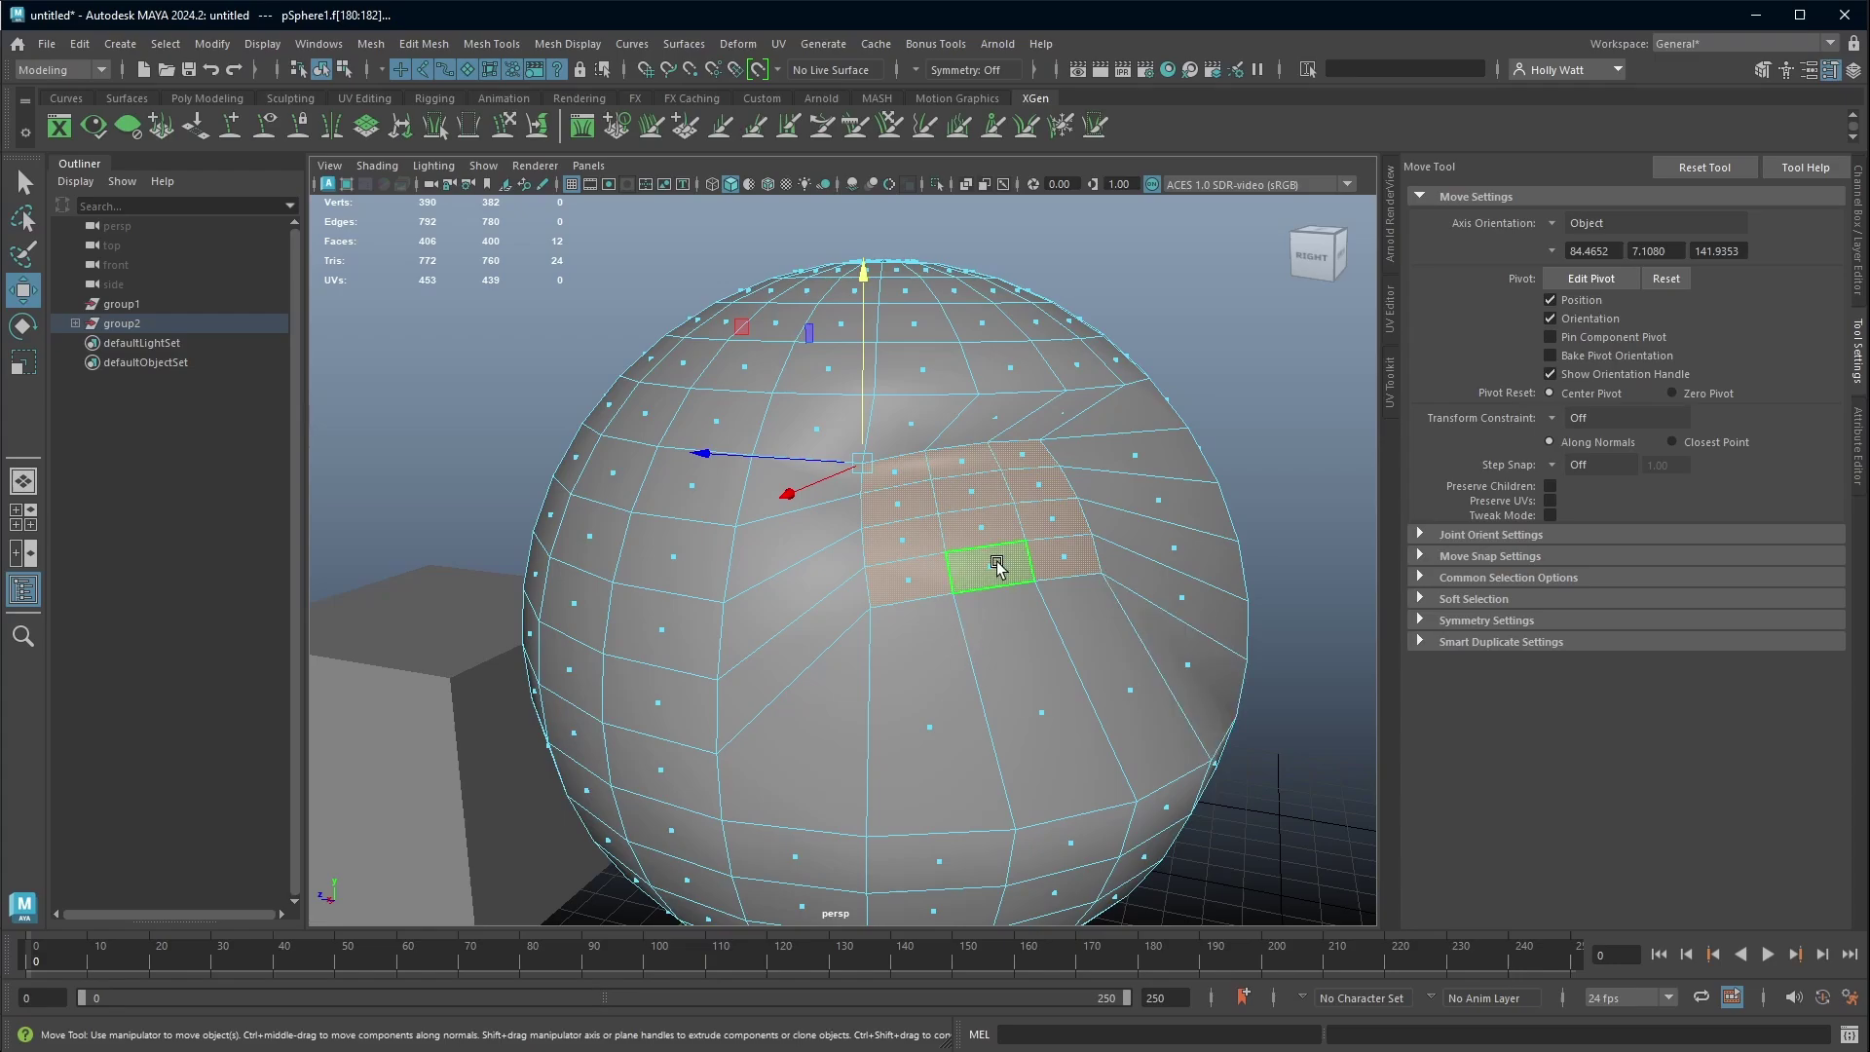
pyautogui.rightClick(1007, 518)
pyautogui.click(1087, 487)
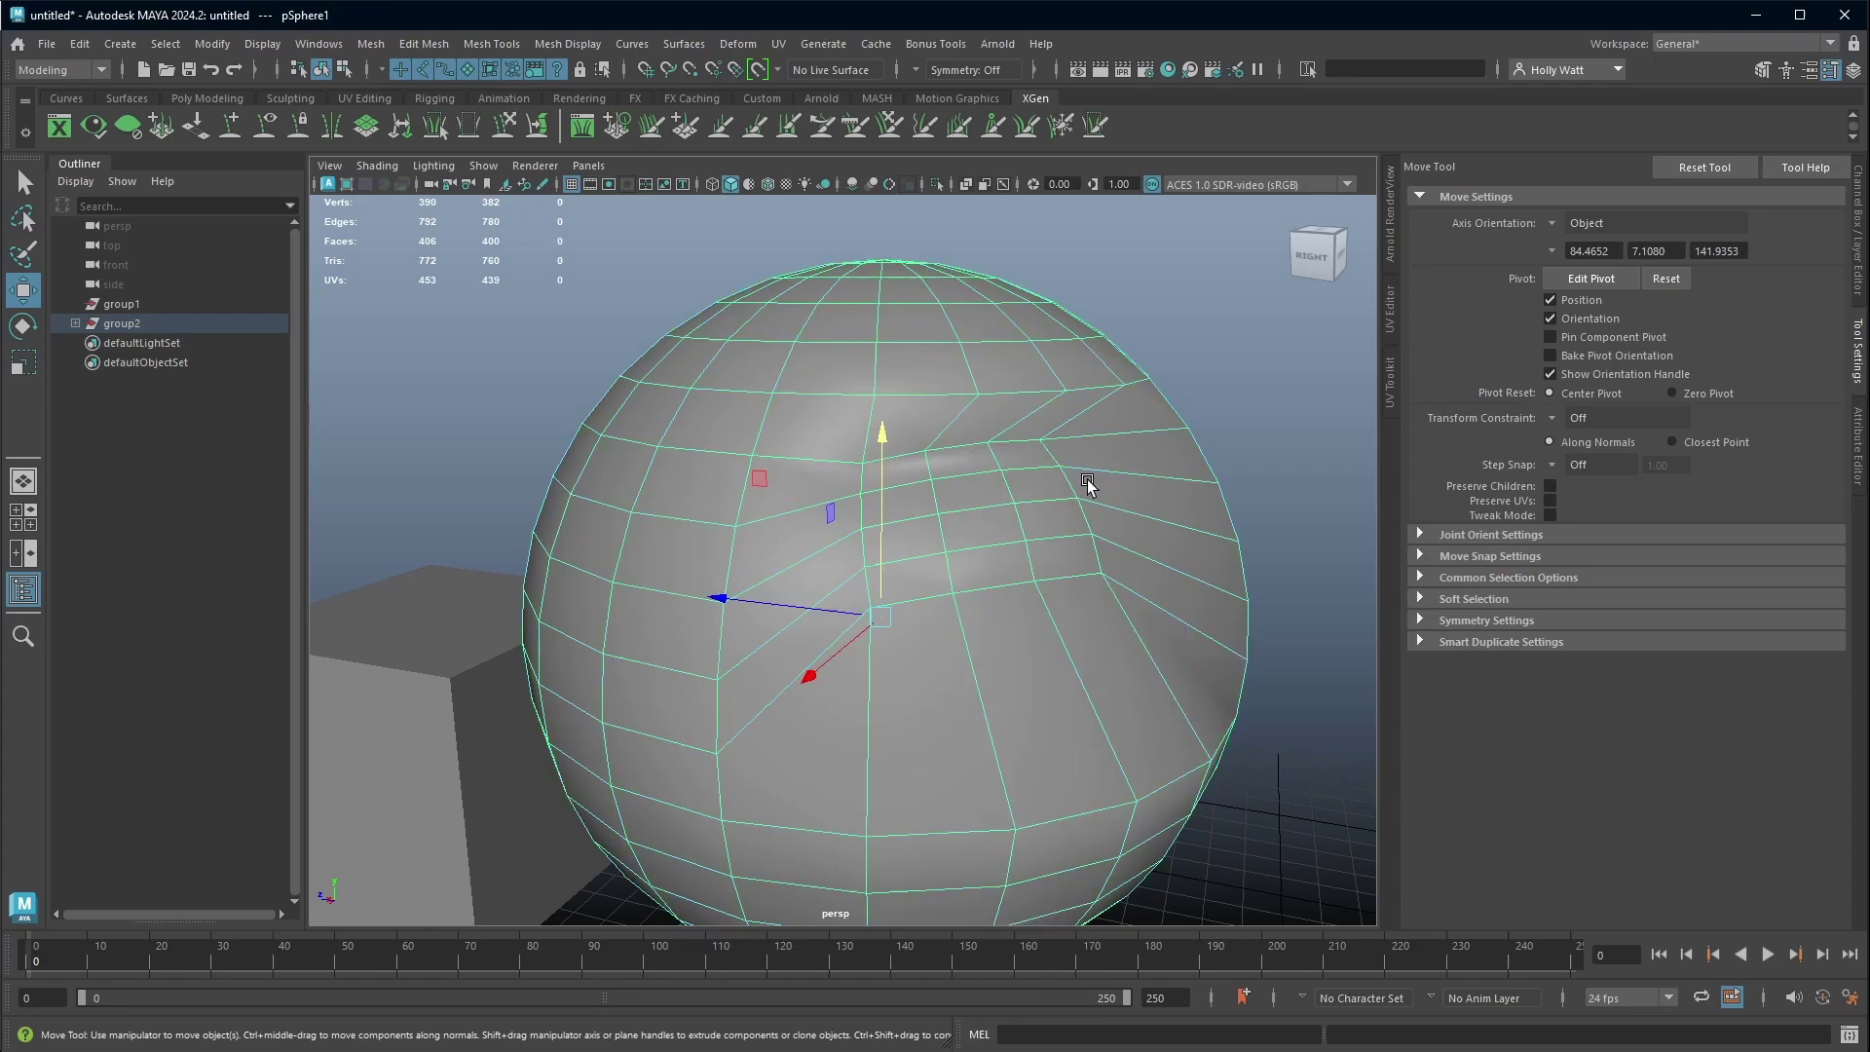
# - Look at the sphere's object pivot from the side and switch the sphere back to face selection mode
pyautogui.keyDown('alt'); pyautogui.moveTo(1106, 529); pyautogui.dragTo(1152, 637); pyautogui.keyUp('alt')
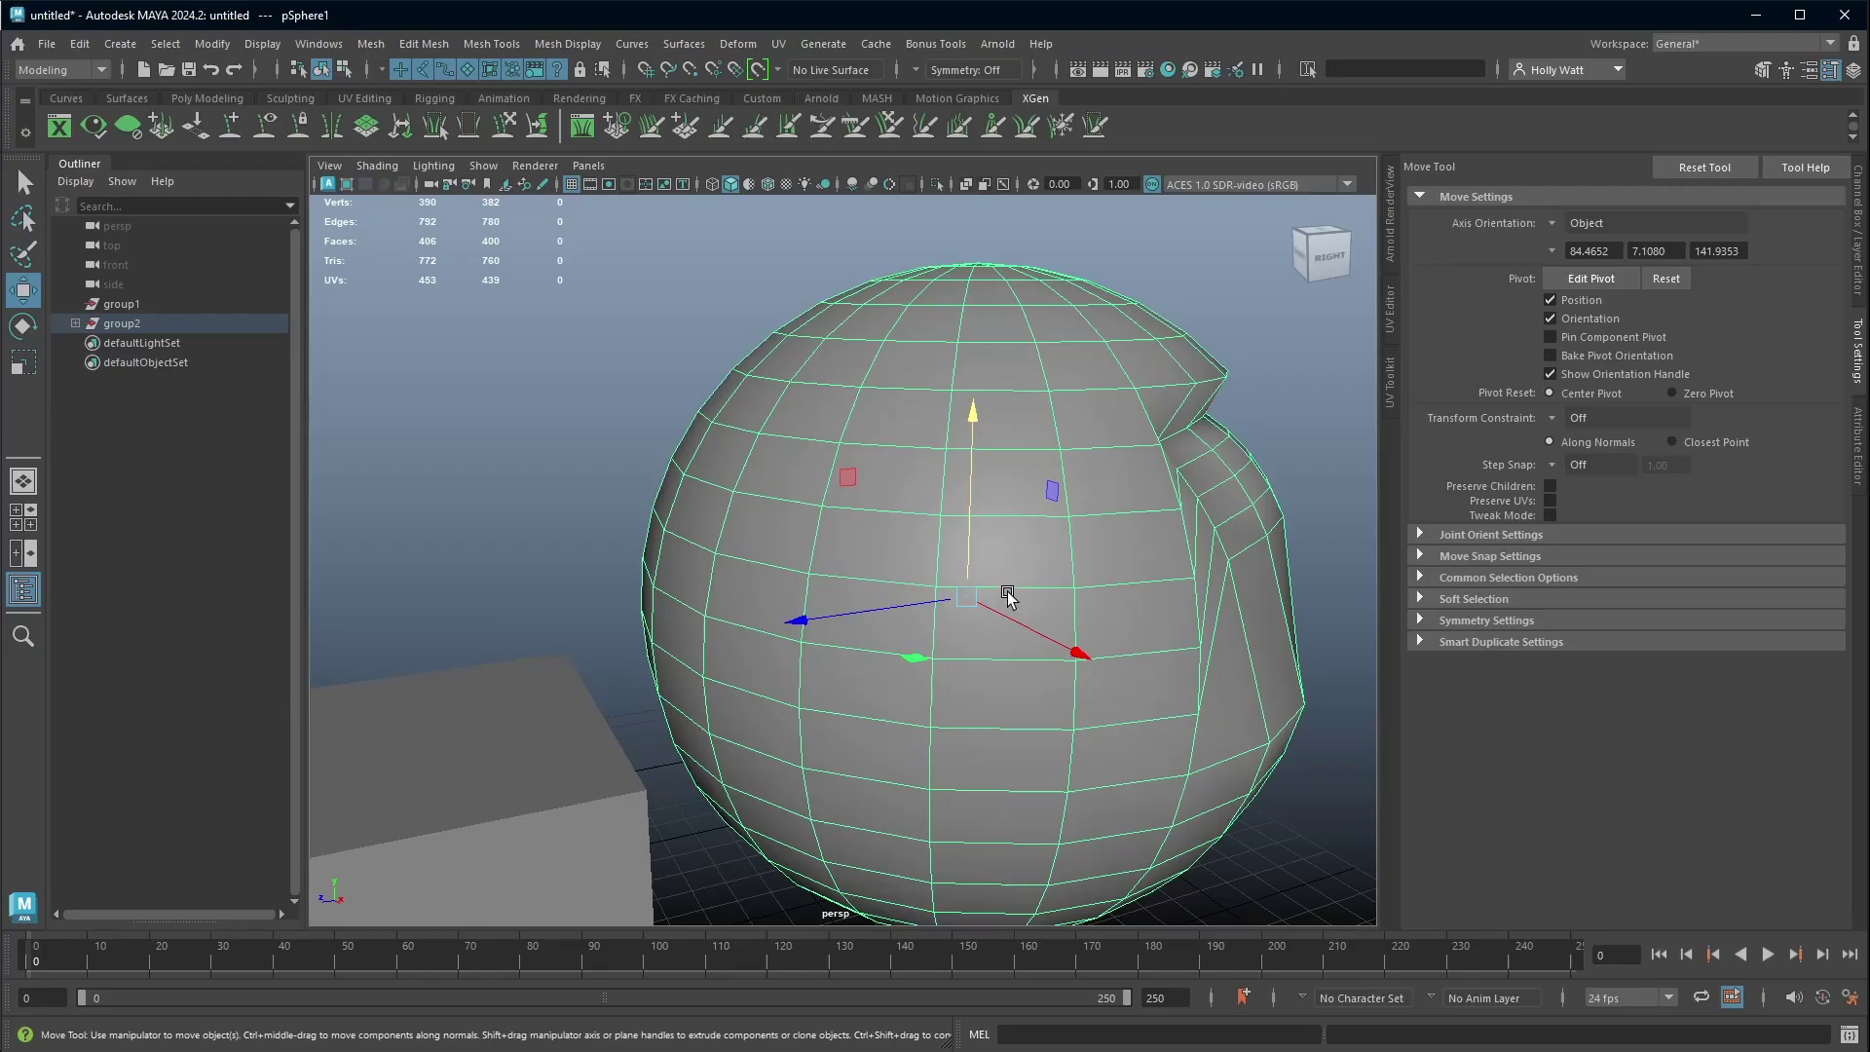
pyautogui.keyDown('alt'); pyautogui.moveTo(1090, 555); pyautogui.dragTo(986, 567); pyautogui.keyUp('alt')
pyautogui.rightClick(1051, 501)
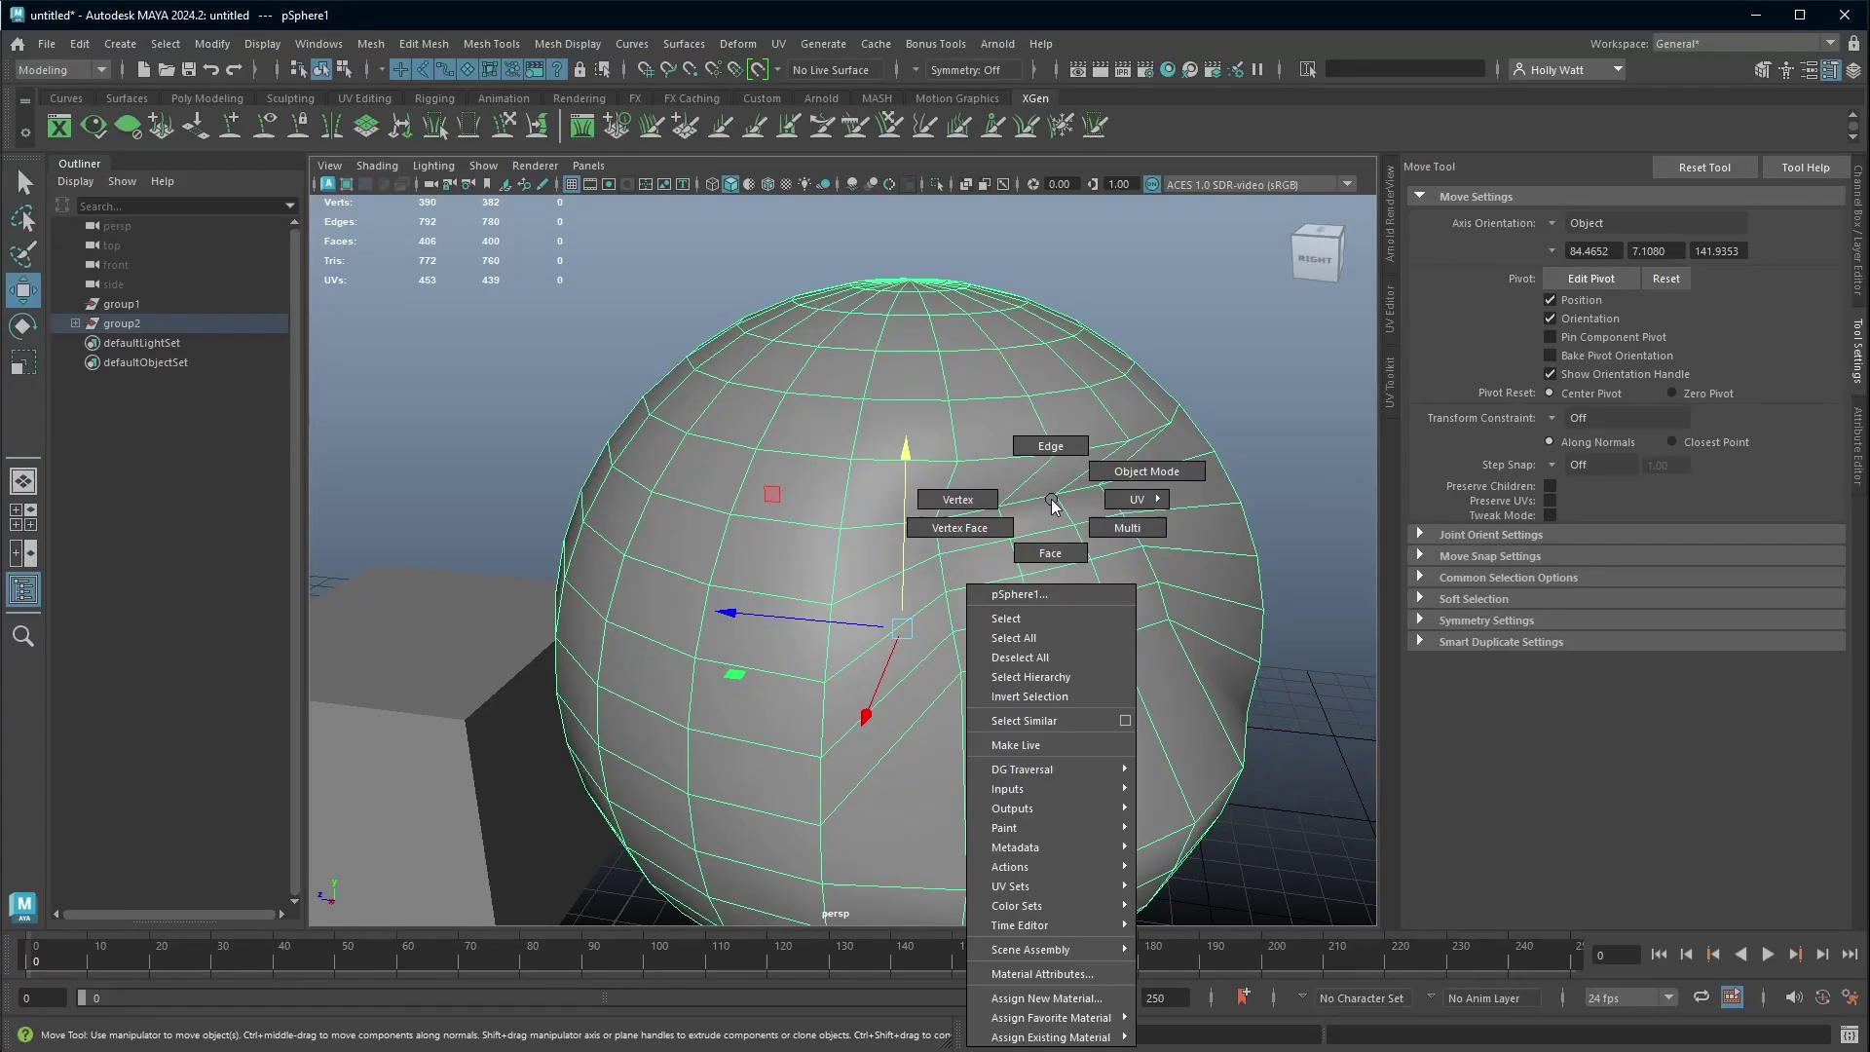
pyautogui.click(1059, 555)
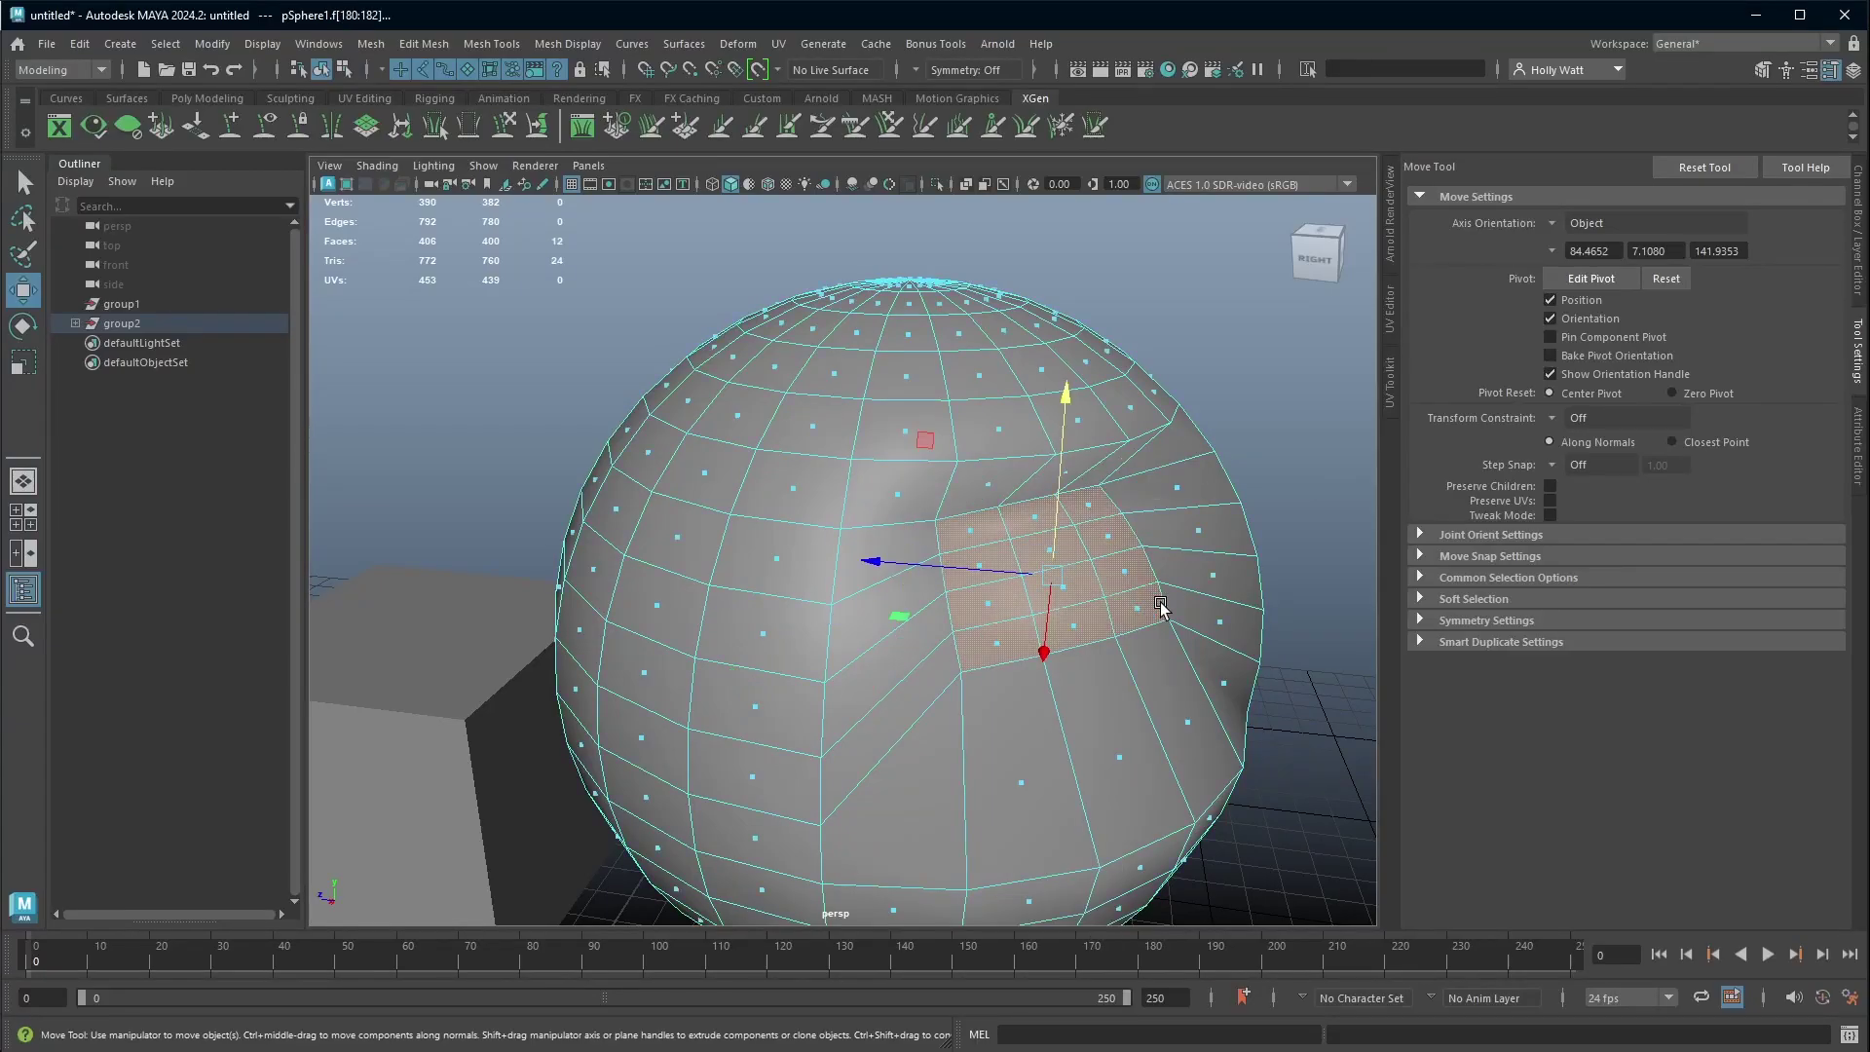
# - Examine the selected faces' pivot from several sides, and return the sphere to object mode
pyautogui.keyDown('alt'); pyautogui.moveTo(1160, 609); pyautogui.dragTo(1051, 737); pyautogui.keyUp('alt')
pyautogui.scroll(2, 1051, 738)
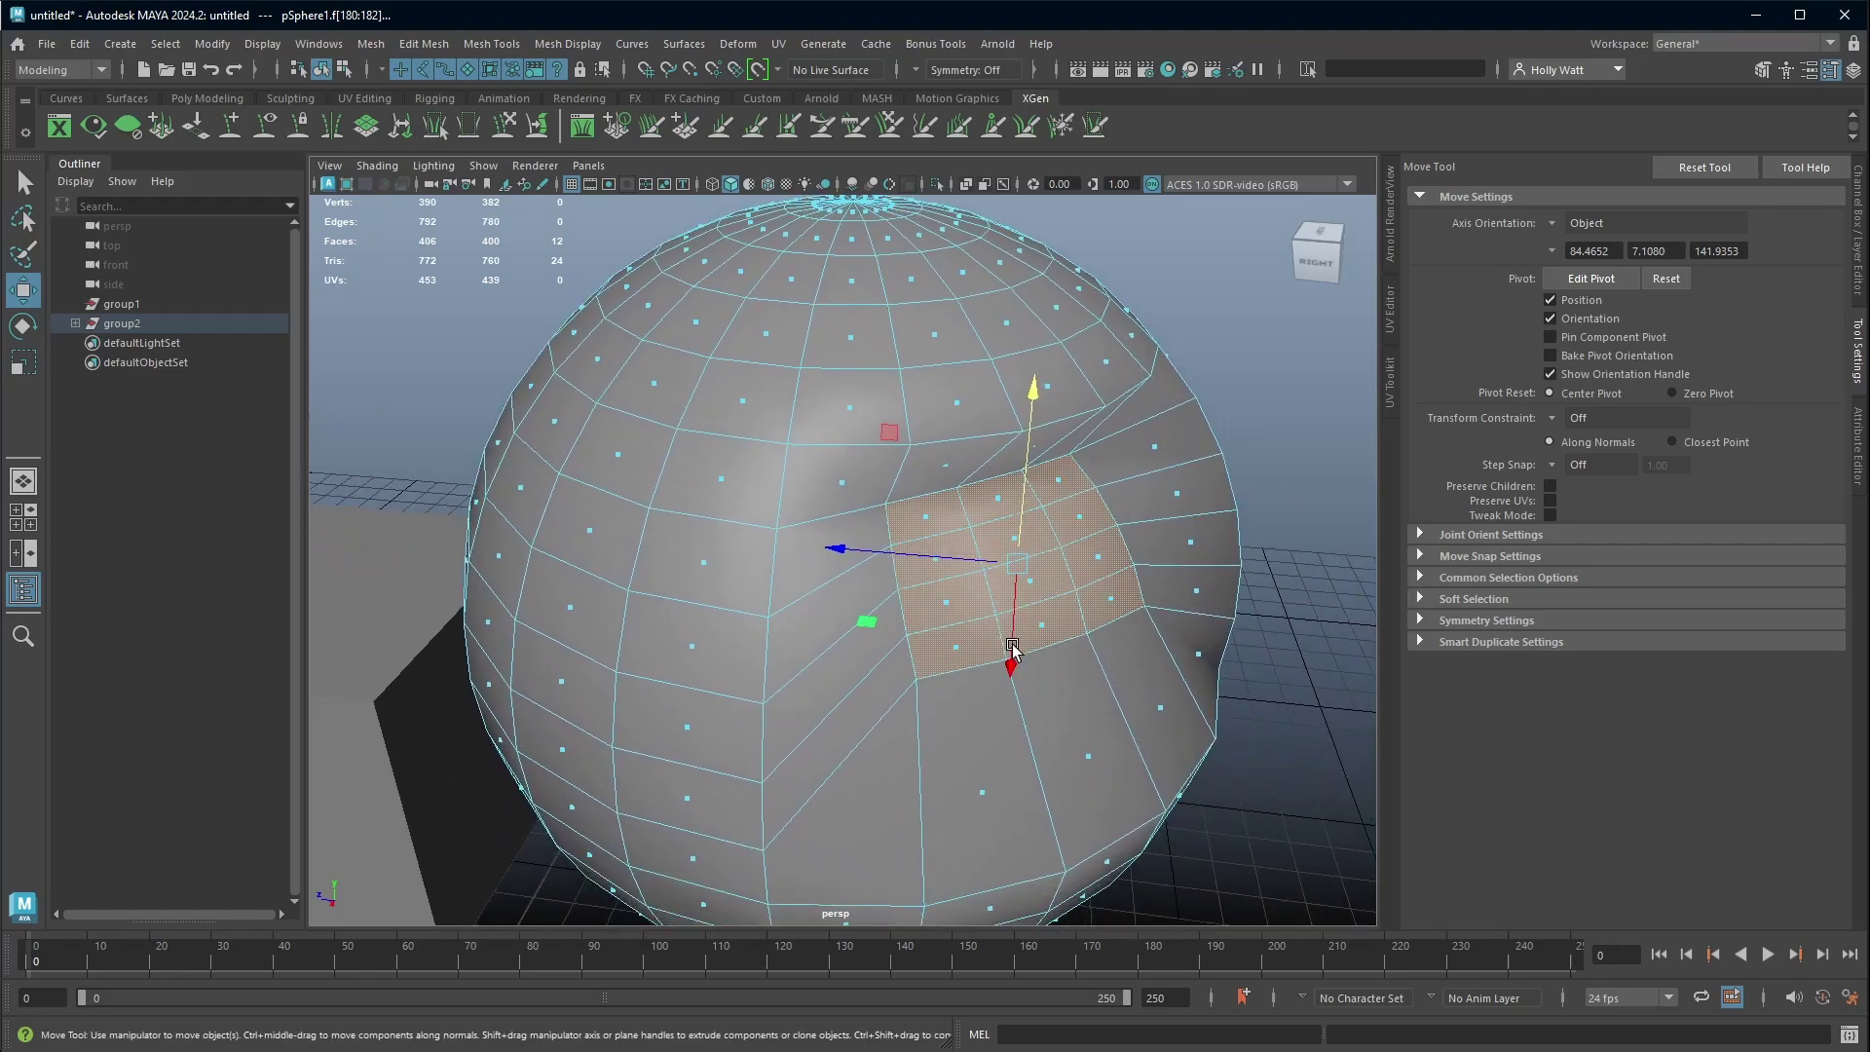
pyautogui.keyDown('alt'); pyautogui.moveTo(1013, 648); pyautogui.dragTo(847, 750); pyautogui.keyUp('alt')
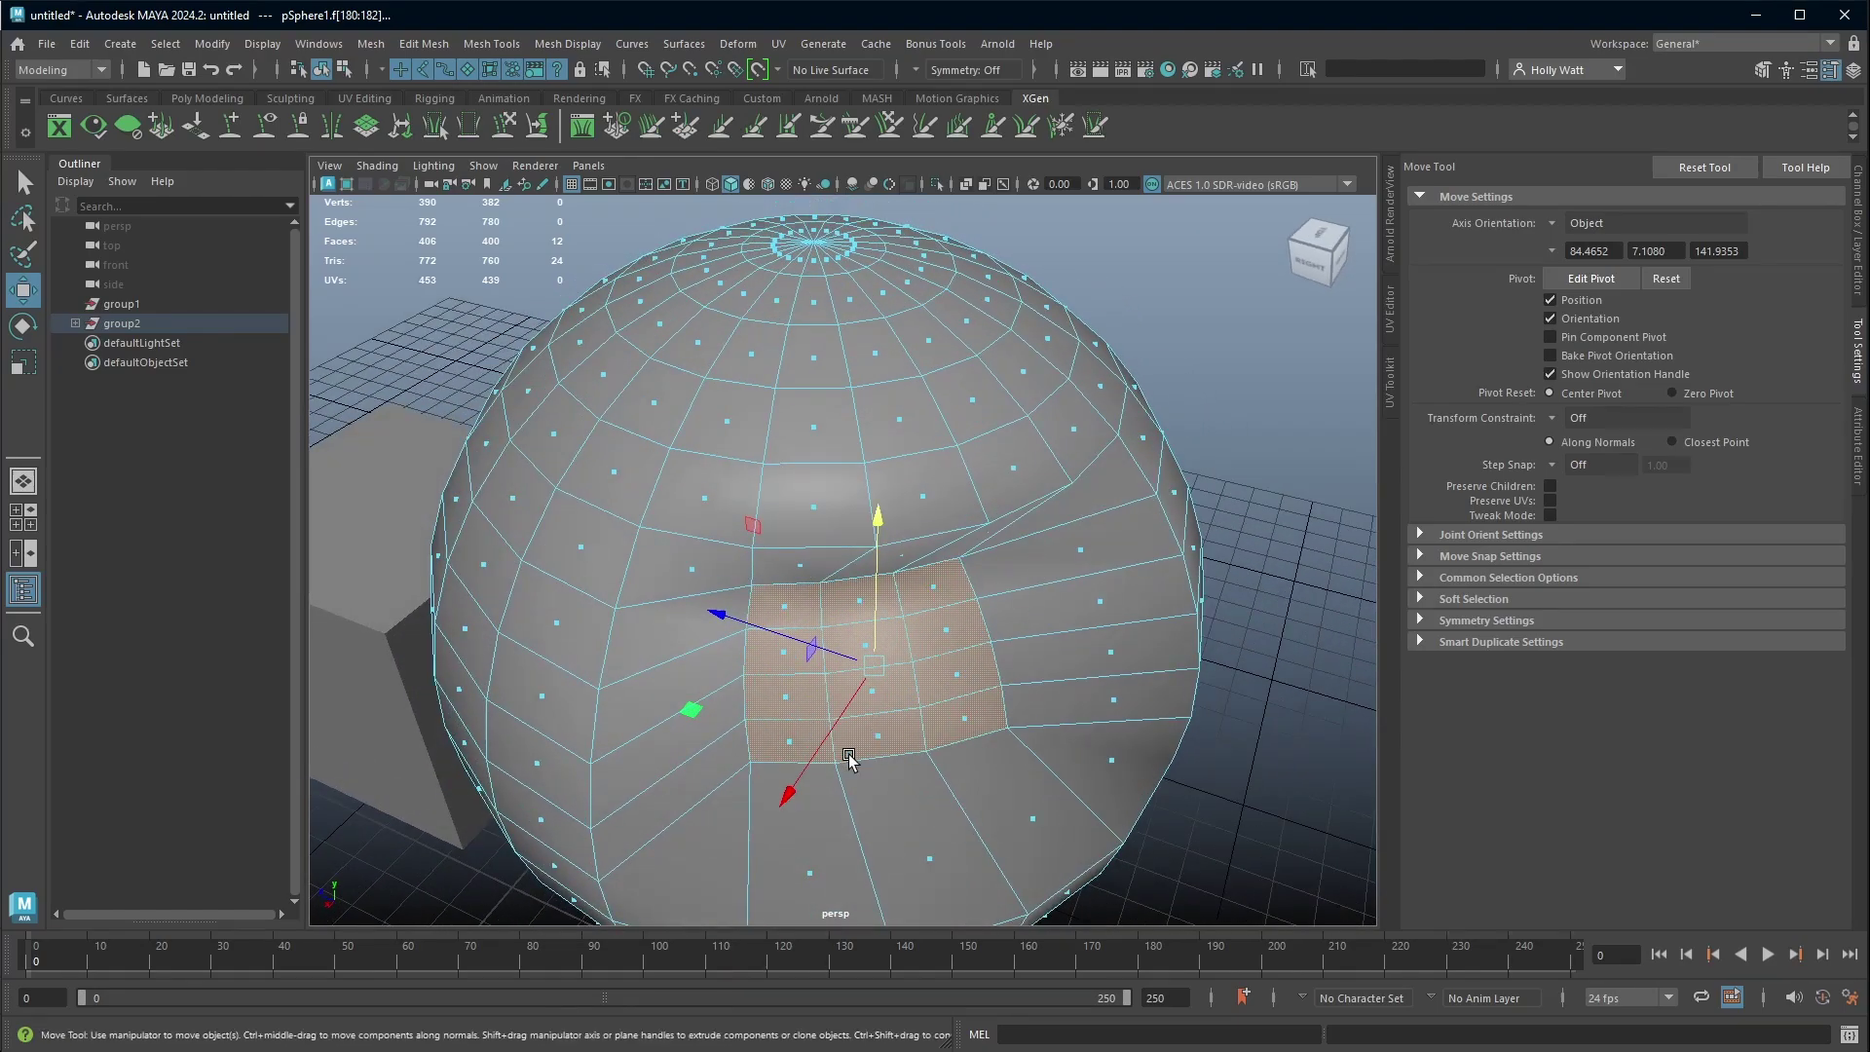
pyautogui.keyDown('alt'); pyautogui.moveTo(876, 659); pyautogui.dragTo(1014, 668); pyautogui.keyUp('alt')
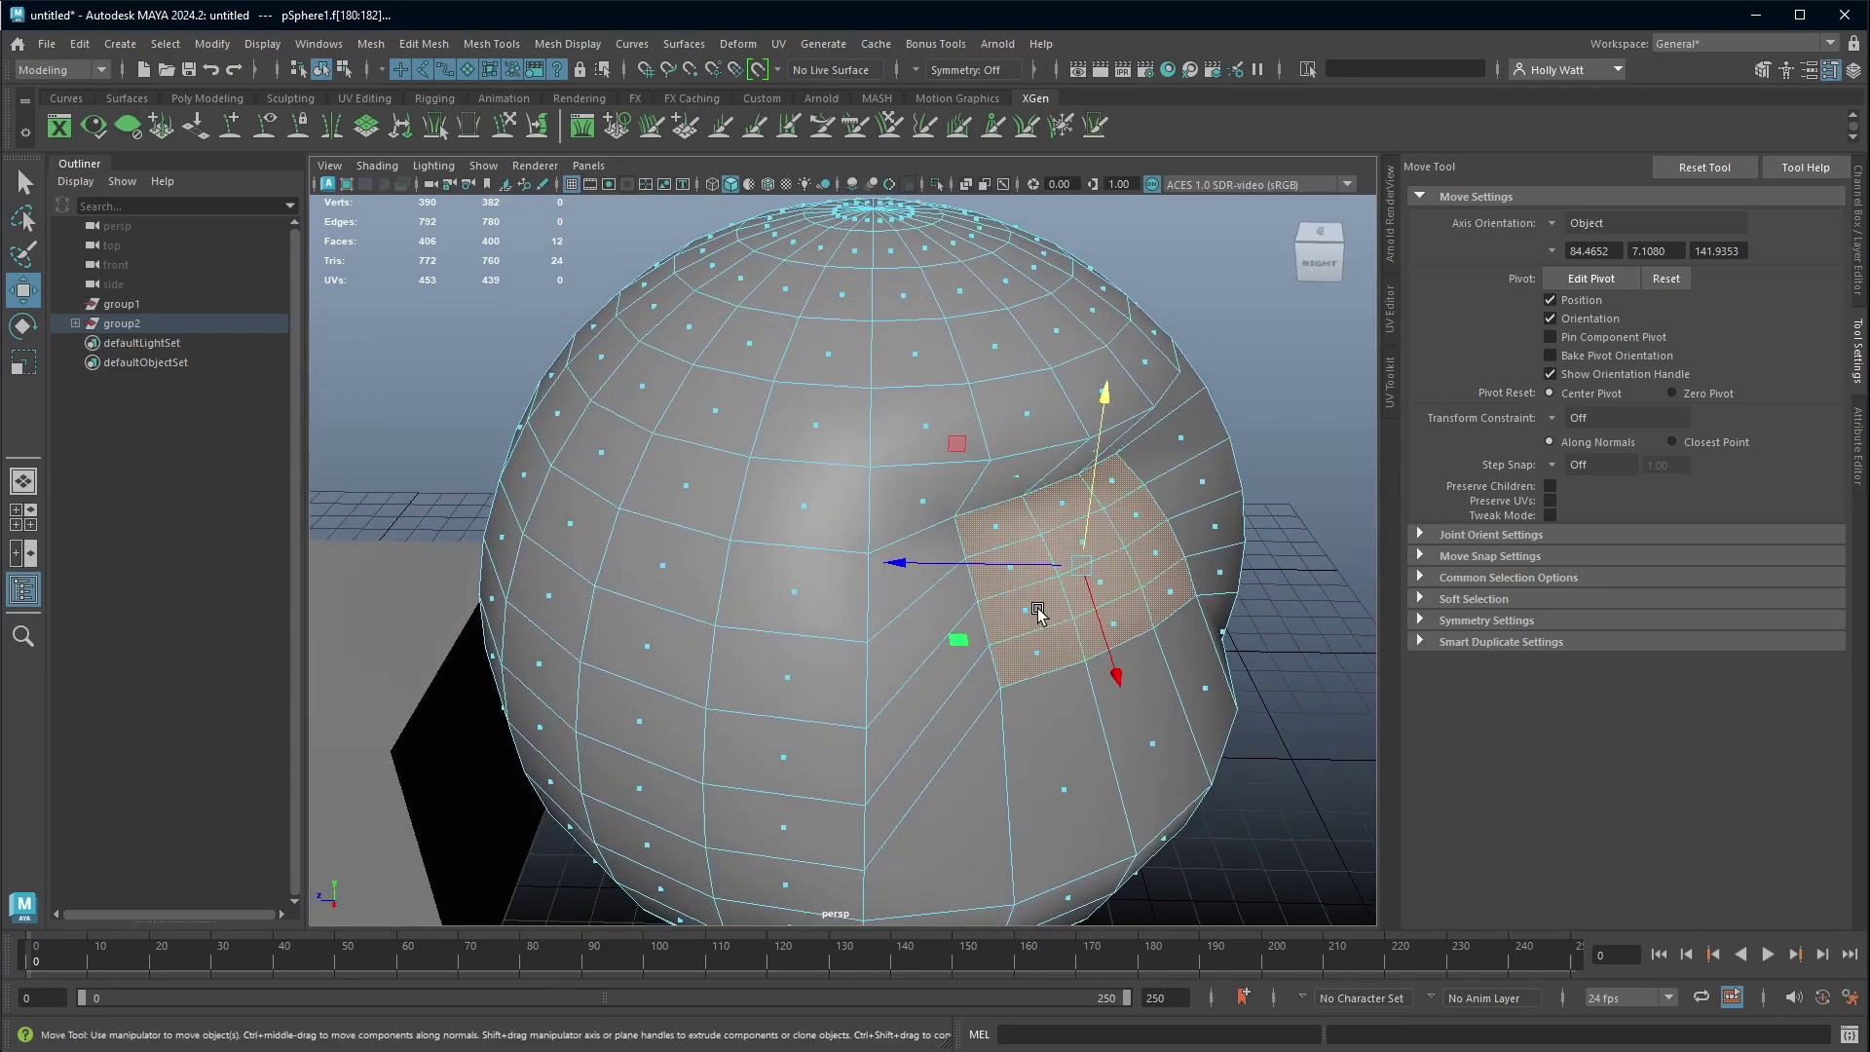
pyautogui.moveTo(1040, 613)
pyautogui.keyDown('alt'); pyautogui.mouseDown()
pyautogui.moveTo(930, 599)
pyautogui.moveTo(1043, 584)
pyautogui.mouseUp(); pyautogui.keyUp('alt')
pyautogui.scroll(-3, 930, 599)
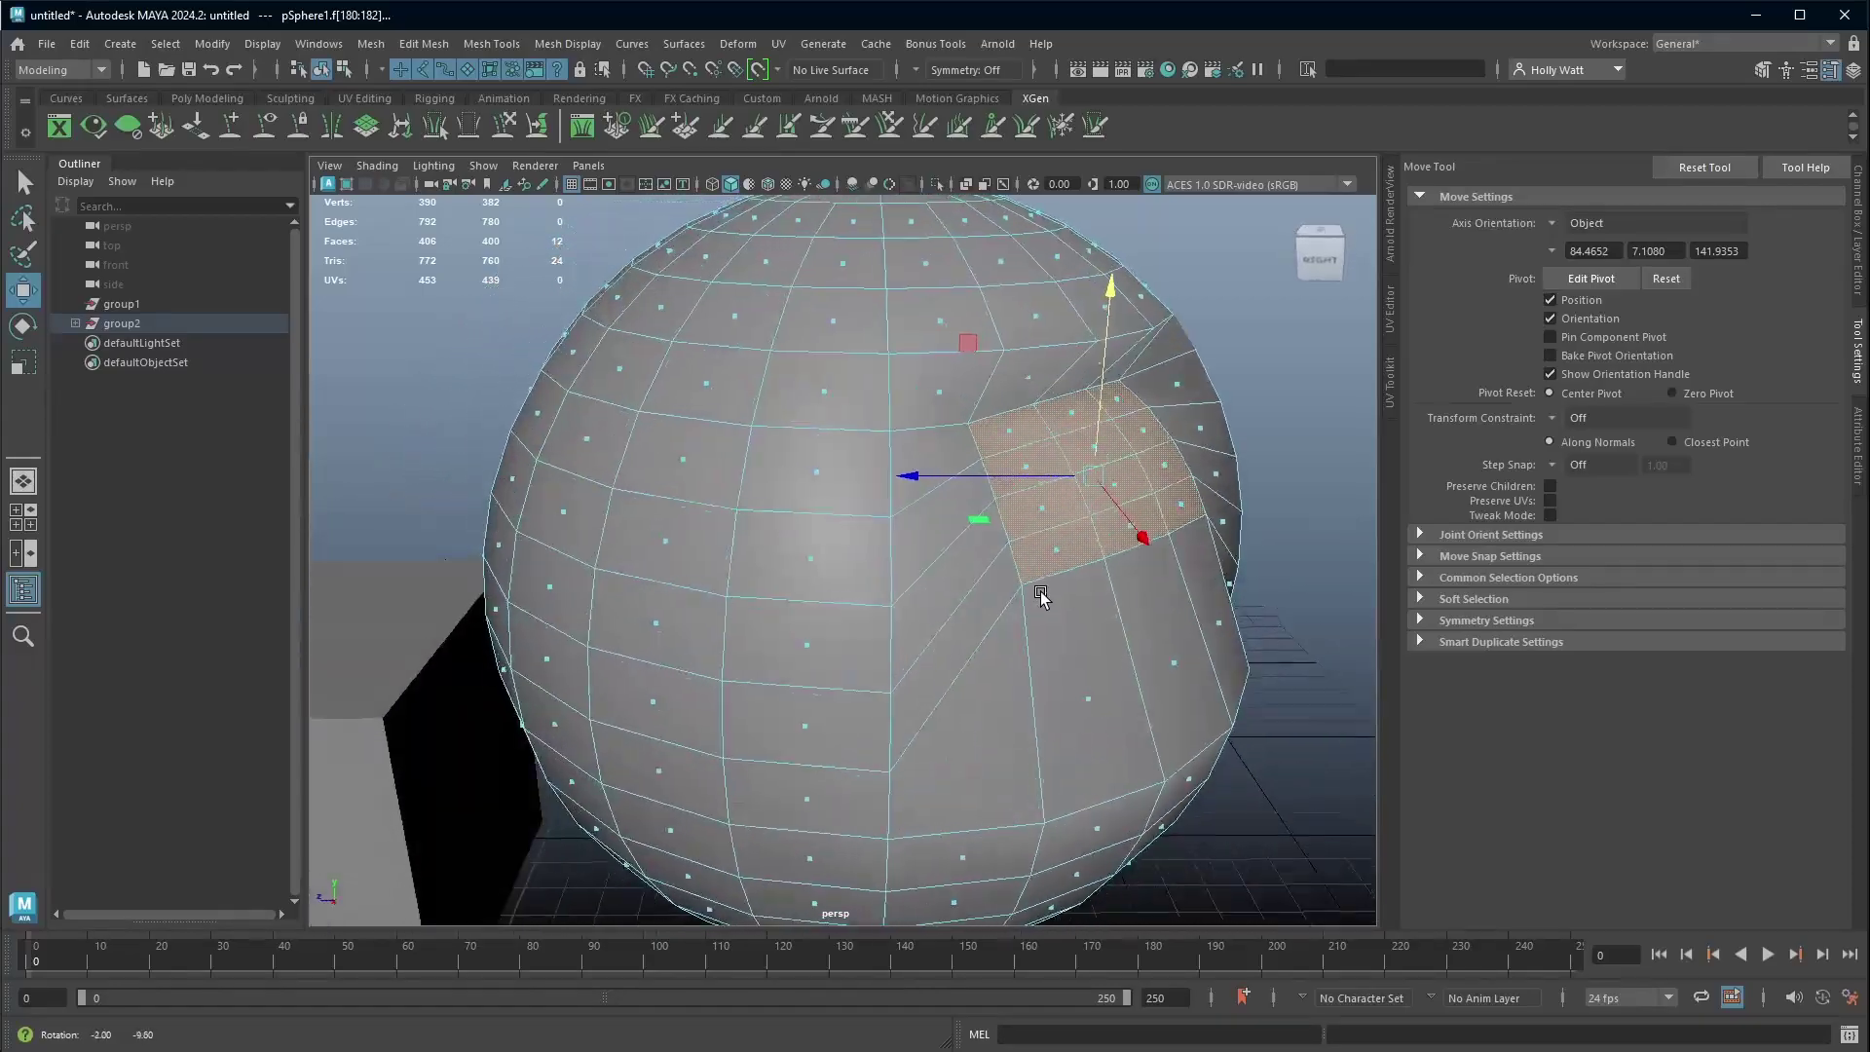
pyautogui.scroll(-2, 1043, 584)
pyautogui.press('F8')
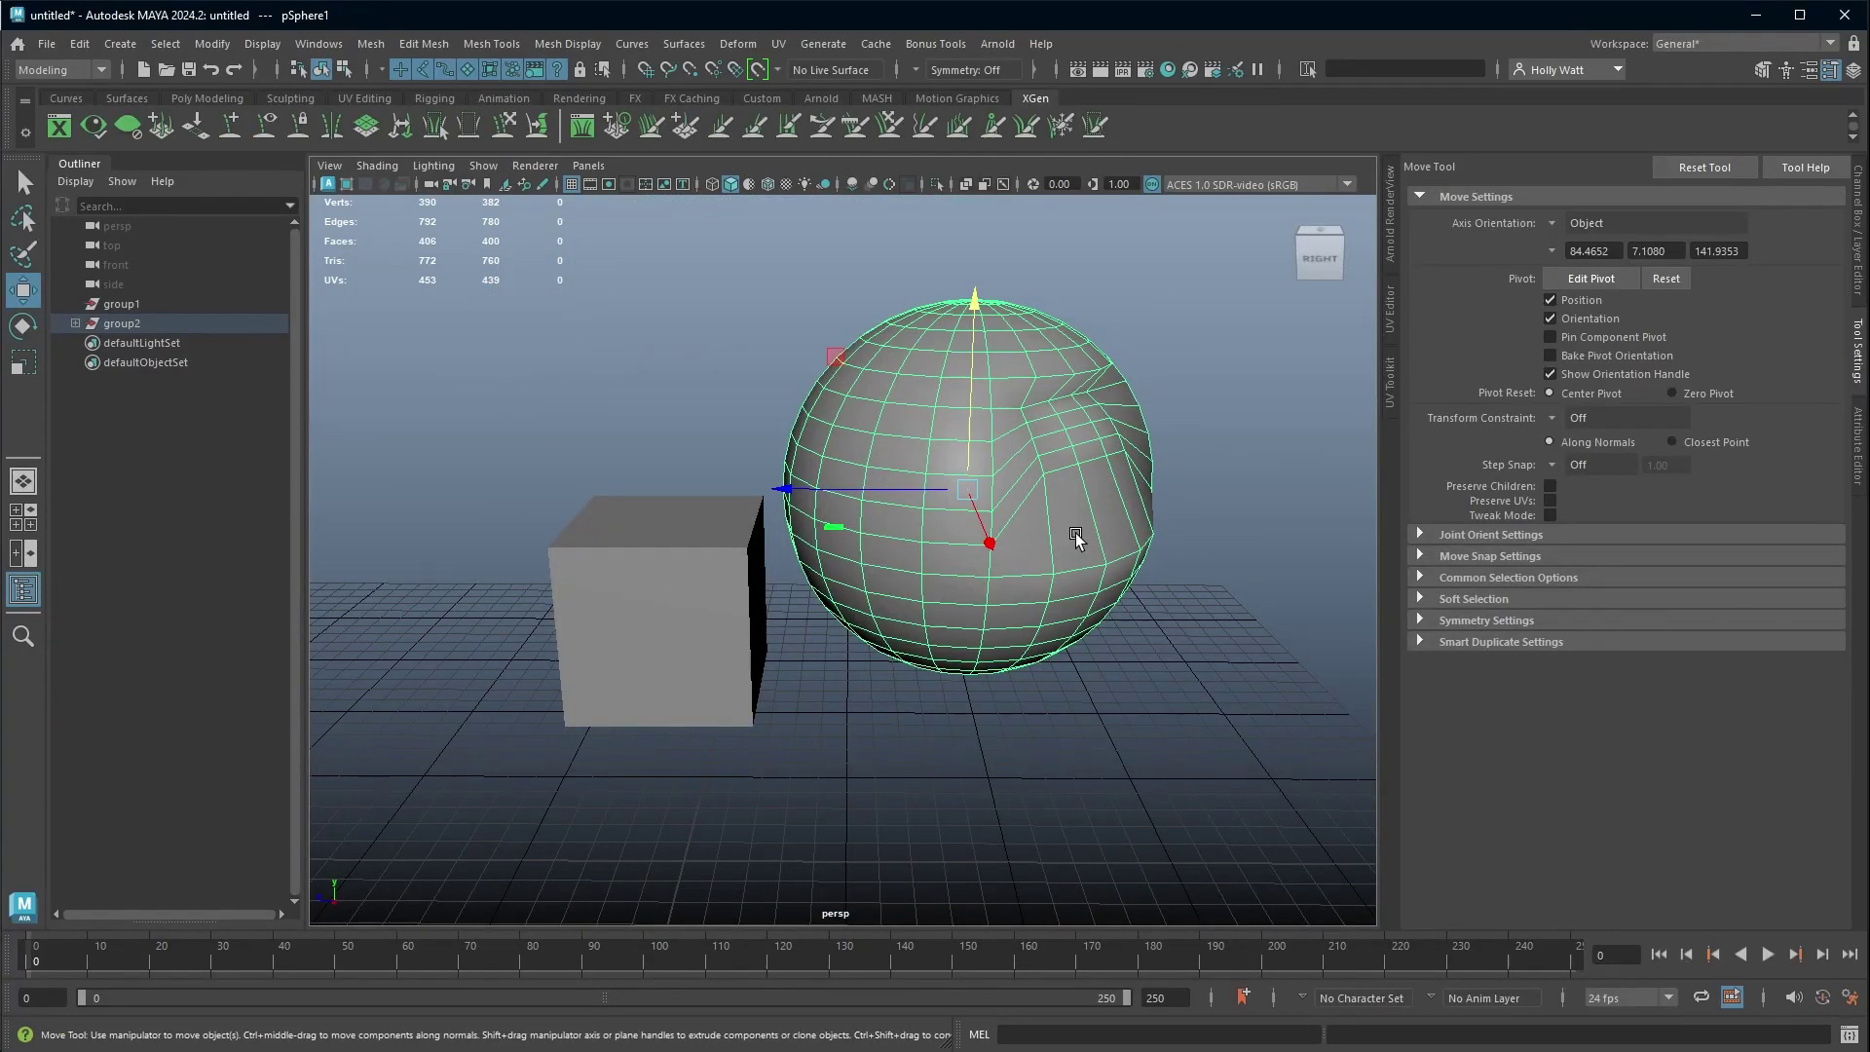